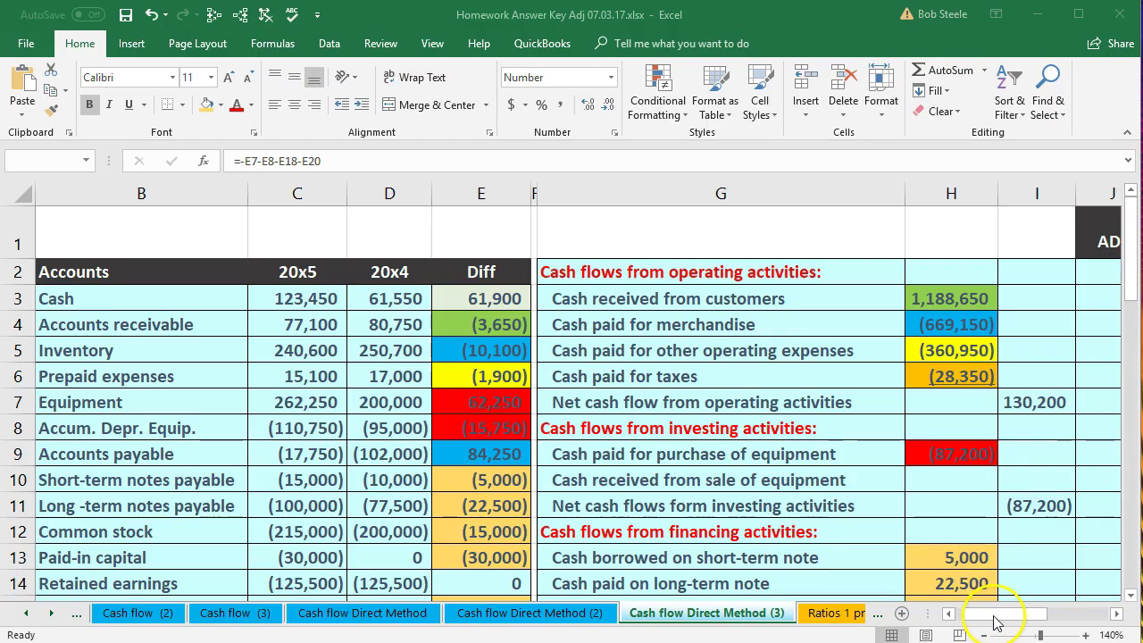
Step: Review the source balance sheet, income statement and additional transaction information beside the account comparison table
drag(992, 615, 964, 616)
scroll(619, 492, down, 2)
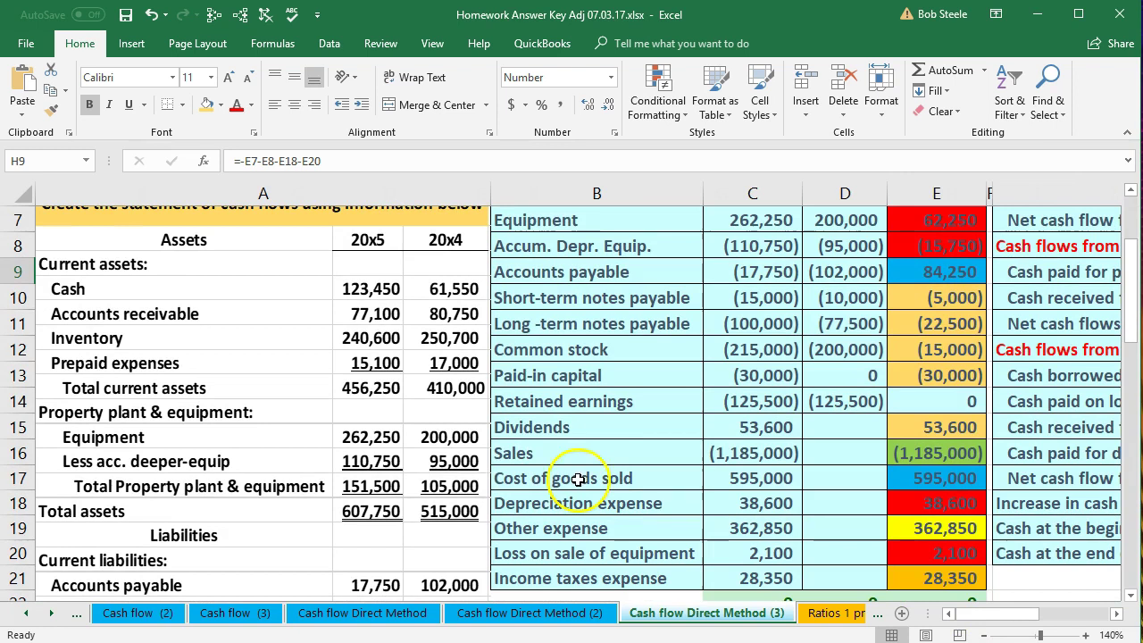
scroll(457, 482, down, 7)
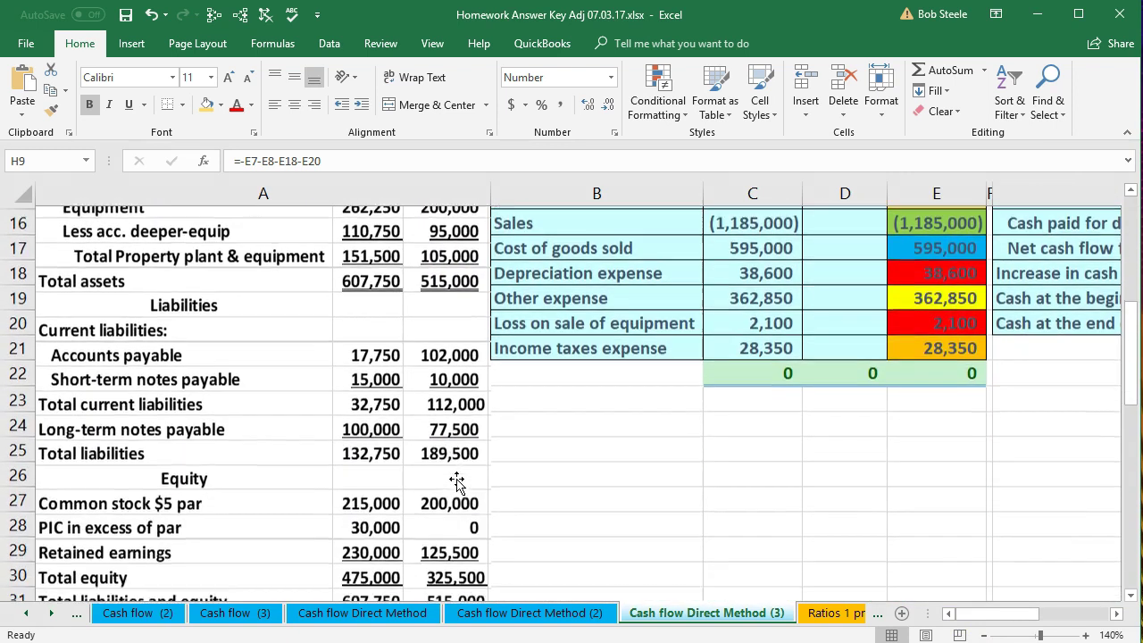
scroll(457, 482, down, 3)
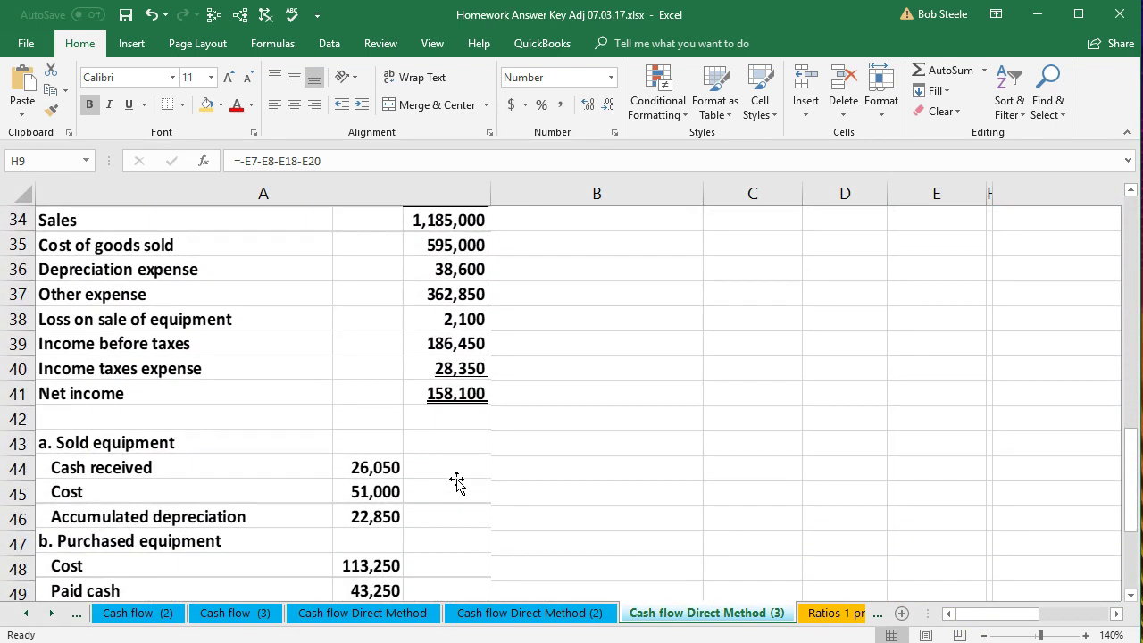
scroll(482, 485, up, 3)
scroll(480, 487, up, 7)
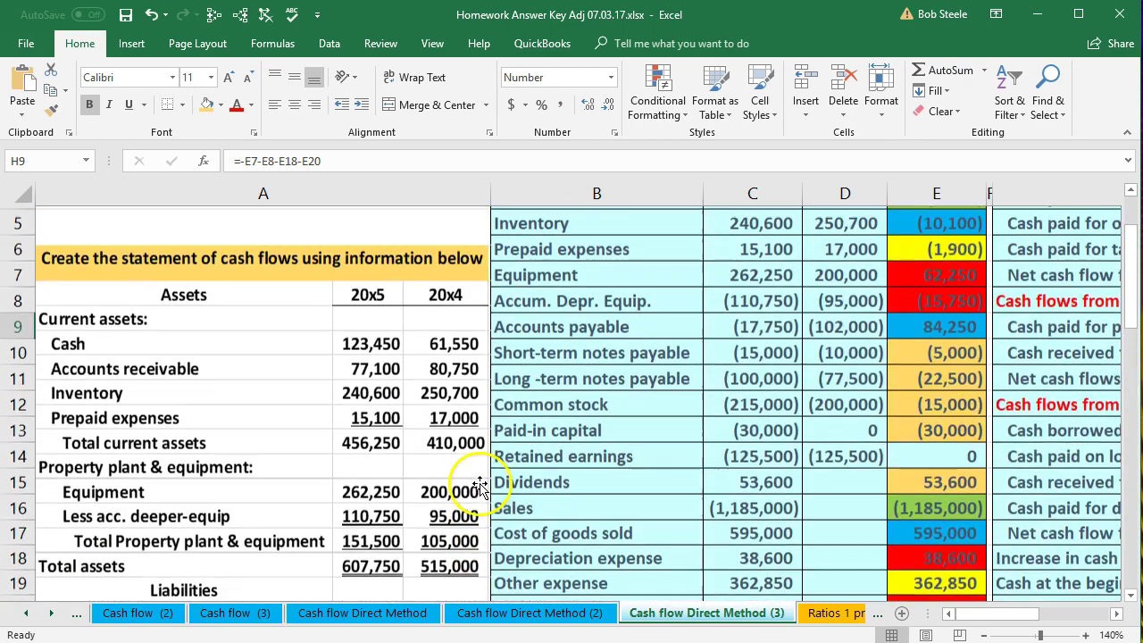
click(669, 289)
scroll(671, 357, up, 1)
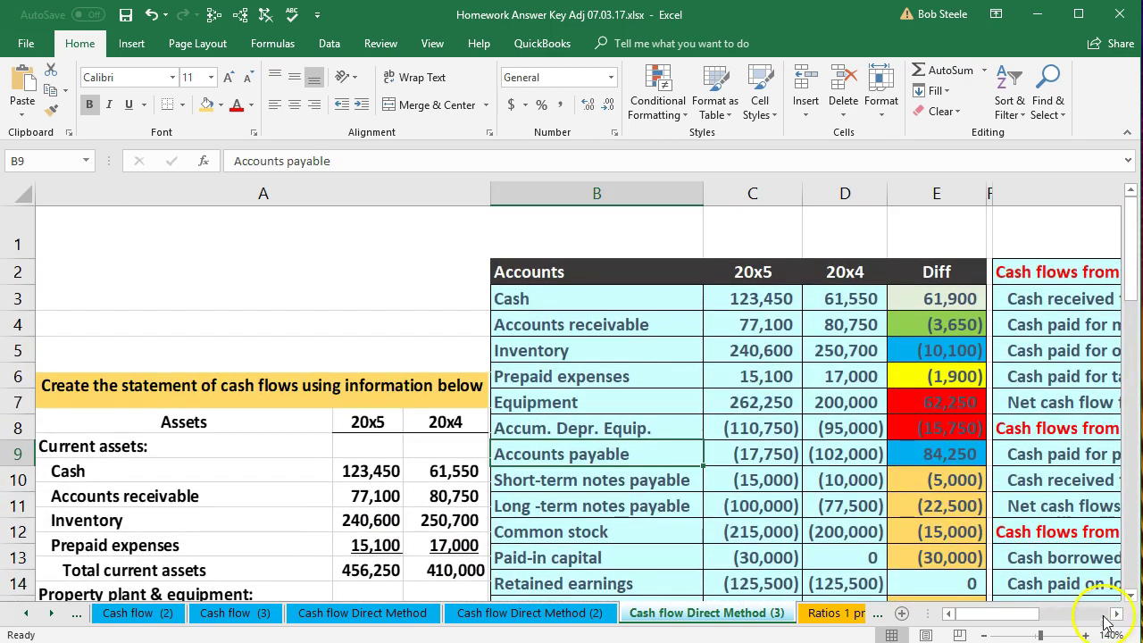
click(1114, 614)
click(1114, 614)
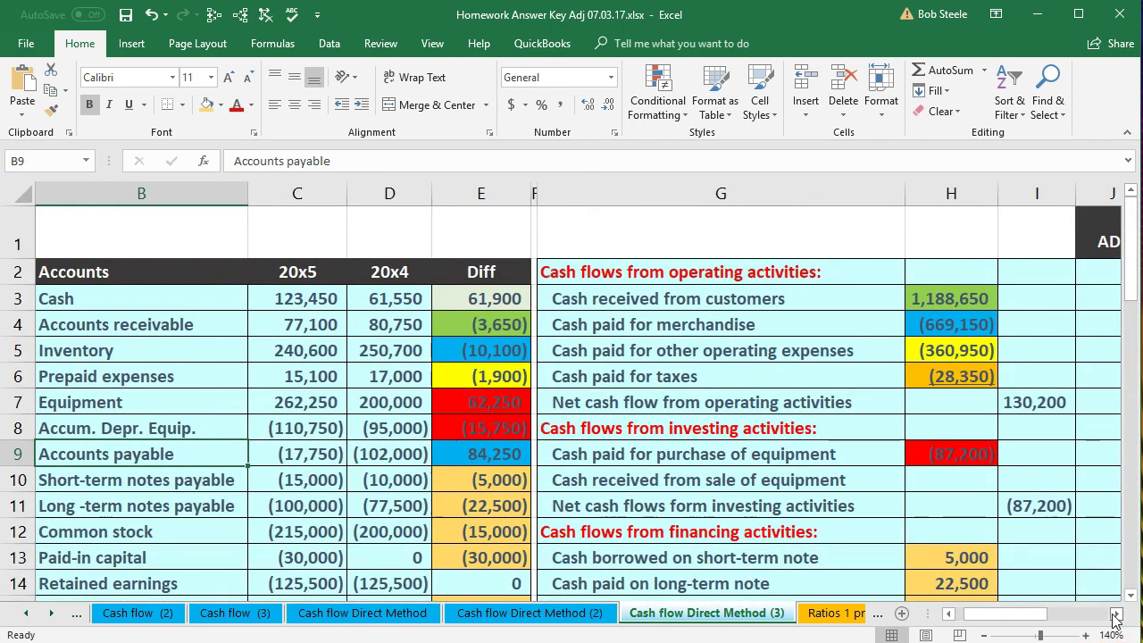
Step: Examine the account differences in column E and the cash flow statement through the cash at the end of the year
drag(495, 324, 499, 411)
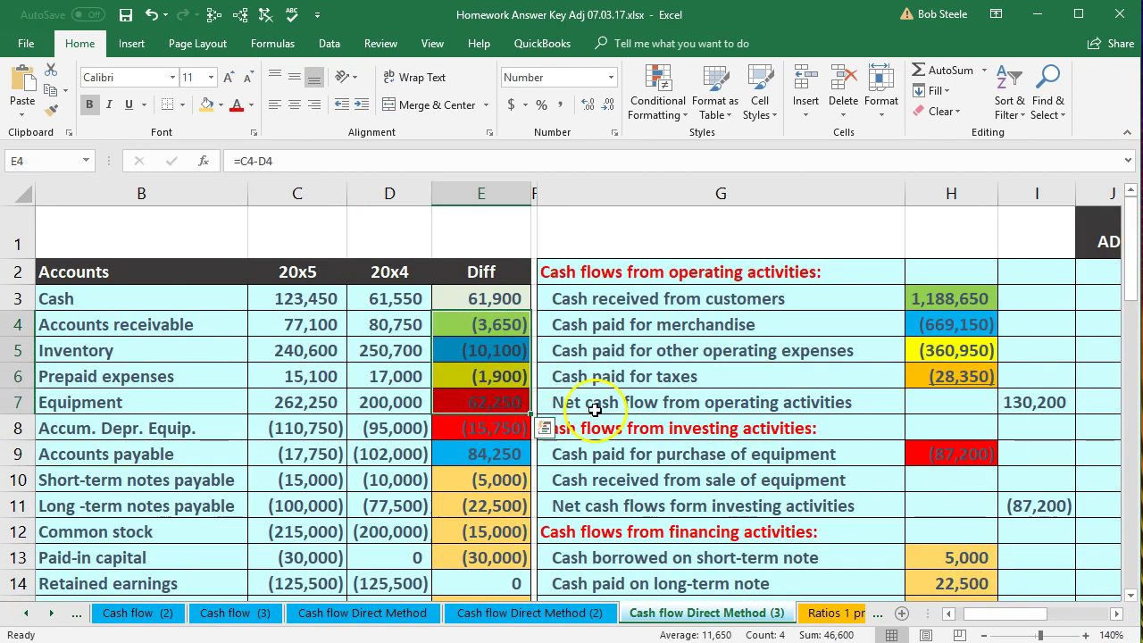
click(741, 361)
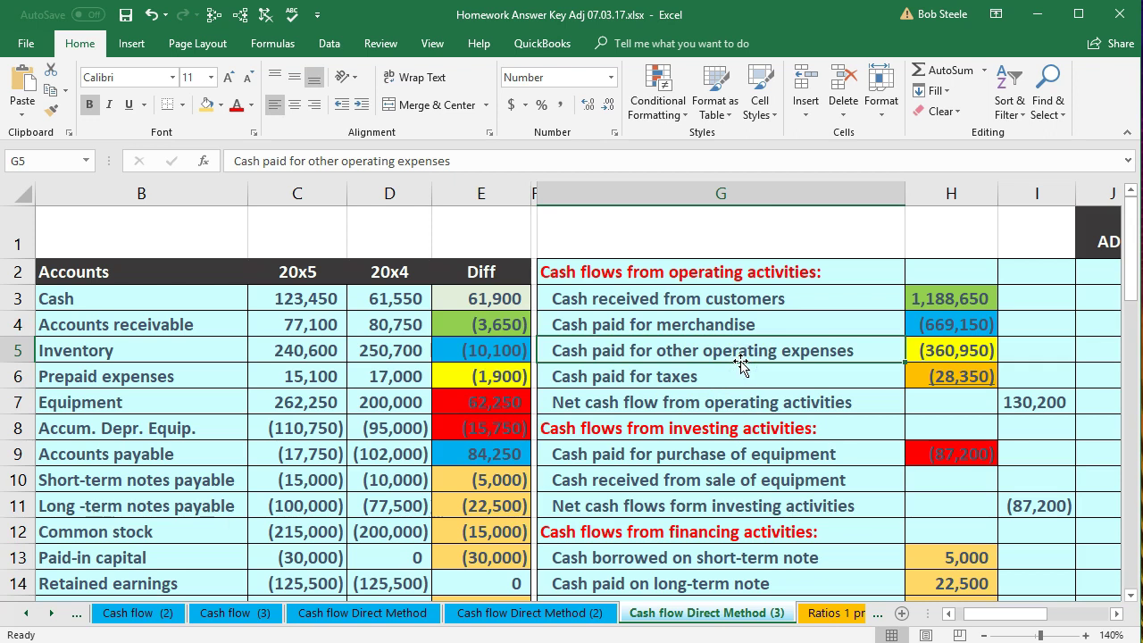
click(741, 361)
click(882, 357)
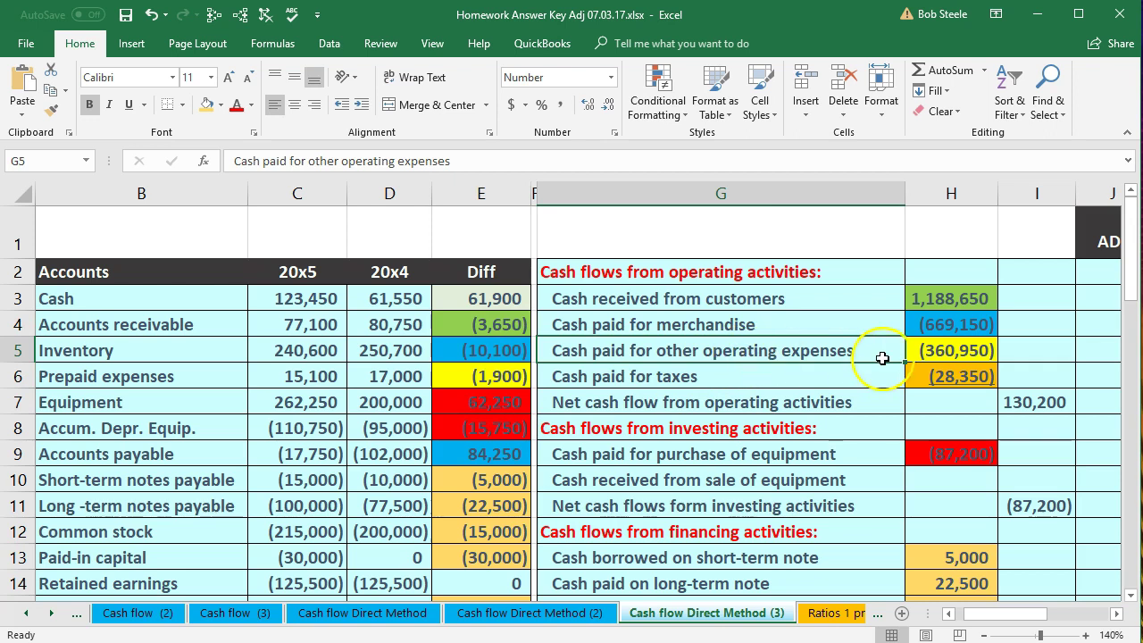
scroll(889, 356, down, 3)
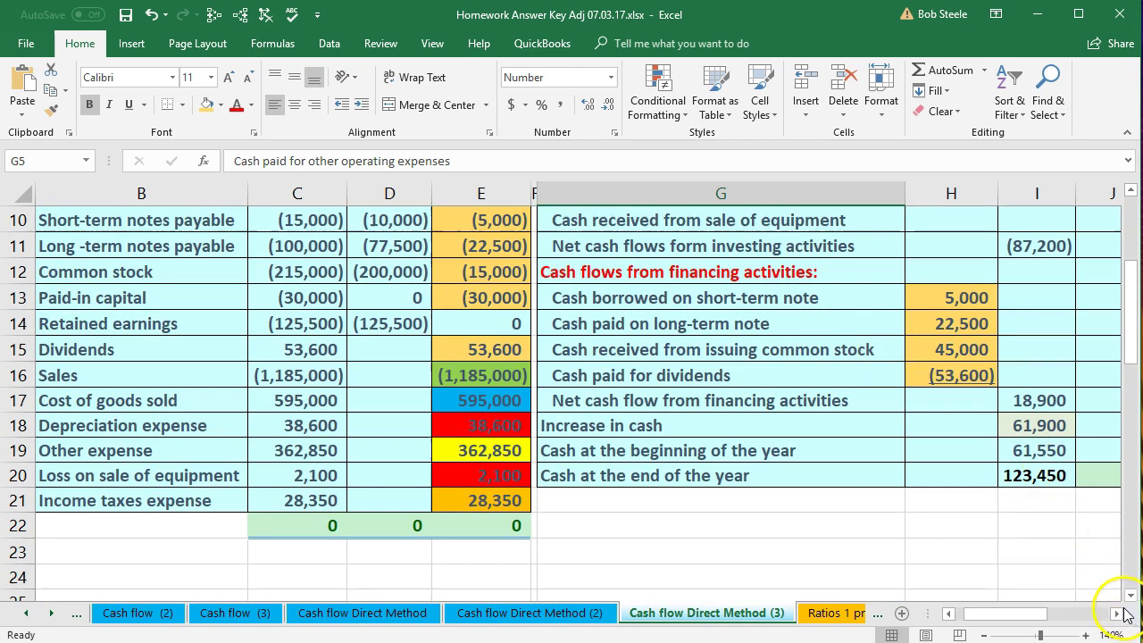
click(1065, 482)
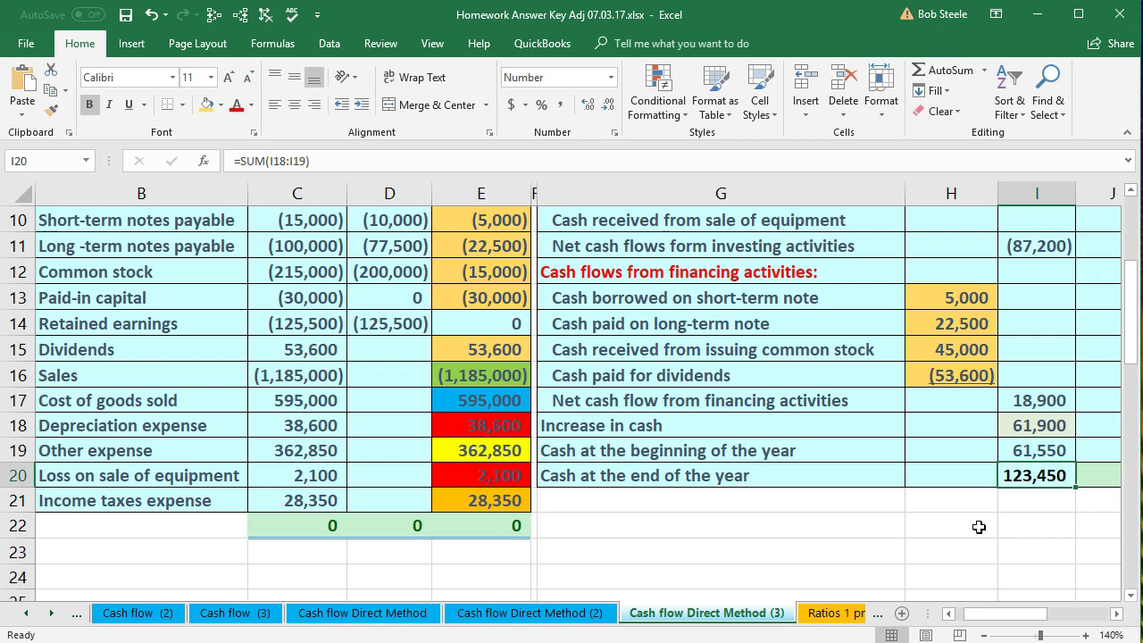
scroll(748, 540, up, 3)
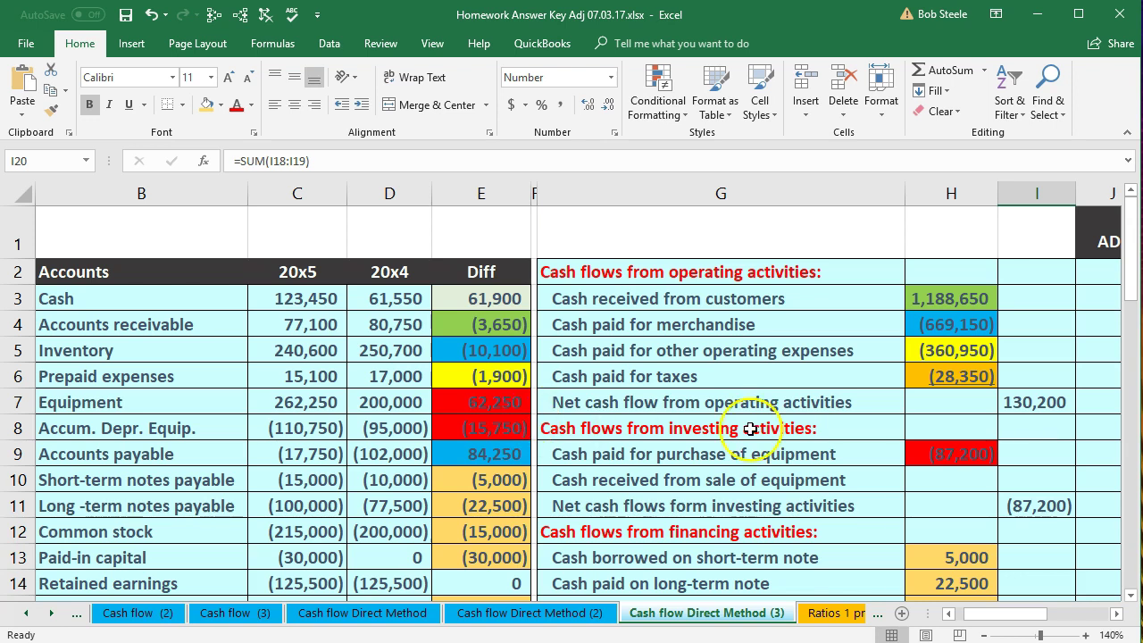
Step: Inspect the equipment and accumulated depreciation differences, the formula for cash paid for purchase of equipment, and the short-term notes payable row
click(505, 401)
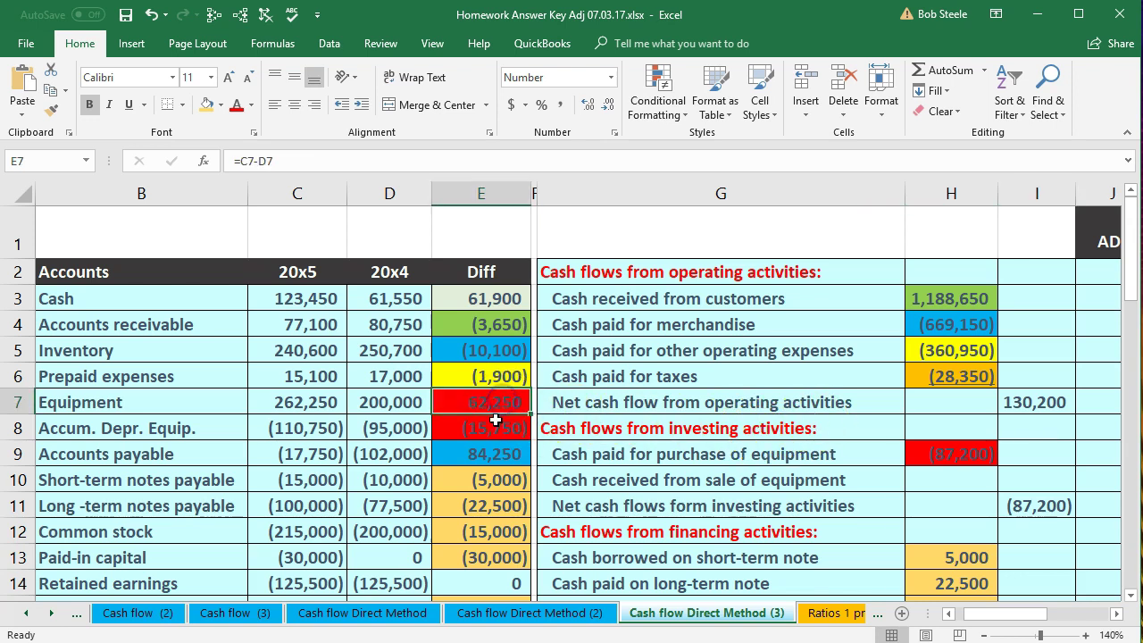
click(495, 420)
click(954, 454)
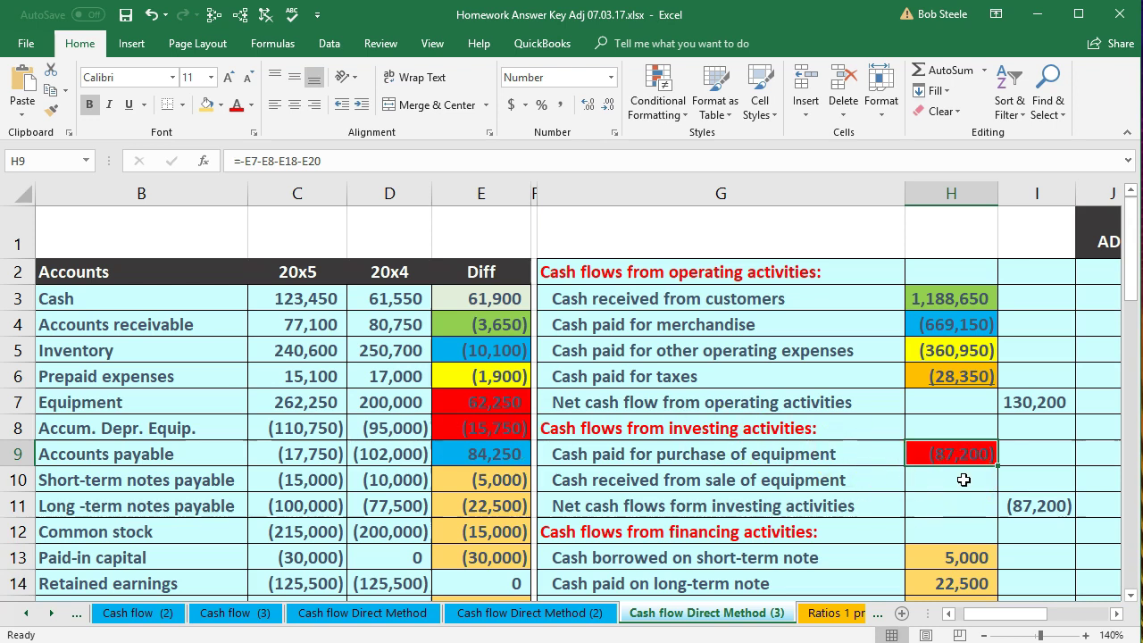
scroll(691, 510, down, 2)
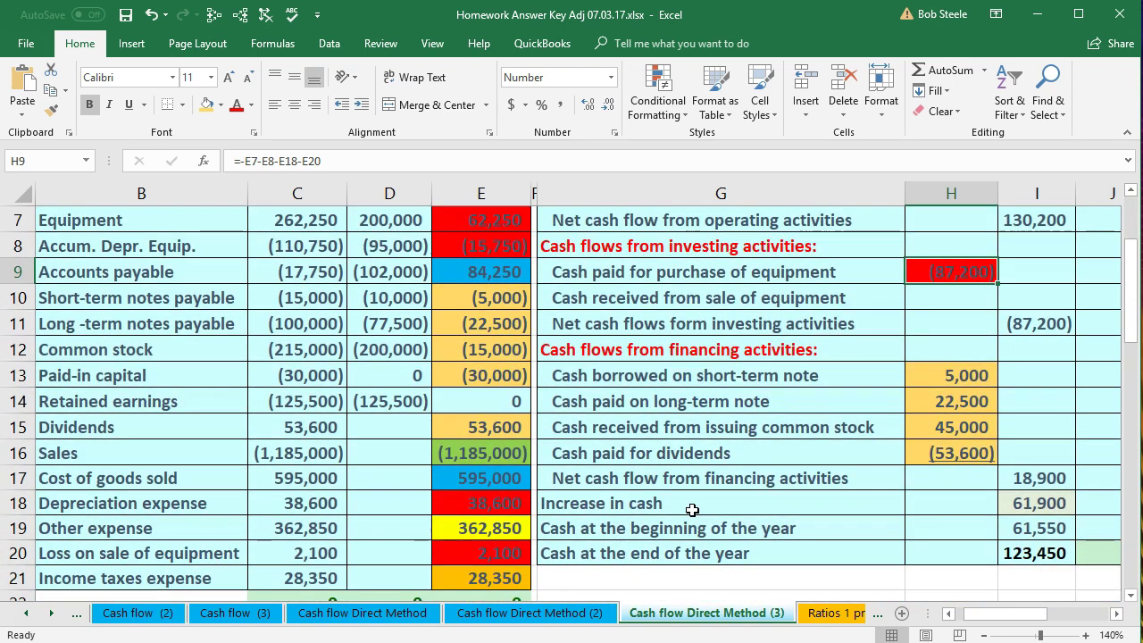
click(194, 300)
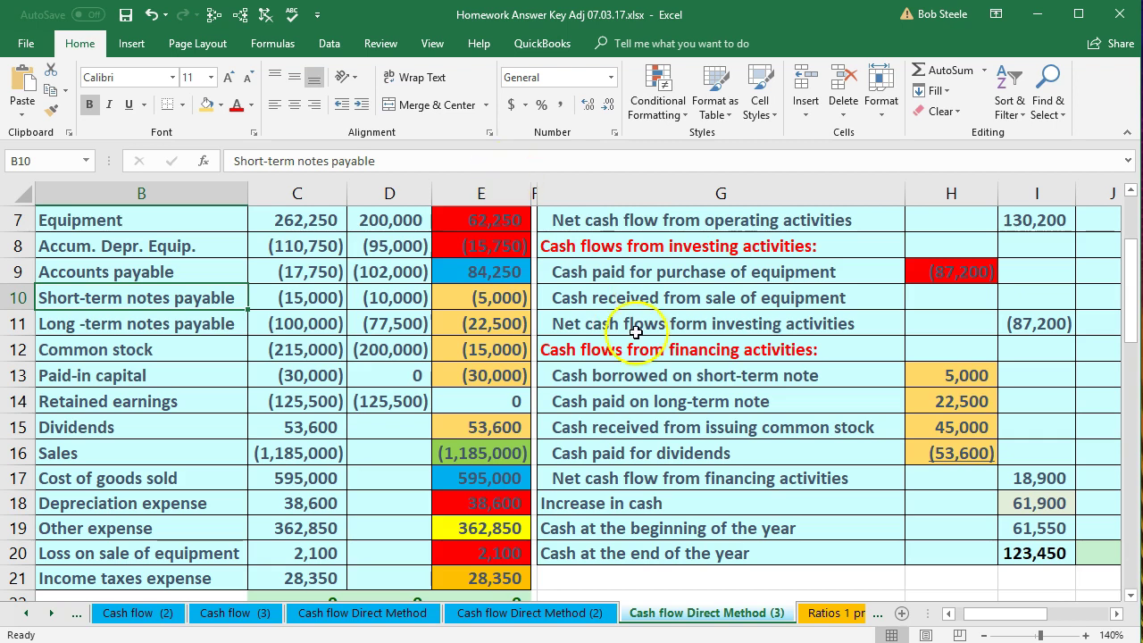
scroll(637, 345, up, 2)
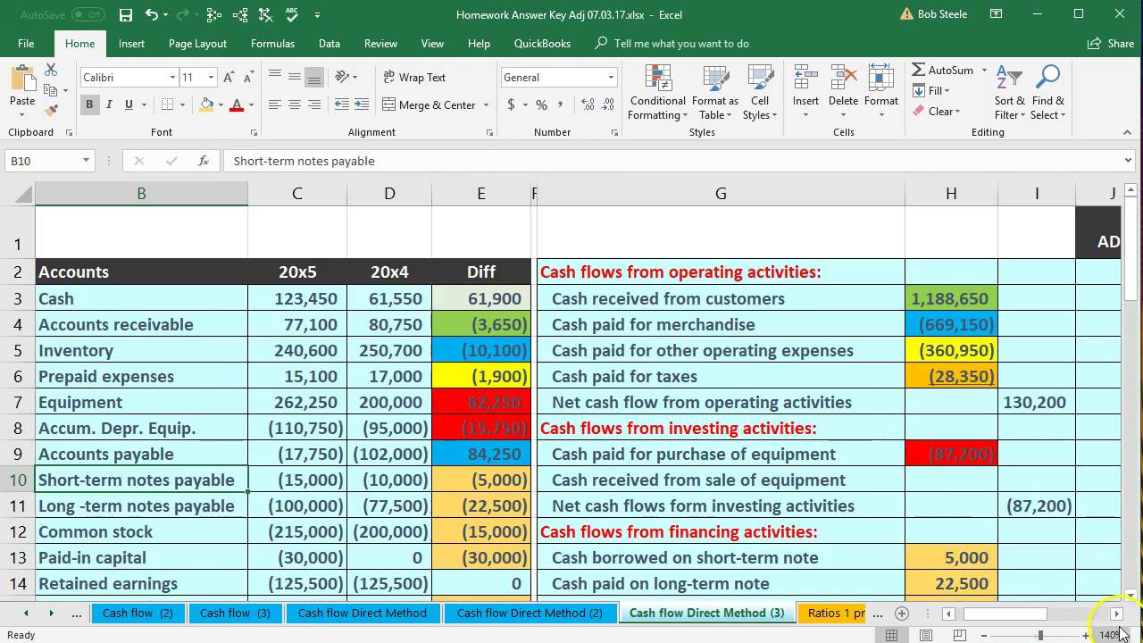
Step: Examine the ADJ and Adj Cash Flow columns and the Adjustments to cash flow statement and Journal Entry tables
click(1117, 614)
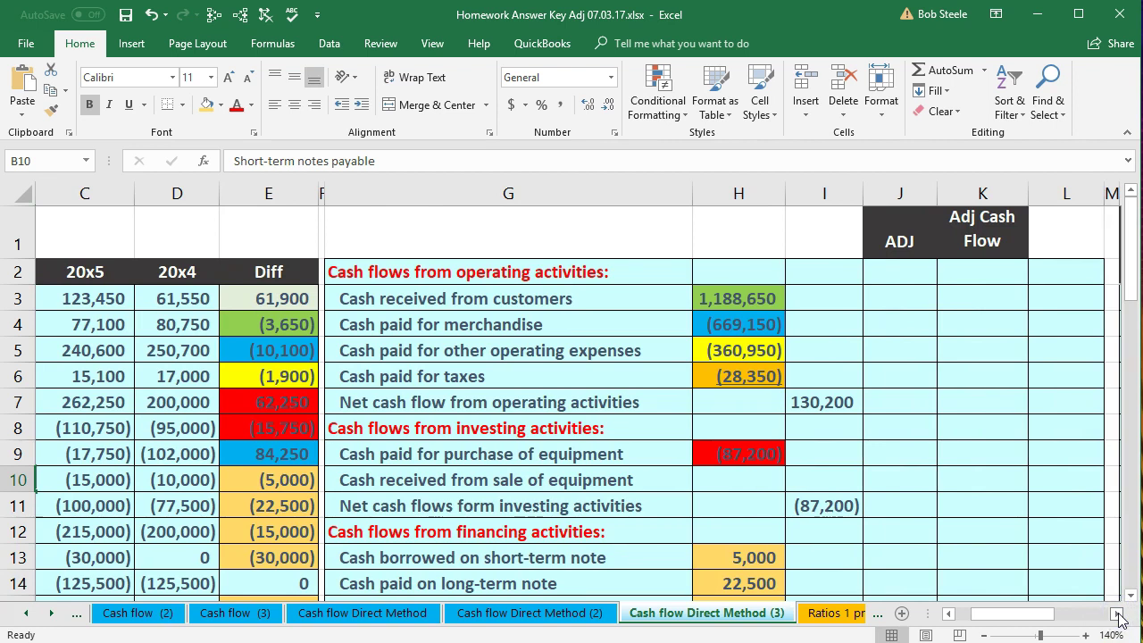
click(1116, 614)
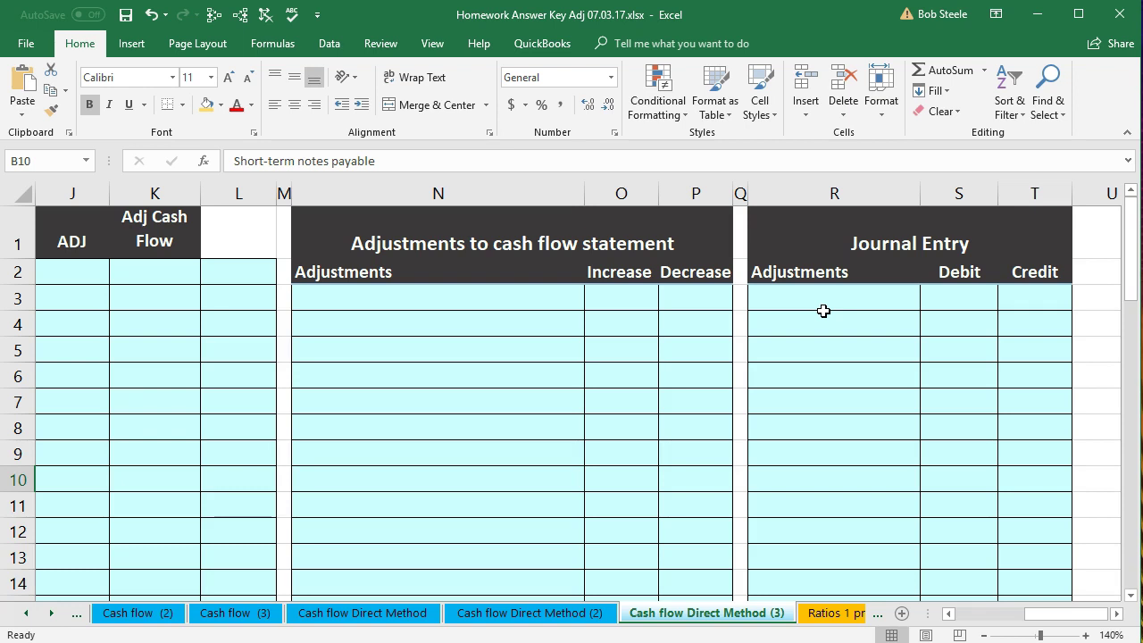
click(438, 298)
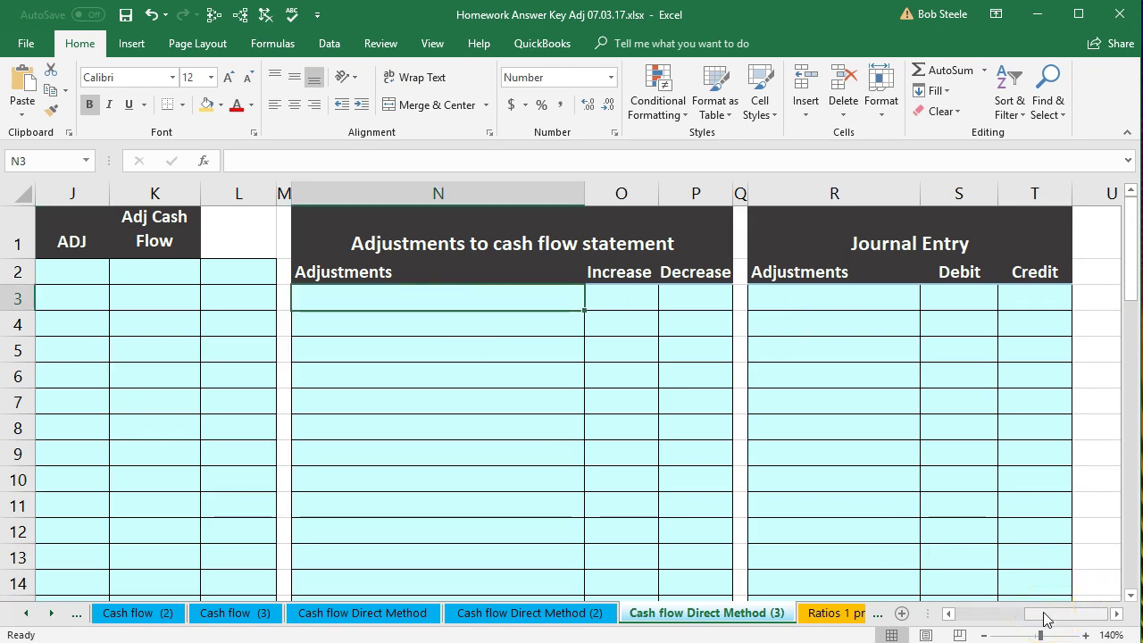
click(948, 614)
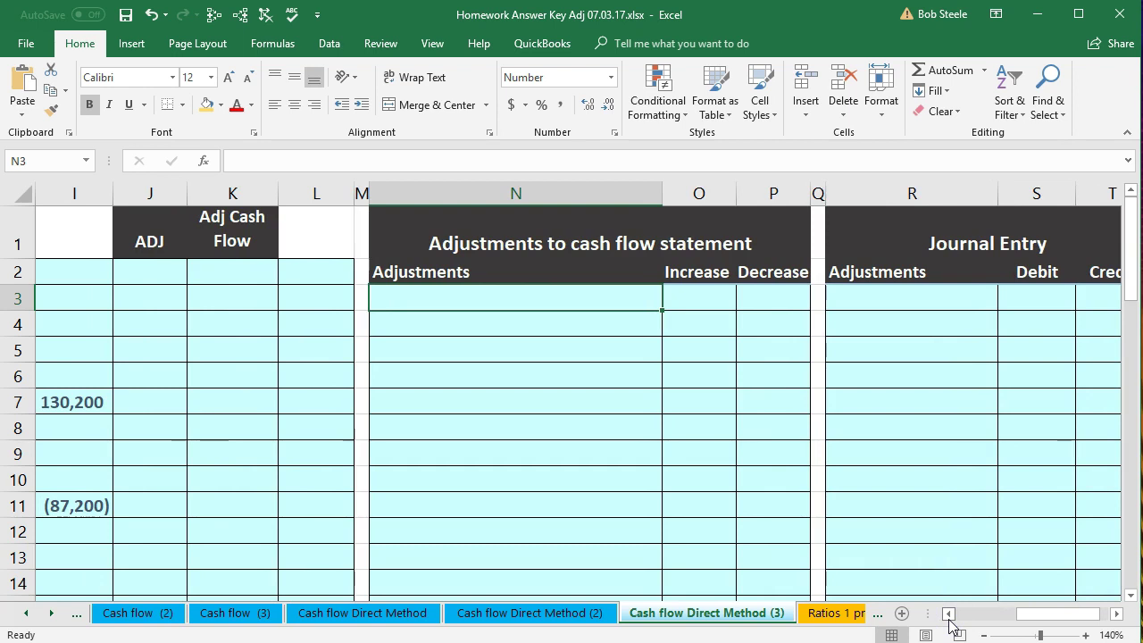
click(719, 299)
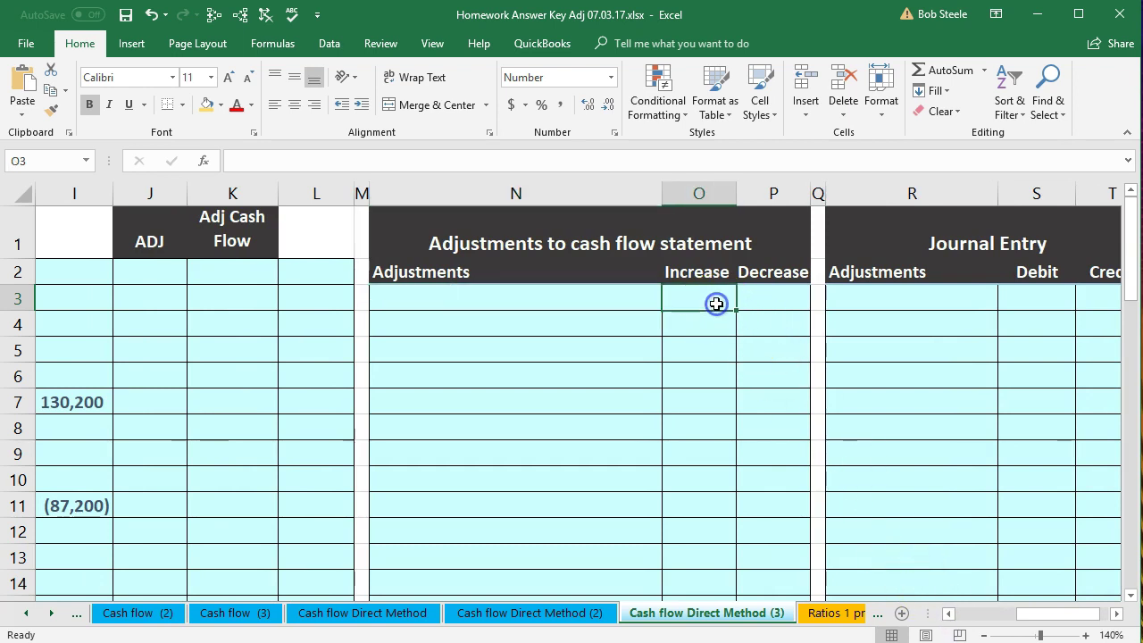
click(746, 295)
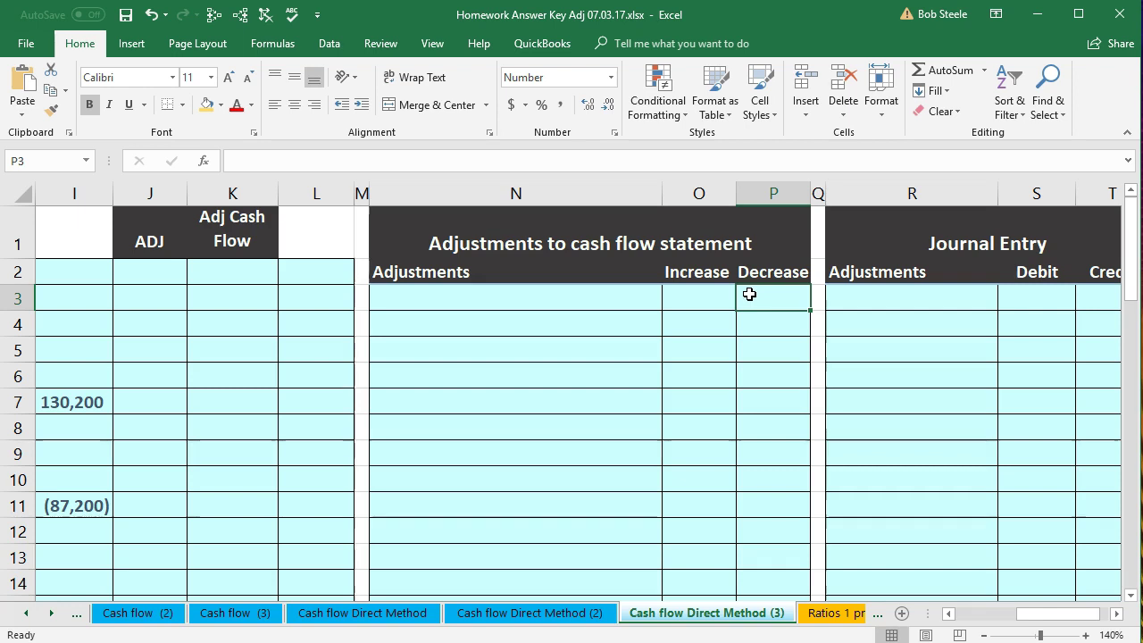
Step: Review the Equipment account and the additional information on sold and purchased equipment in rows 43 to 53
click(948, 613)
click(948, 614)
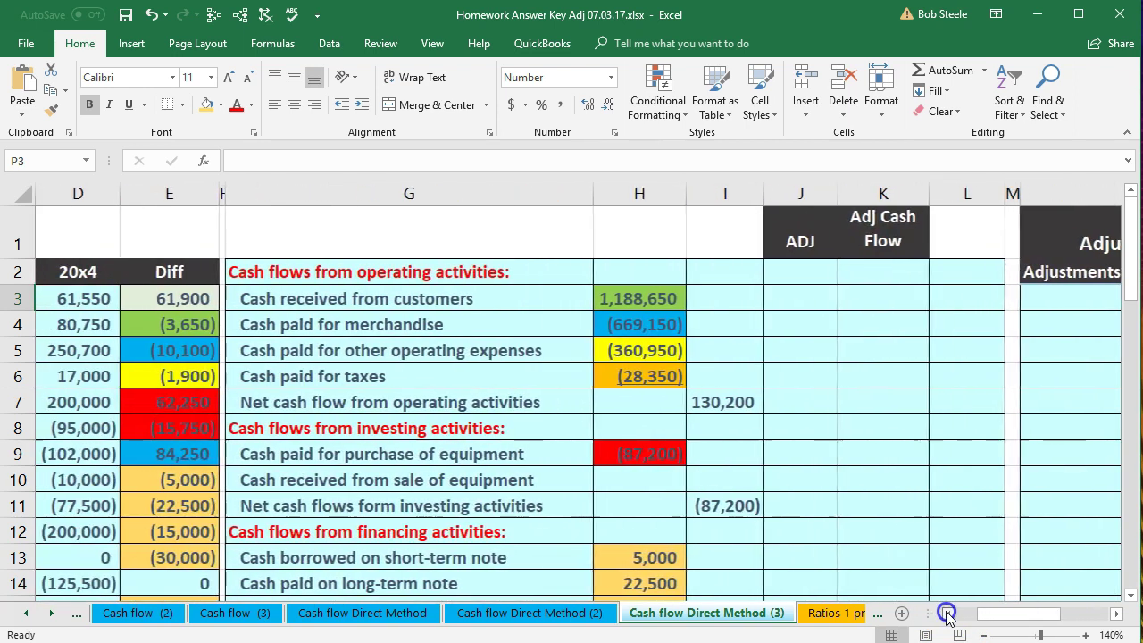
click(948, 613)
click(948, 614)
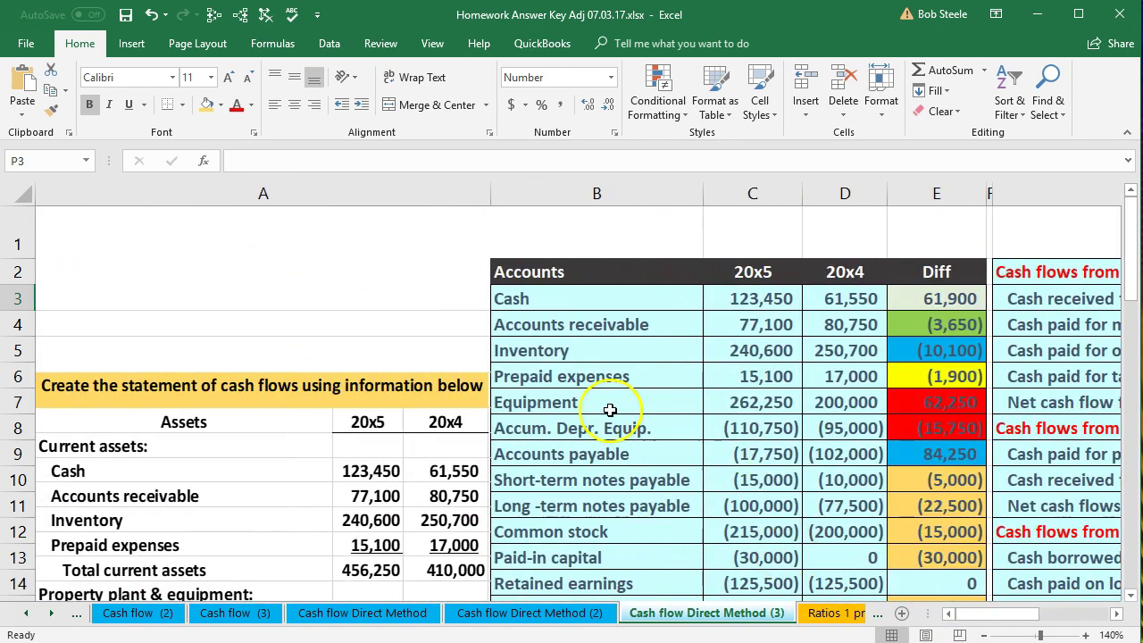
click(609, 407)
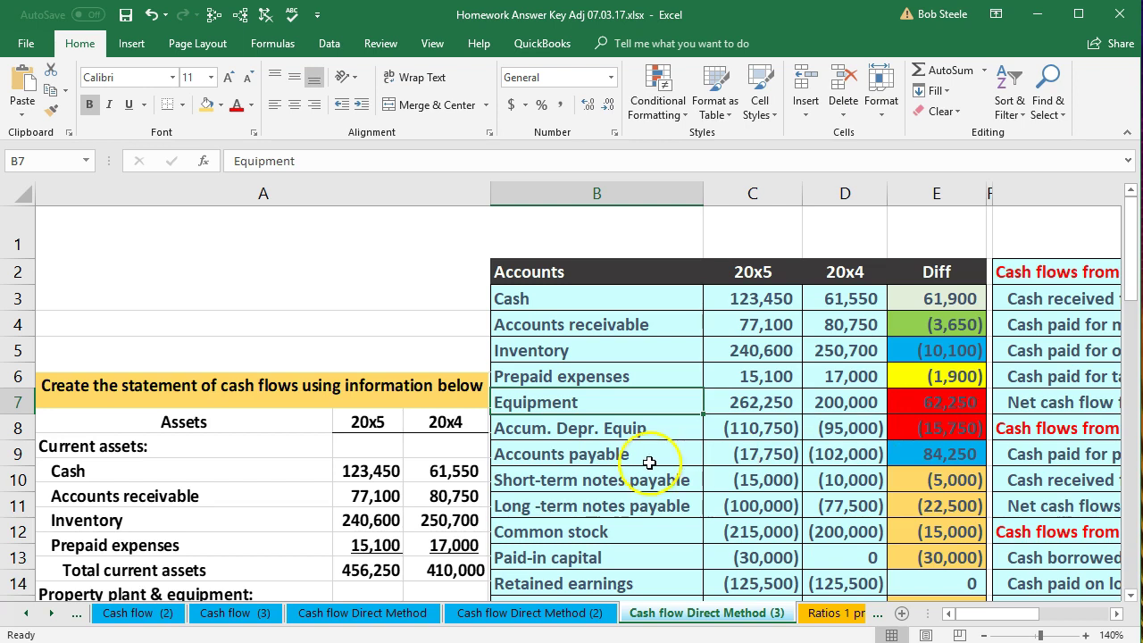
scroll(649, 462, down, 7)
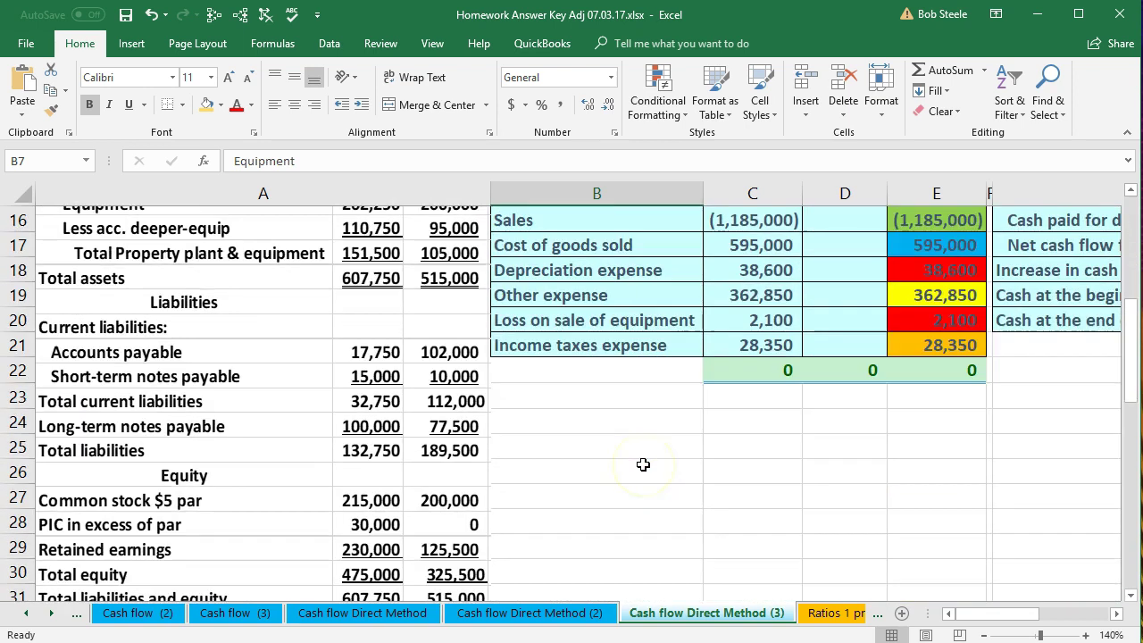
scroll(642, 464, down, 3)
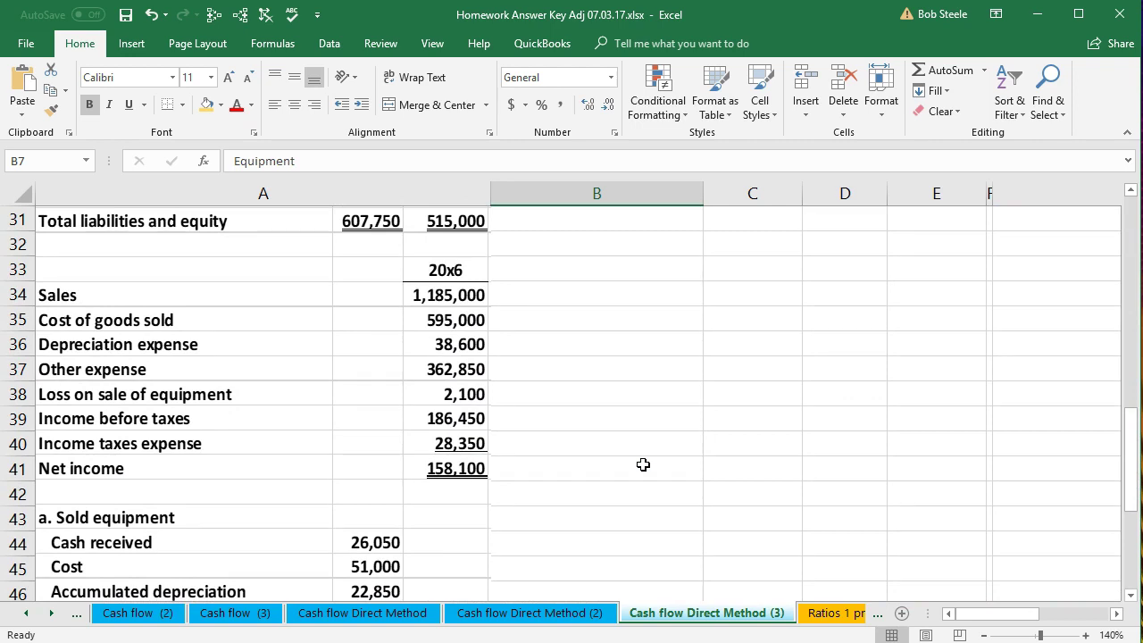
scroll(643, 464, down, 3)
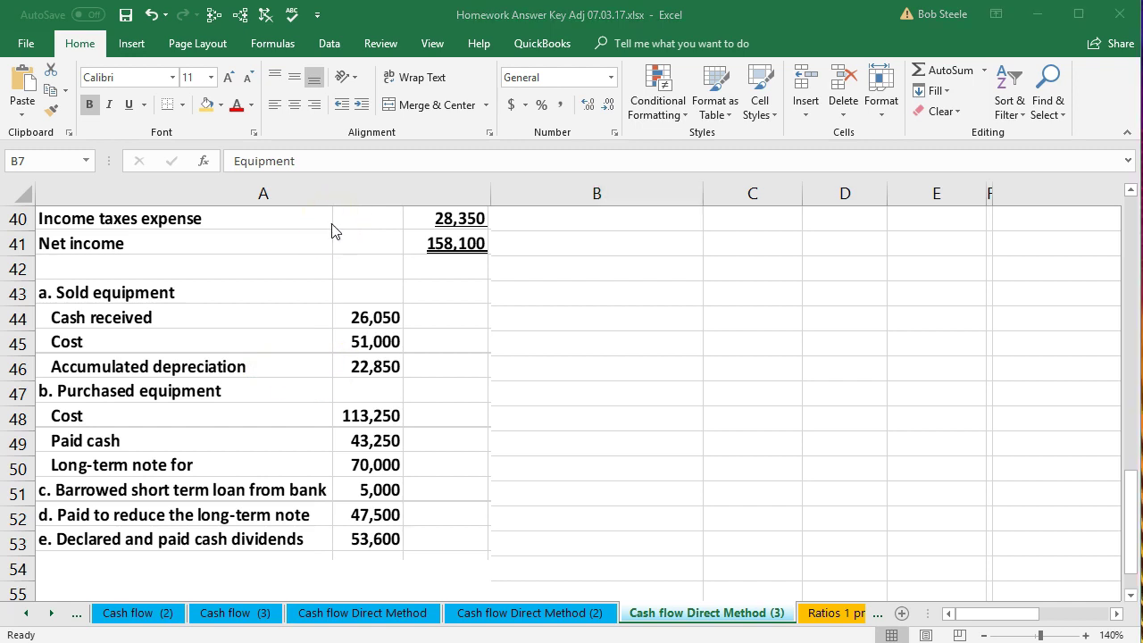
Step: Switch to Calculator and compute the sold equipment's book value by subtracting 22,850 accumulated depreciation from the 51,000 cost
drag(676, 252, 668, 247)
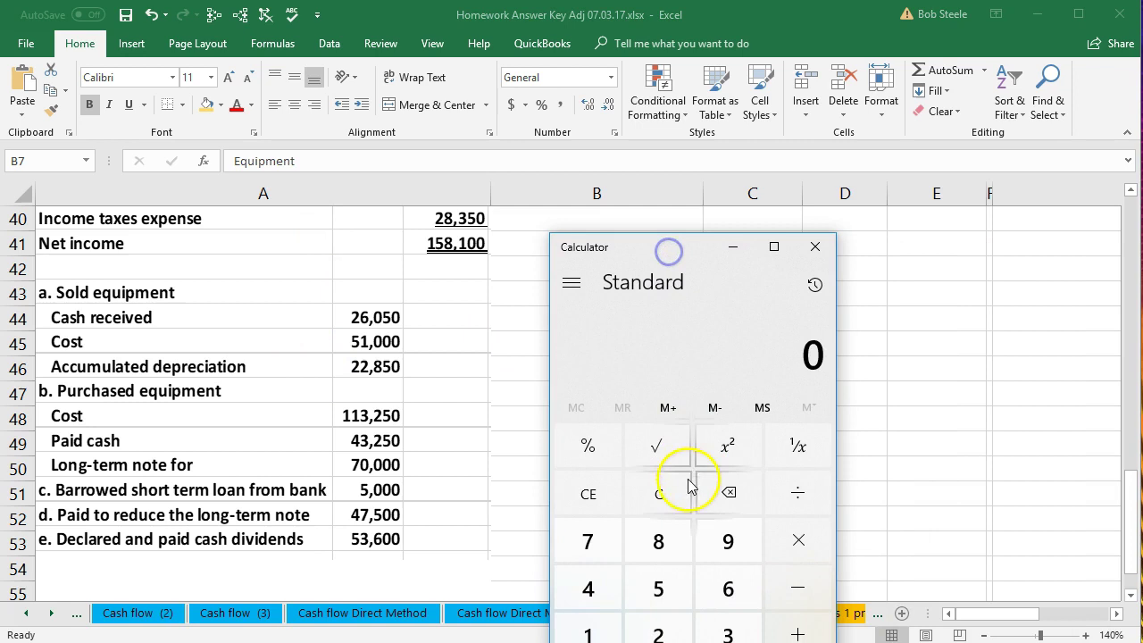
text(510000)
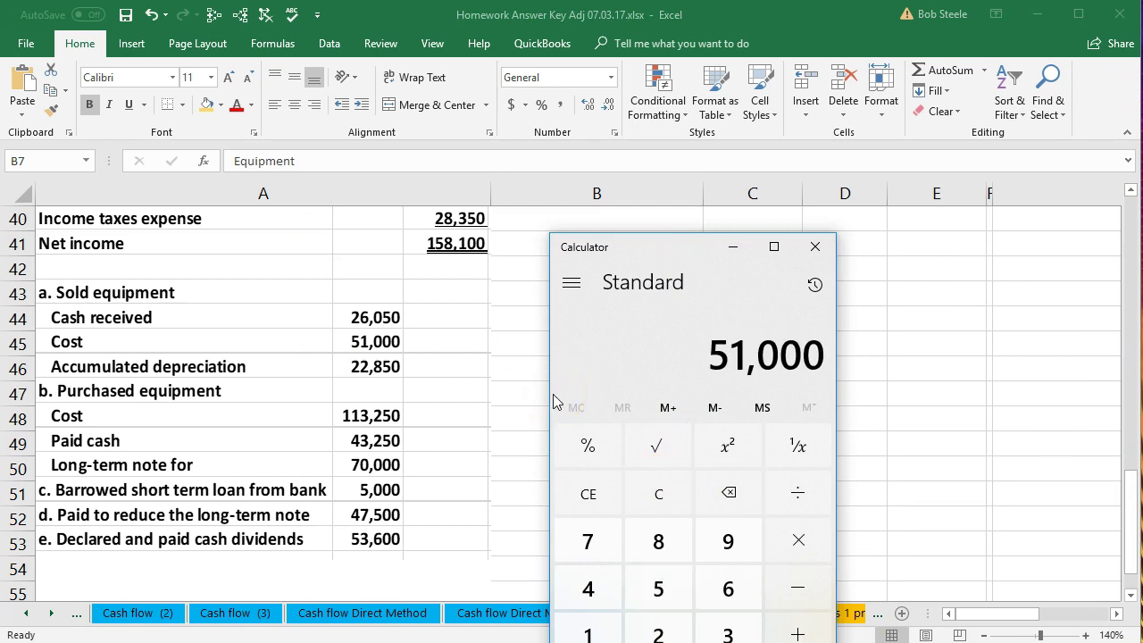
key(minus)
text(22850)
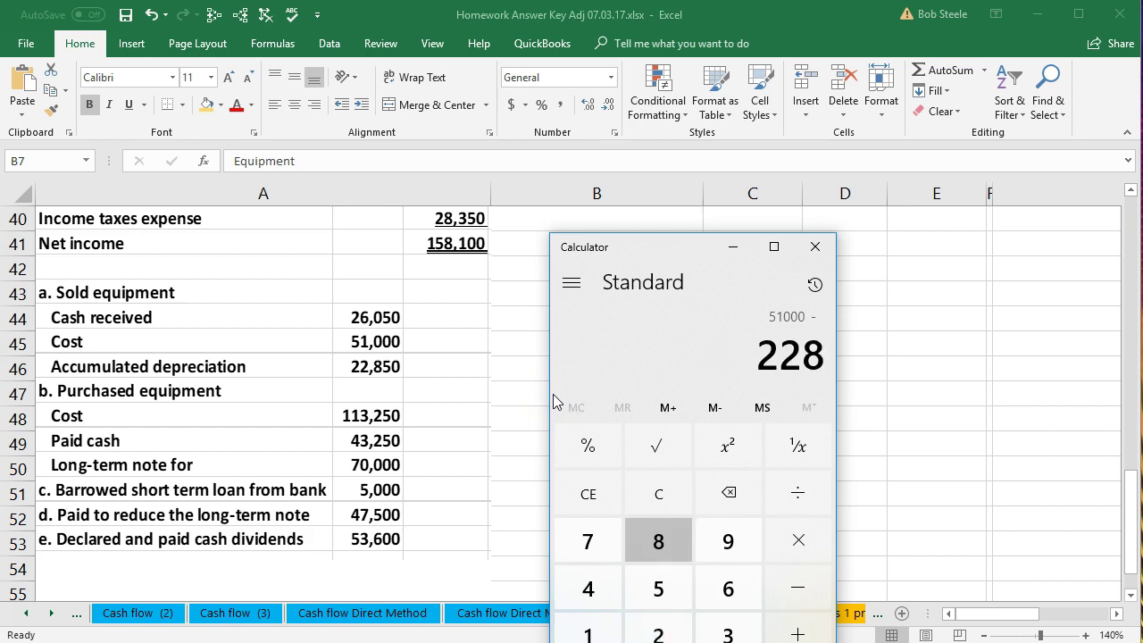
key(Return)
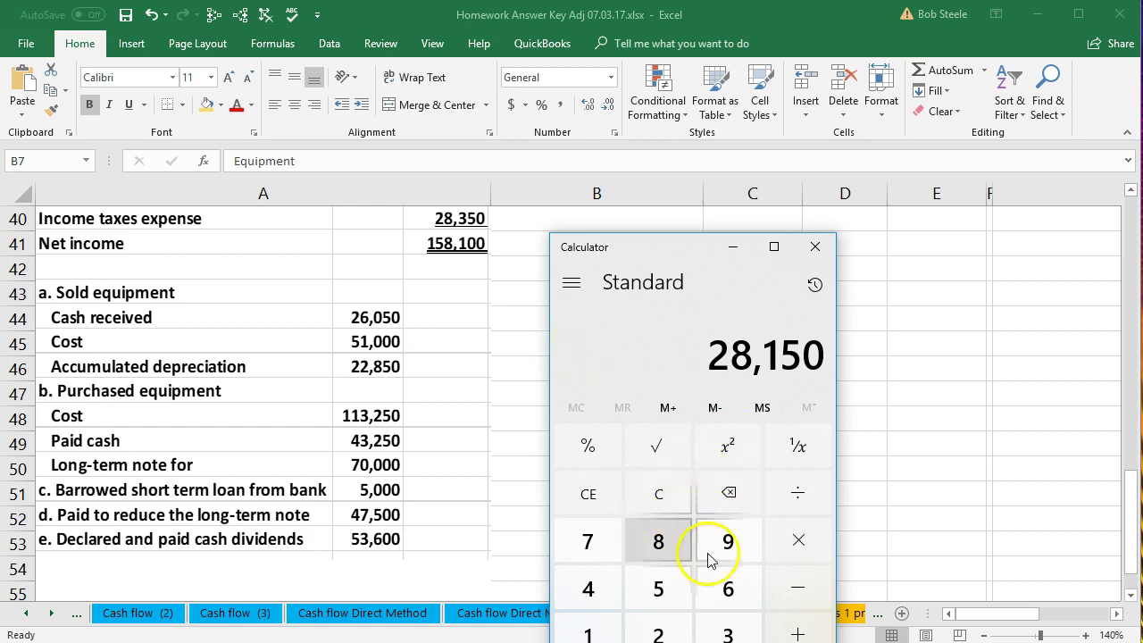
click(815, 246)
Step: Enter Cash as the first account in row 3 of the Journal Entry table and select its debit cell
scroll(872, 365, up, 12)
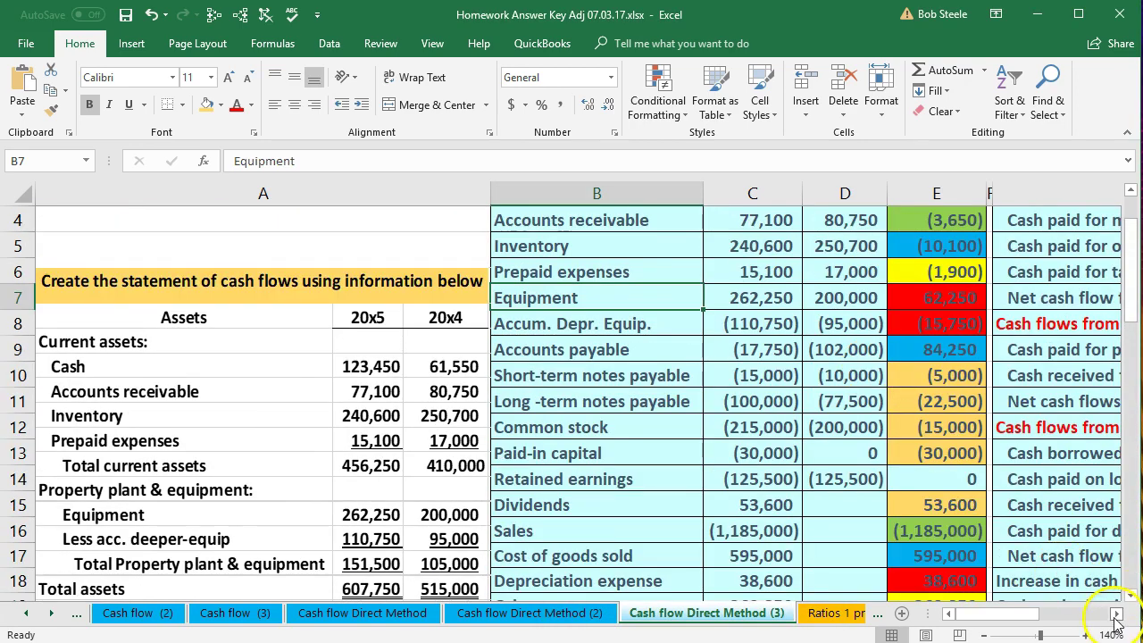
click(1116, 613)
click(1116, 613)
scroll(1021, 548, up, 1)
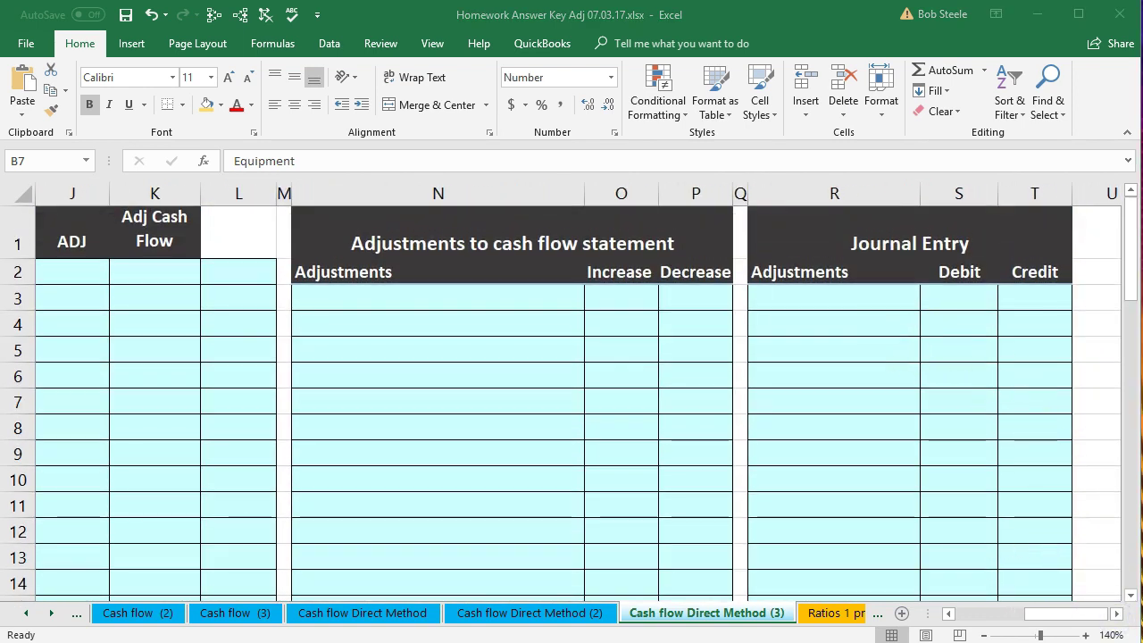
click(837, 300)
text(Cash)
click(958, 295)
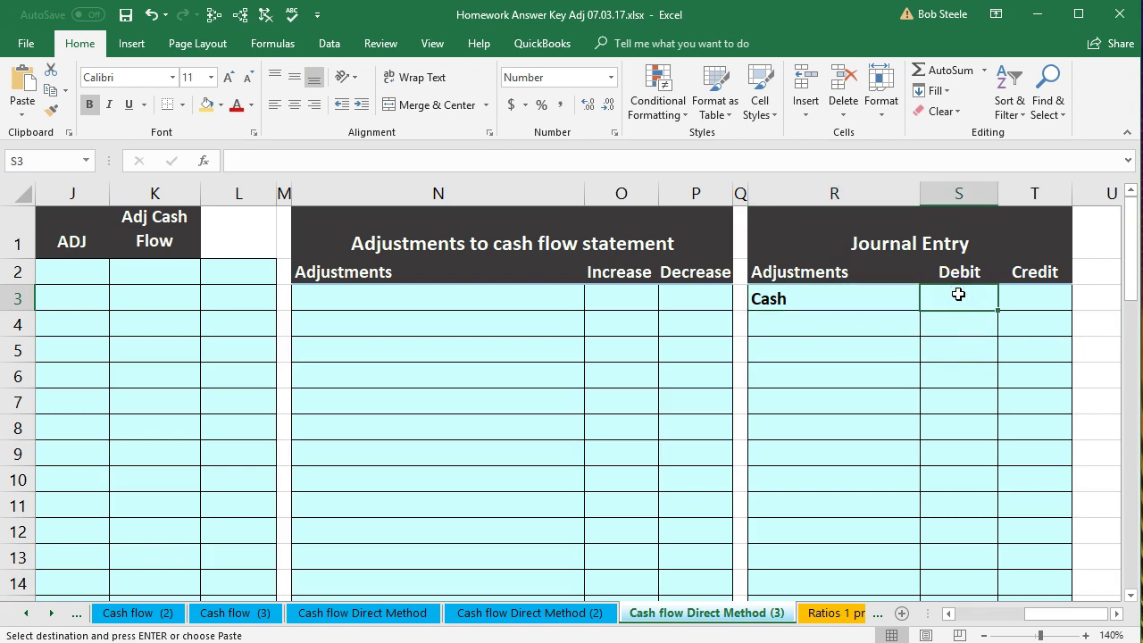
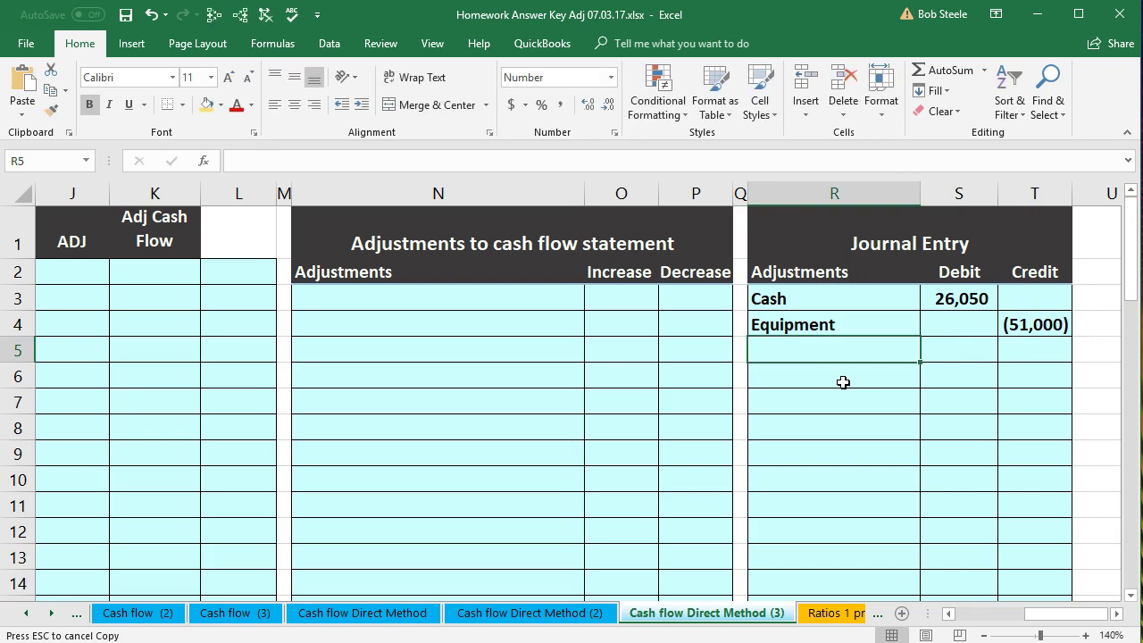
Step: Add an Acc. Depre line below Equipment in the journal entry with a debit of 22850
click(864, 384)
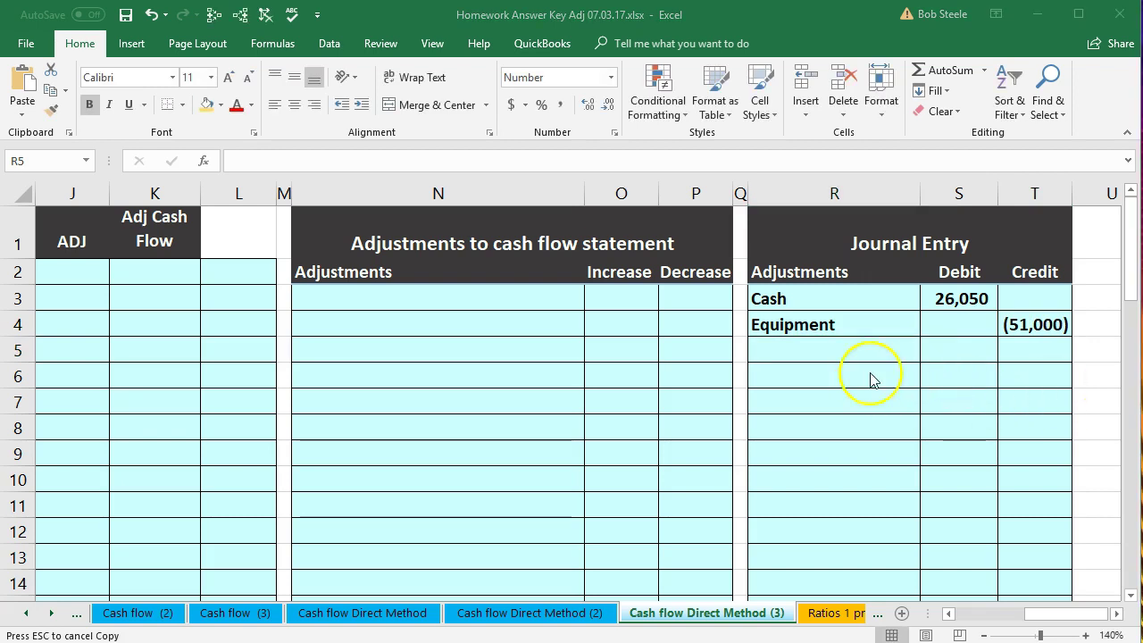
click(811, 343)
text(Acc. Depre)
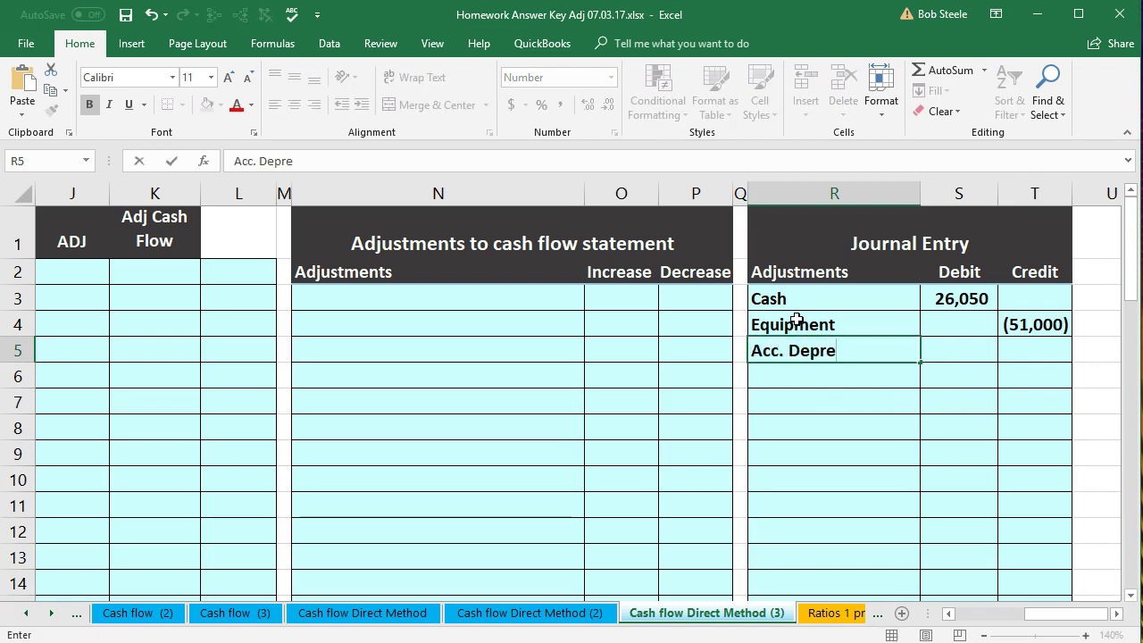
key(Return)
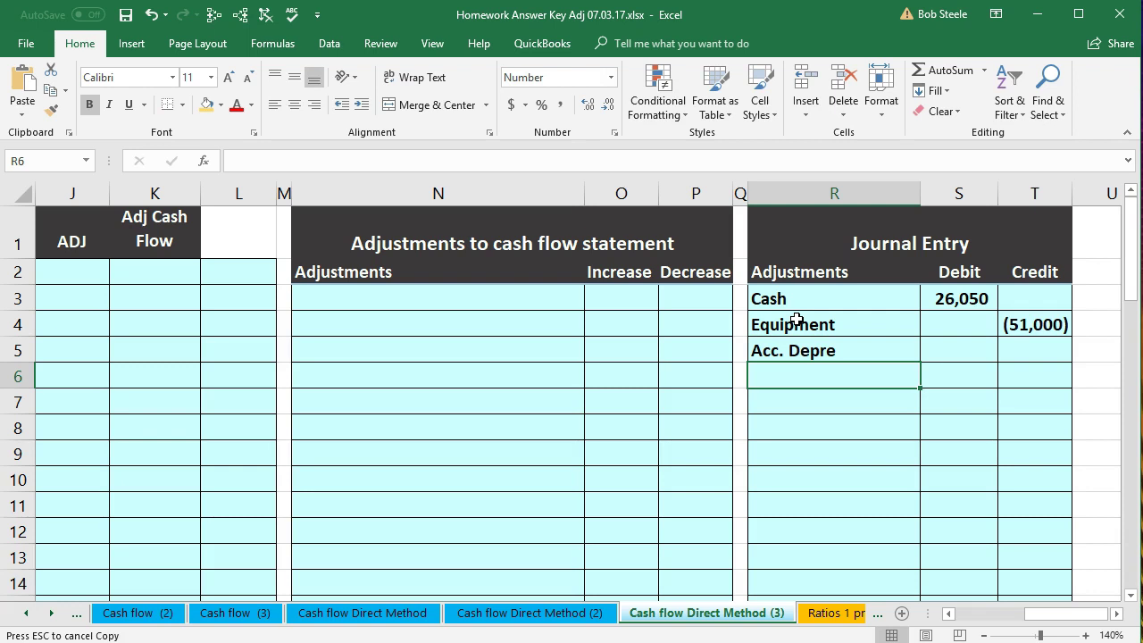
click(970, 350)
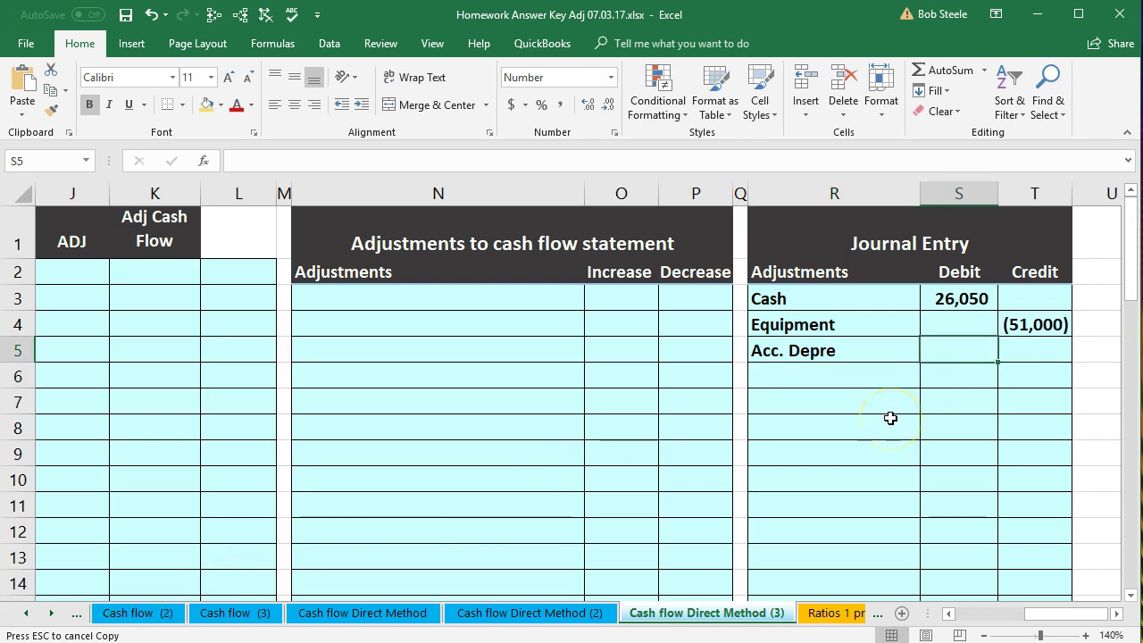
text(22850)
key(Return)
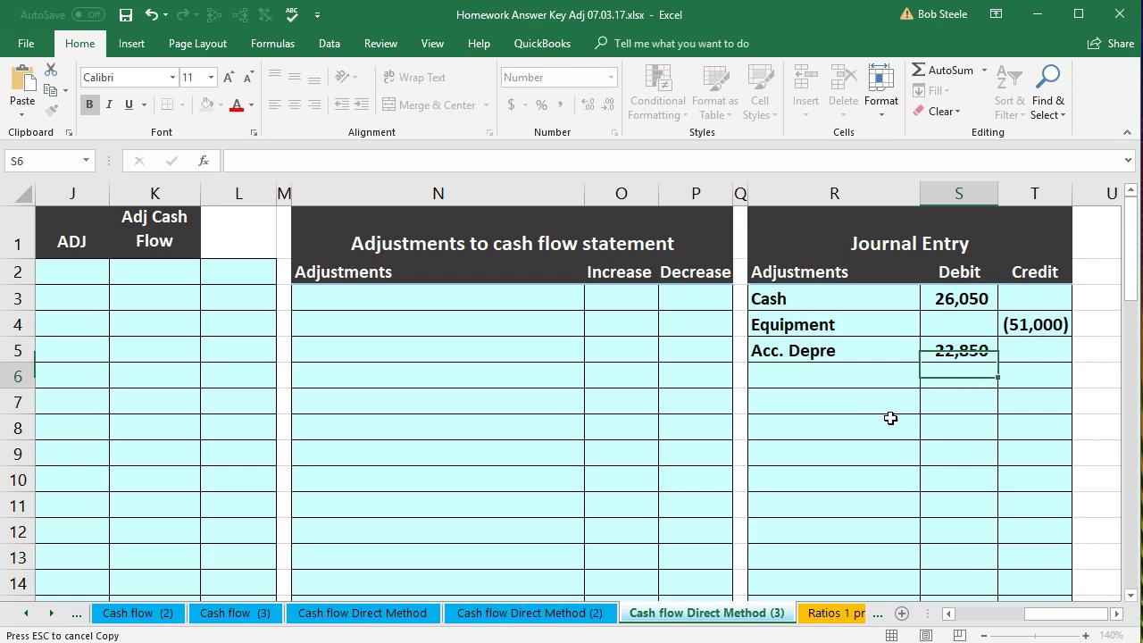
Step: Check the selection sums for equipment with accumulated depreciation, for the whole journal entry, and for the debits alone
drag(1018, 324, 966, 355)
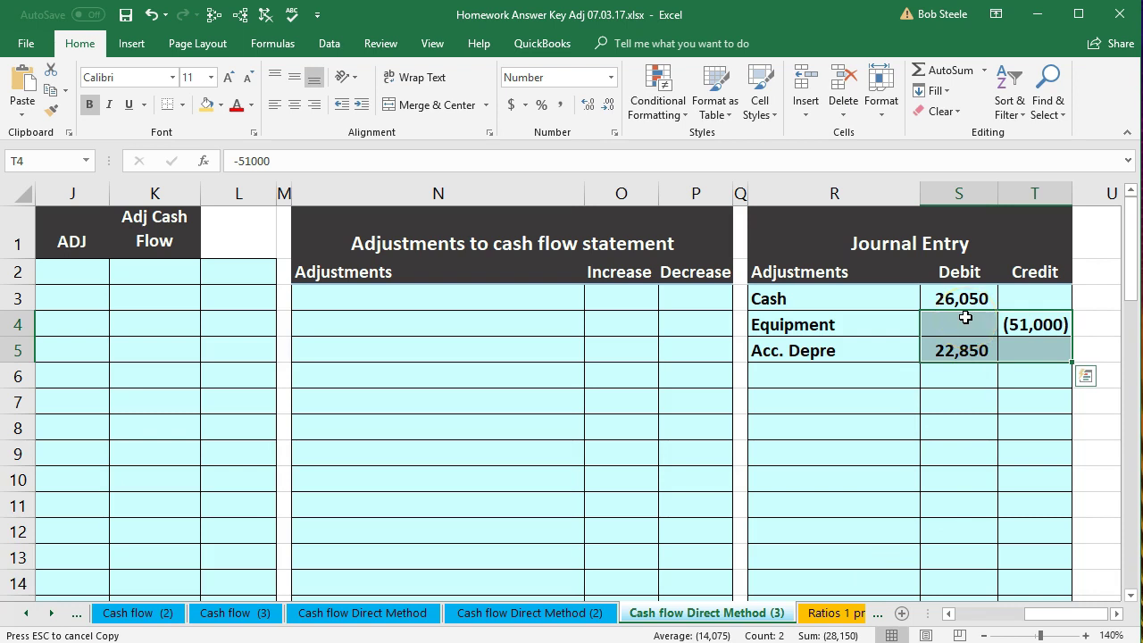
drag(952, 298, 1005, 354)
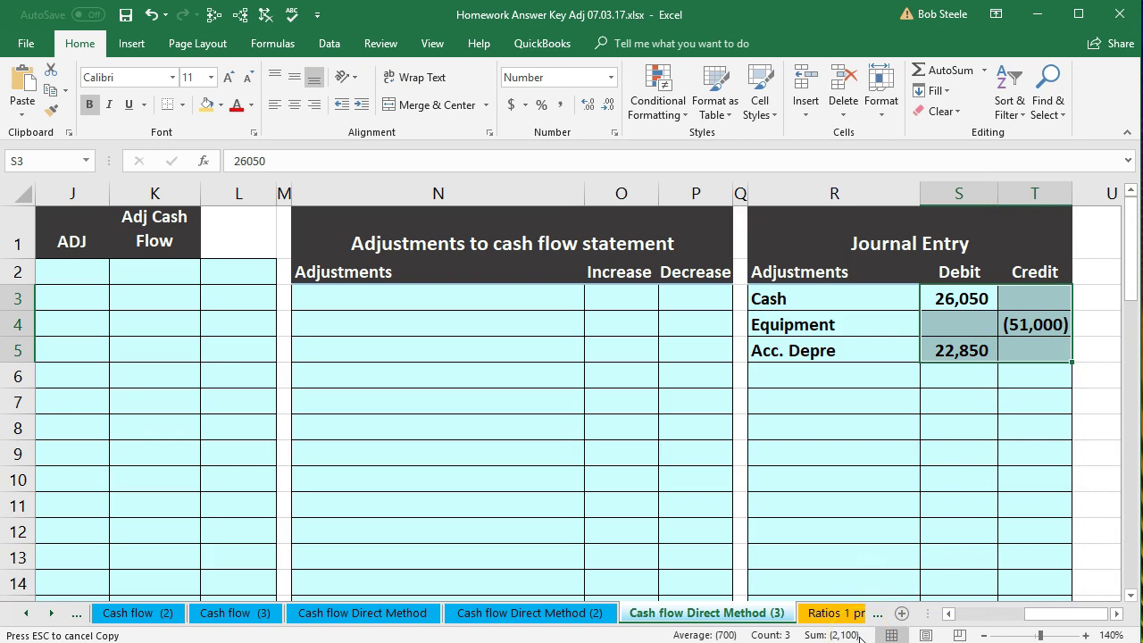
click(945, 375)
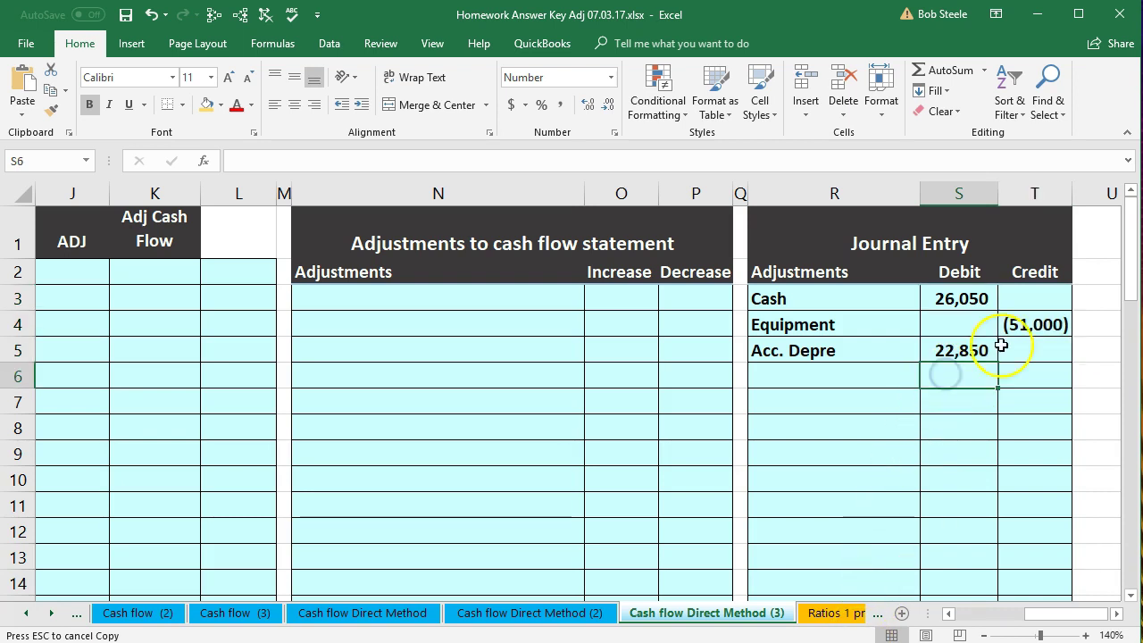
click(1020, 320)
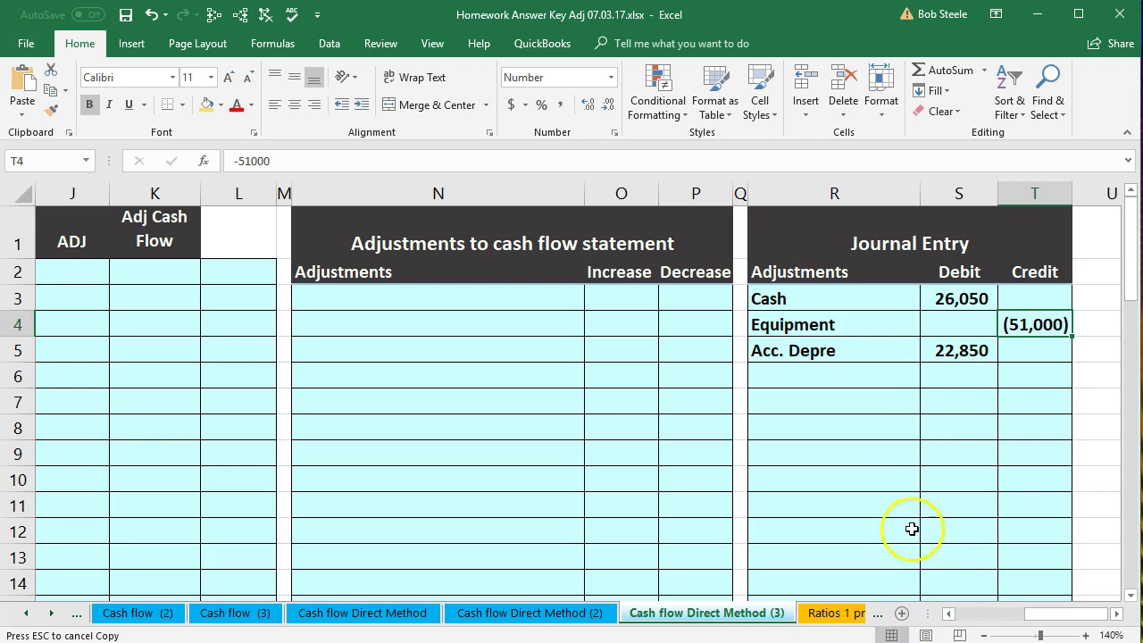
drag(952, 301, 950, 350)
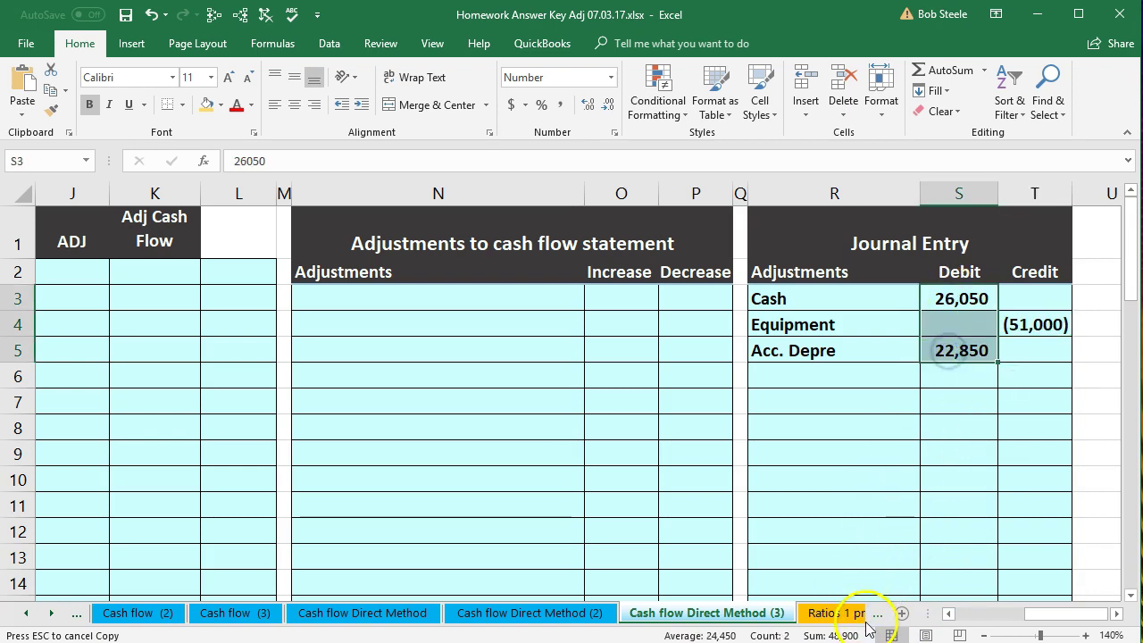
Step: Calculate the balancing debit in cell S6 as the negative sum of the journal entry amounts in S3:T5
click(962, 379)
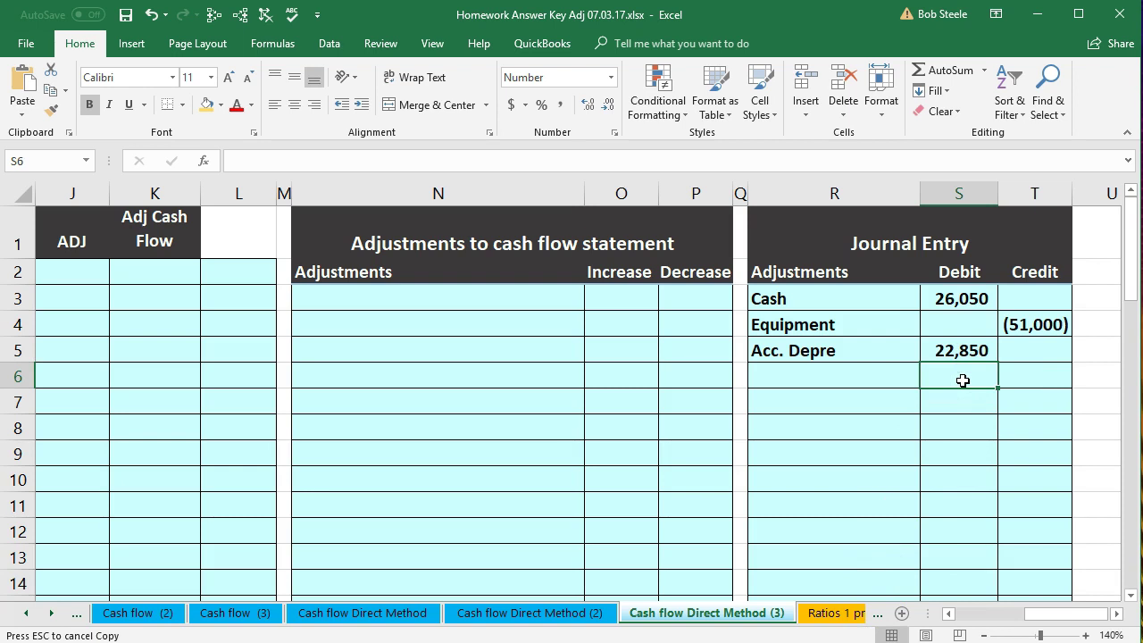
text(-sum)
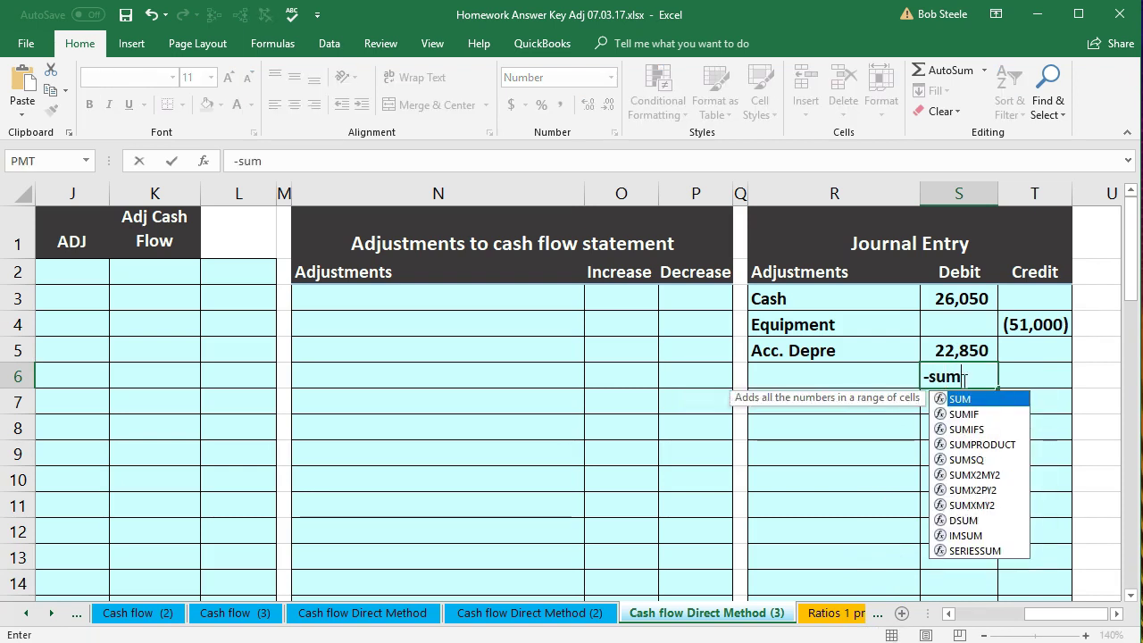
text(()
key(Up)
key(shift+Right)
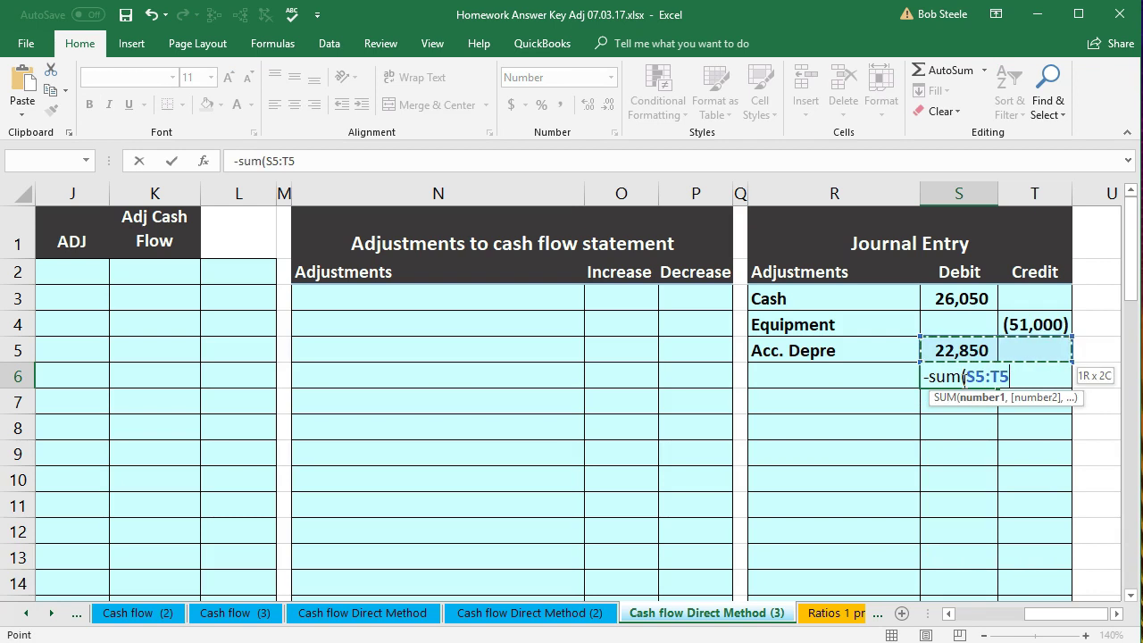
key(shift+Up)
key(shift+Up)
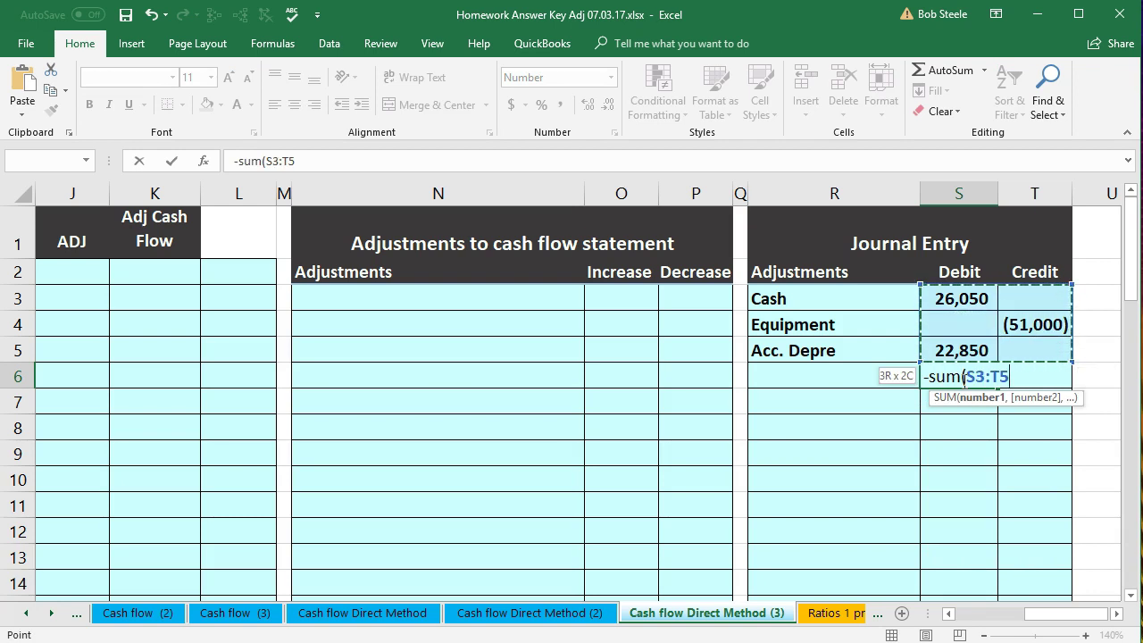
key(Return)
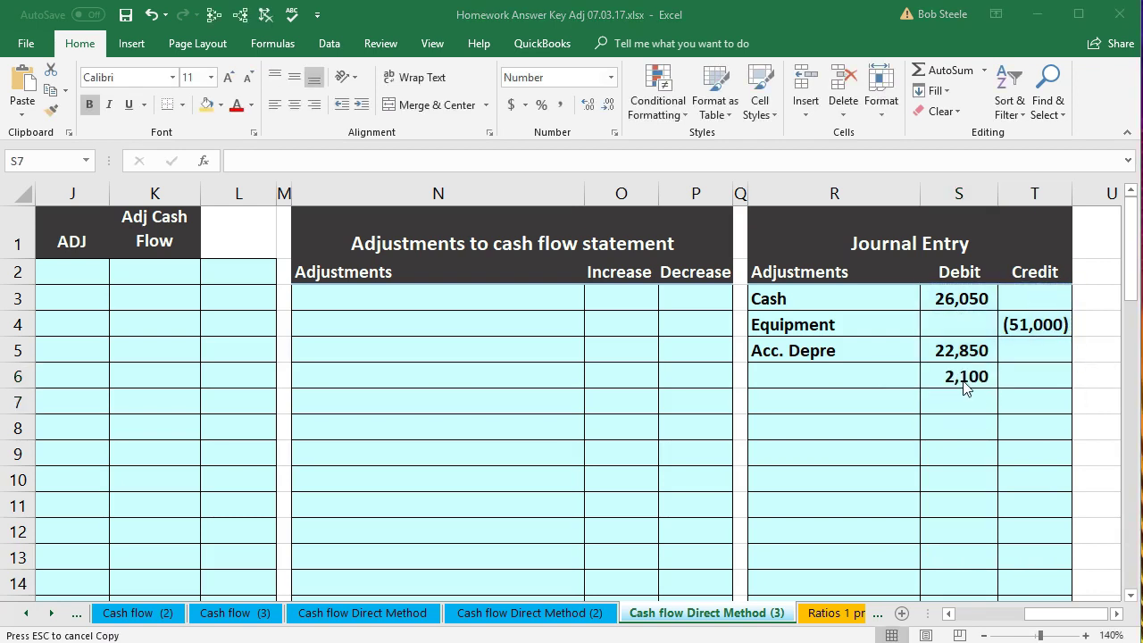
Step: Switch to Calculator, compute 26050 plus 22850 minus 51000 to check the balancing amount, and close it
key(XF86Calculator)
drag(691, 258, 610, 241)
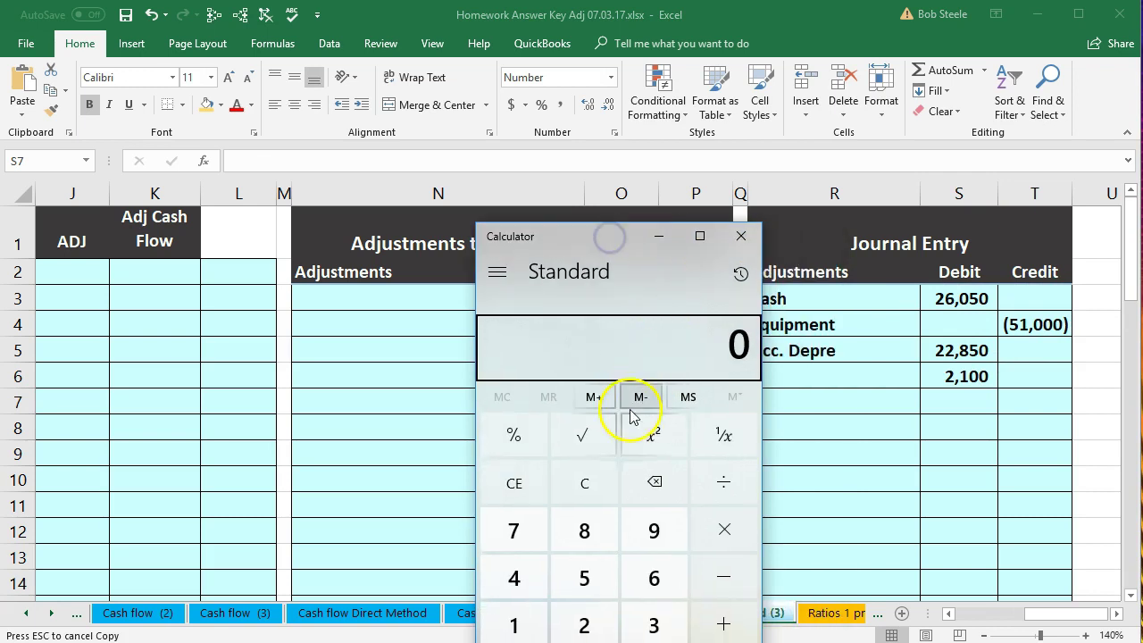
text(2)
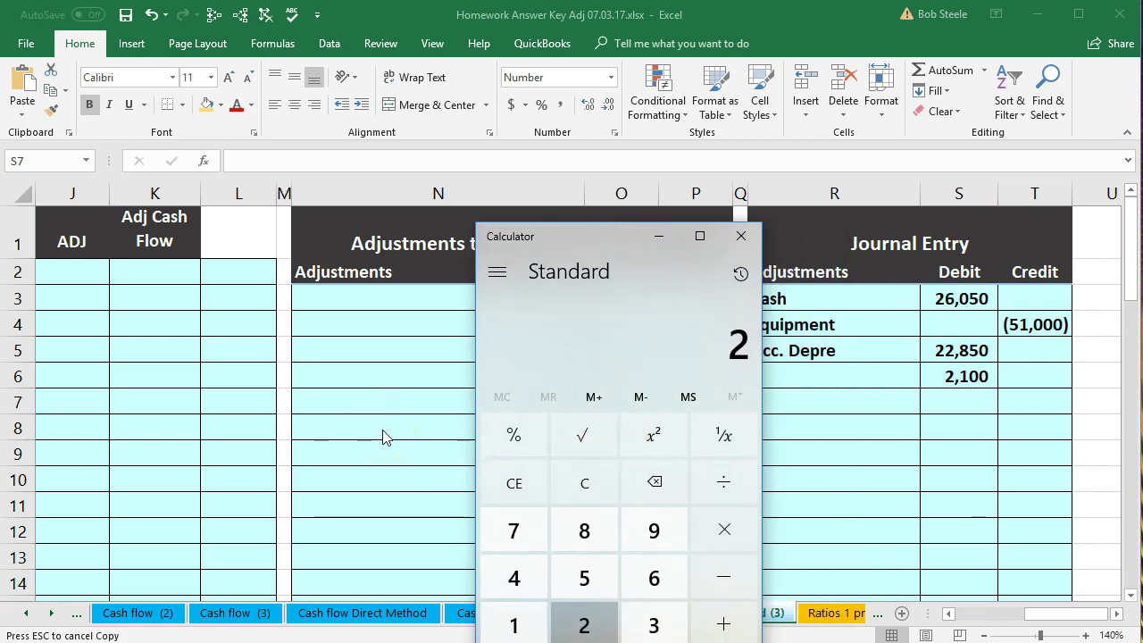
text(6050+22850+)
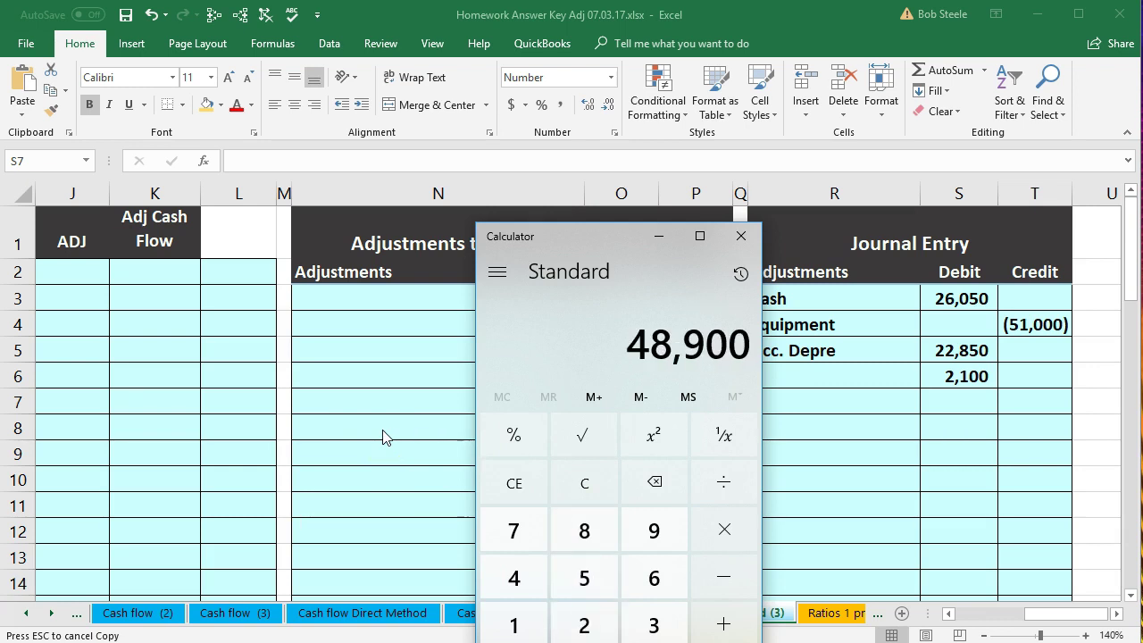
text(-51000)
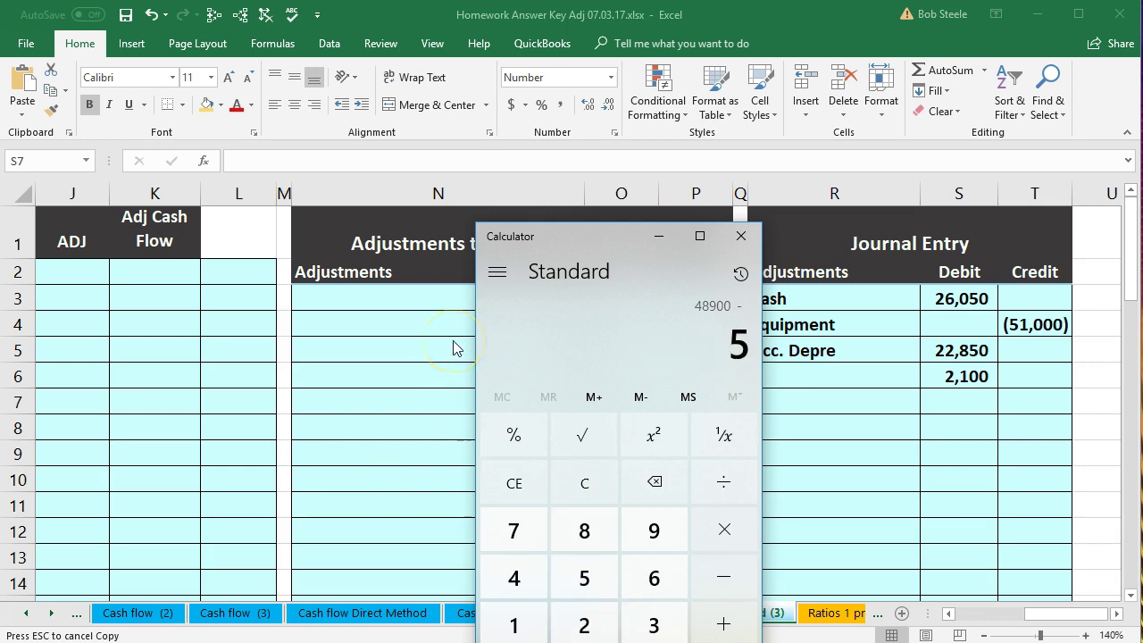
key(Return)
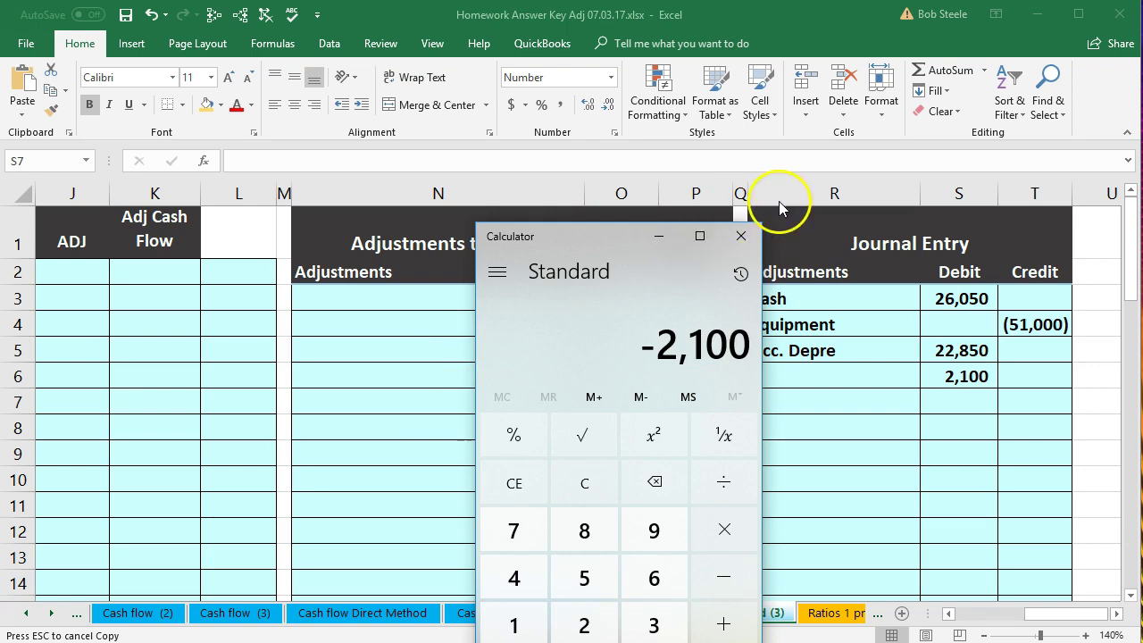
click(747, 233)
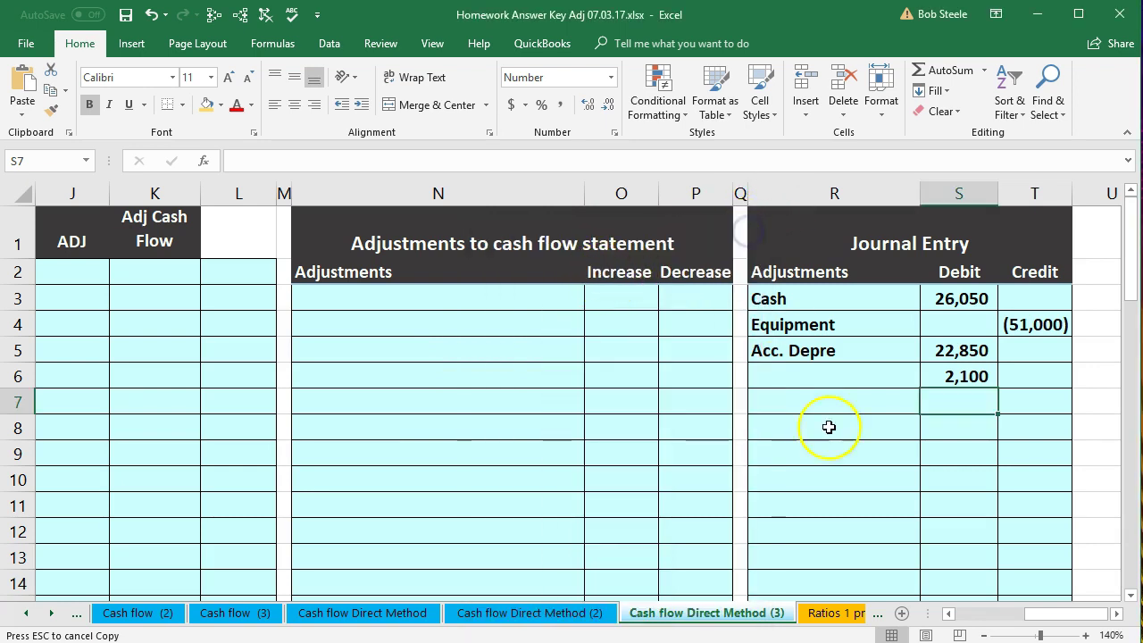
Step: Reopen Calculator, subtract 22850 accumulated depreciation and 26050 cash received from the 51000 equipment cost, and close it
key(XF86Calculator)
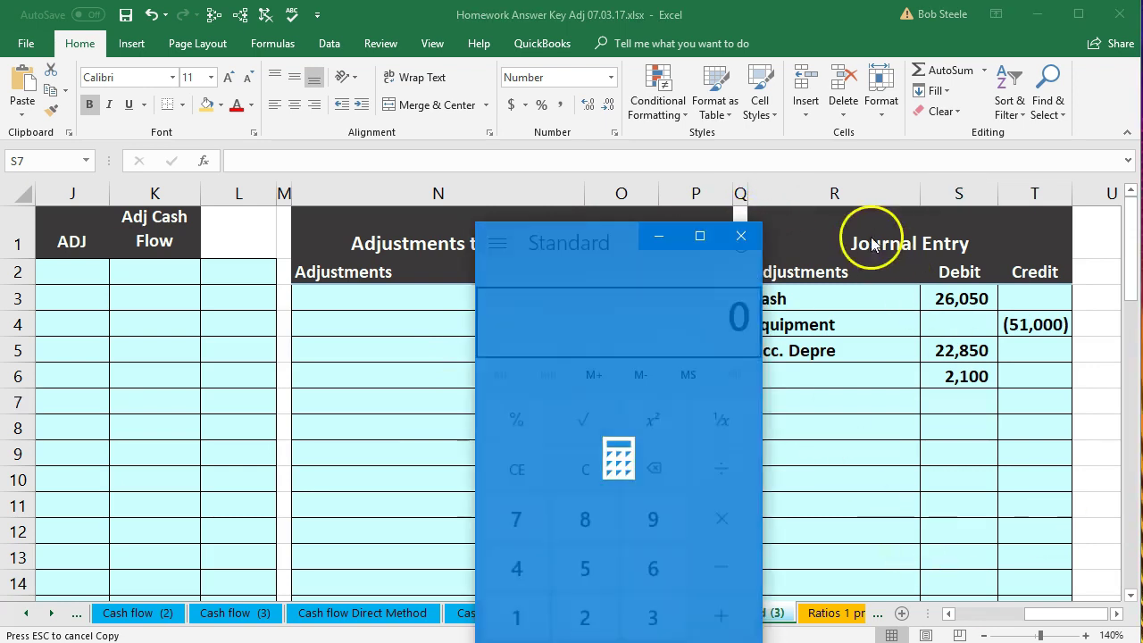
drag(594, 231, 527, 225)
text(51000-228)
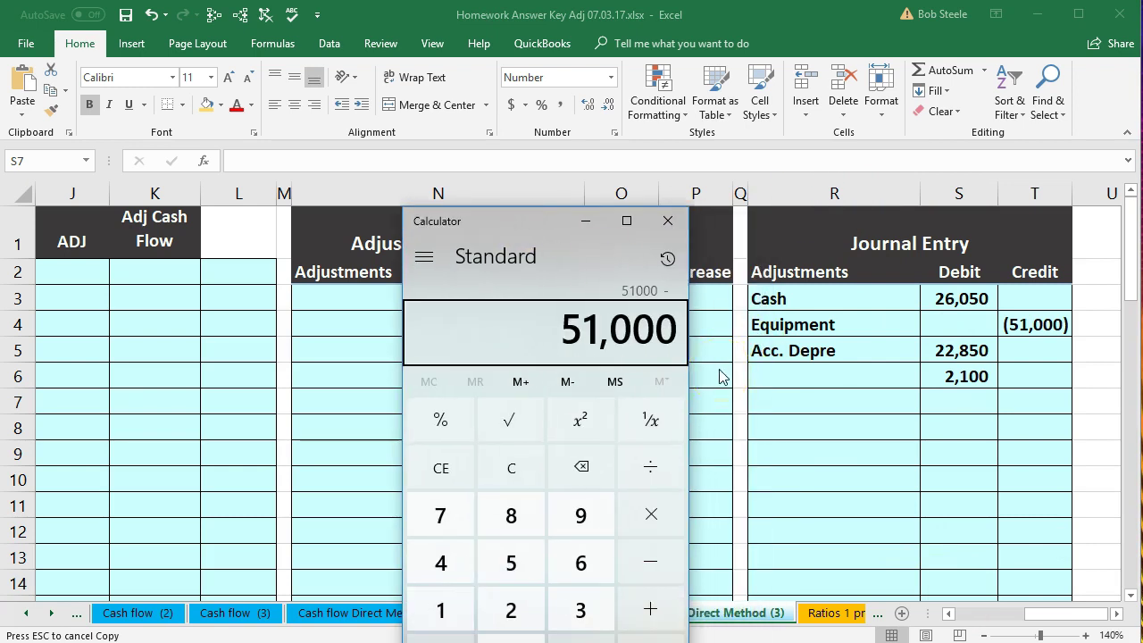
text(50)
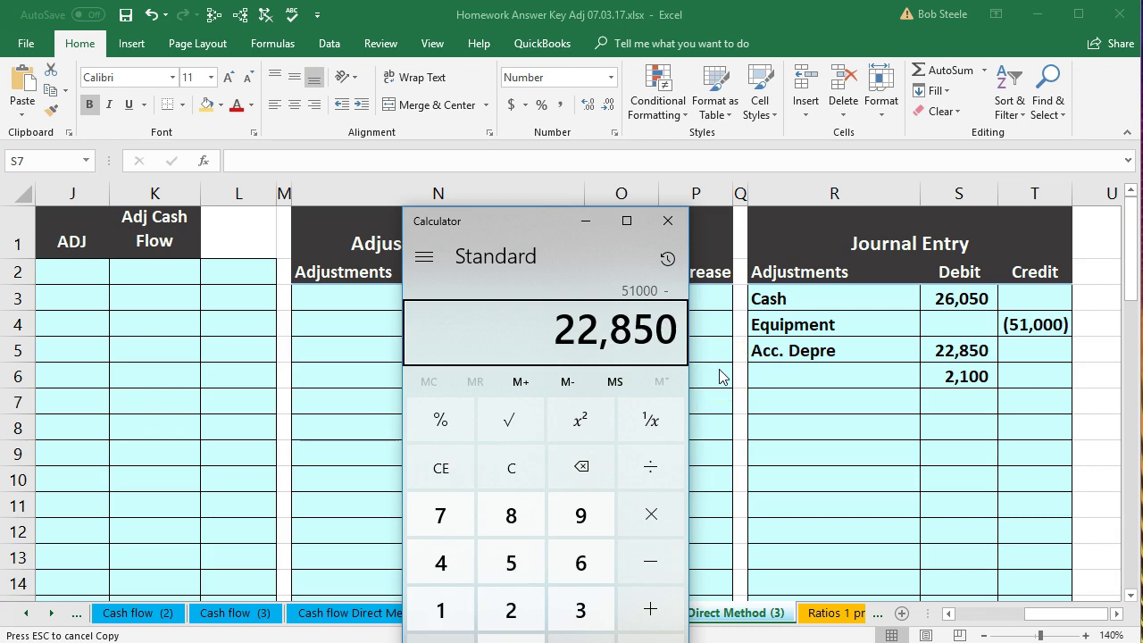
key(Return)
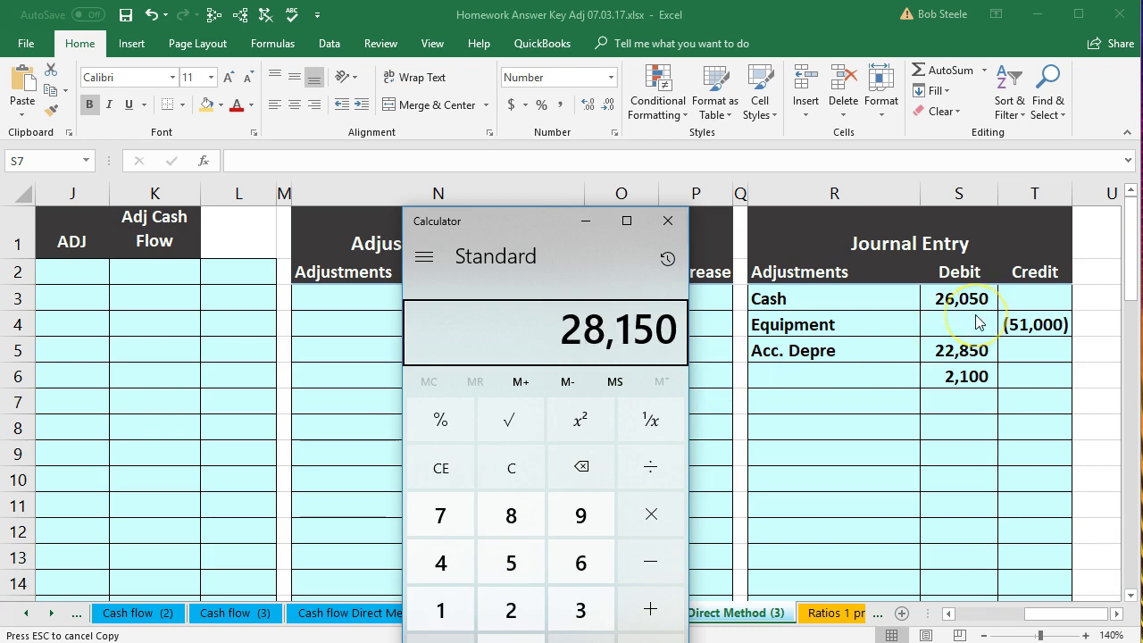
text(-260)
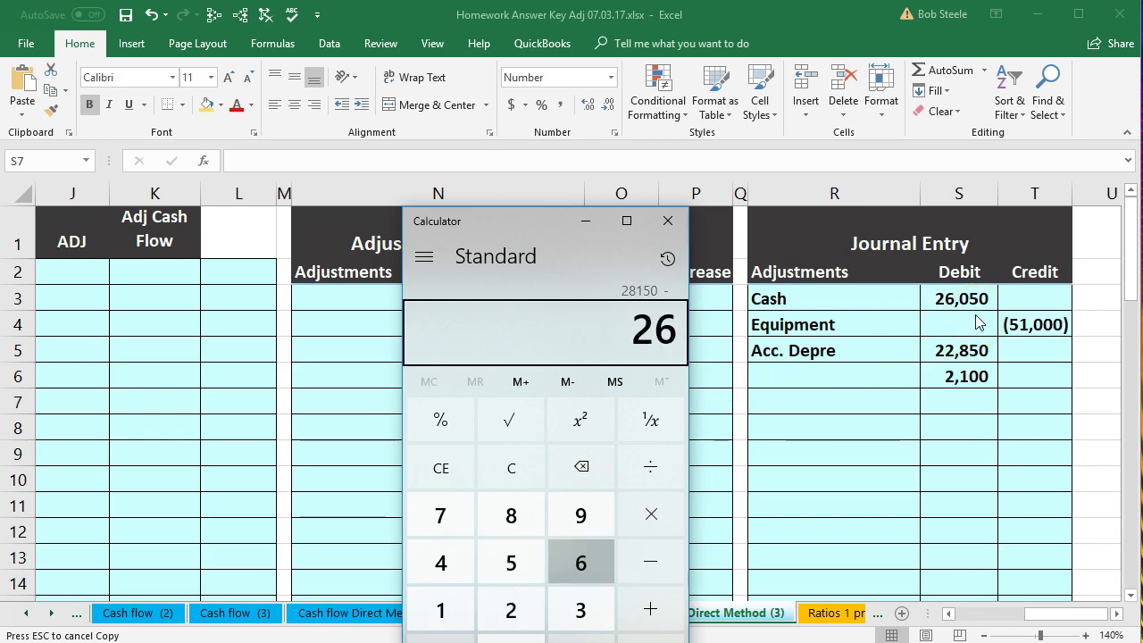
text(50)
key(Return)
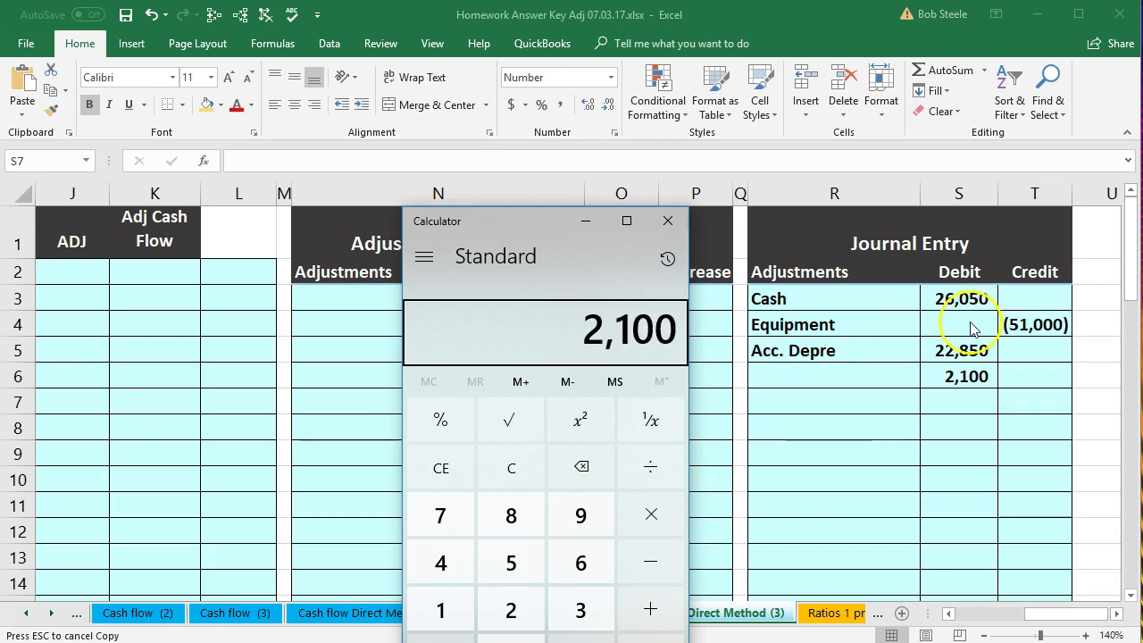
click(667, 220)
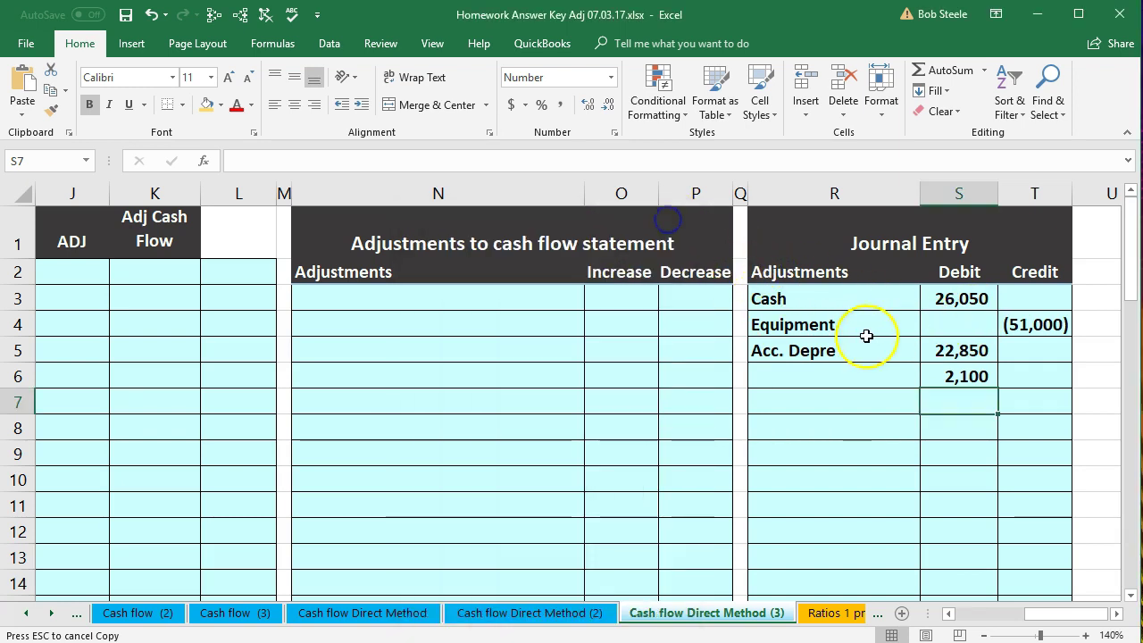
Step: Label the balancing amount in row 6 of the journal entry as Loss on sale
click(966, 381)
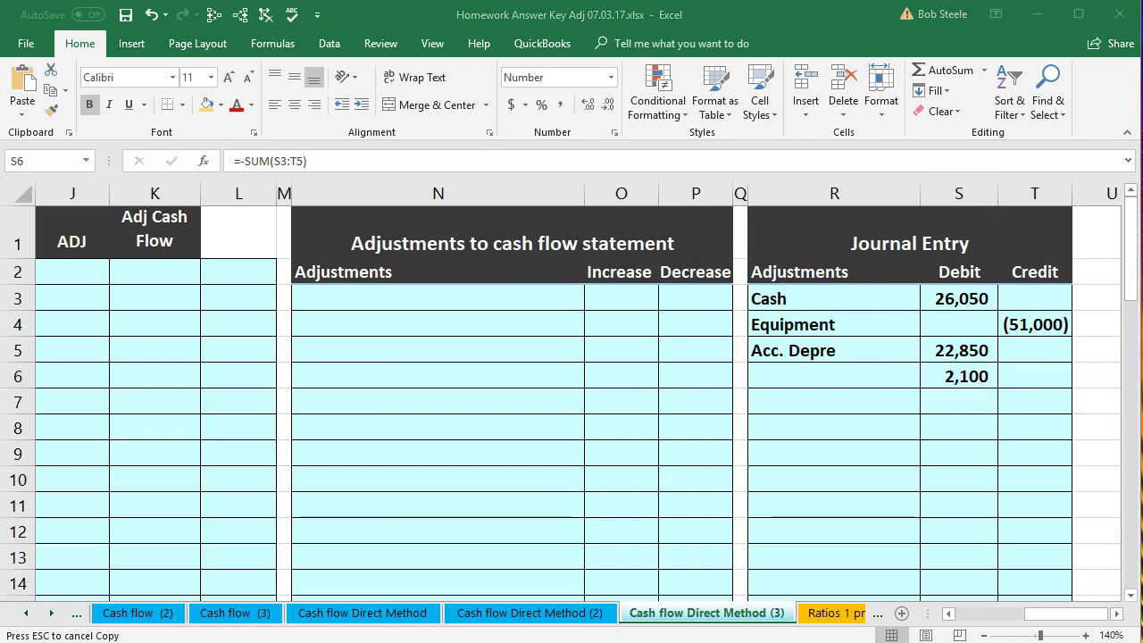
click(839, 372)
text(Loss on sale)
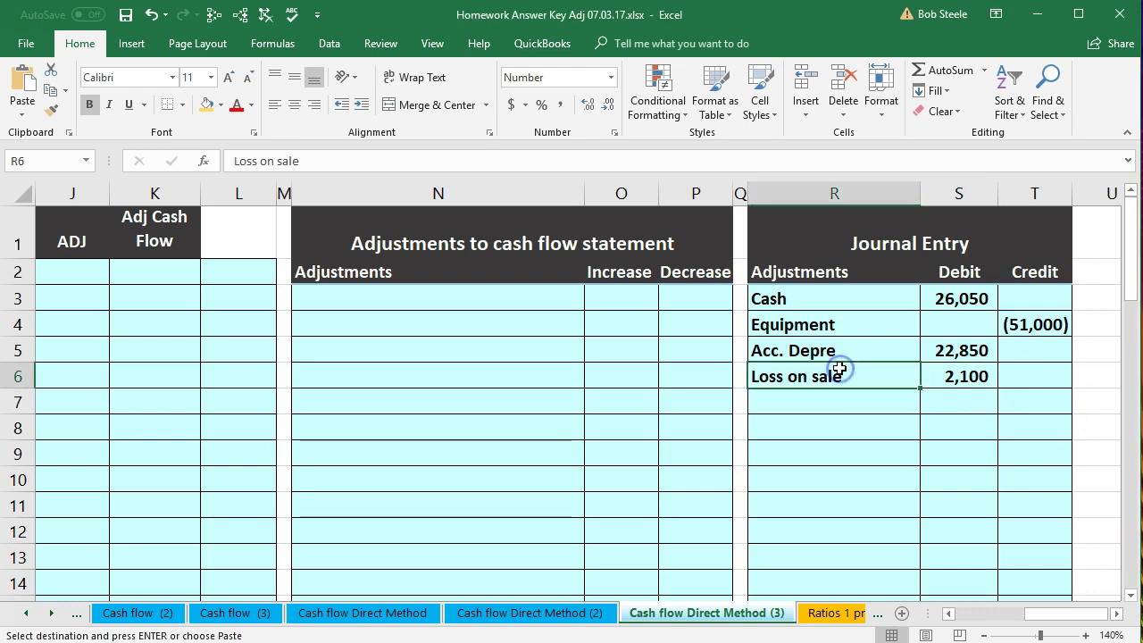
click(895, 476)
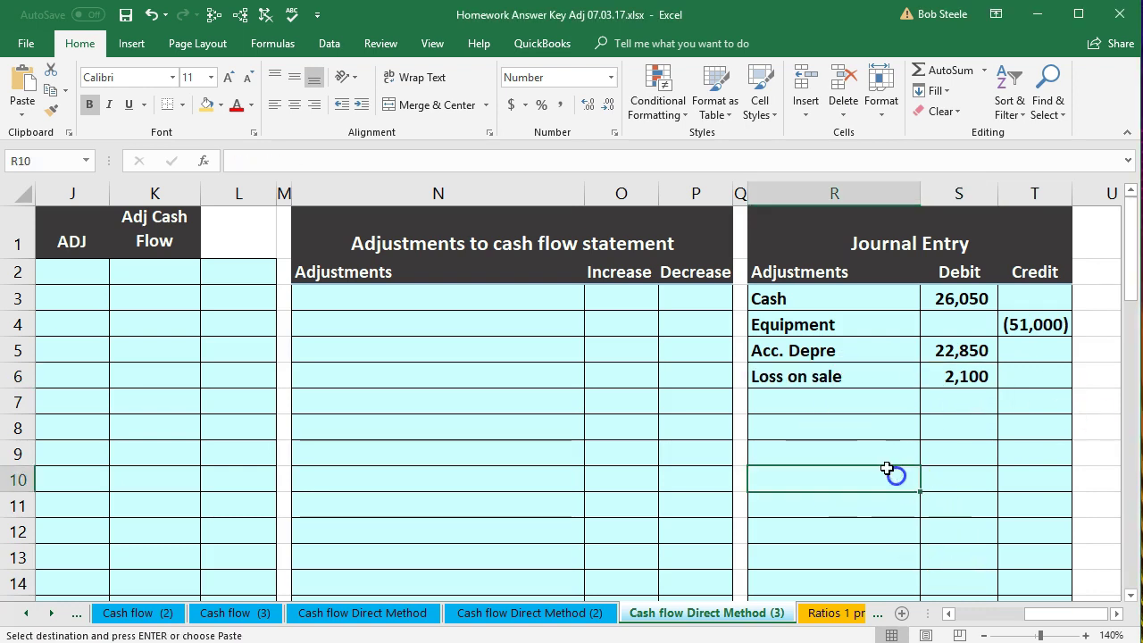
Step: Review the equipment difference in cell E7 and the purchased equipment details in the additional information below the income statement
click(825, 429)
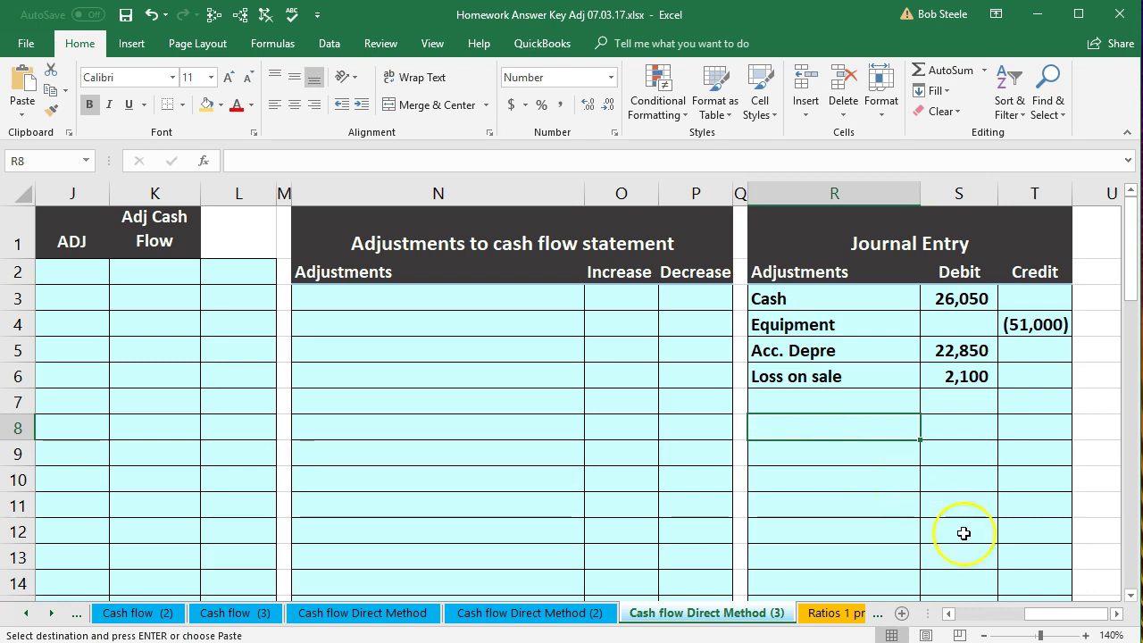
drag(1063, 614, 954, 612)
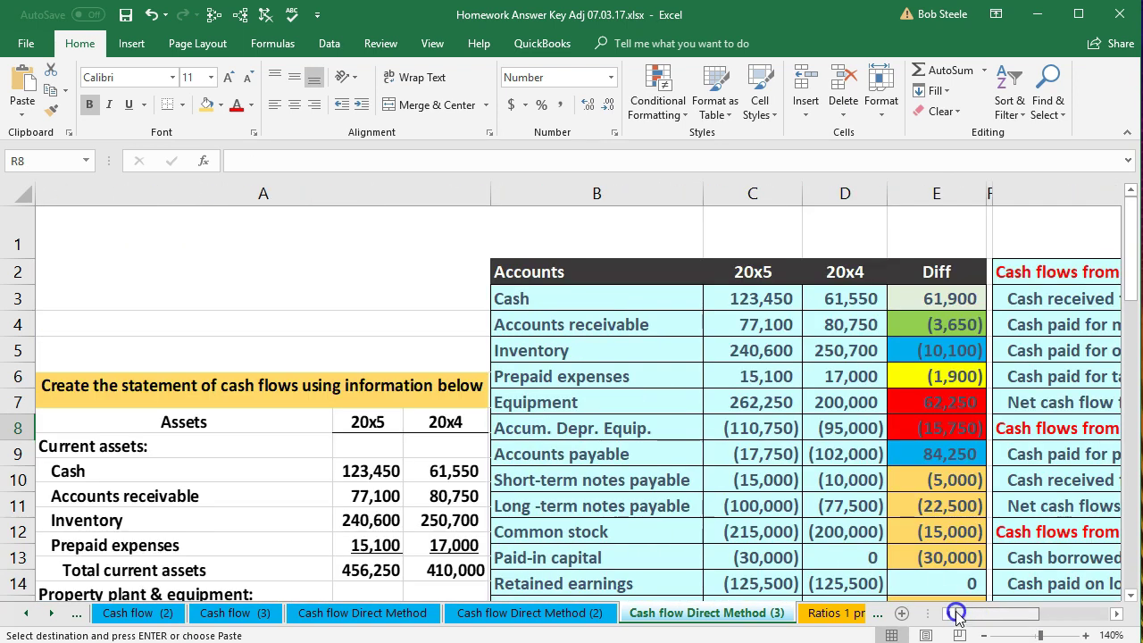
click(919, 406)
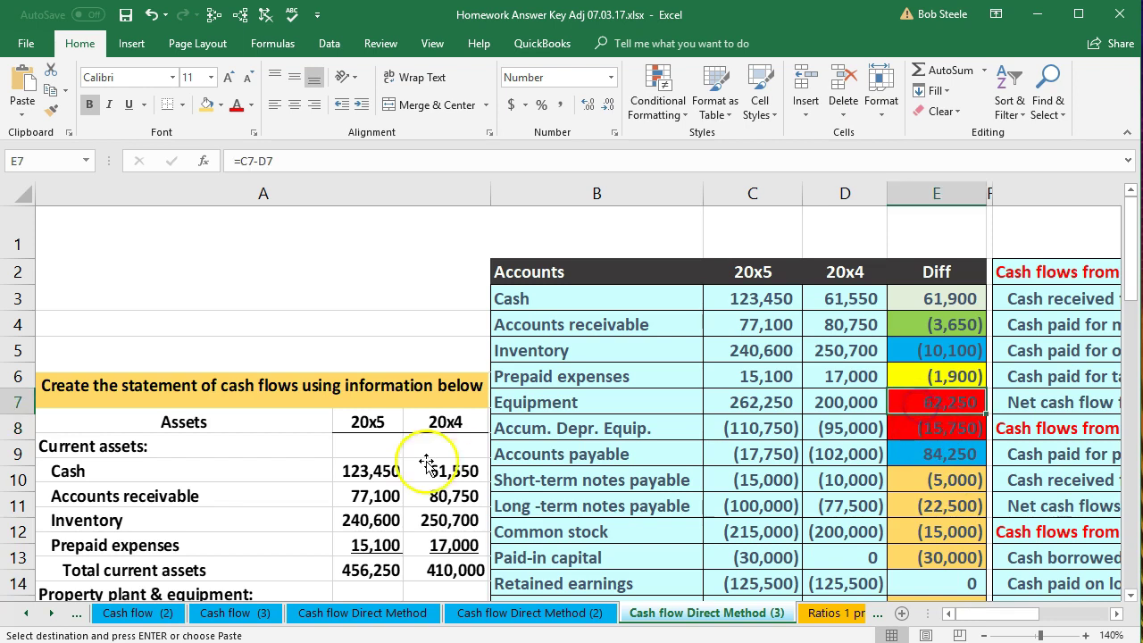
scroll(539, 449, down, 5)
scroll(539, 450, down, 4)
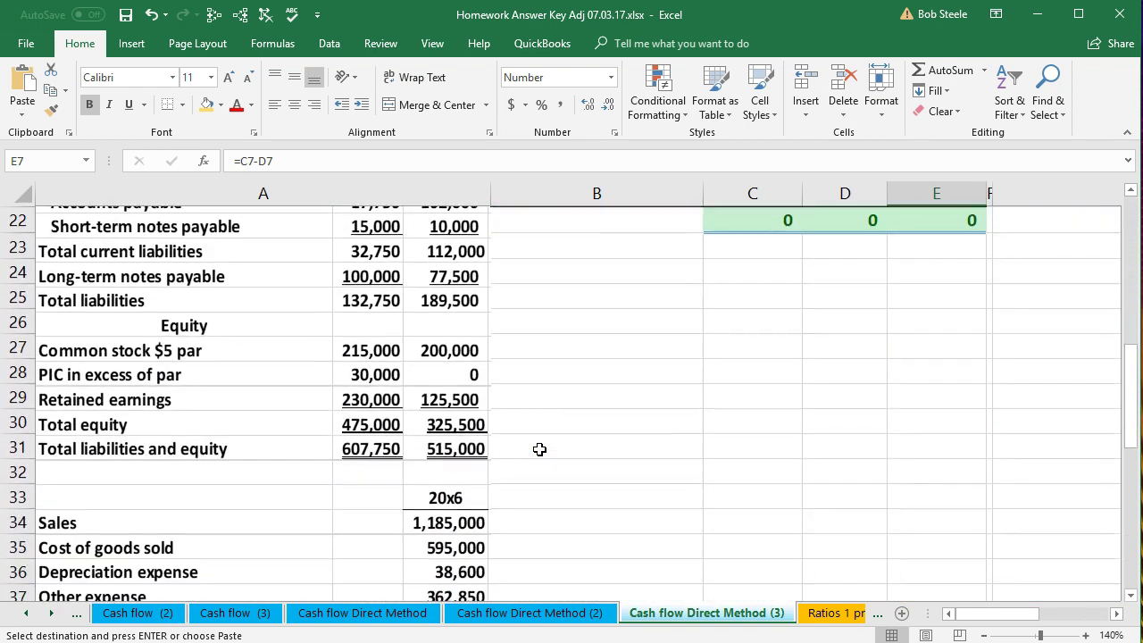
scroll(539, 449, down, 4)
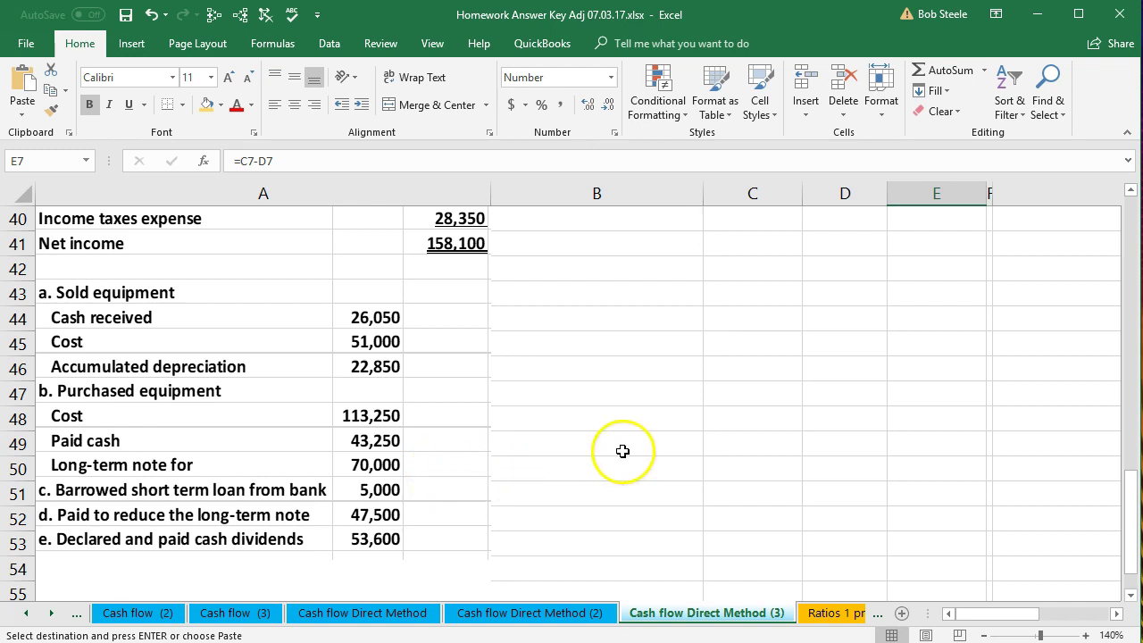
scroll(732, 426, up, 9)
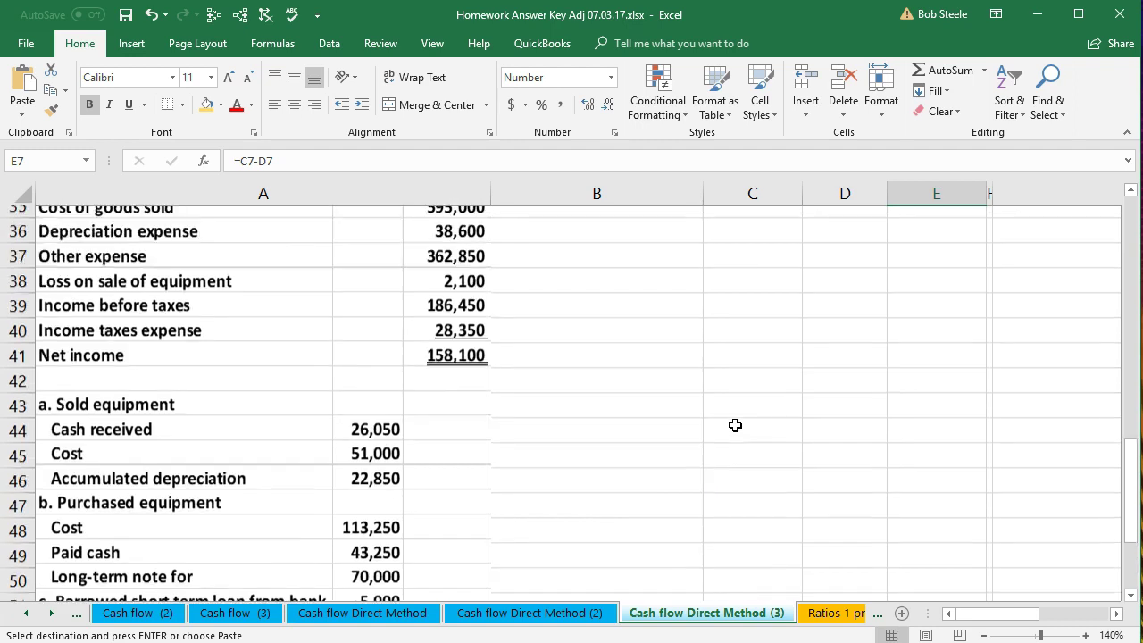
Step: Start the equipment purchase journal entry in row 8 with Equipment and a debit of 113,250 in S8
click(1116, 613)
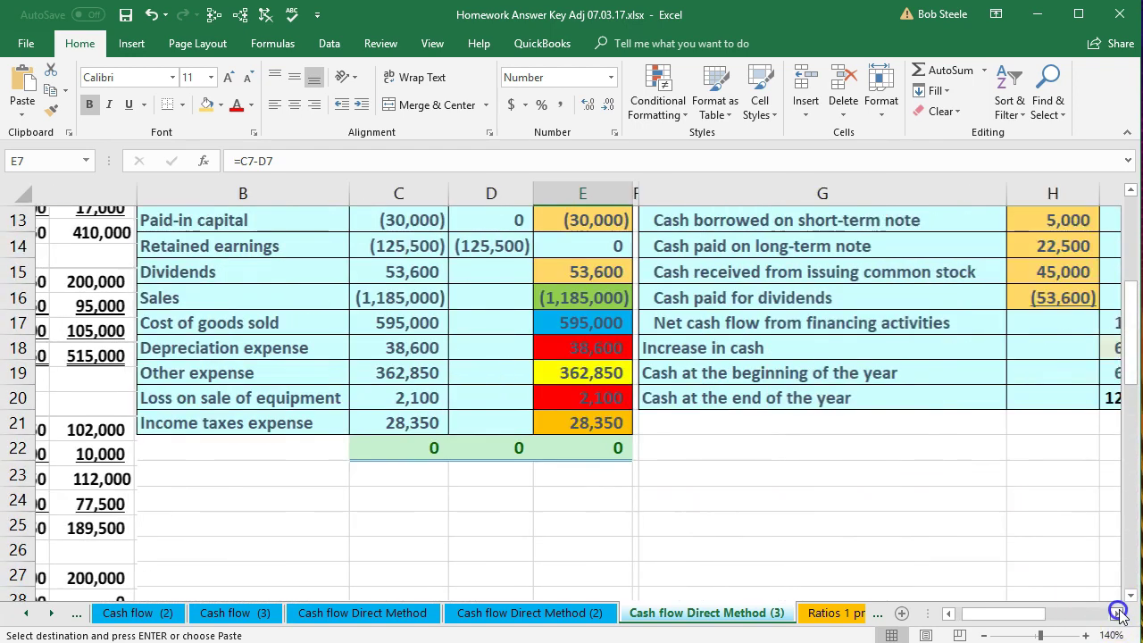
drag(1116, 613, 1116, 613)
scroll(908, 498, up, 3)
scroll(908, 498, up, 1)
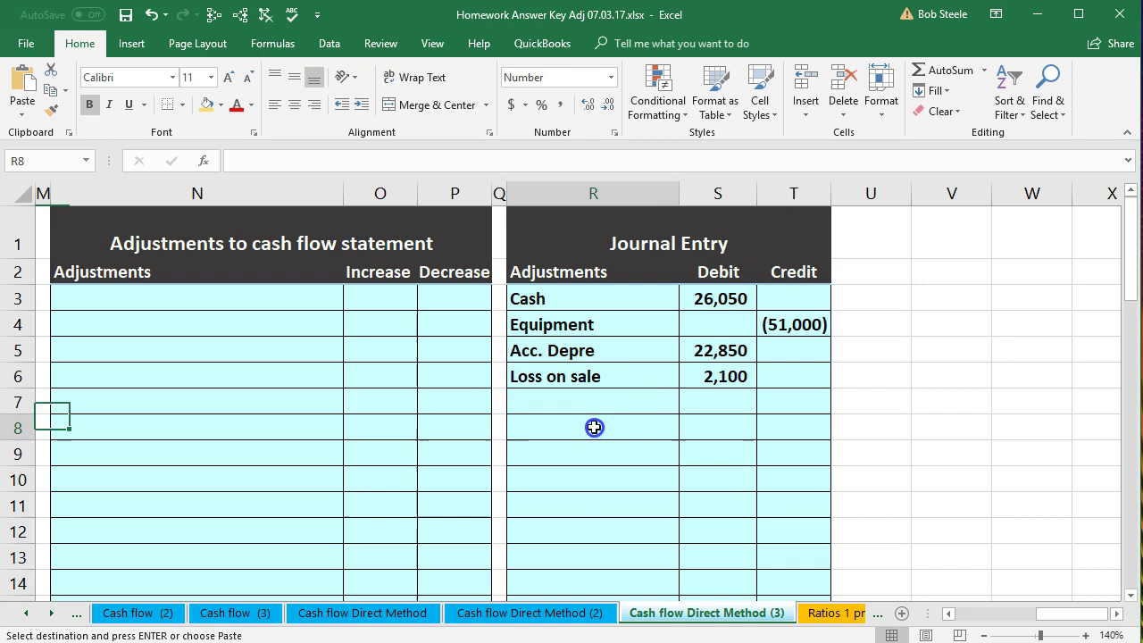
click(661, 425)
text(Equipment)
click(725, 426)
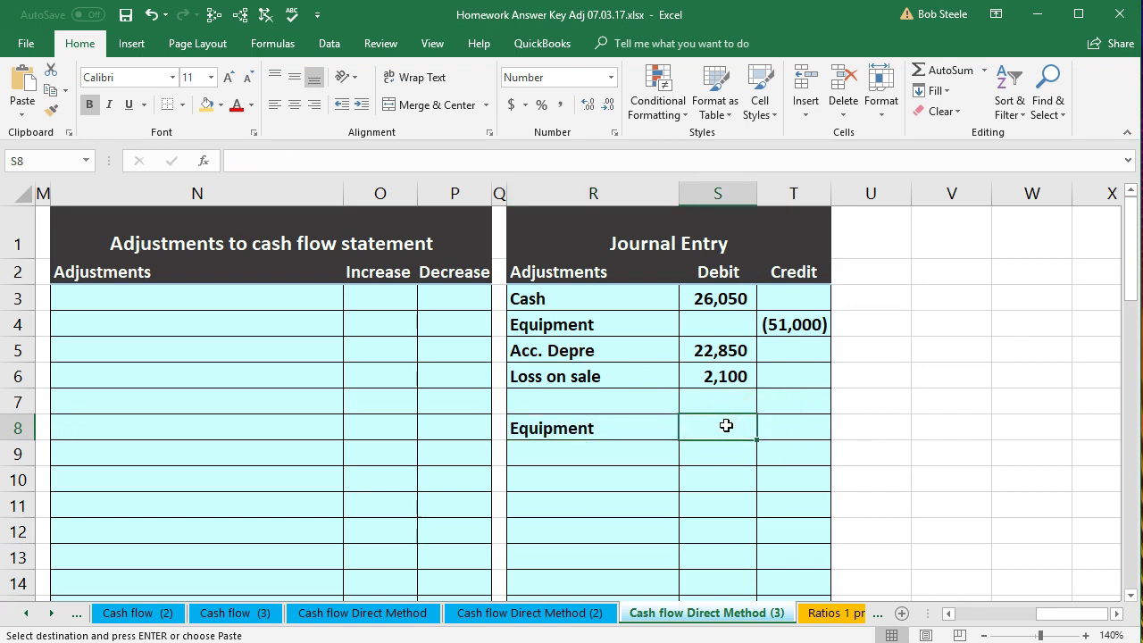
text(113,250)
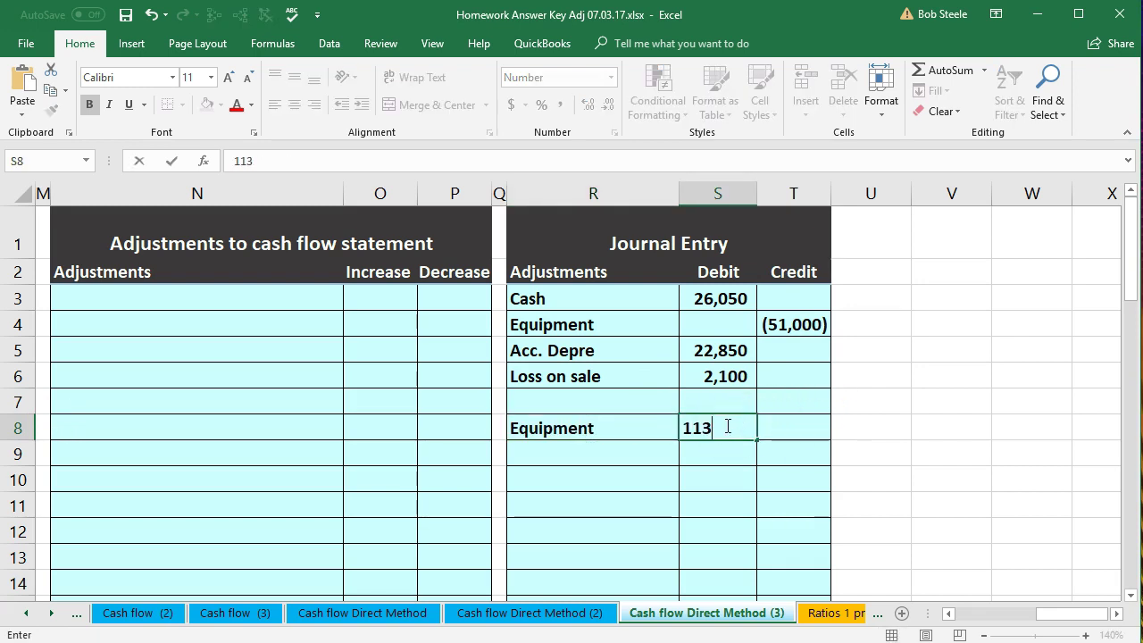
key(Return)
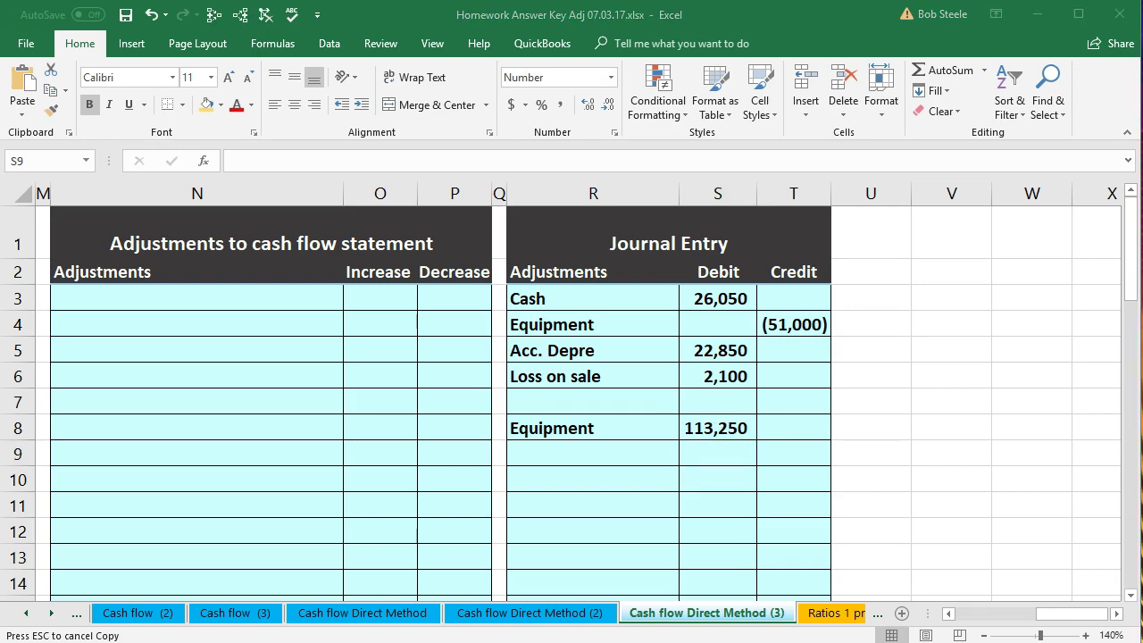
Step: Add Cash in row 9 of the journal entry with a credit of -43250 in column T
click(620, 453)
text(Cash)
key(Tab)
key(Tab)
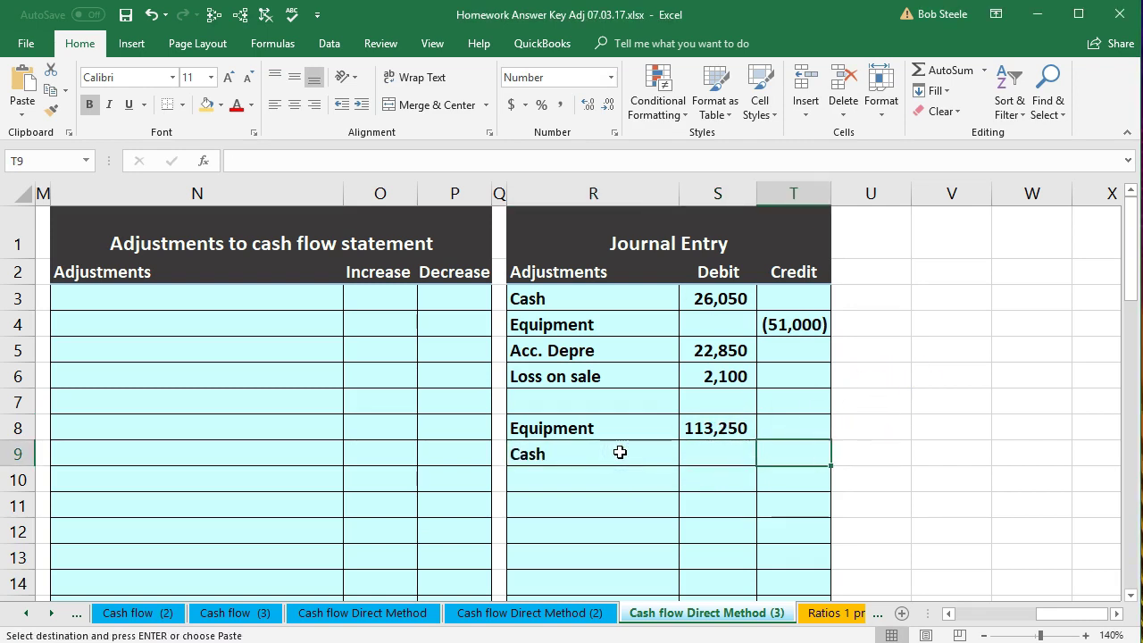
text(-43250)
key(Return)
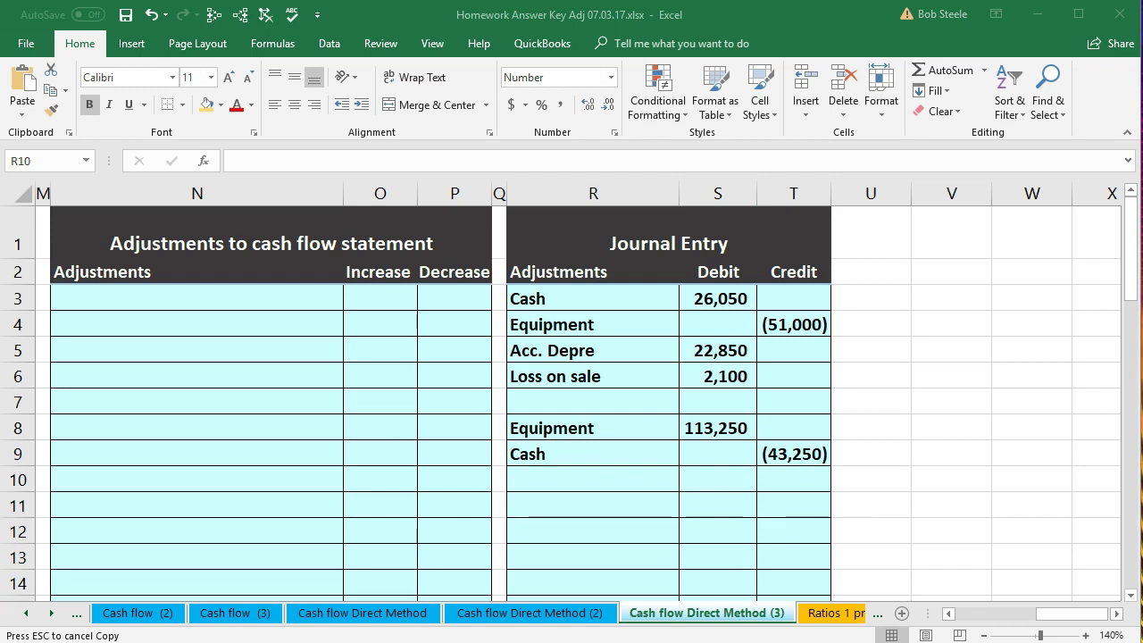
Step: Add Long-term notes payable in row 10 of the journal entry with a credit of -70000 in column T
click(605, 473)
text(Long-term notes payable)
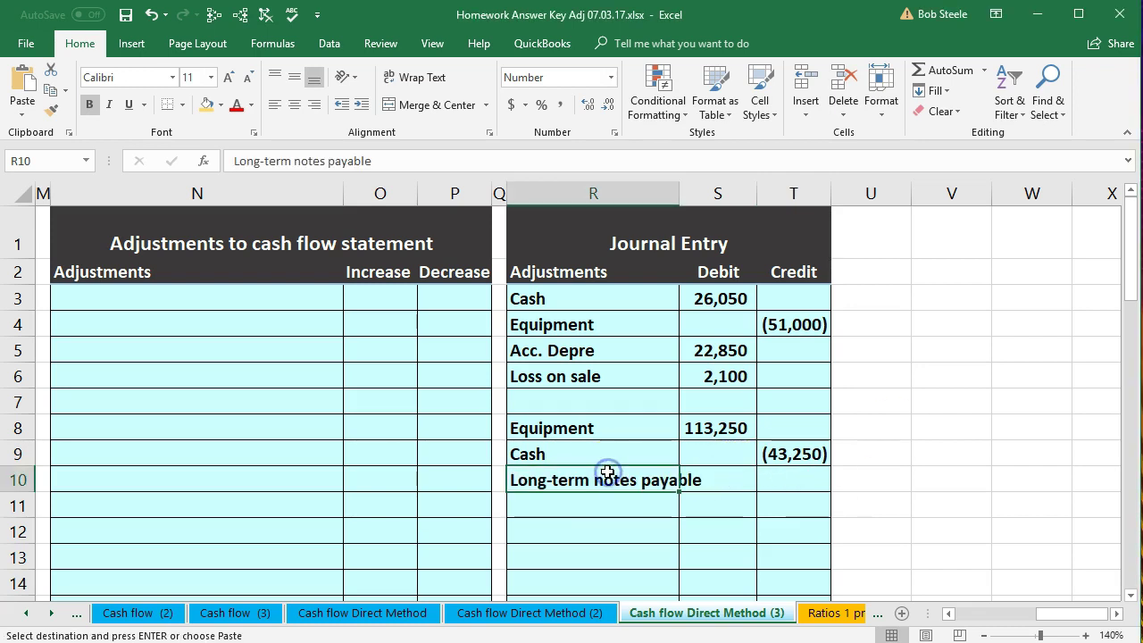
key(Right)
key(Right)
text(-)
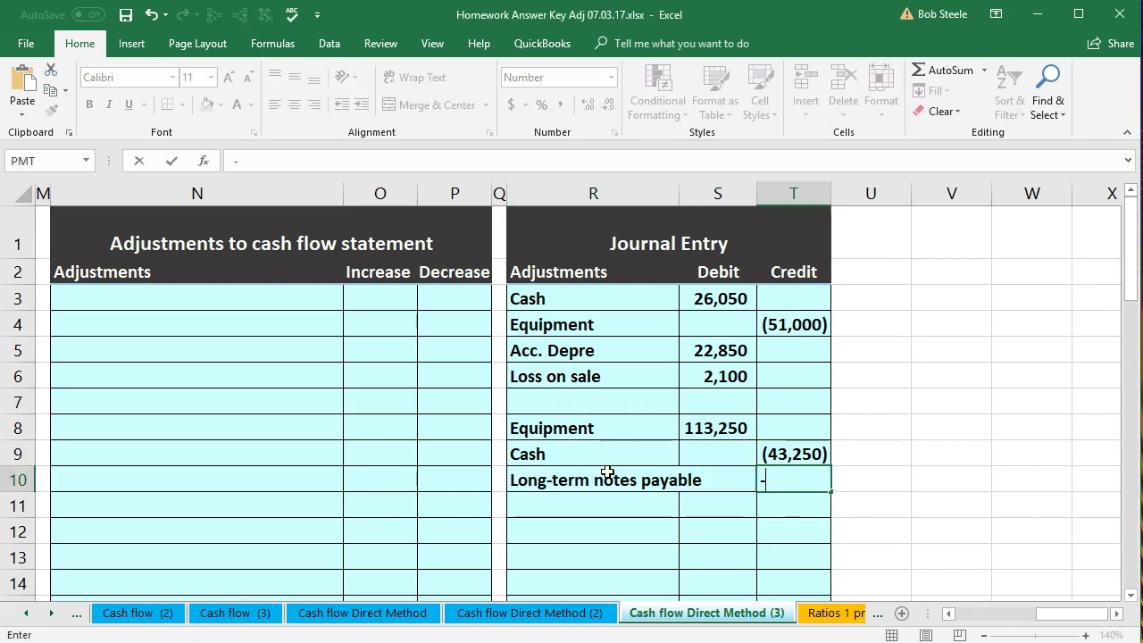
text(70000)
key(Return)
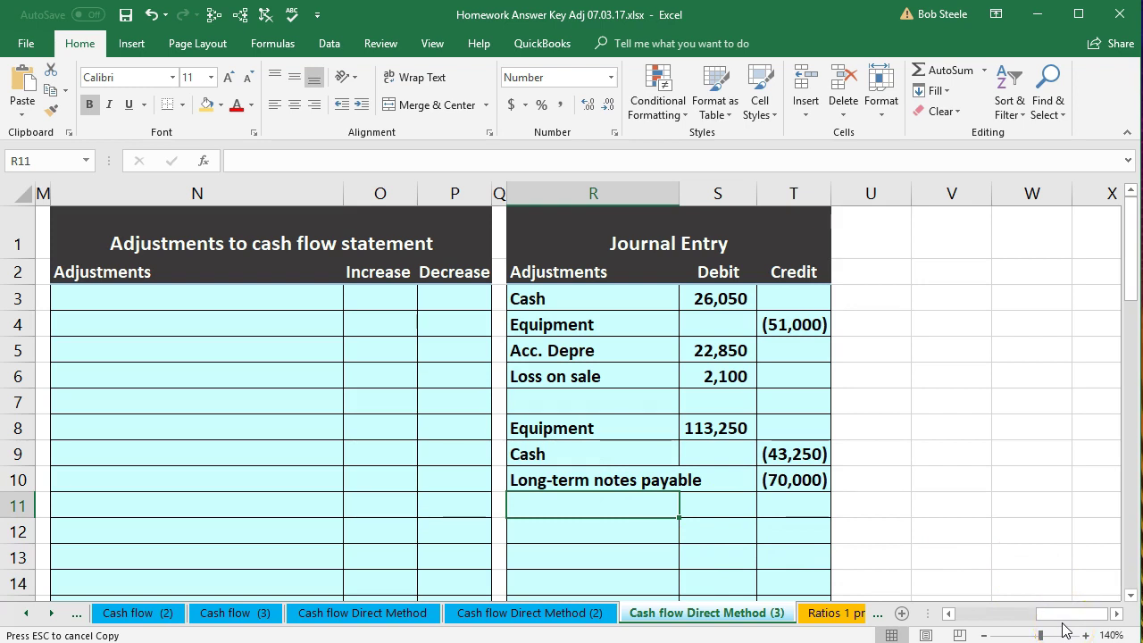
Step: Compare the equipment purchase and sale lines under investing activities with the cash debit in the equipment sale journal entry
drag(1068, 620, 1022, 616)
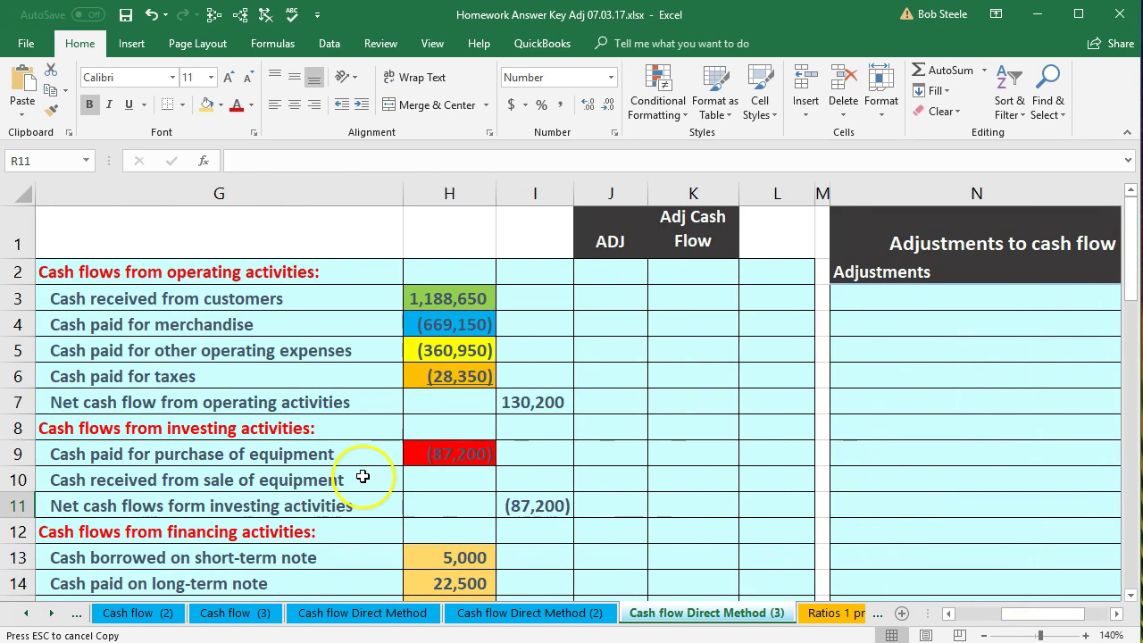
scroll(362, 477, down, 1)
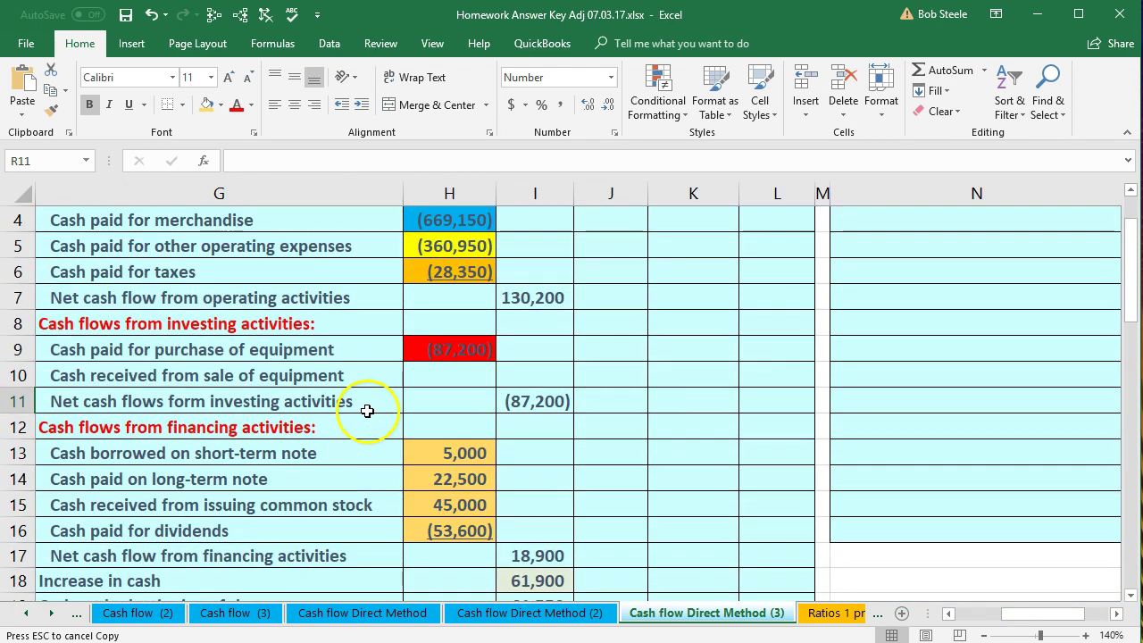
click(423, 349)
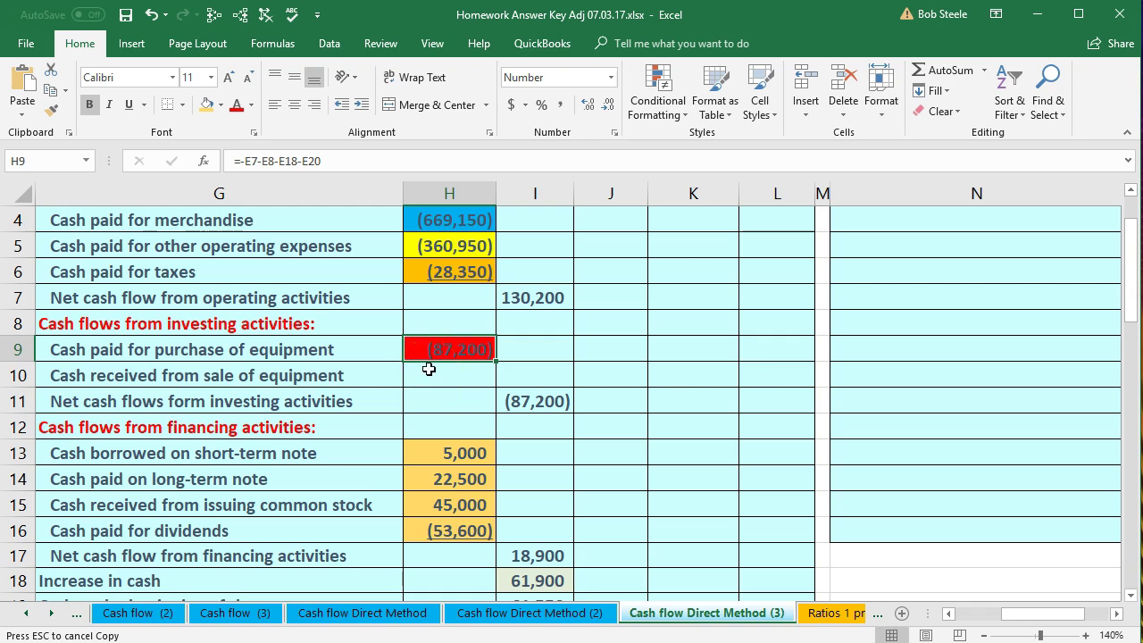
click(322, 377)
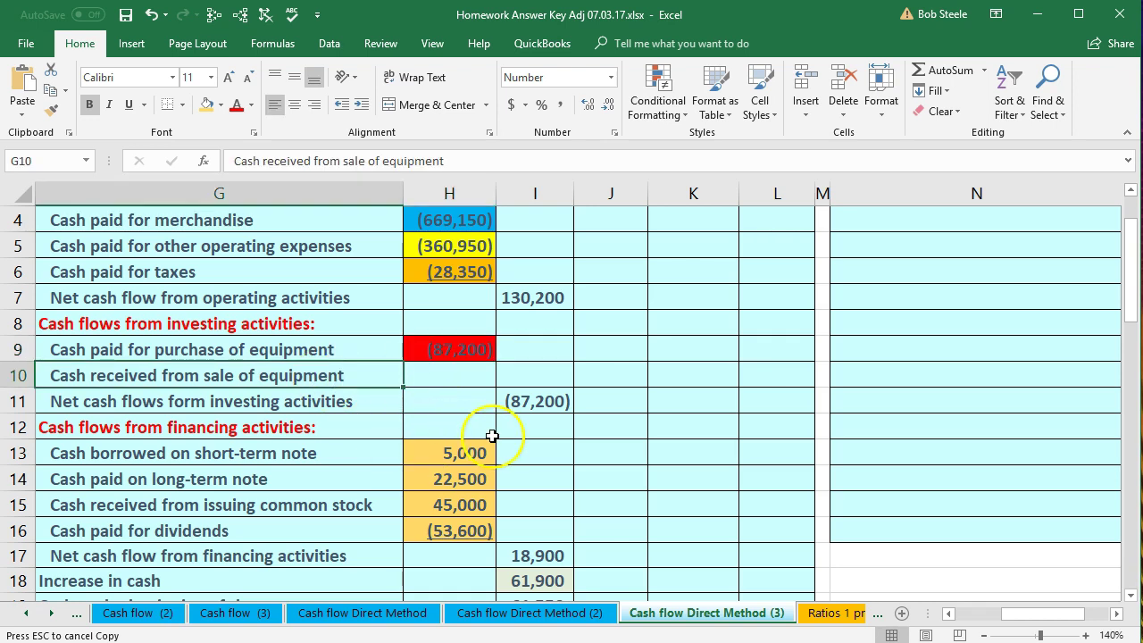
click(896, 249)
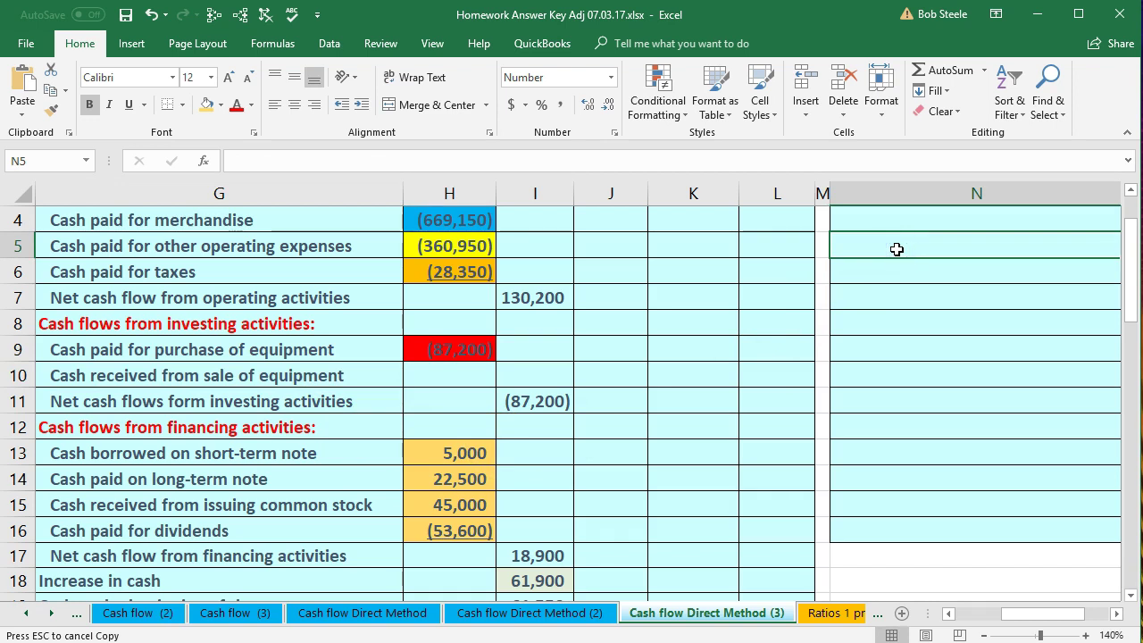
key(Right)
key(Right)
key(Right)
key(Right)
key(Right)
key(Right)
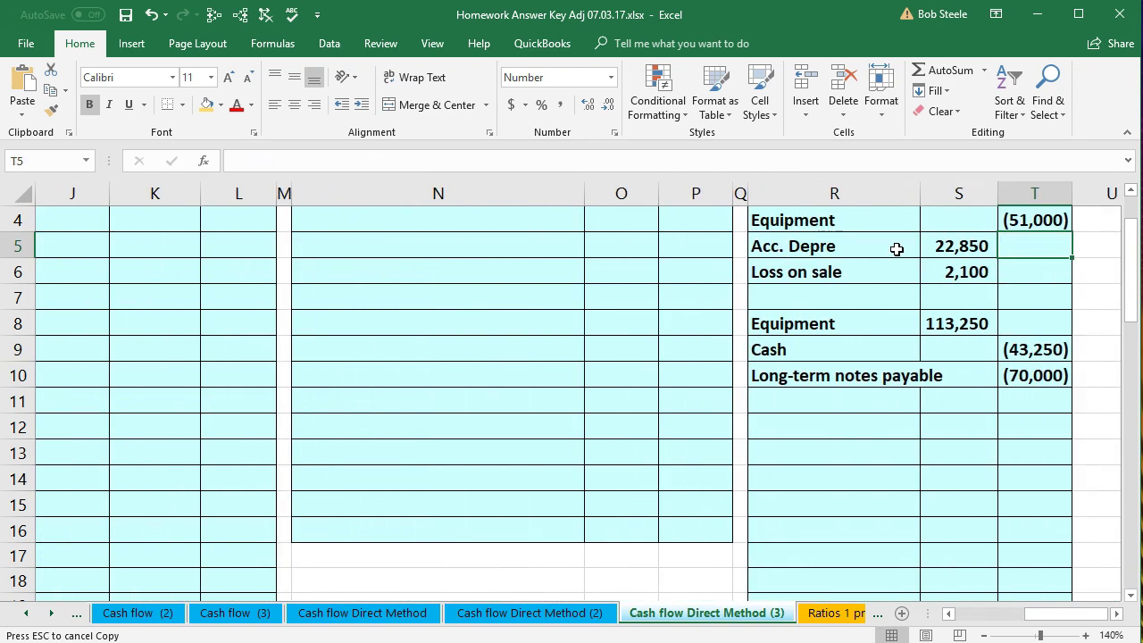
scroll(880, 351, up, 1)
drag(901, 298, 936, 298)
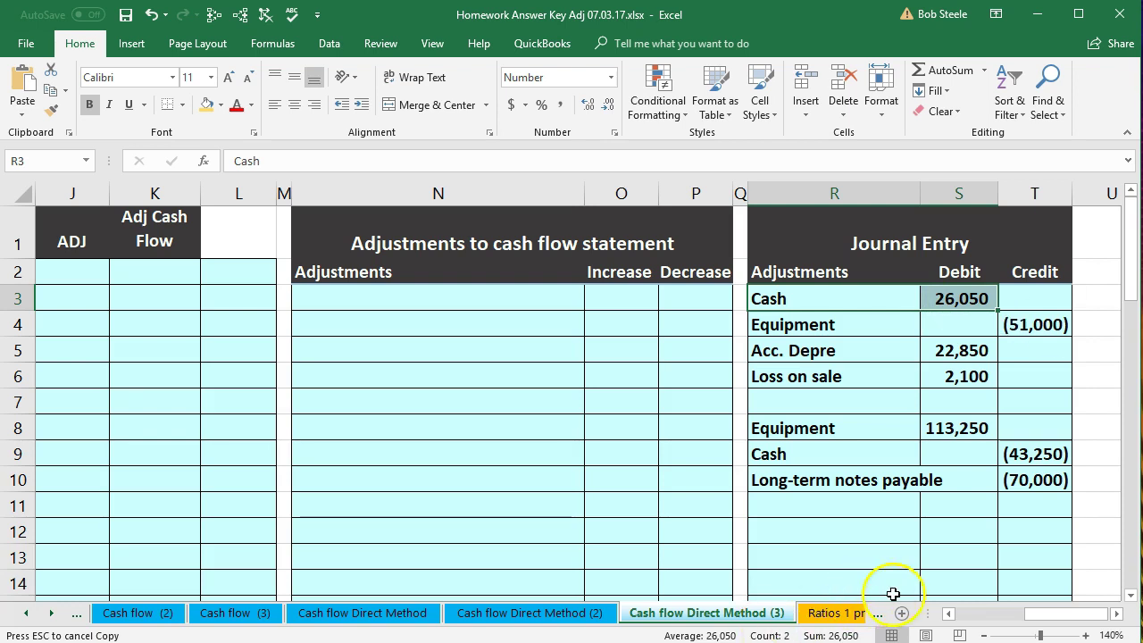
Step: Copy the label Cash received from sale of equipment from G10 into N3 of the cash flow adjustments table
click(948, 613)
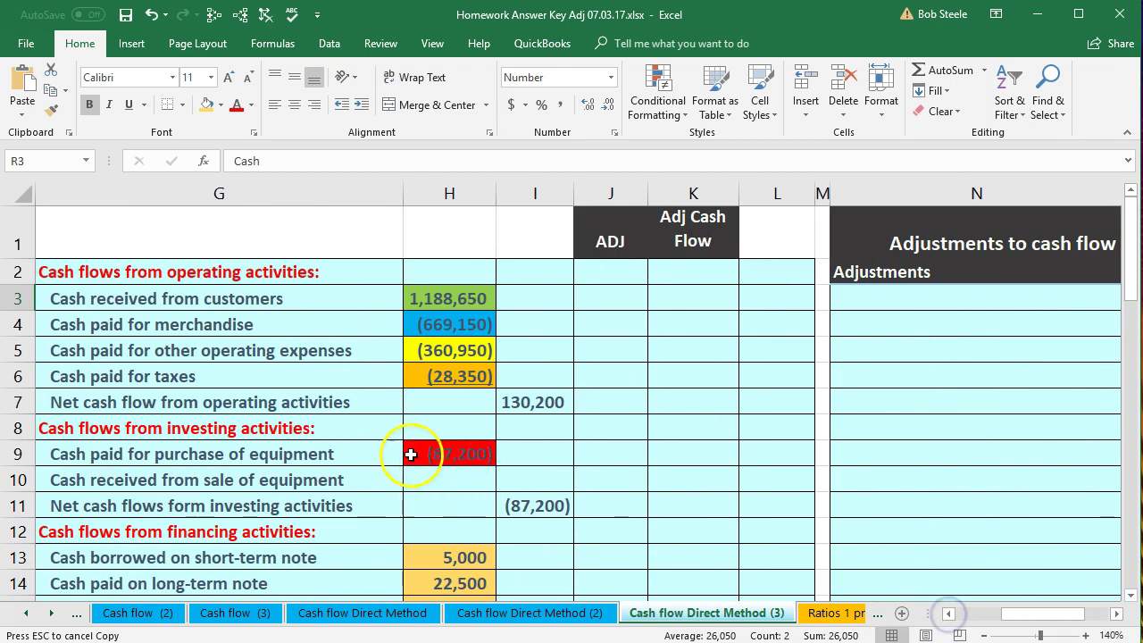
click(273, 479)
right_click(275, 478)
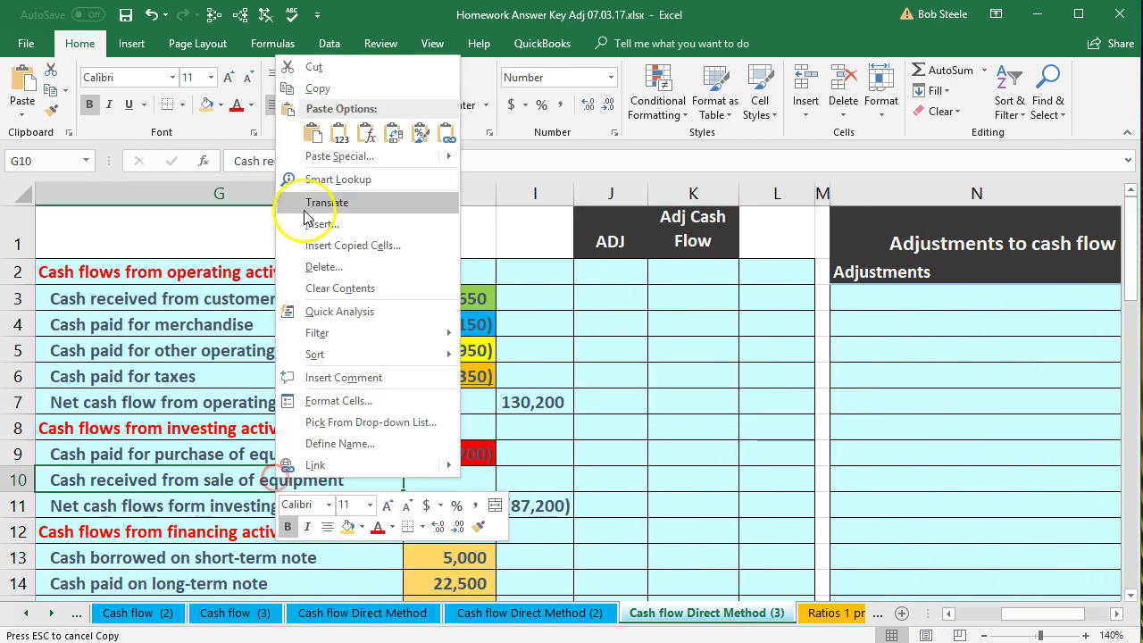
click(312, 88)
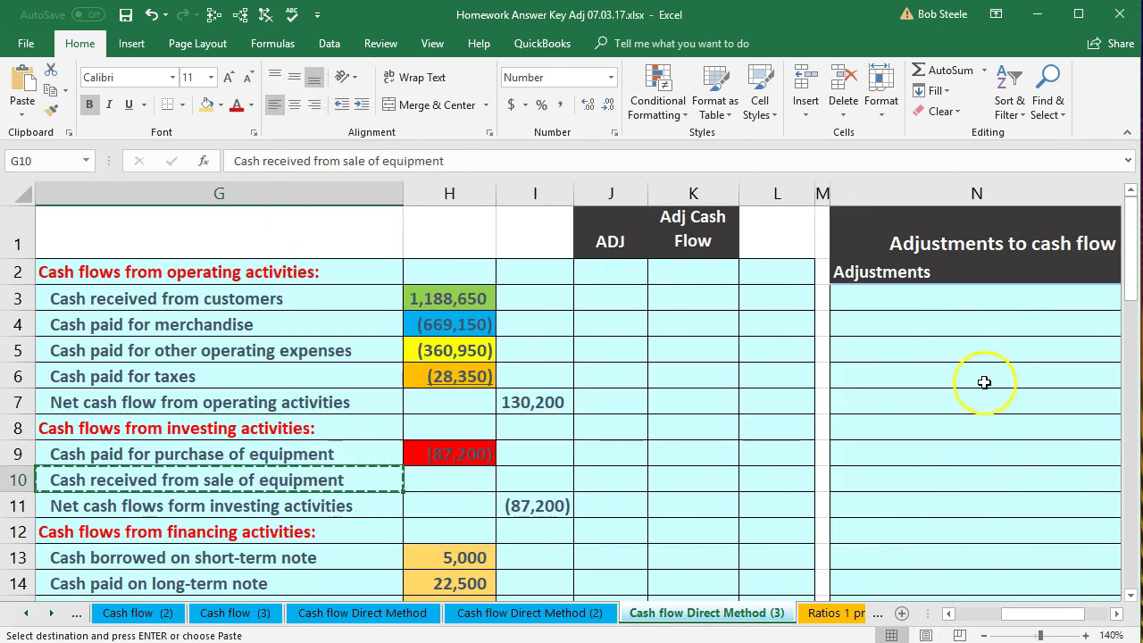
click(931, 298)
text(Cash received from sale of equipment)
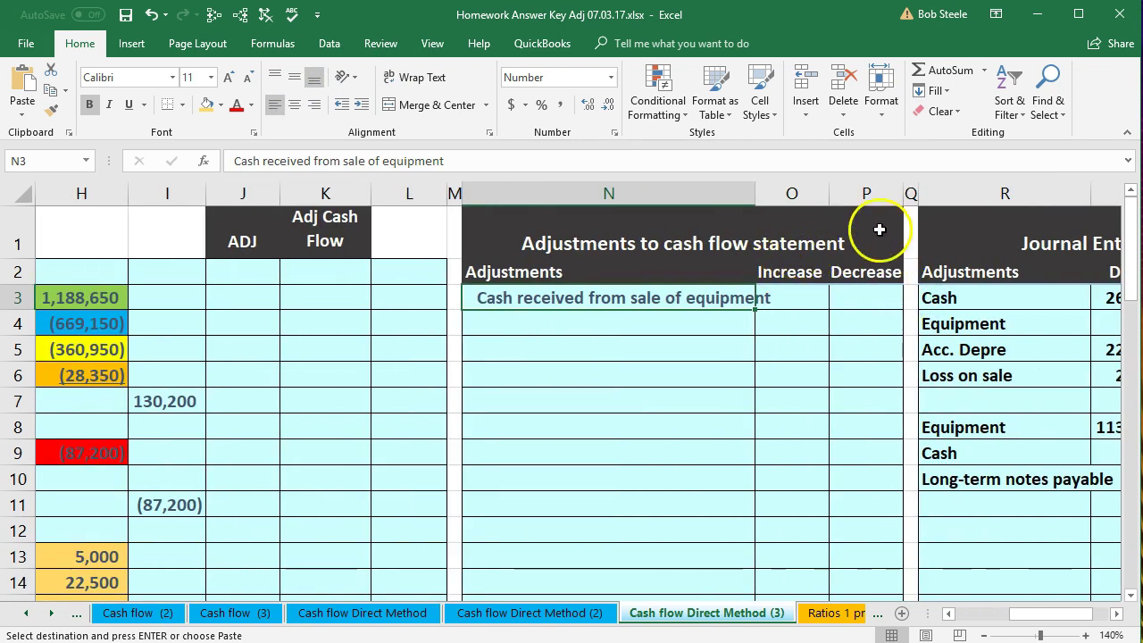
Step: Enter 26050 in the Increase column for the equipment sale adjustment in row 3
click(1116, 614)
click(1116, 613)
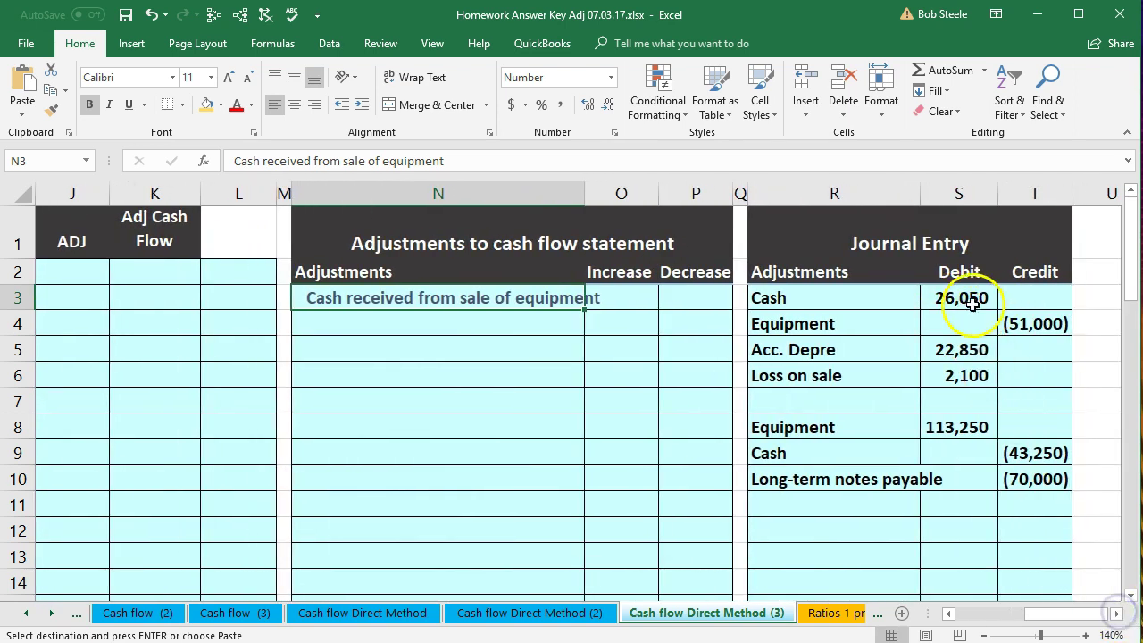
drag(896, 295, 944, 295)
click(638, 294)
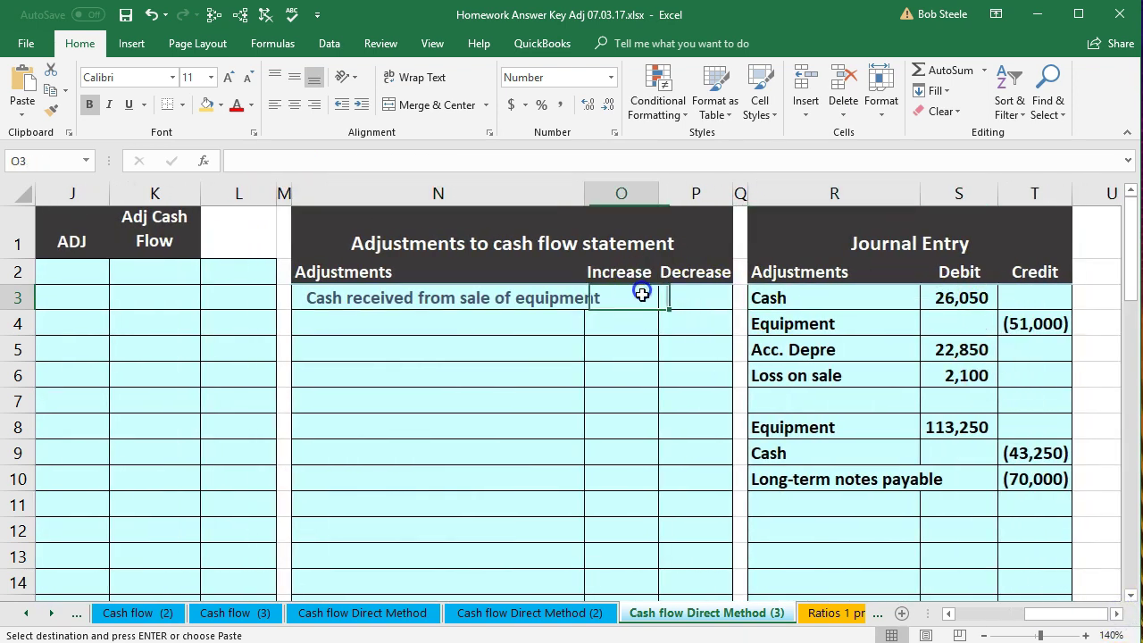
text(26,0)
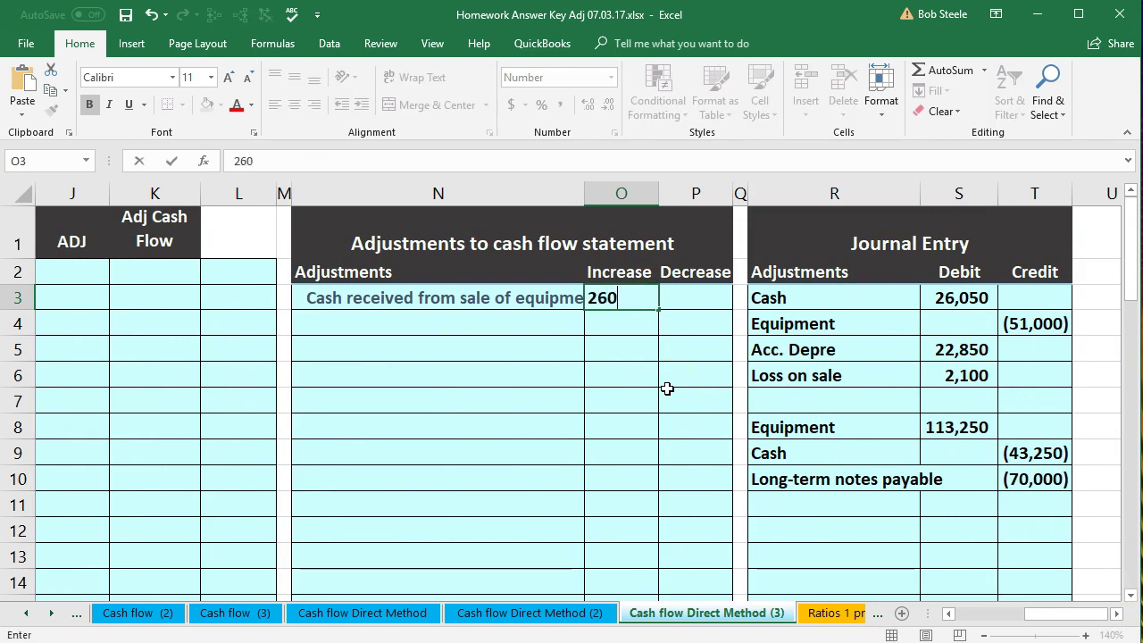
text(50)
key(Return)
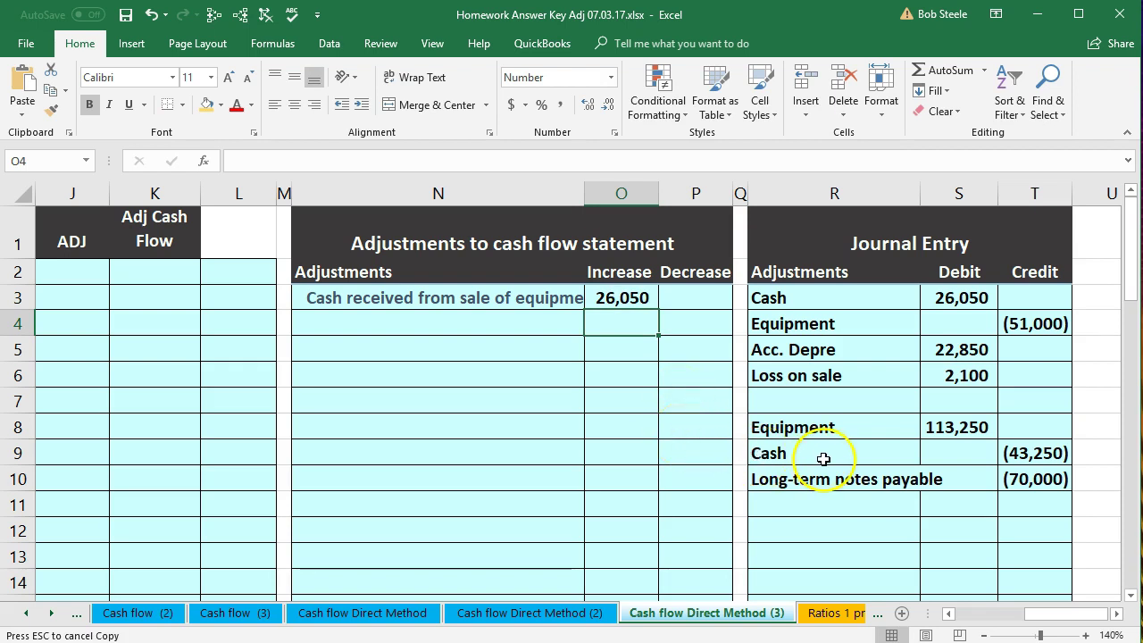
Step: Subtract the 43250 cash credit in the equipment purchase entry from the 87200 cash paid for purchase of equipment with the calculator
click(1007, 452)
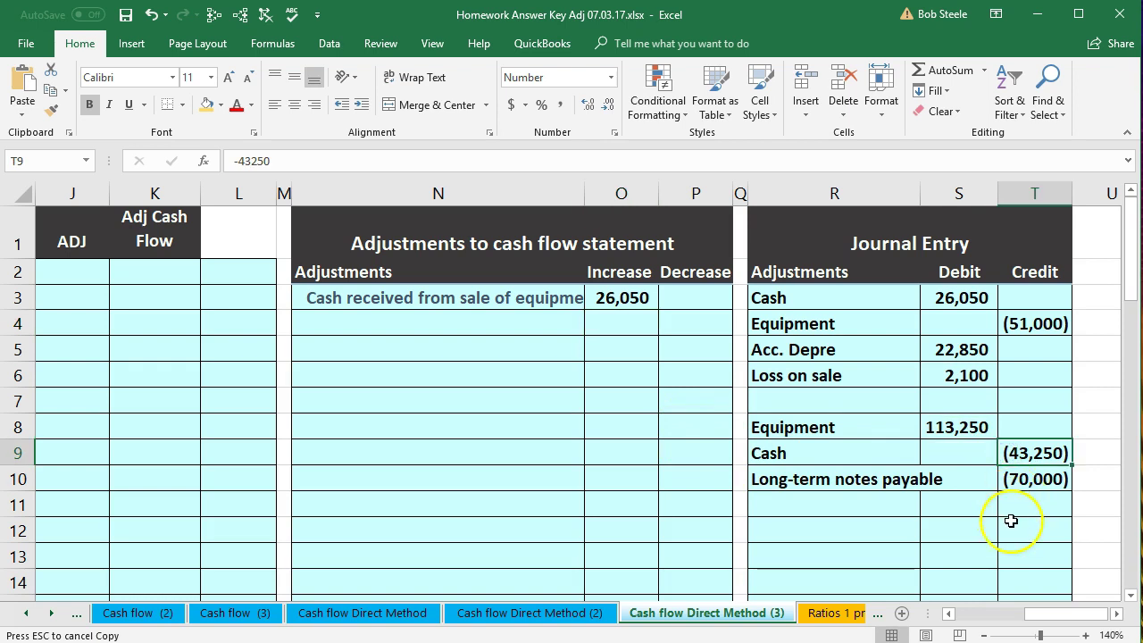
click(948, 615)
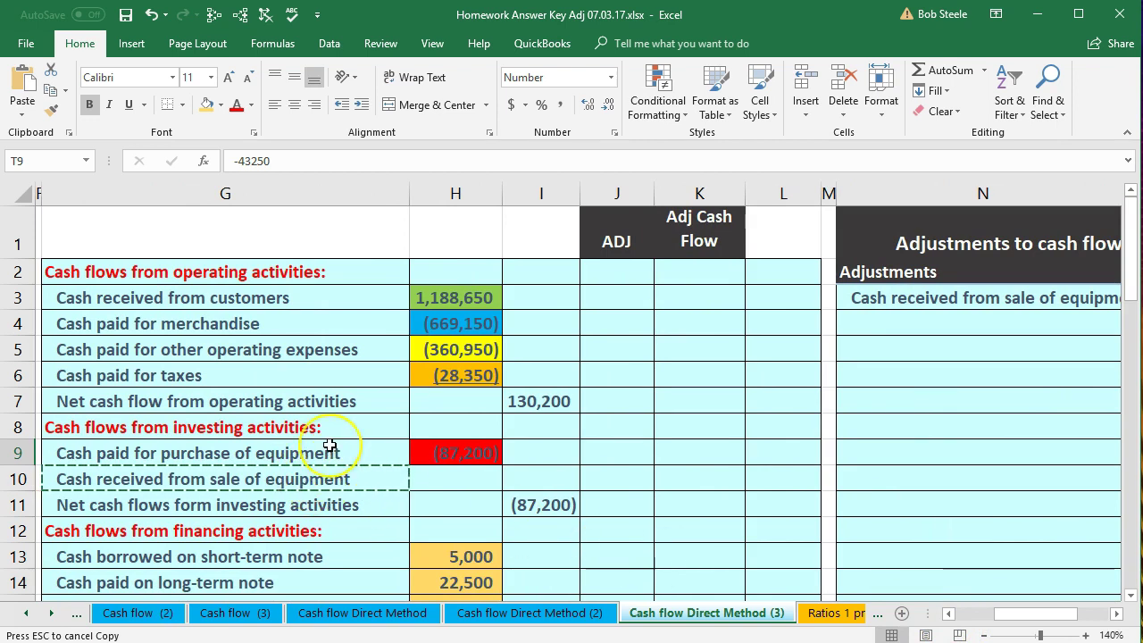
key(XF86Calculator)
drag(482, 216, 687, 205)
click(721, 450)
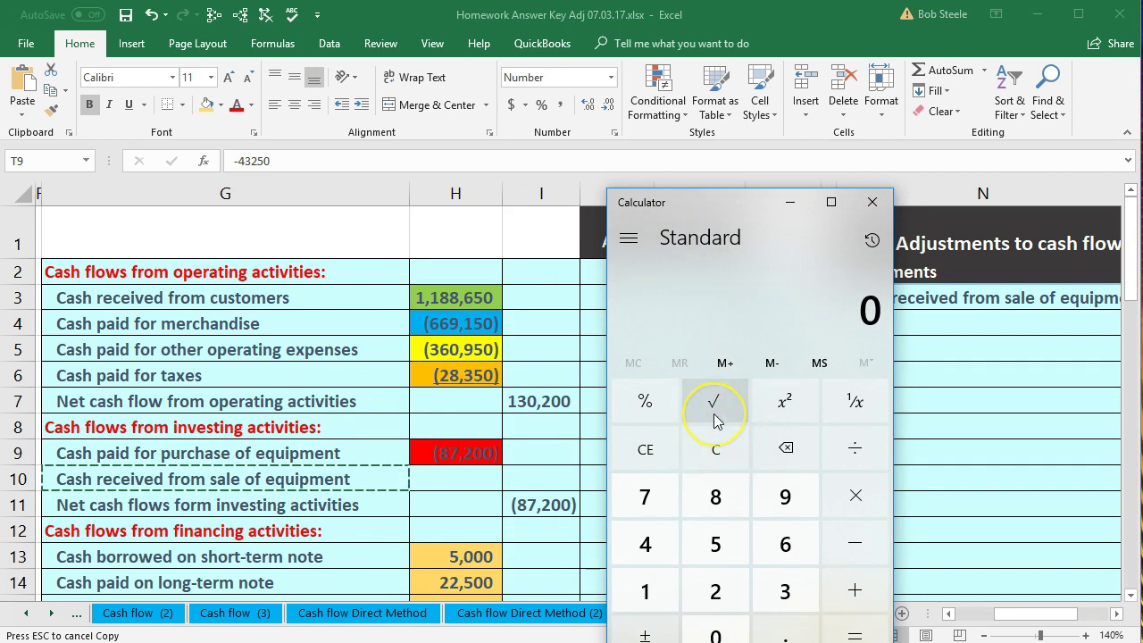
text(87)
text(200)
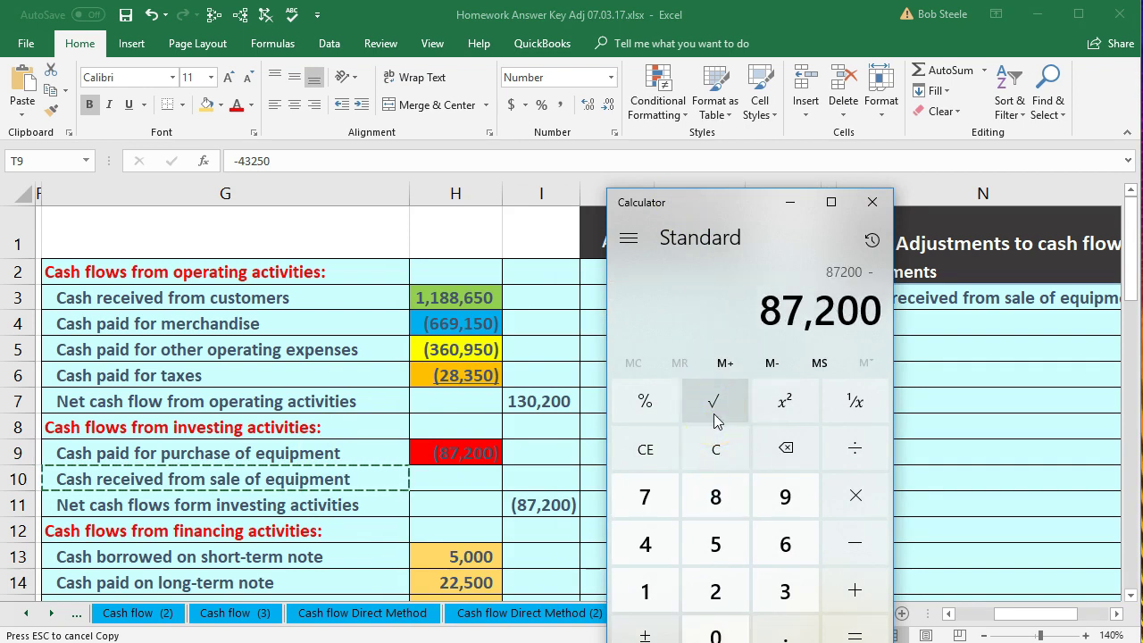
text(4)
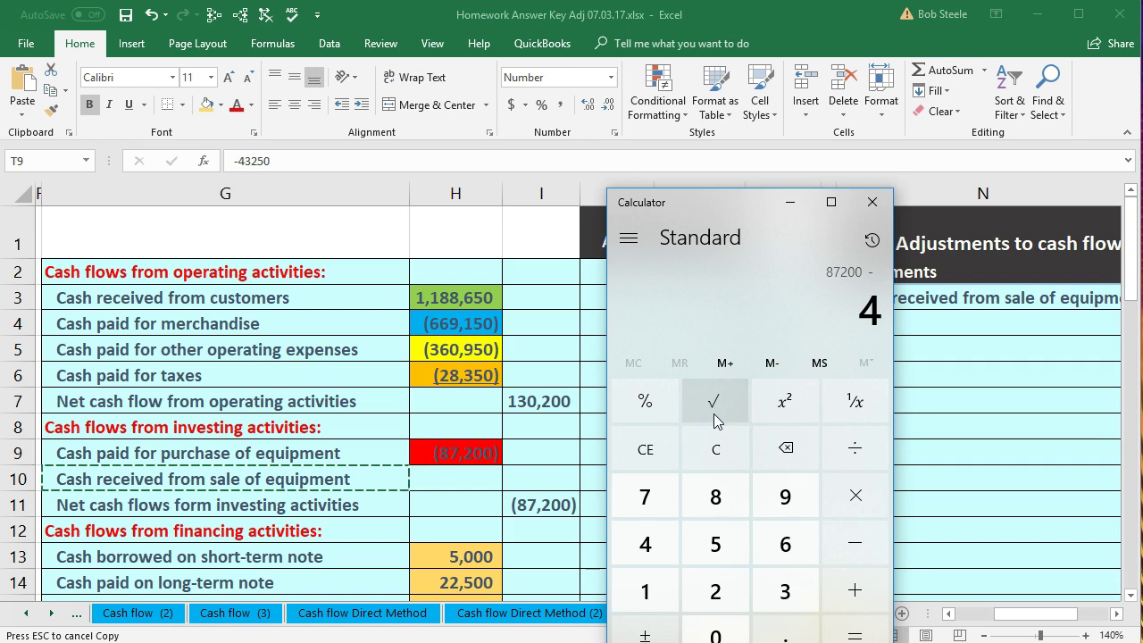
text(3250)
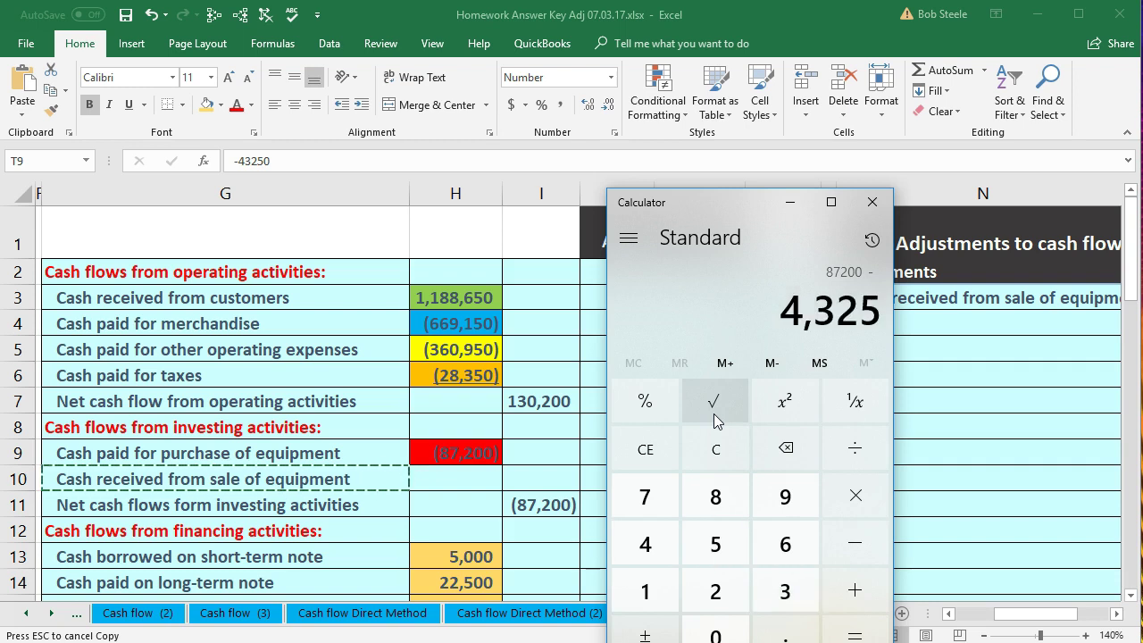
key(Return)
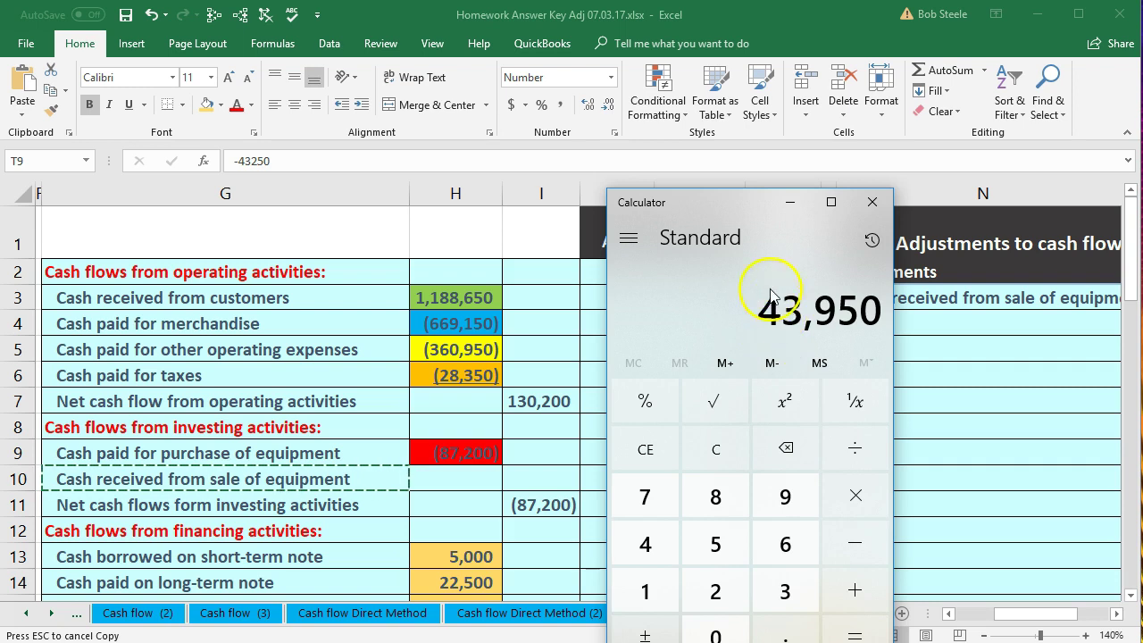
click(883, 201)
click(757, 381)
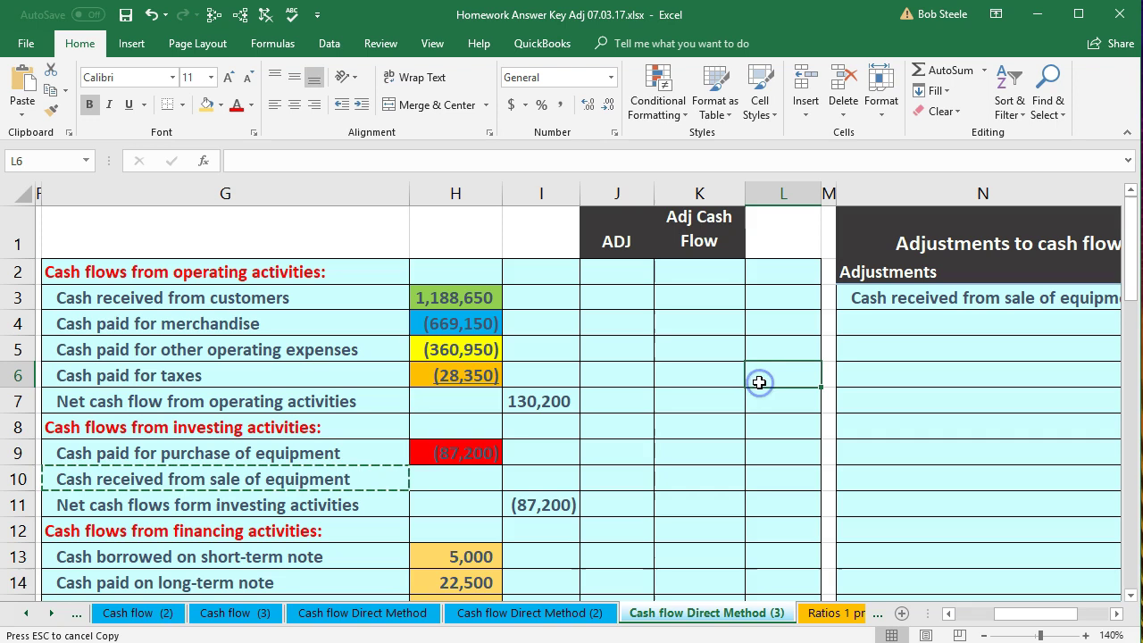
Step: Compare the long-term notes payable credit in T10 with Cash paid on long-term note in H14 and the transaction details below the income statement
click(1117, 614)
click(1116, 615)
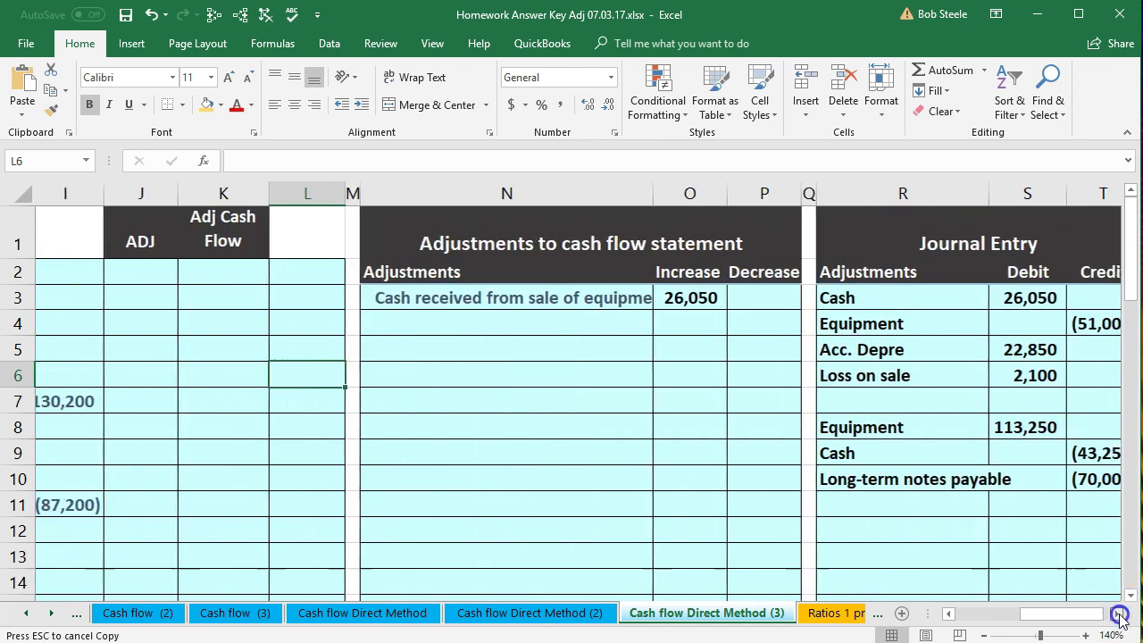
click(1117, 614)
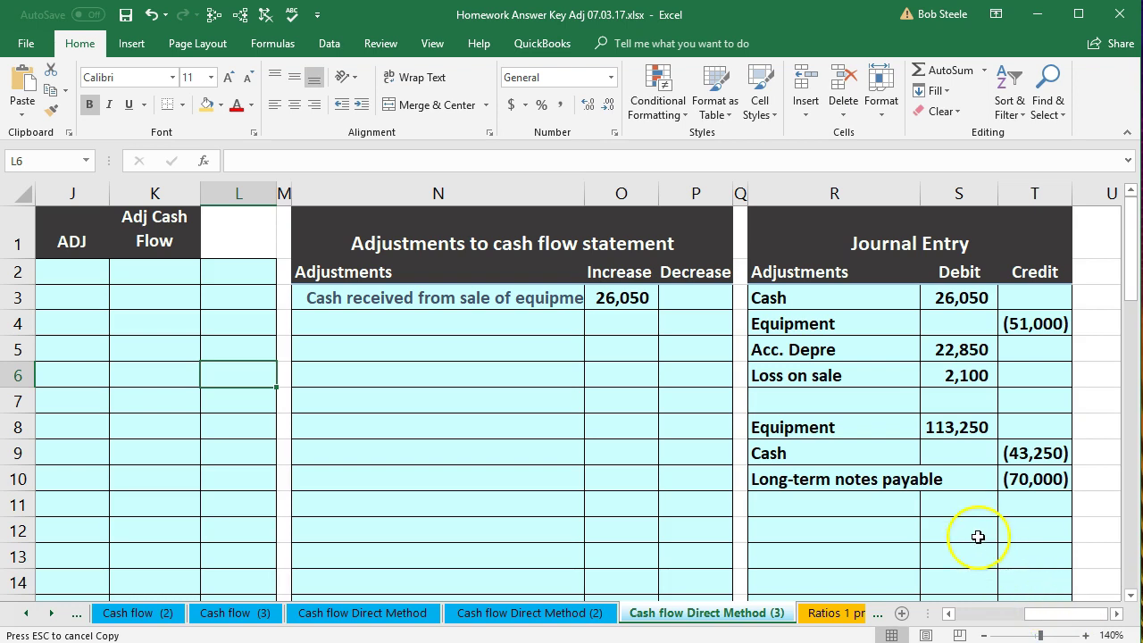
click(1008, 483)
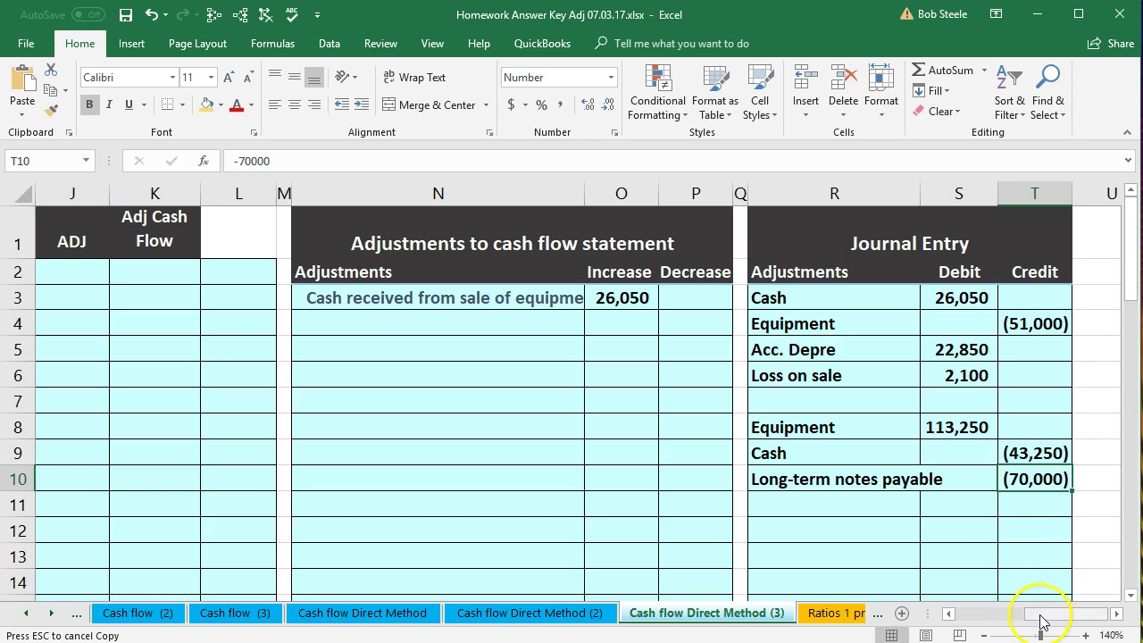
drag(1040, 622, 994, 619)
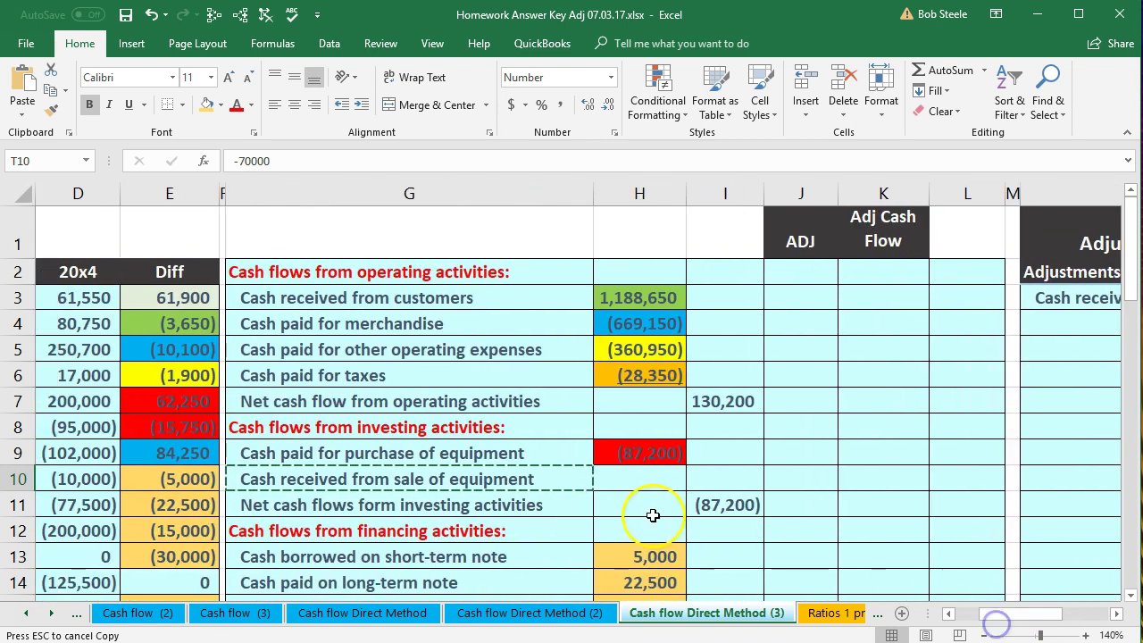
scroll(652, 516, down, 1)
scroll(653, 516, down, 1)
click(948, 616)
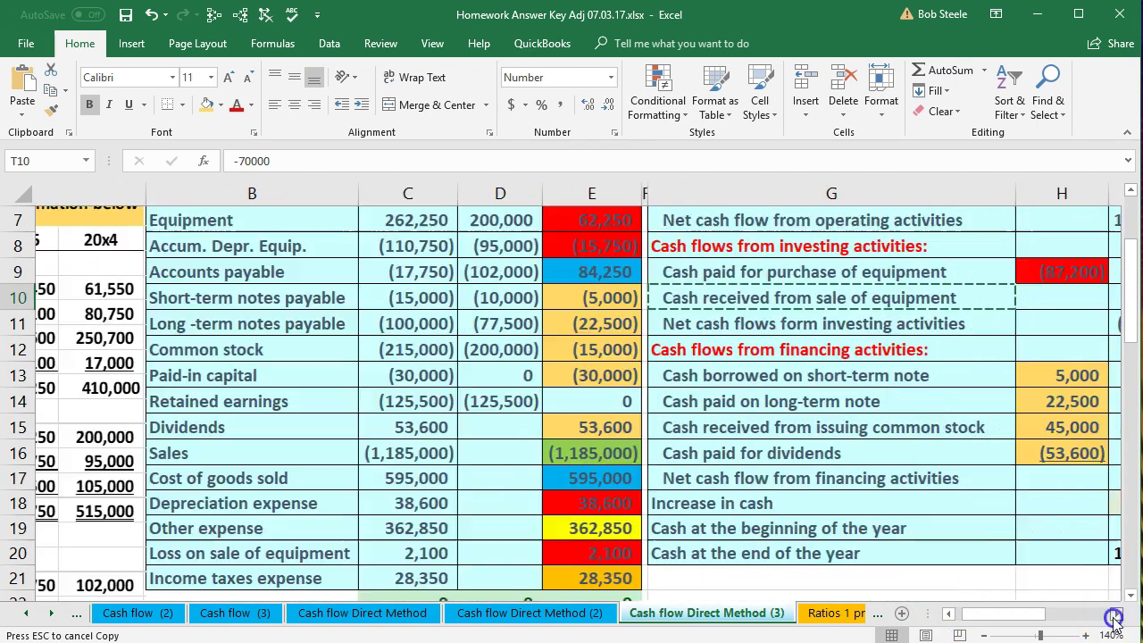
click(1115, 614)
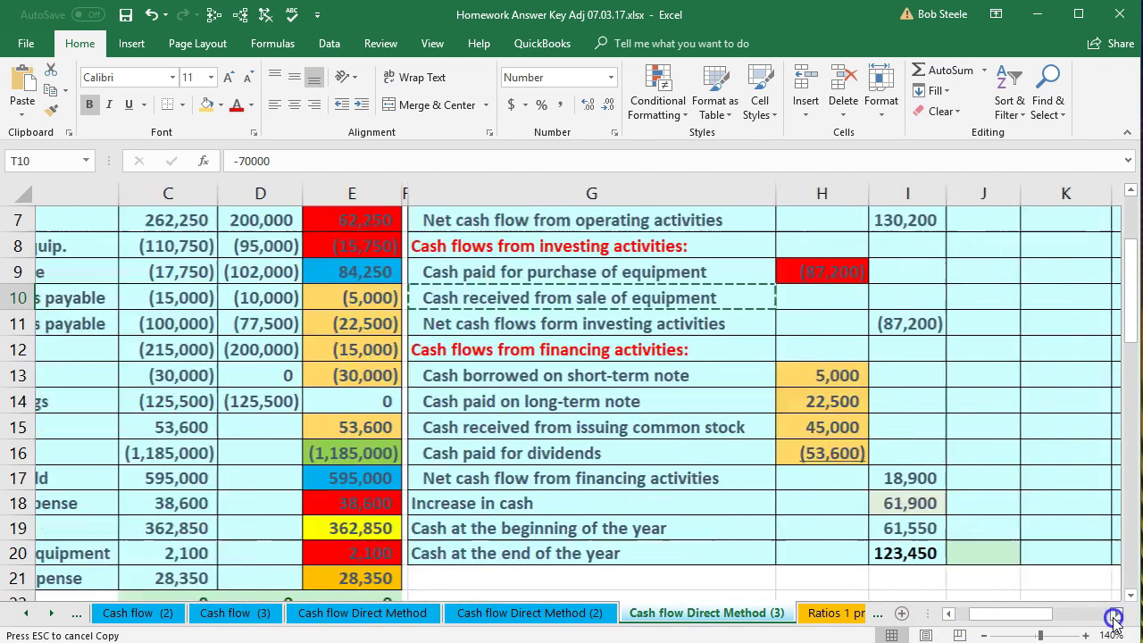
click(1115, 615)
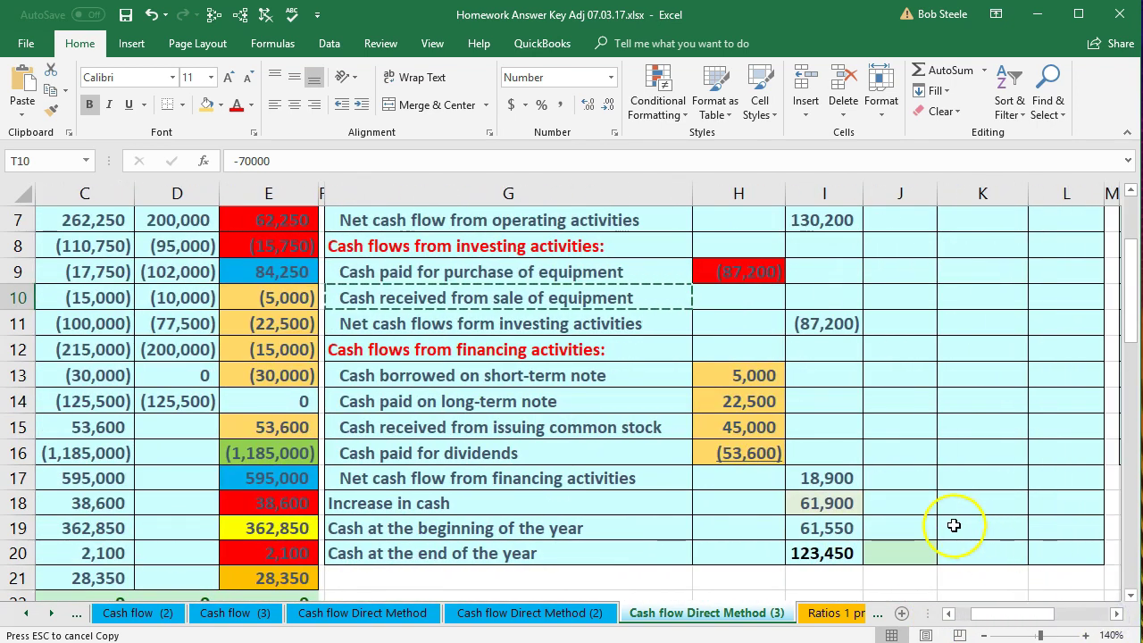
click(731, 403)
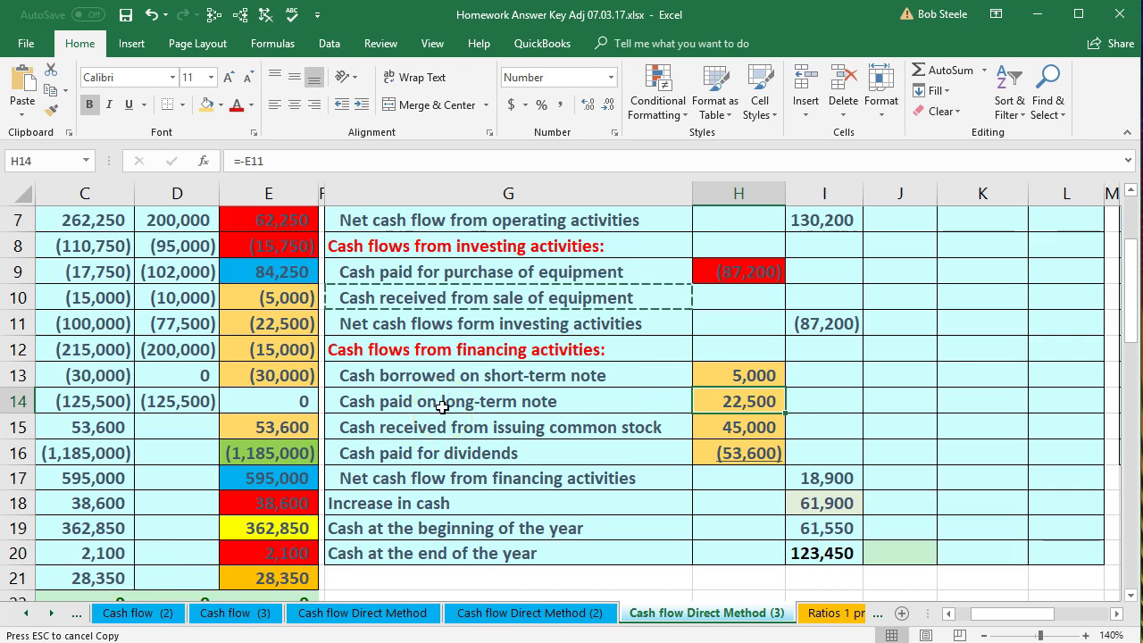
scroll(433, 536, down, 11)
scroll(434, 535, left, 2)
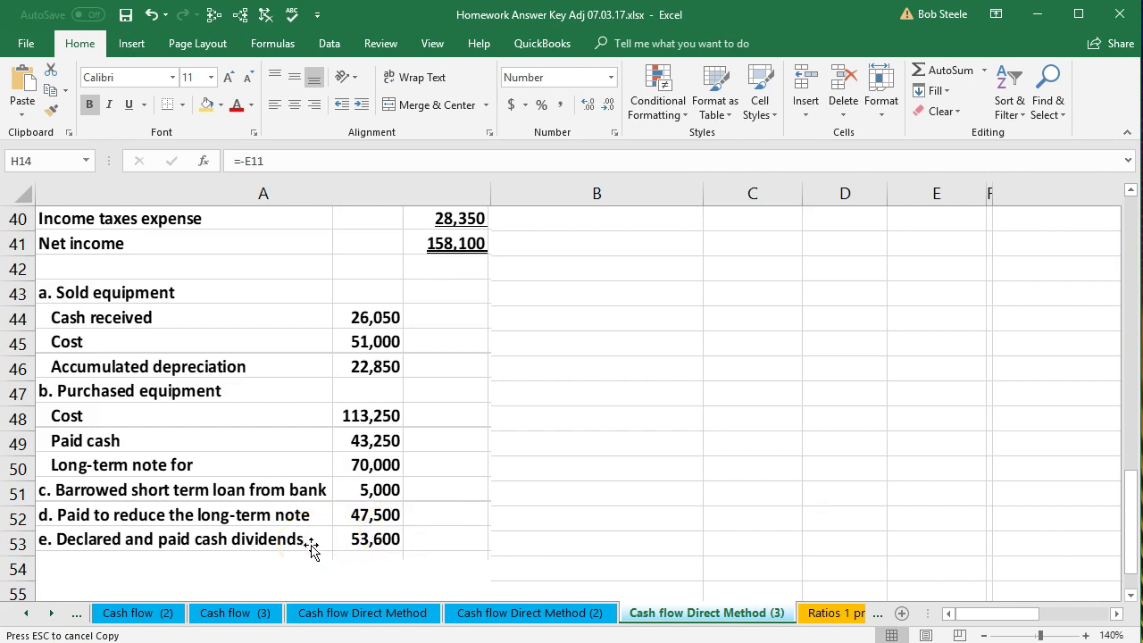
Step: Add the 47500 long-term note payment and the 22500 from H14 in the calculator, and check the sum against the credit in T10
key(XF86Calculator)
click(714, 454)
text(47500)
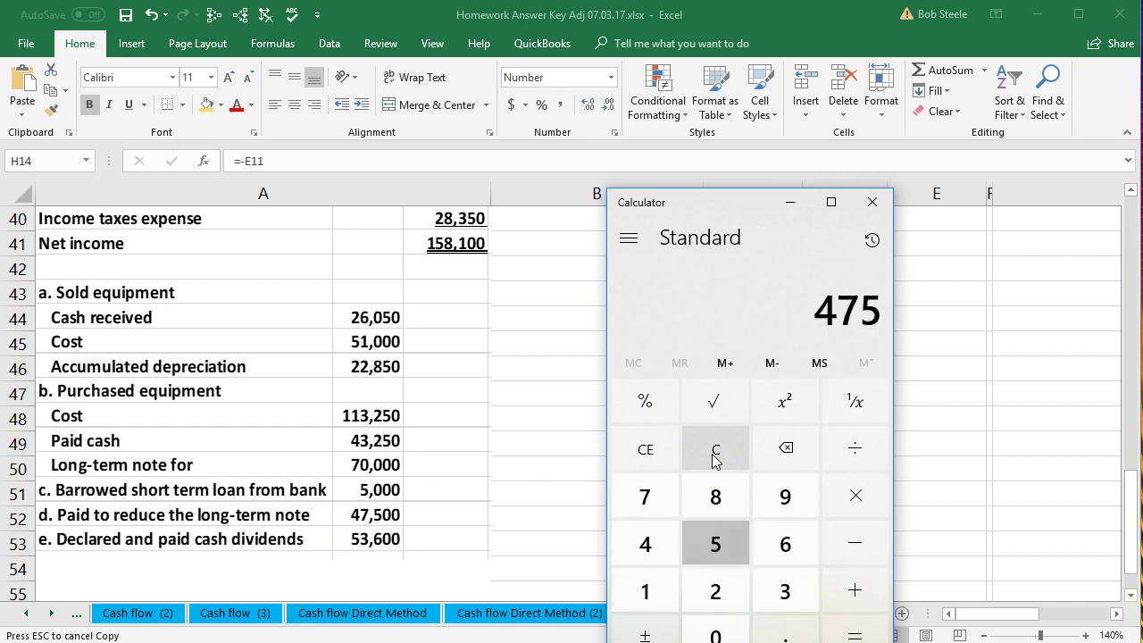
key(minus)
drag(714, 234, 1142, 295)
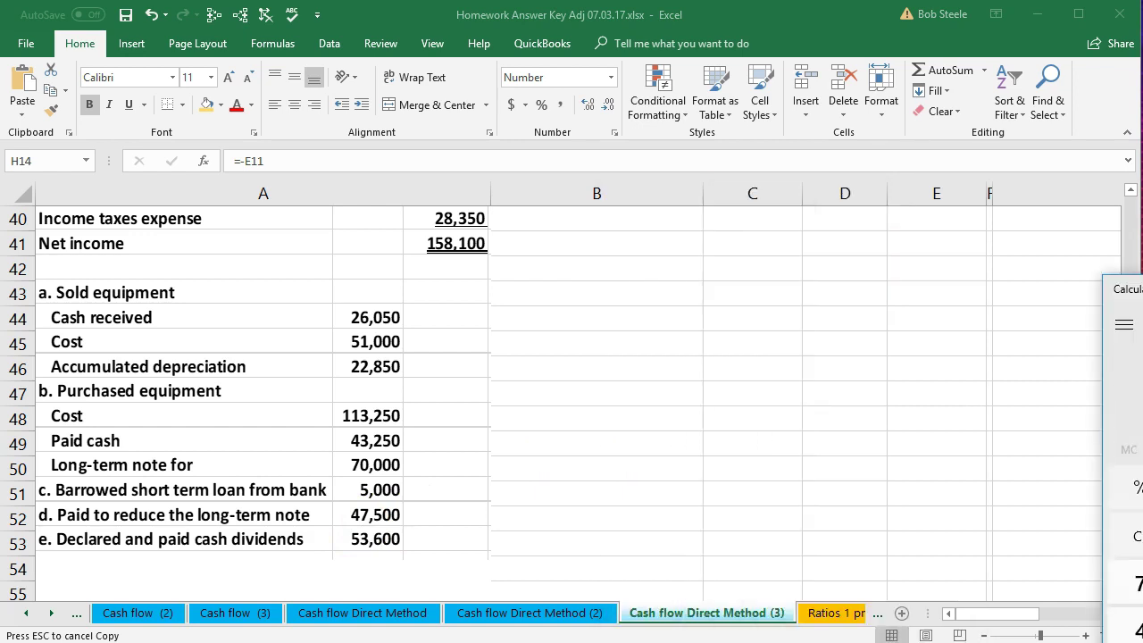
scroll(967, 416, up, 11)
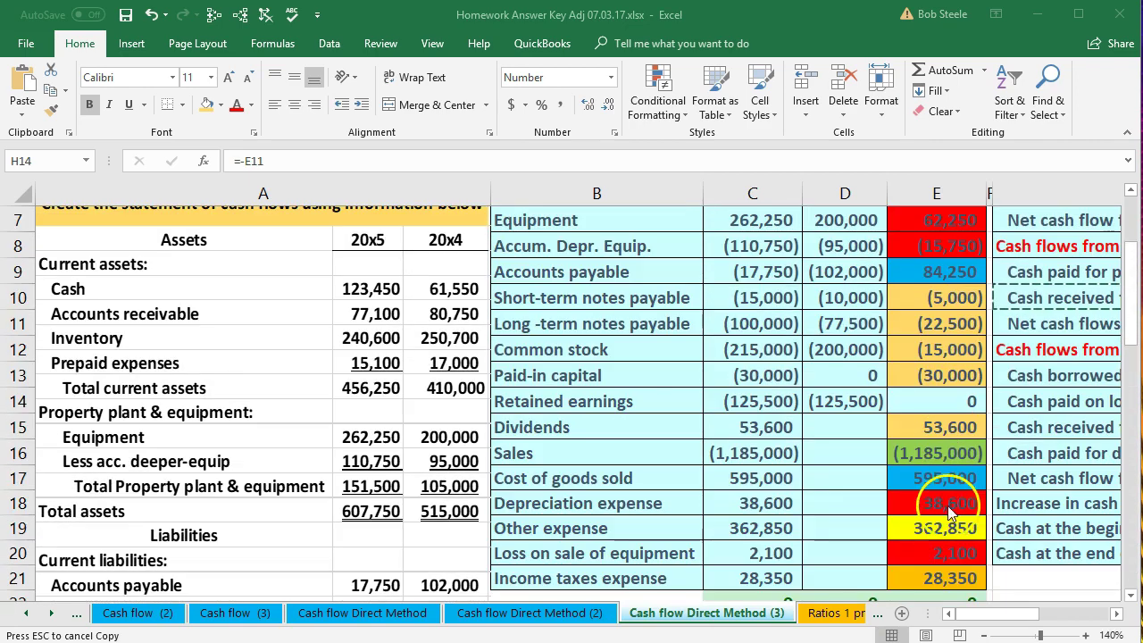
click(1118, 614)
click(1118, 614)
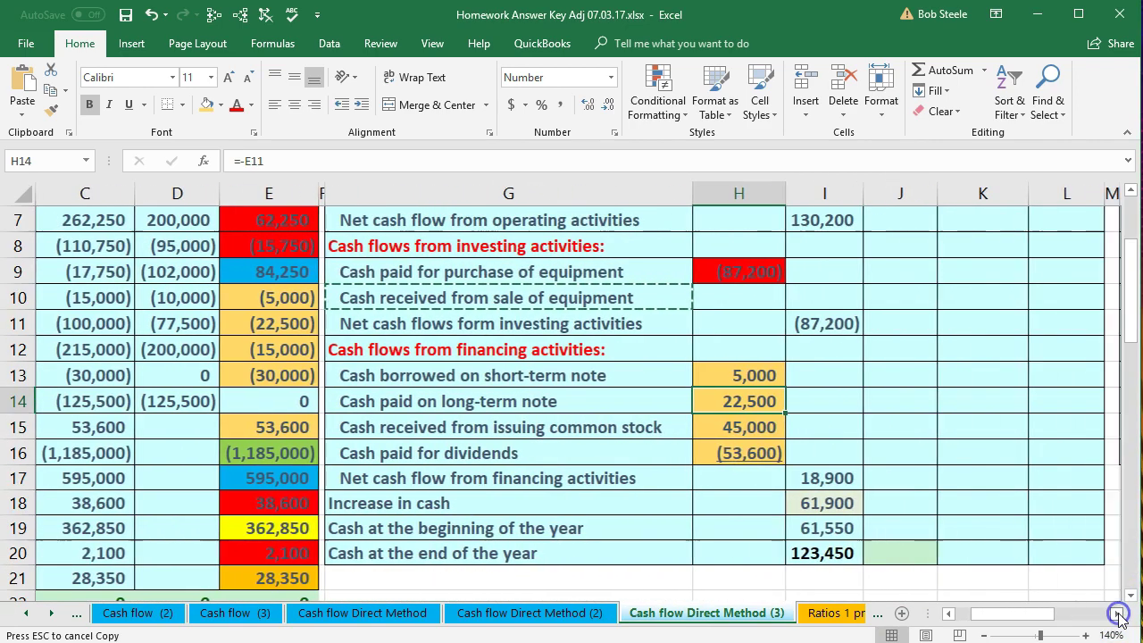
click(1118, 614)
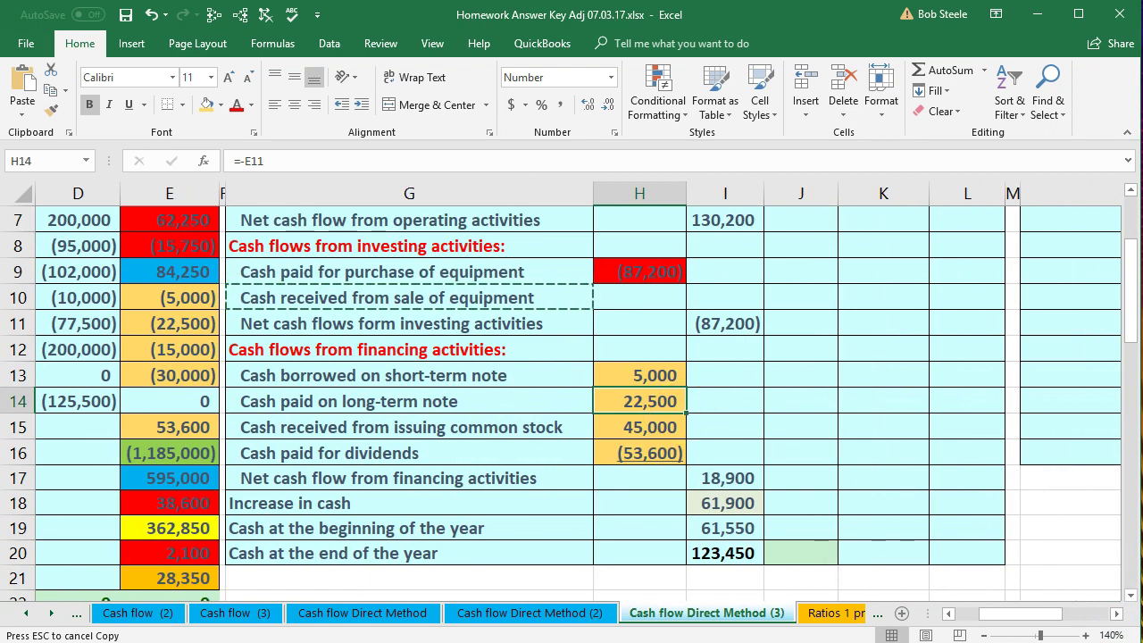
key(alt+Tab)
drag(982, 300, 864, 306)
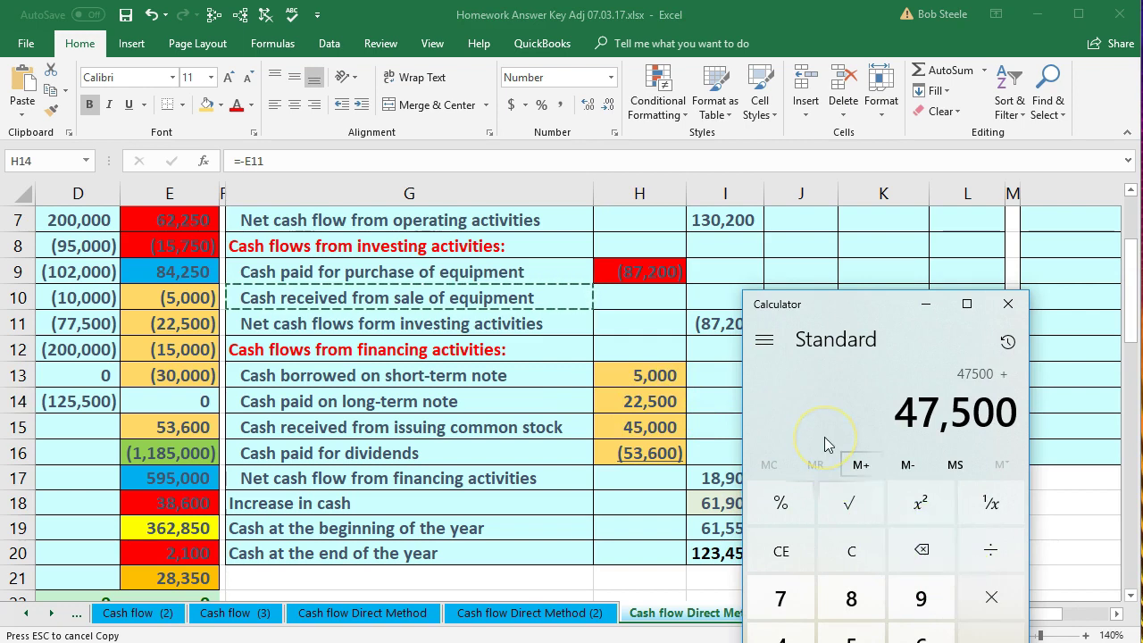
text(22500)
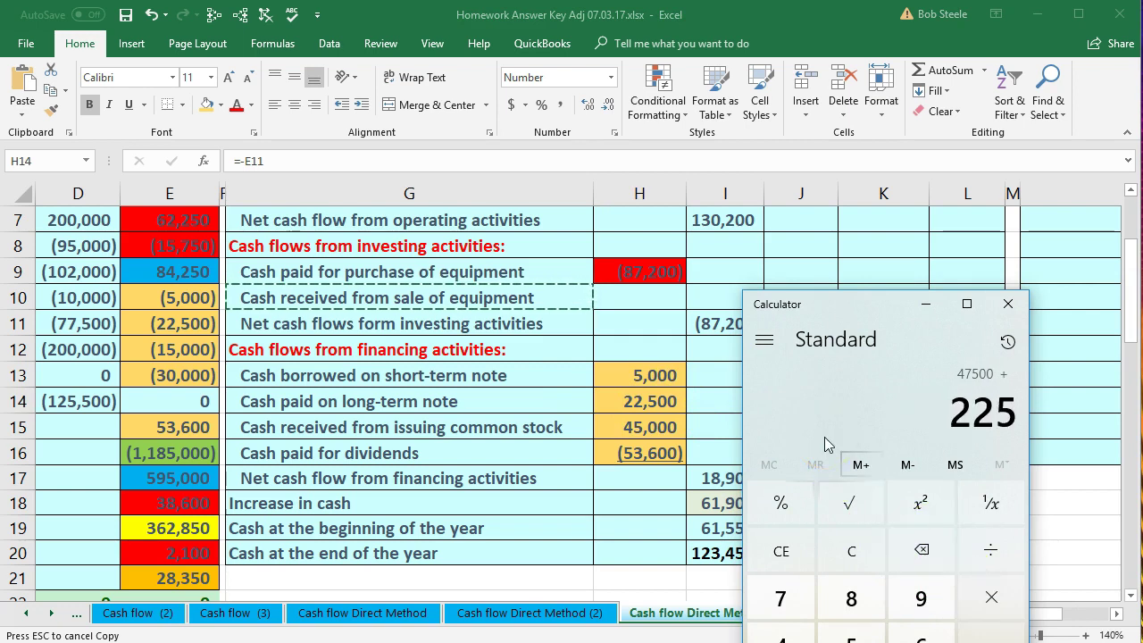
key(Return)
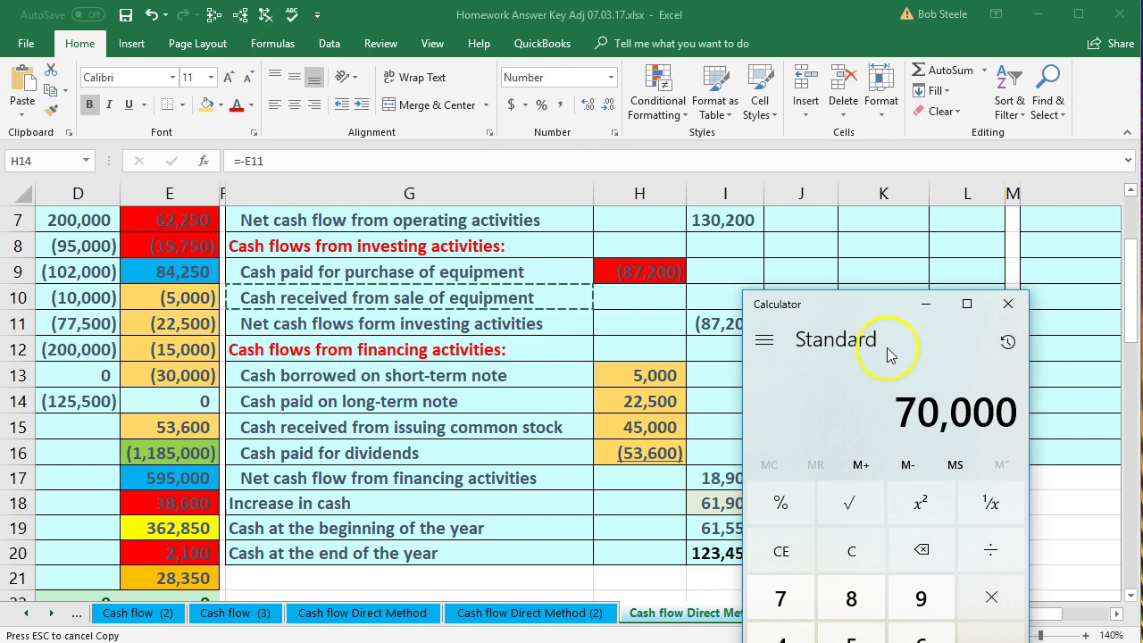
click(1008, 304)
scroll(994, 355, up, 2)
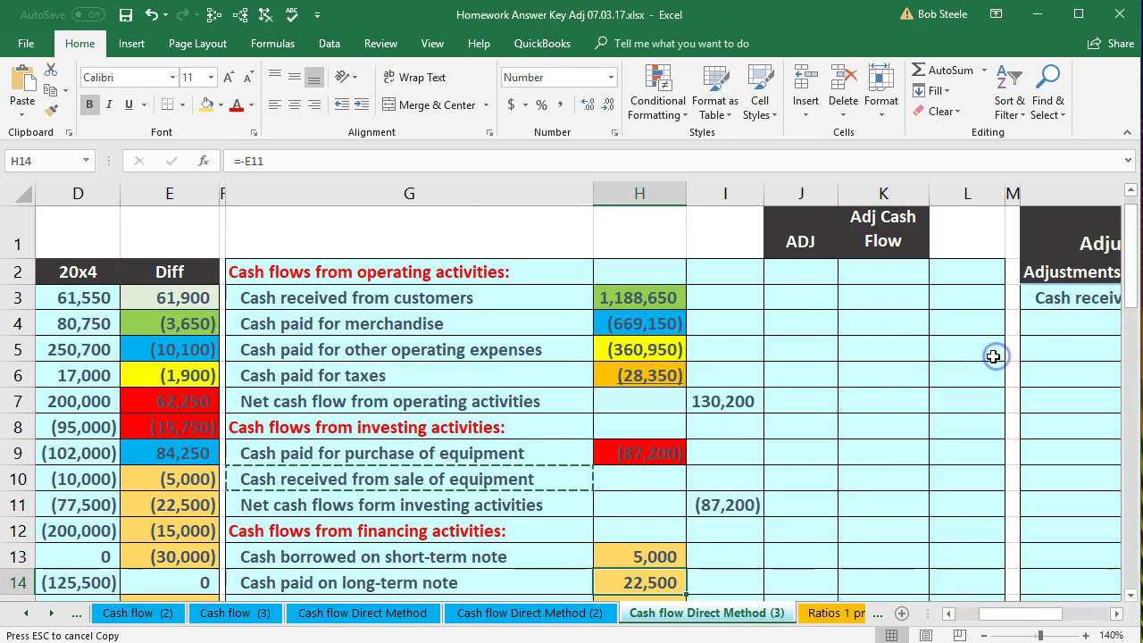
click(1115, 614)
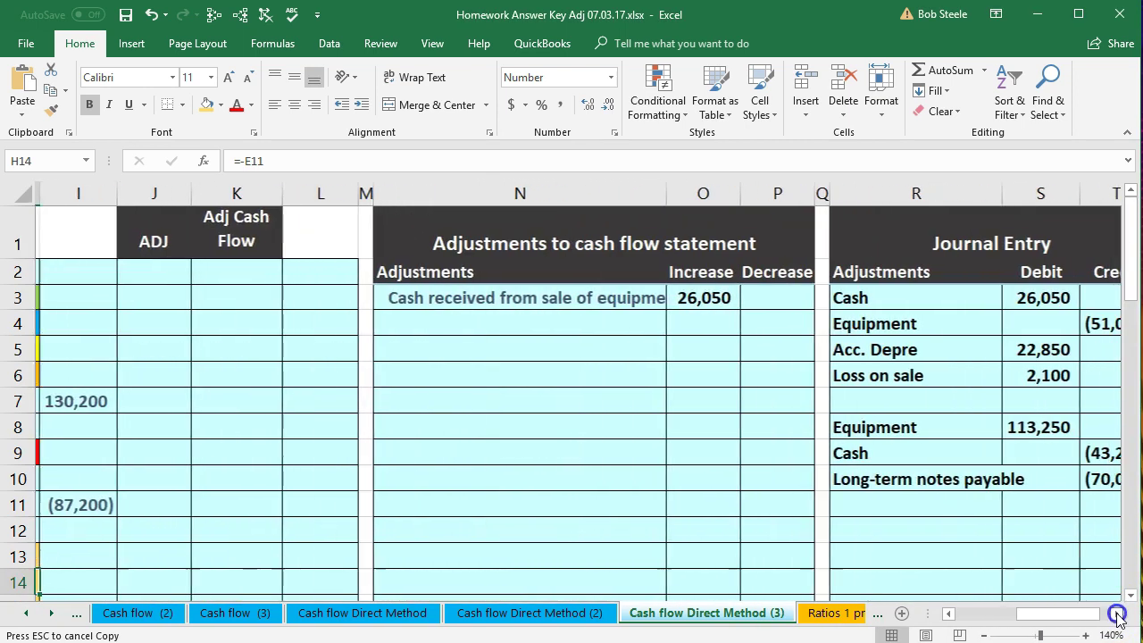
click(1041, 484)
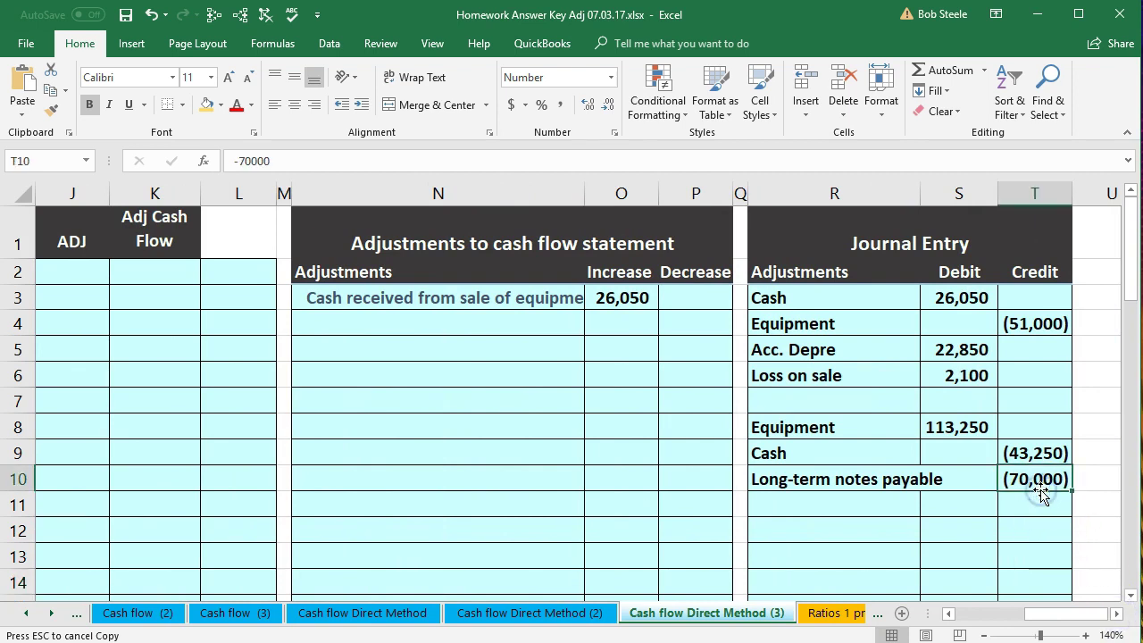
Step: Copy the label Cash paid for purchase of equipment from G9 into N4 of the cash flow adjustments table
drag(1049, 613, 1007, 616)
scroll(601, 525, down, 2)
scroll(609, 366, up, 1)
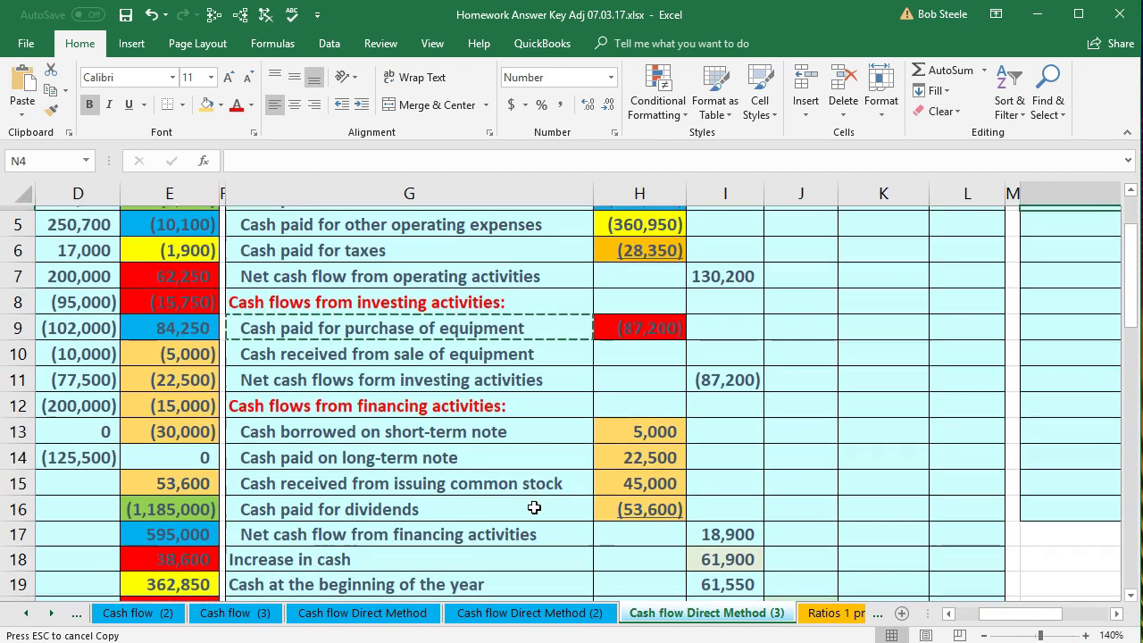
click(612, 351)
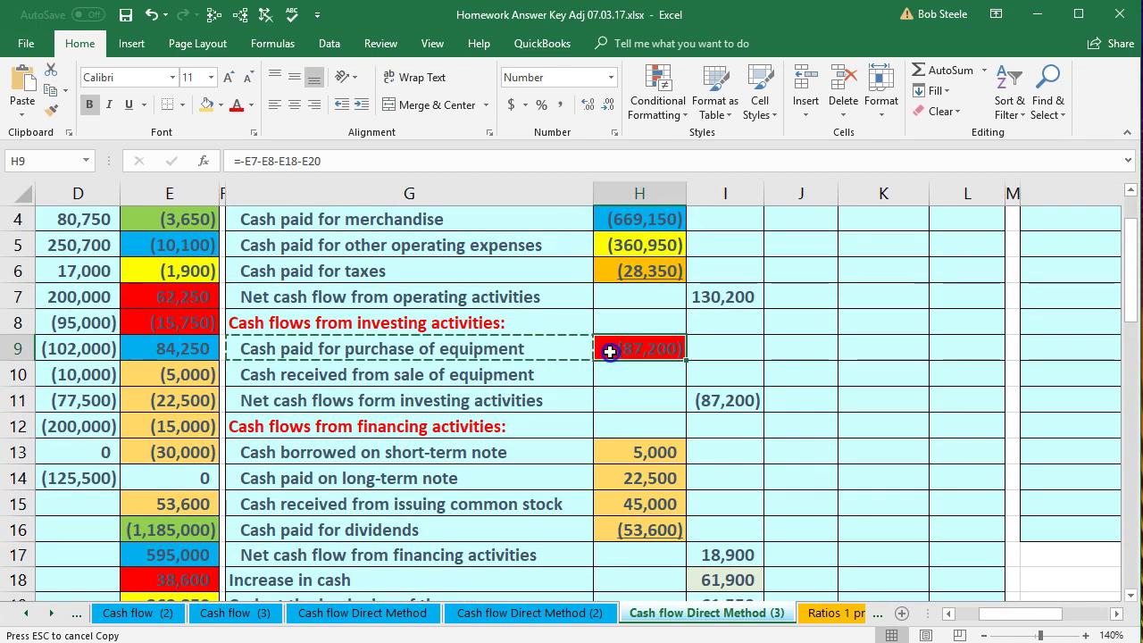
right_click(528, 347)
click(555, 379)
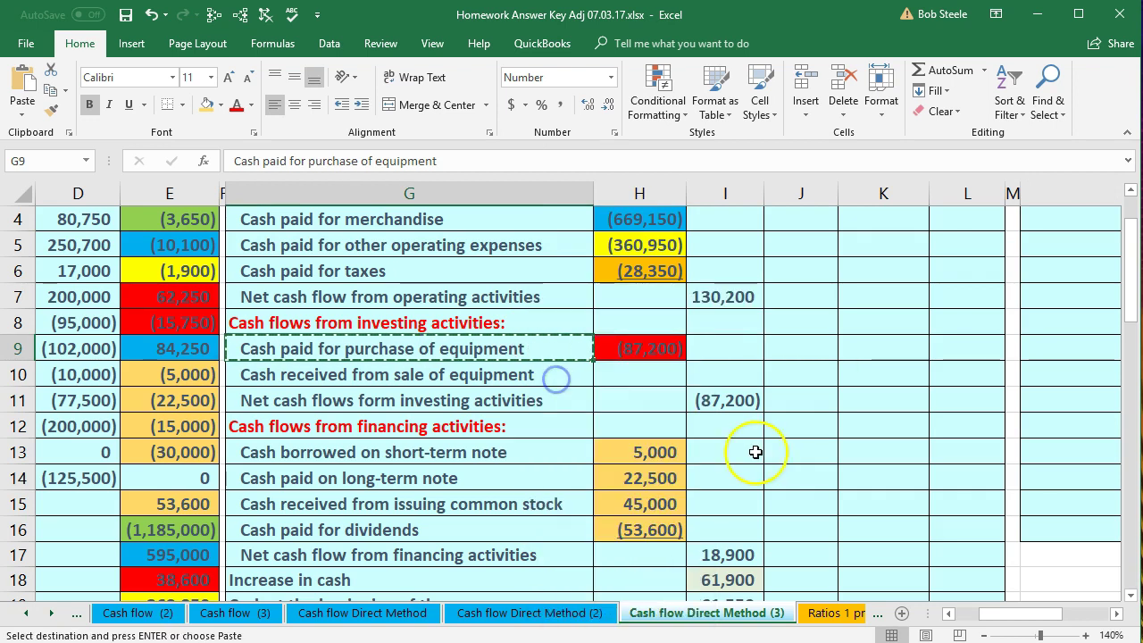
scroll(755, 451, up, 2)
click(1116, 613)
click(1116, 613)
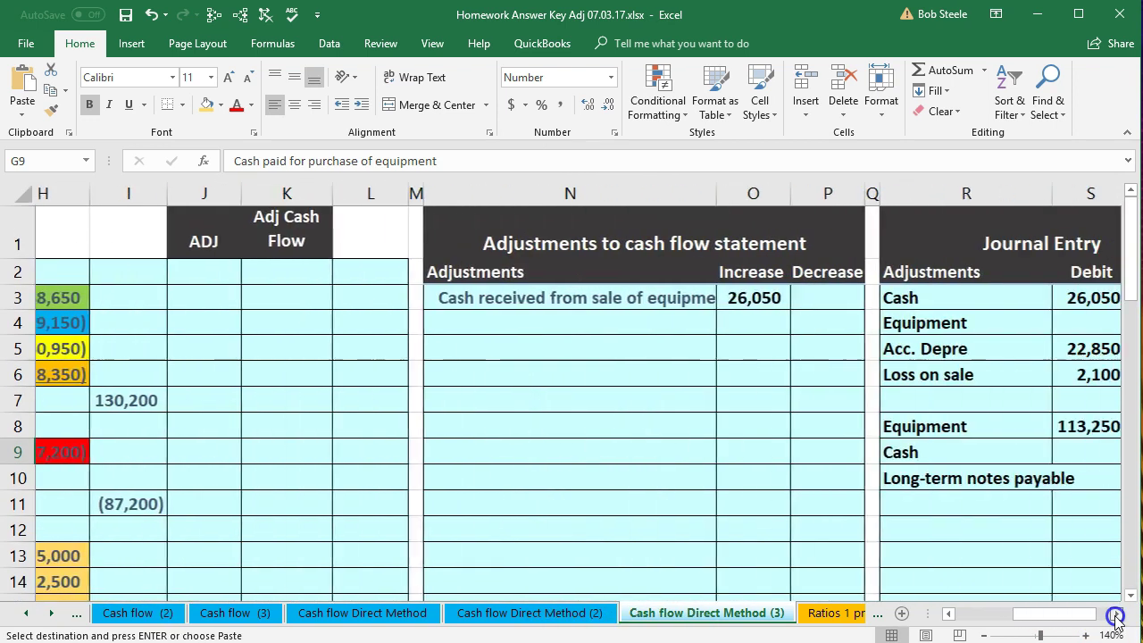
click(1116, 613)
click(426, 319)
key(ctrl+v)
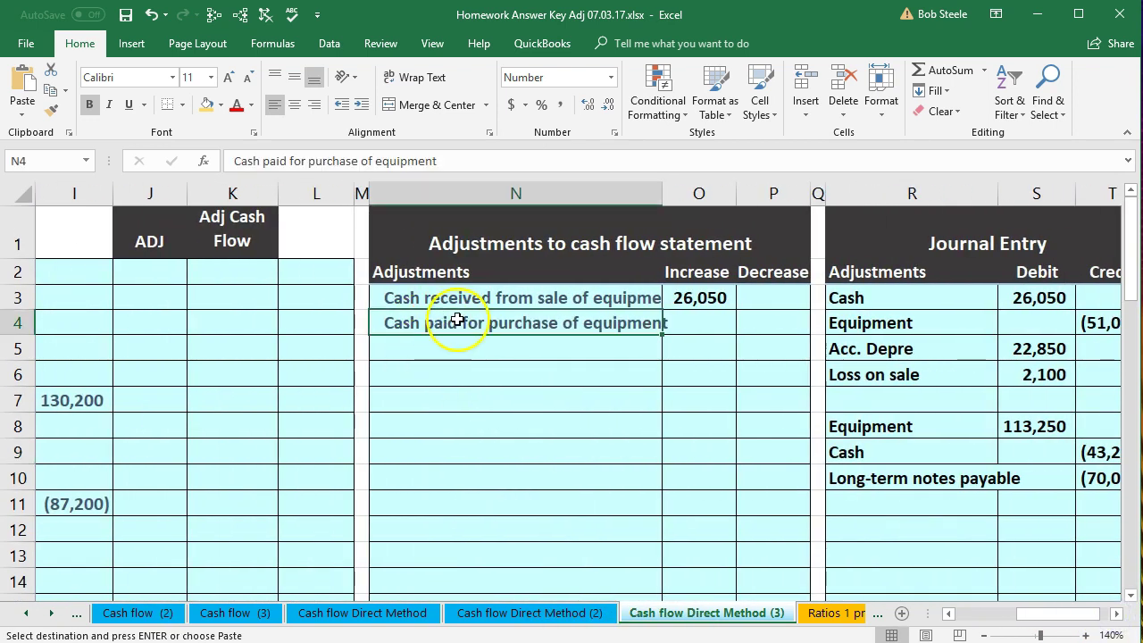
Step: Enter the formula =H9-T9 in O4 to compute the increase for cash paid for purchase of equipment
click(684, 323)
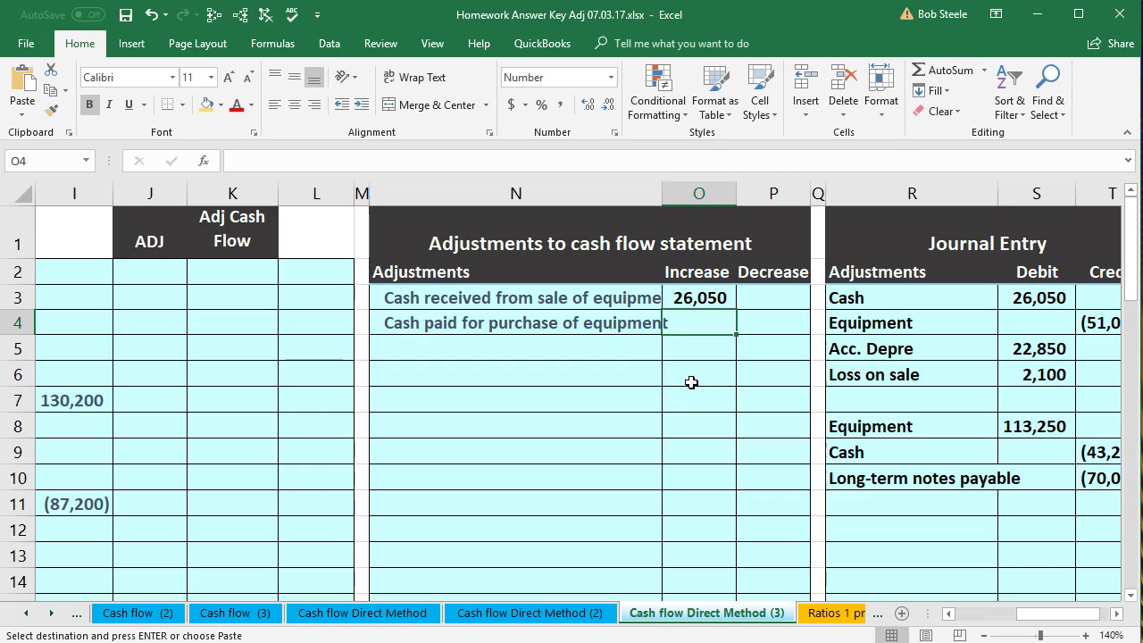
text(=)
key(Left)
key(Left)
key(Left)
key(Left)
key(Left)
key(Left)
key(Left)
key(Left)
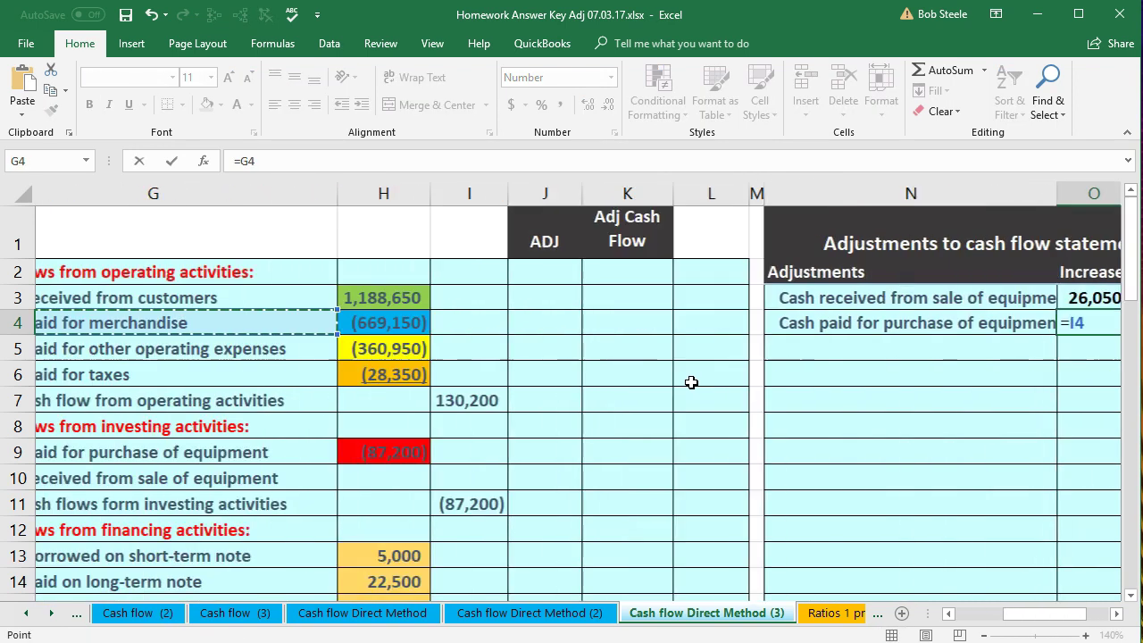
key(Left)
scroll(691, 382, down, 3)
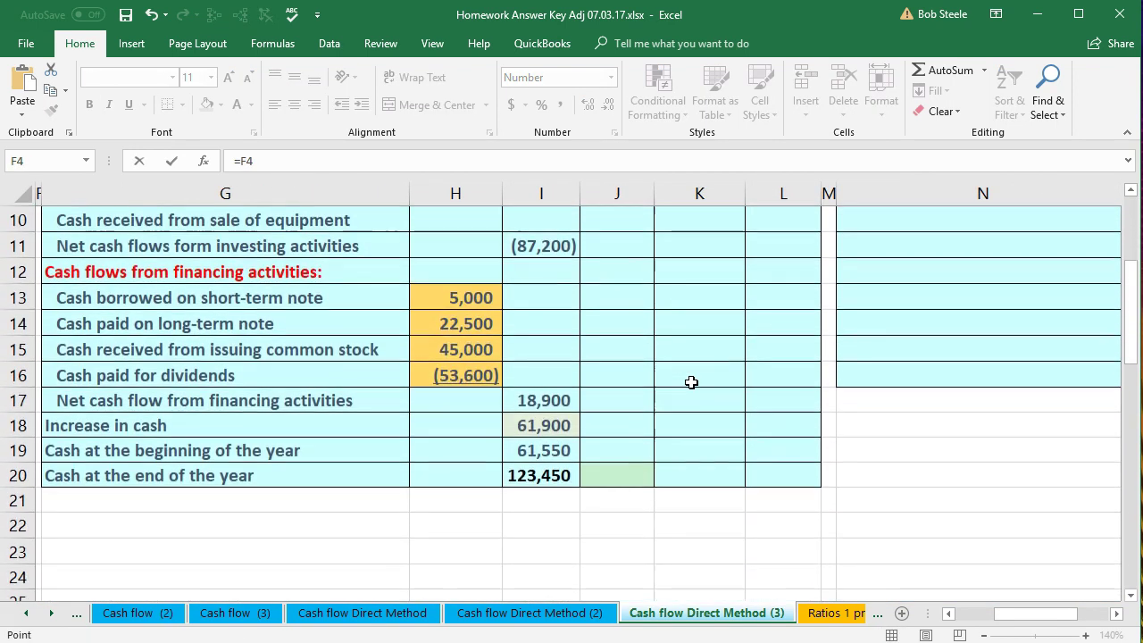
scroll(691, 382, up, 1)
click(482, 287)
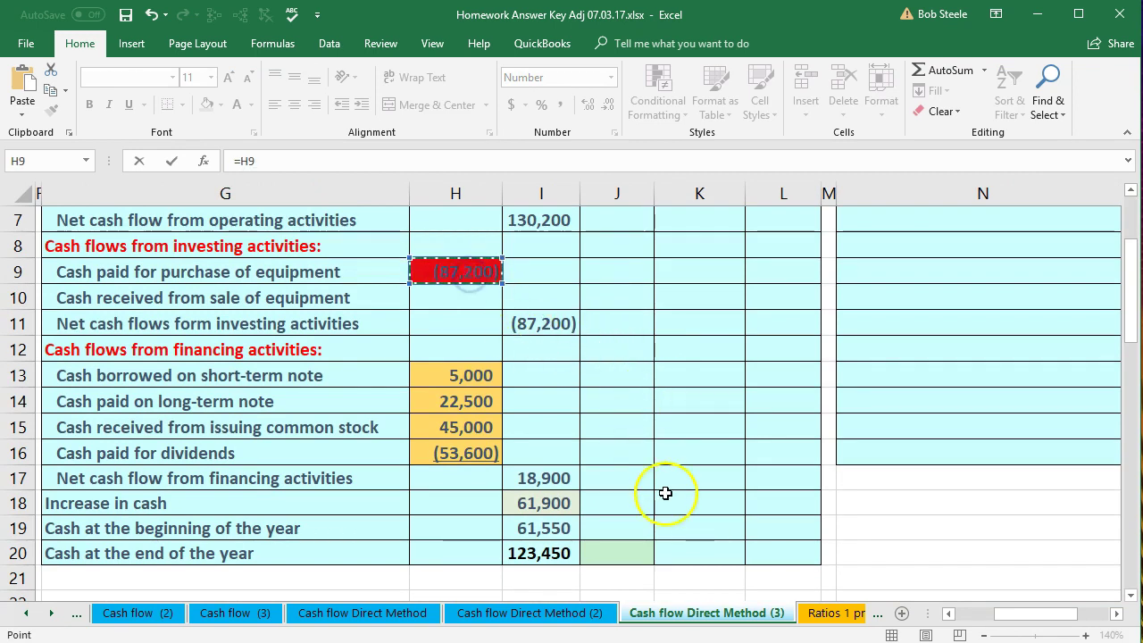
scroll(688, 505, up, 1)
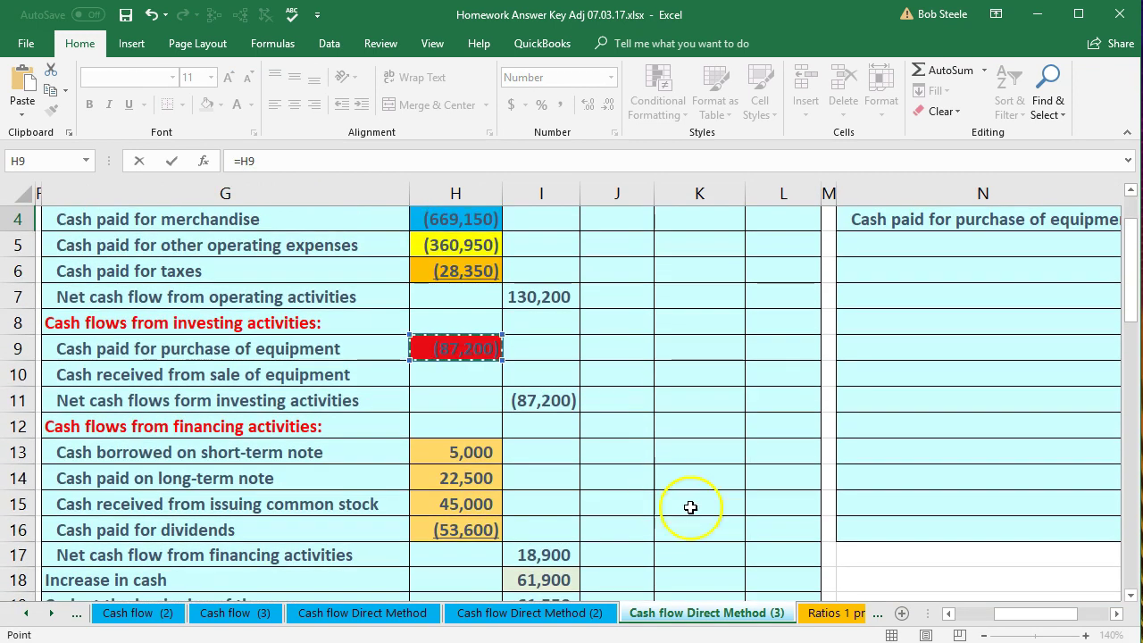
click(1116, 613)
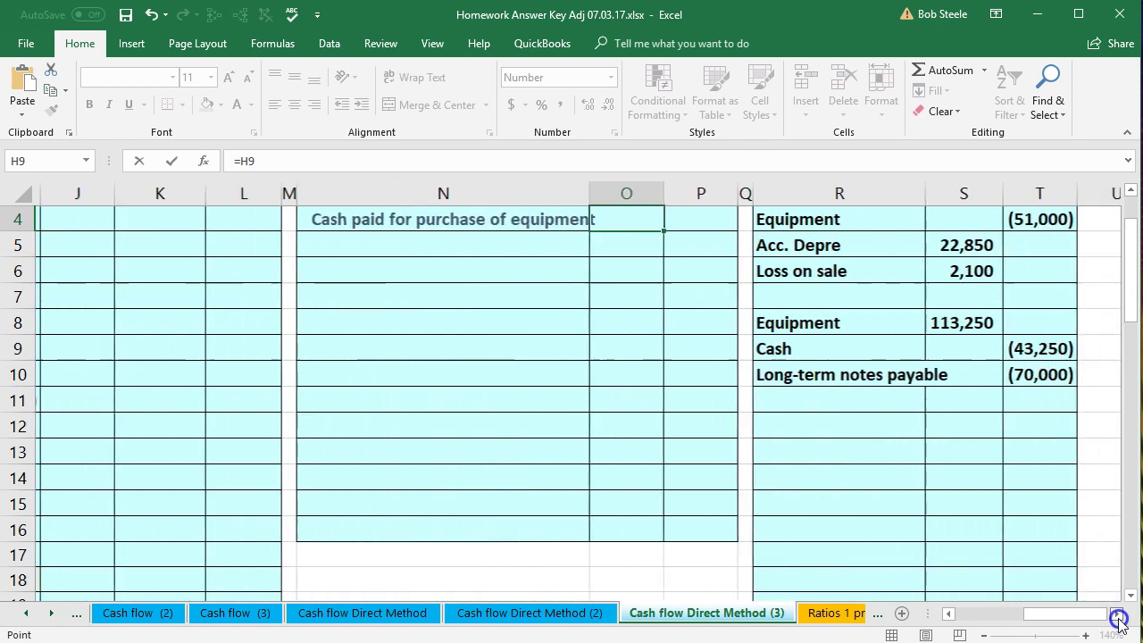
scroll(1015, 597, up, 1)
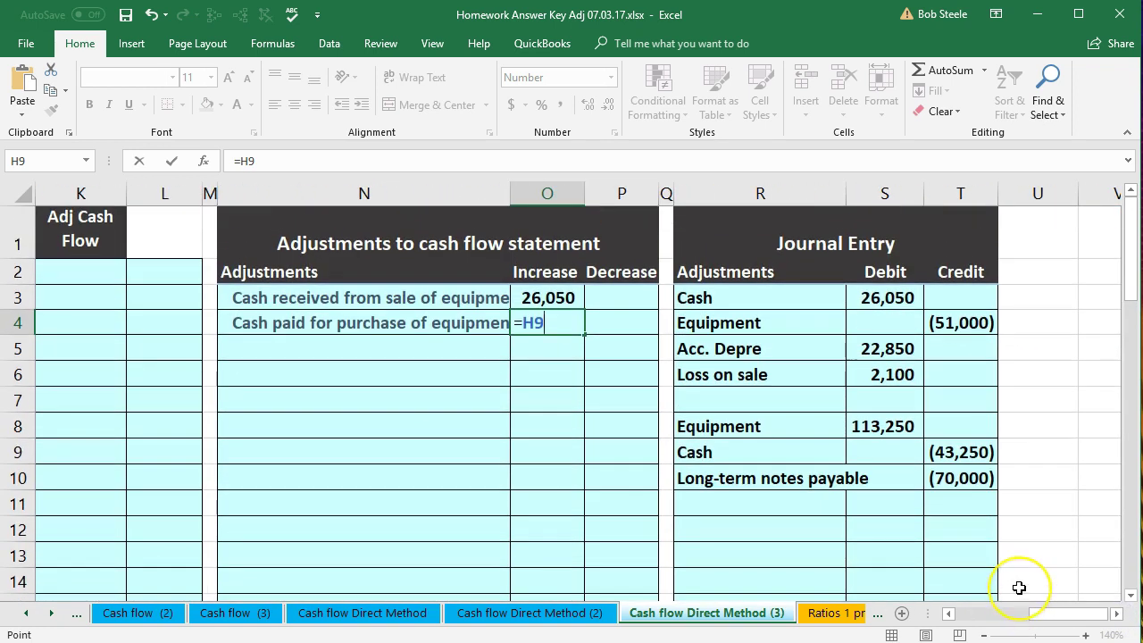
text(-)
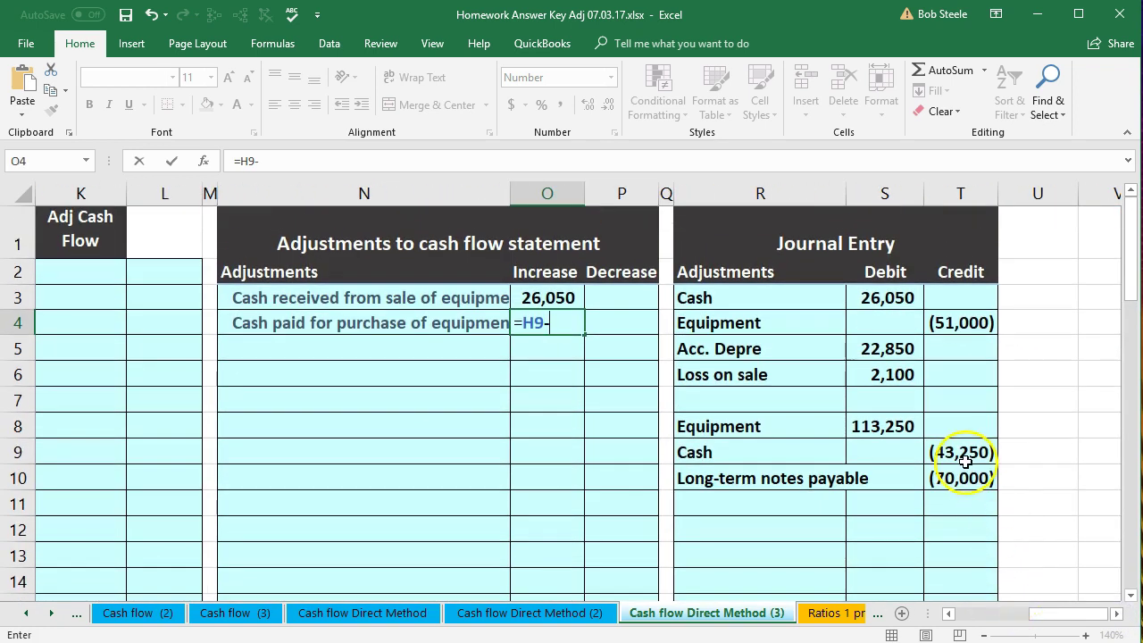
click(953, 451)
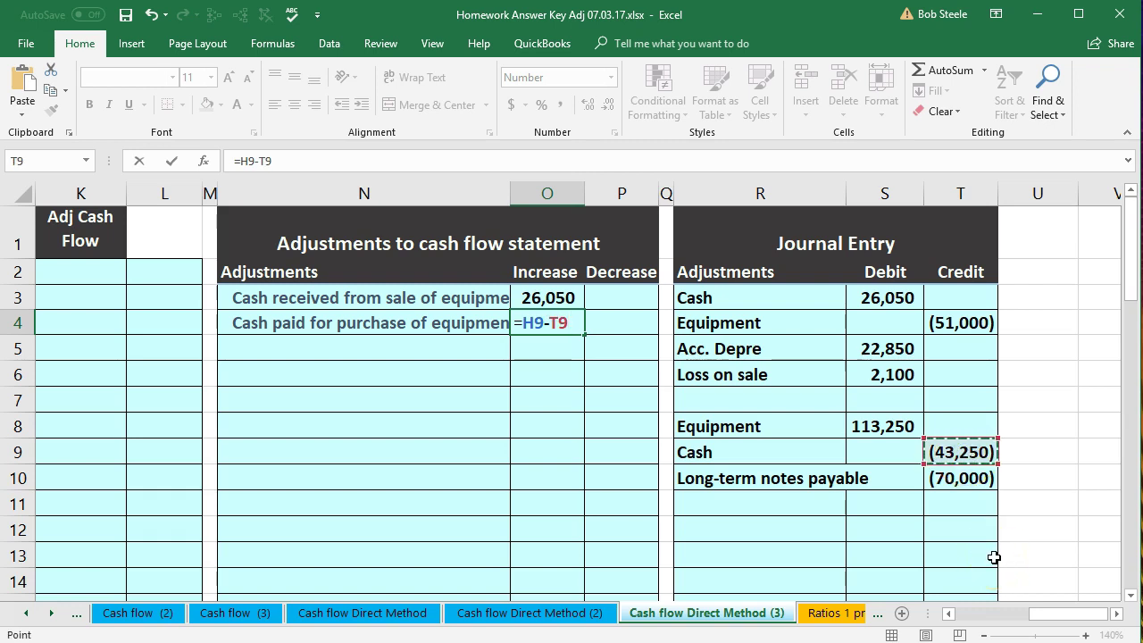
key(Return)
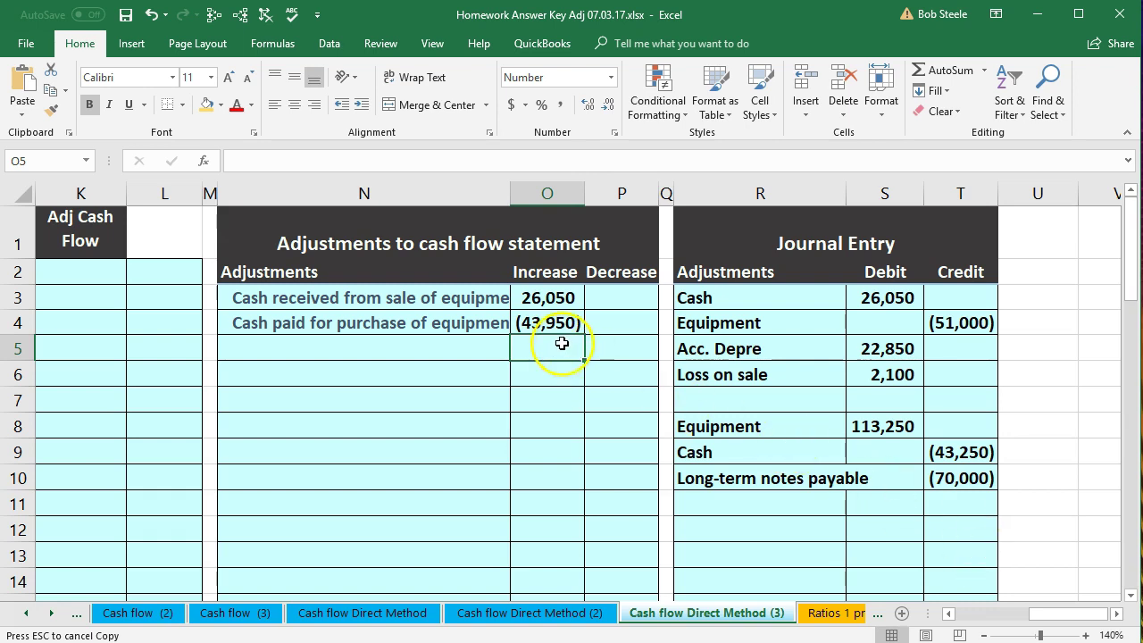
Step: Reverse the sign of the equipment purchase adjustment by changing the O4 formula to =-(H9-T9)
double_click(538, 322)
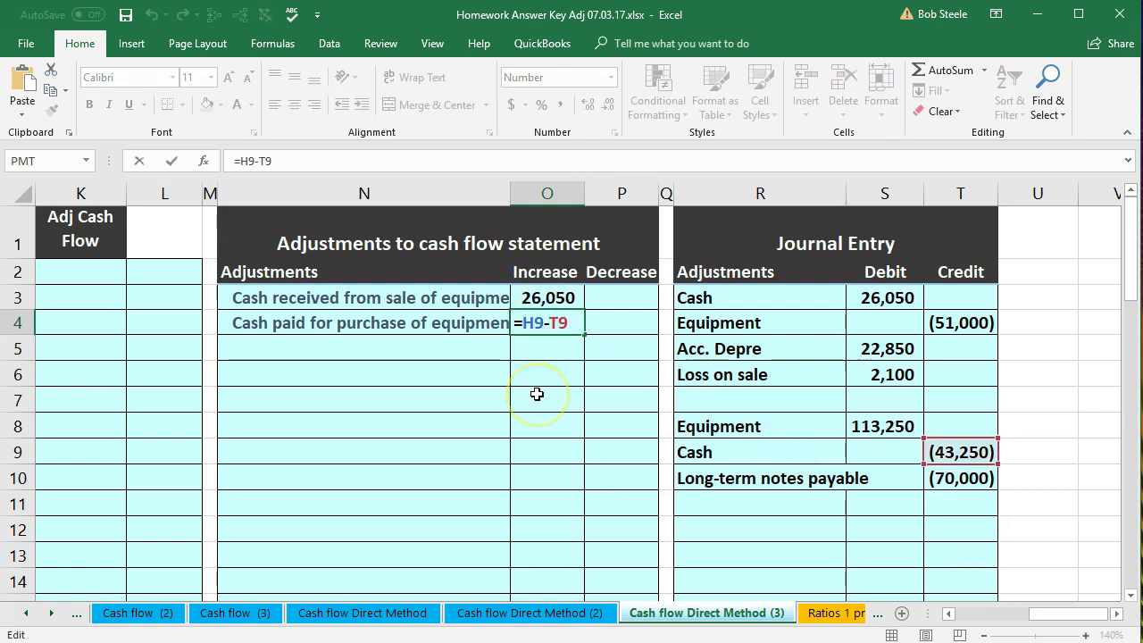
text(-)
text(())
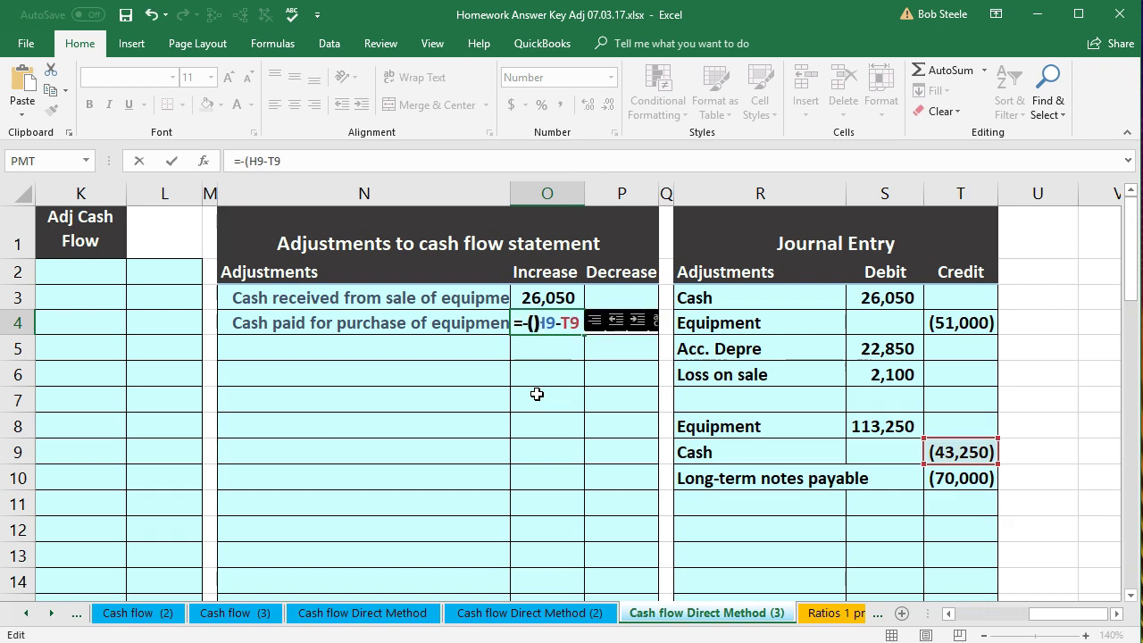
key(Delete)
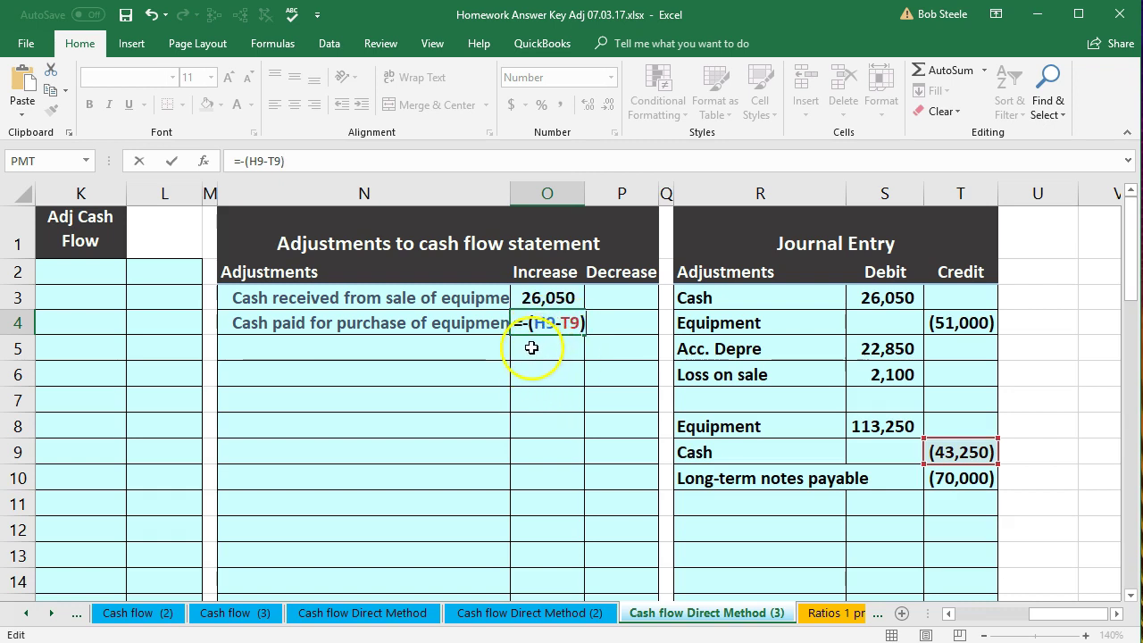
key(Return)
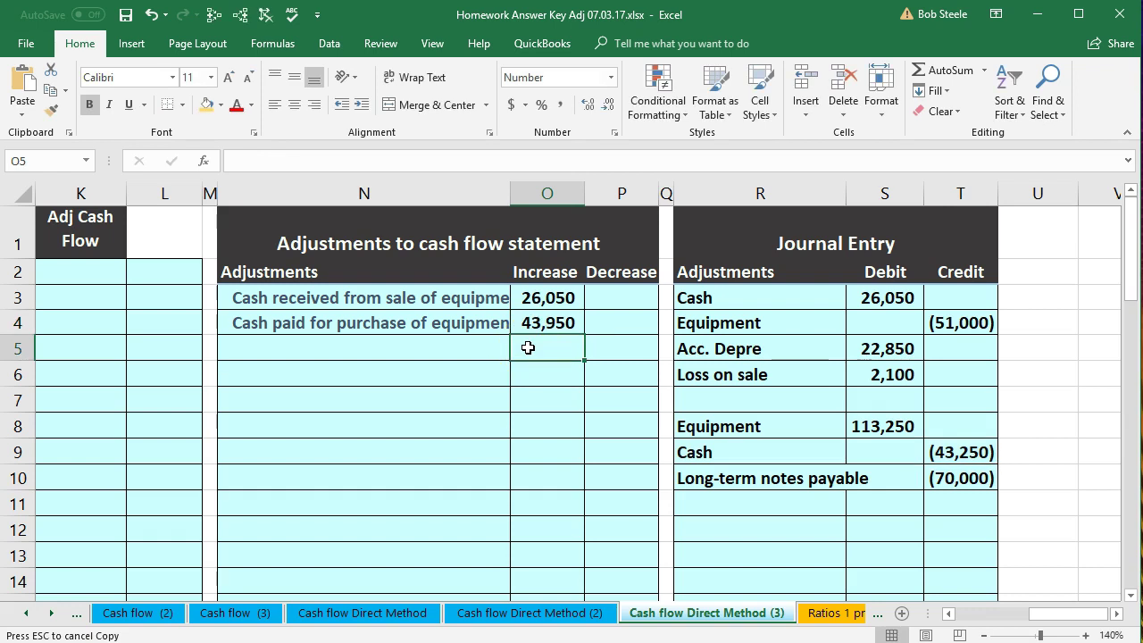
Step: Copy the label Cash paid on long-term note from G14 into N5 of the adjustments table, keeping its formatting
drag(1033, 613, 999, 614)
scroll(465, 518, down, 1)
scroll(465, 517, down, 3)
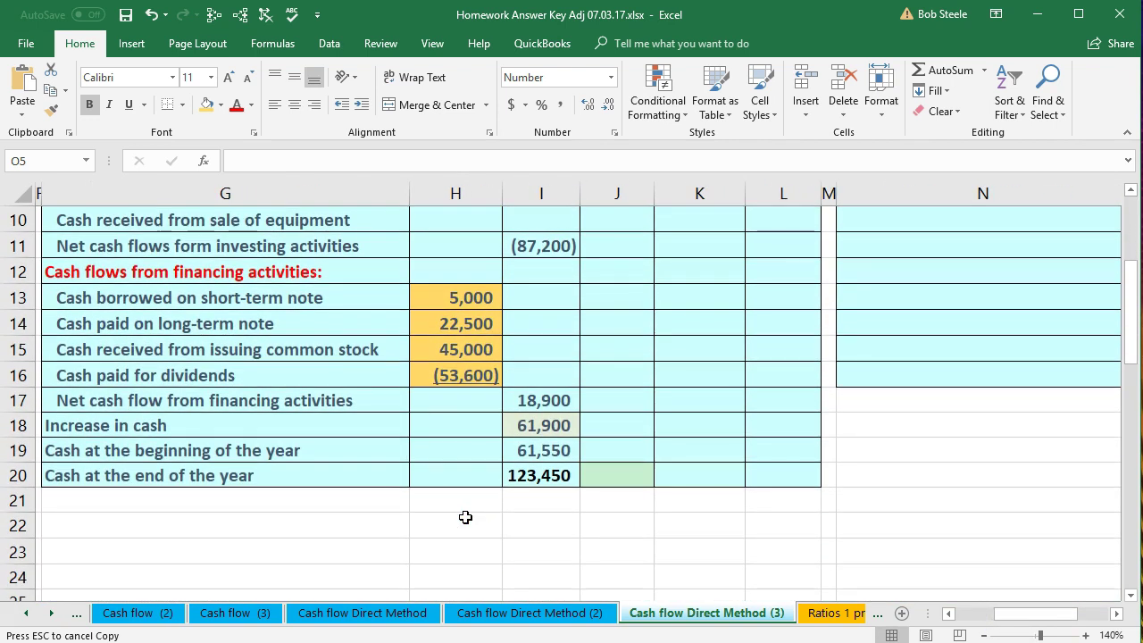
click(250, 343)
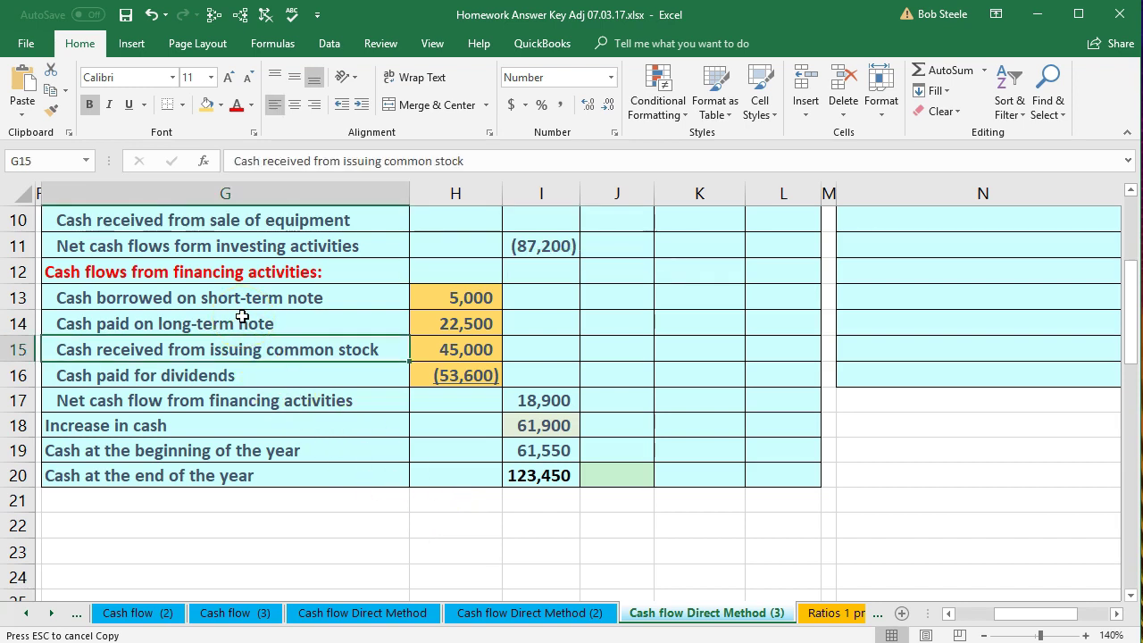
click(241, 316)
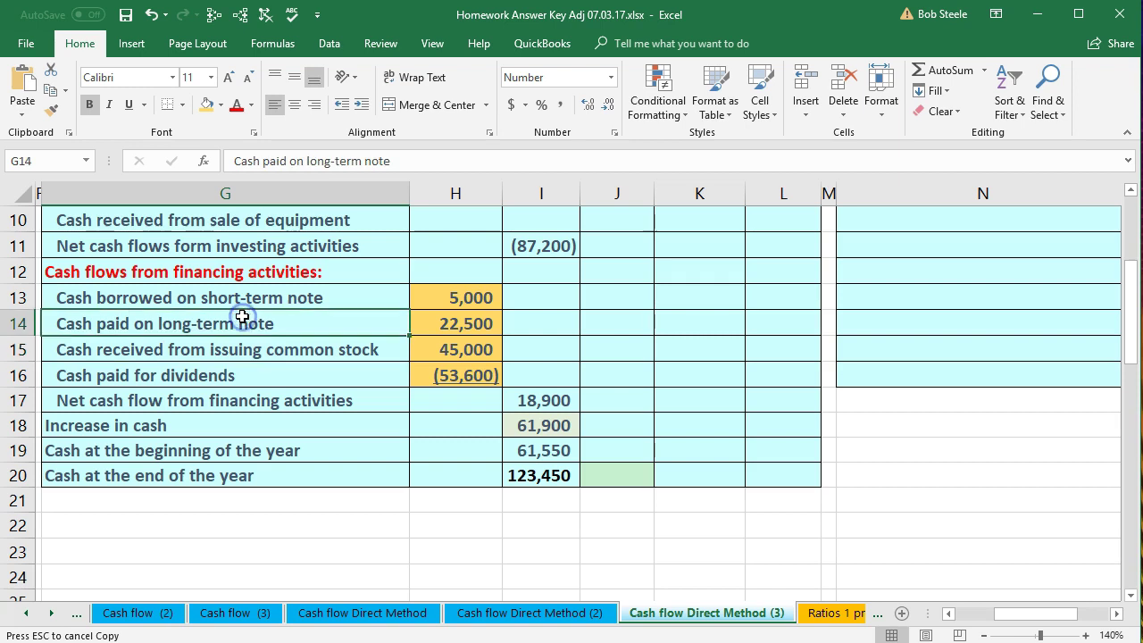
right_click(330, 320)
click(339, 352)
scroll(830, 486, up, 3)
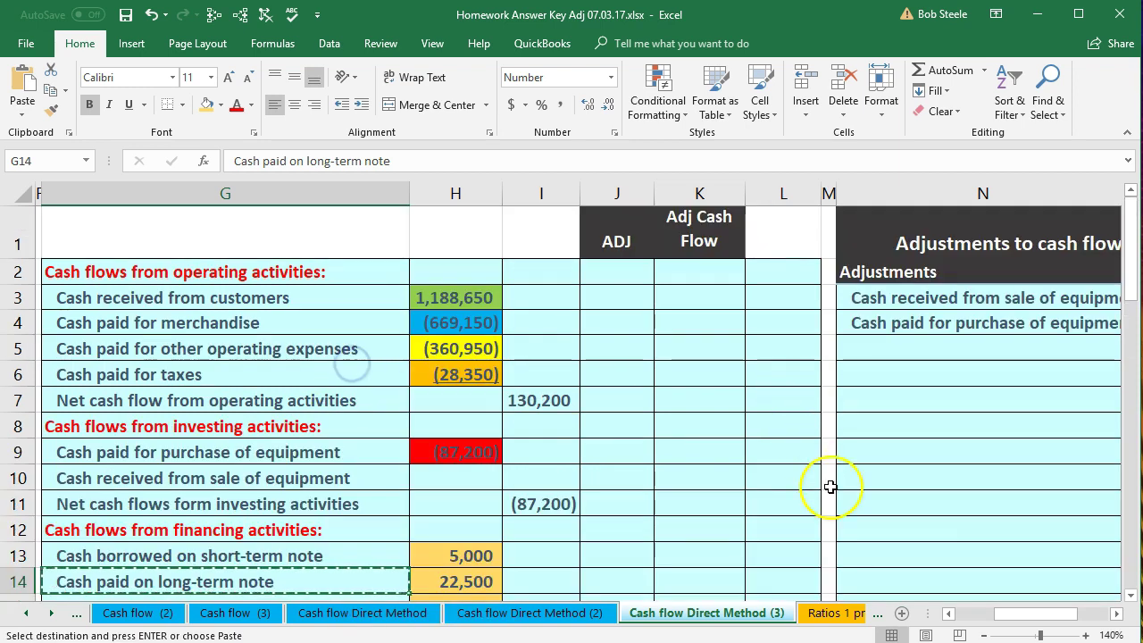
click(1116, 613)
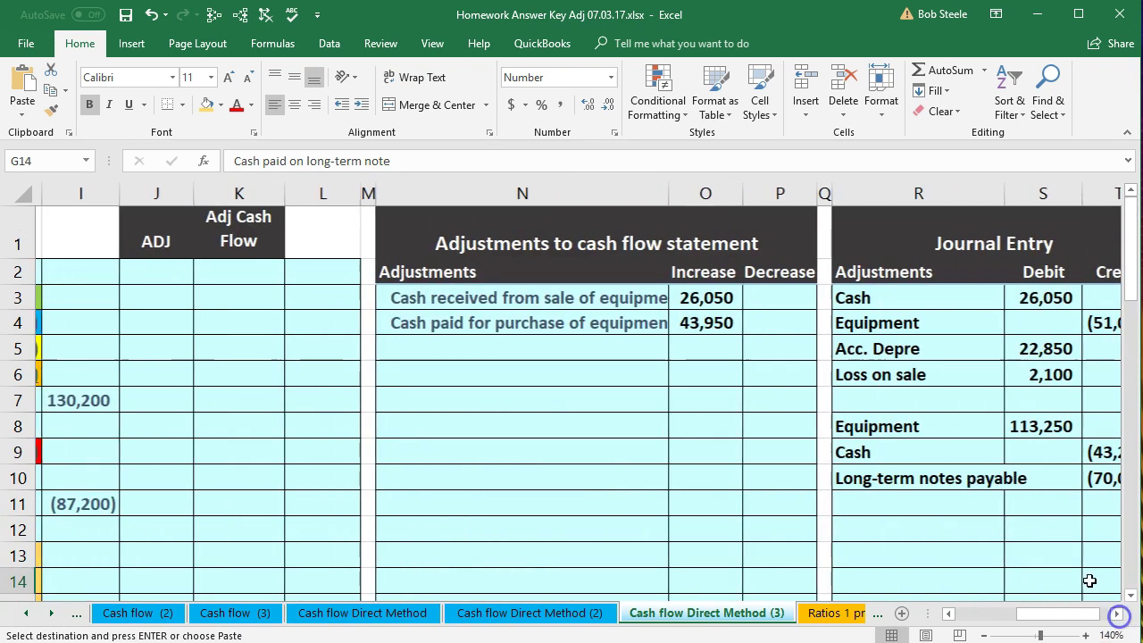
right_click(589, 355)
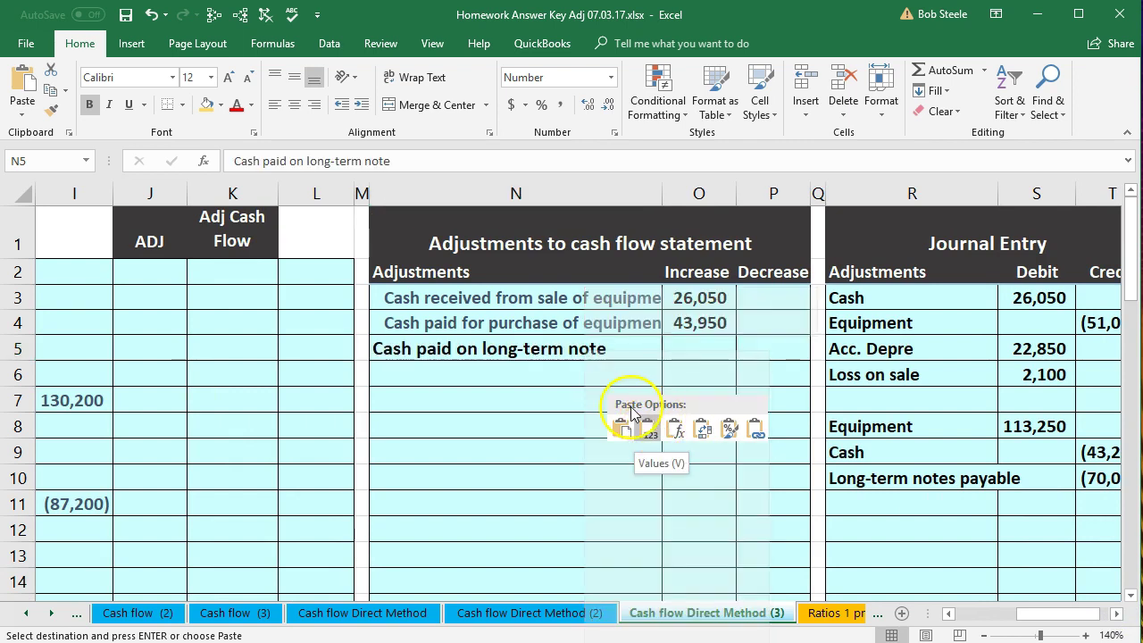
click(622, 430)
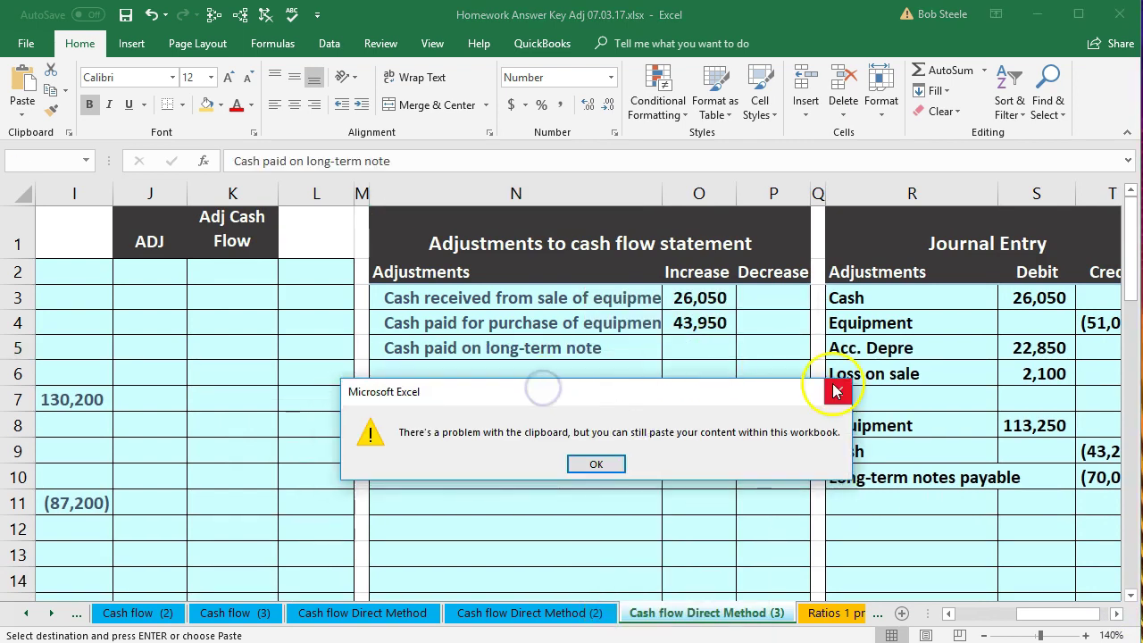
click(835, 390)
Step: Enter -SUM(O3:P4) in P5 as the balancing decrease for cash paid on the long-term note
click(773, 346)
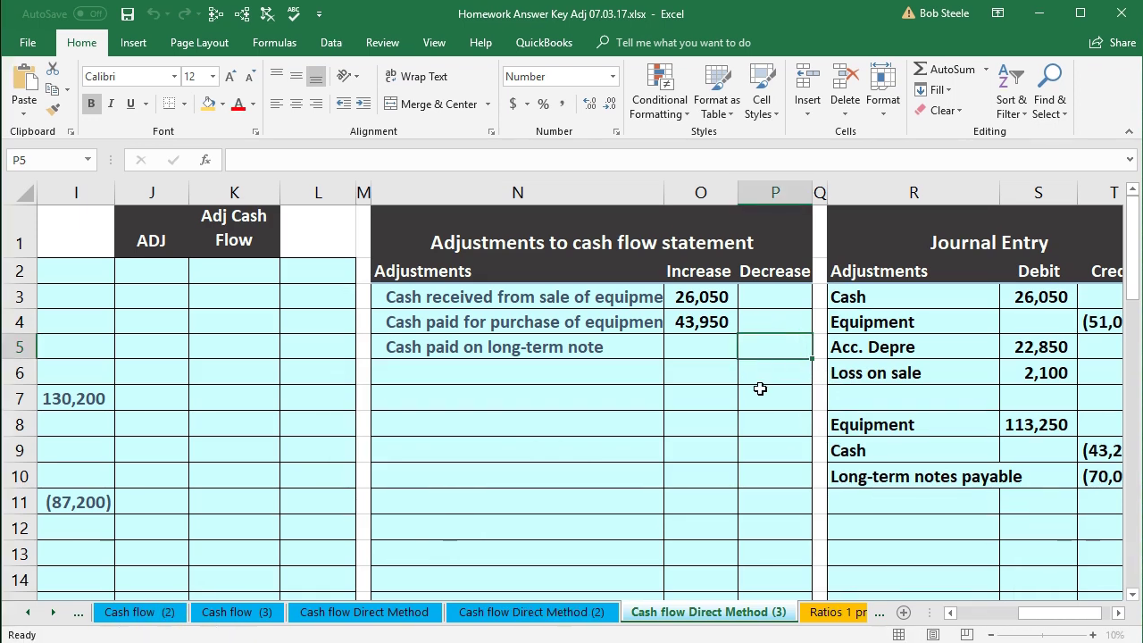
text(-sum()
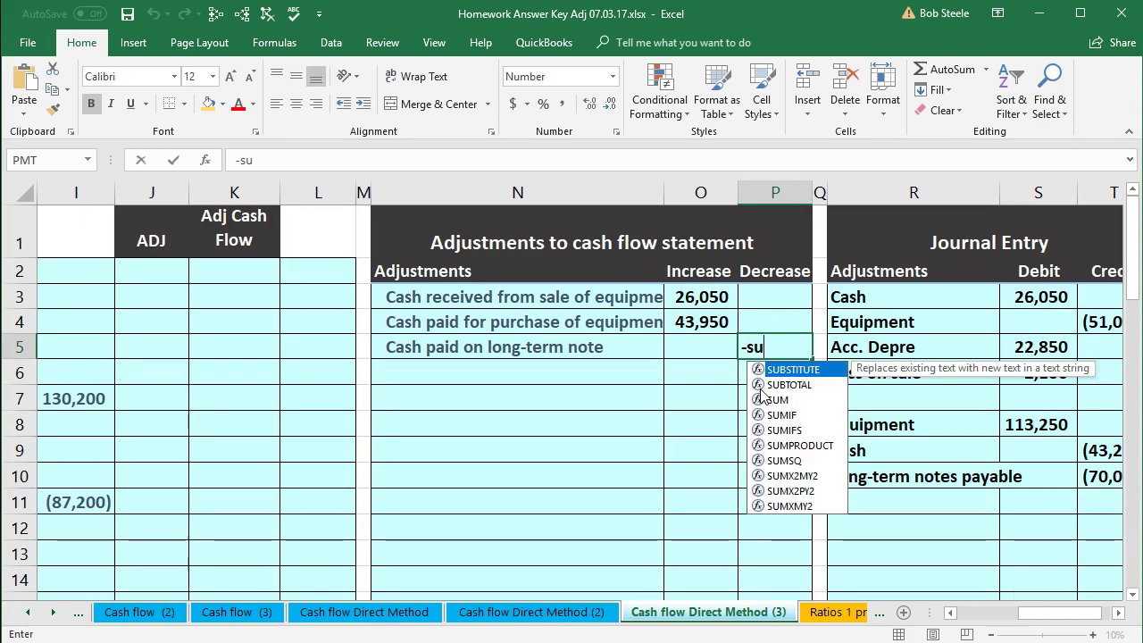
key(Up)
key(shift+Left)
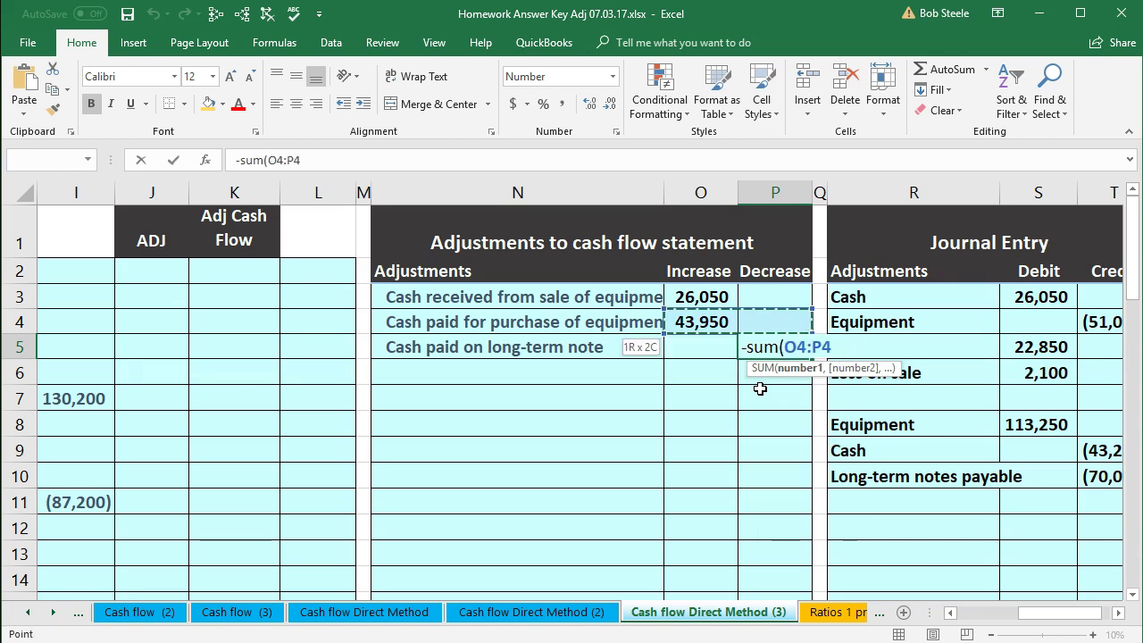
key(shift+Up)
key(Return)
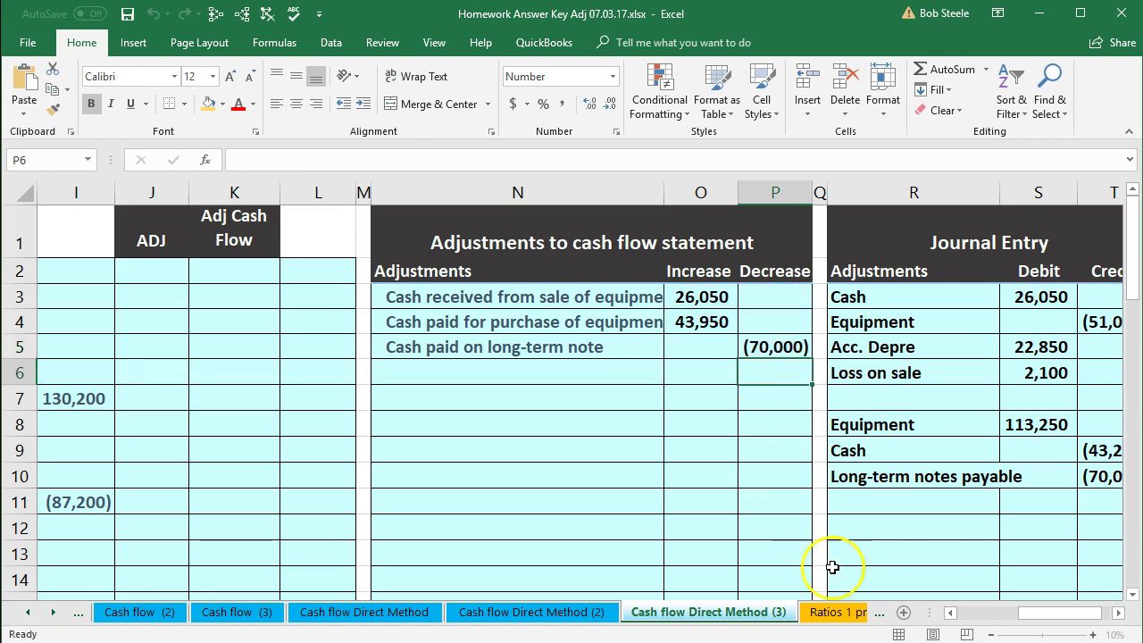
Step: Compare the long-term note adjustment with the financing section, the credit in T10, the listed transaction details and the increases in O3:O4
drag(1026, 619, 986, 617)
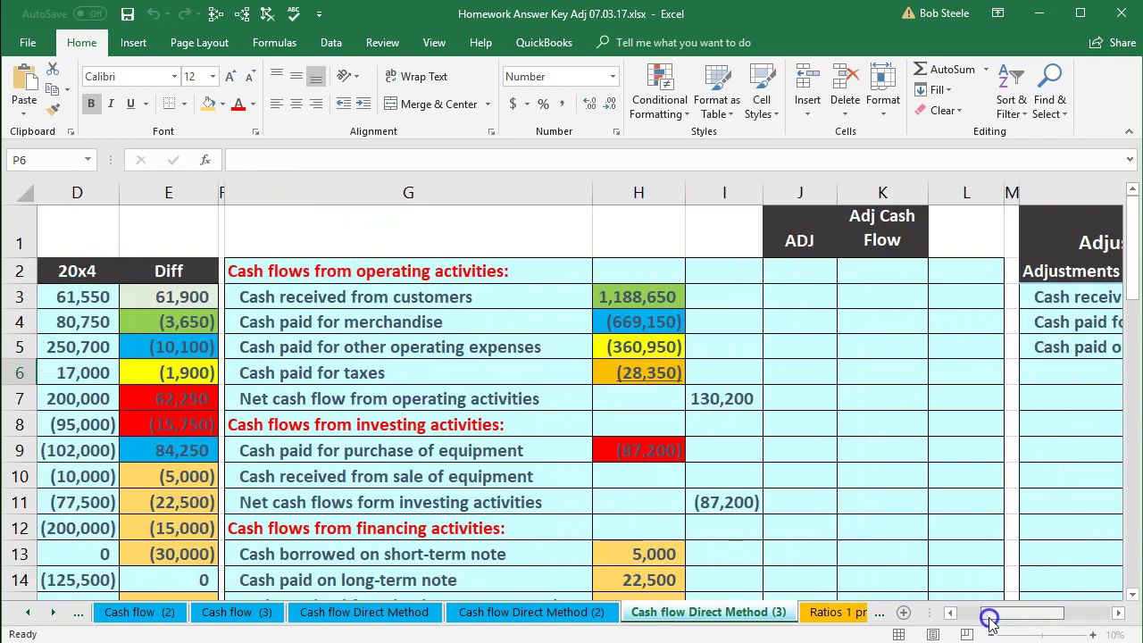
scroll(664, 517, down, 3)
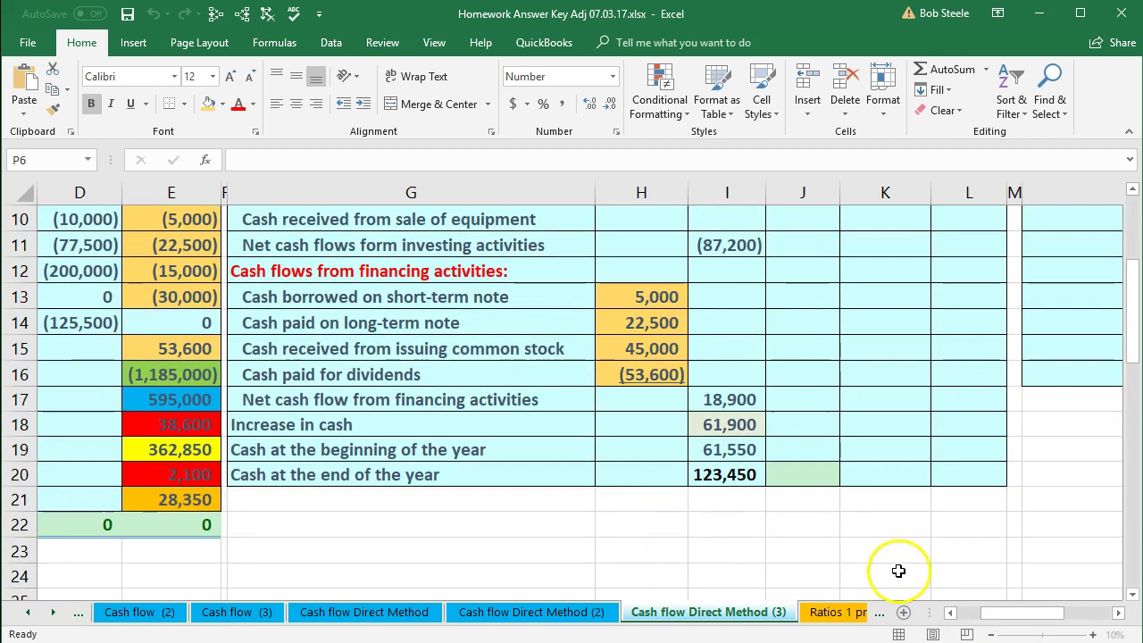
scroll(957, 544, up, 3)
click(1117, 613)
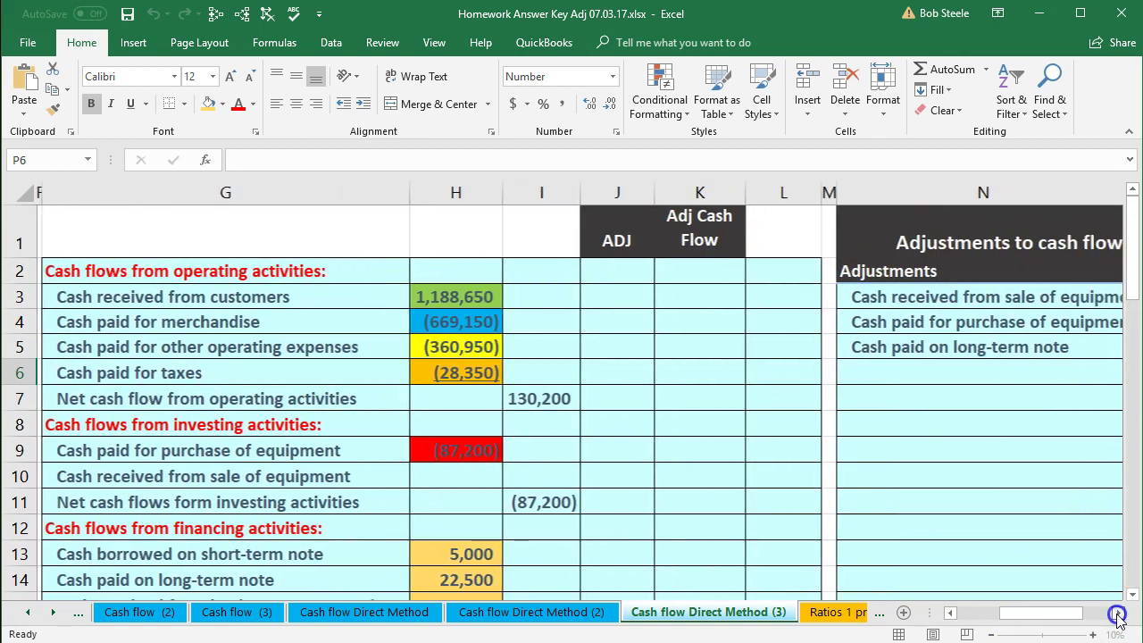
click(871, 478)
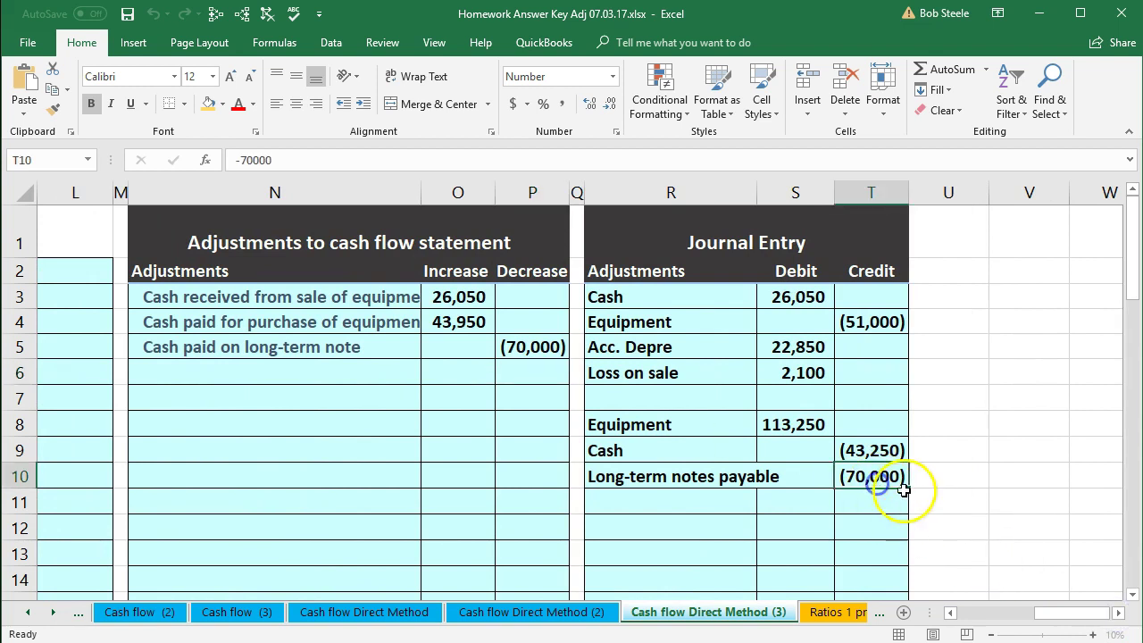
drag(1049, 622, 958, 615)
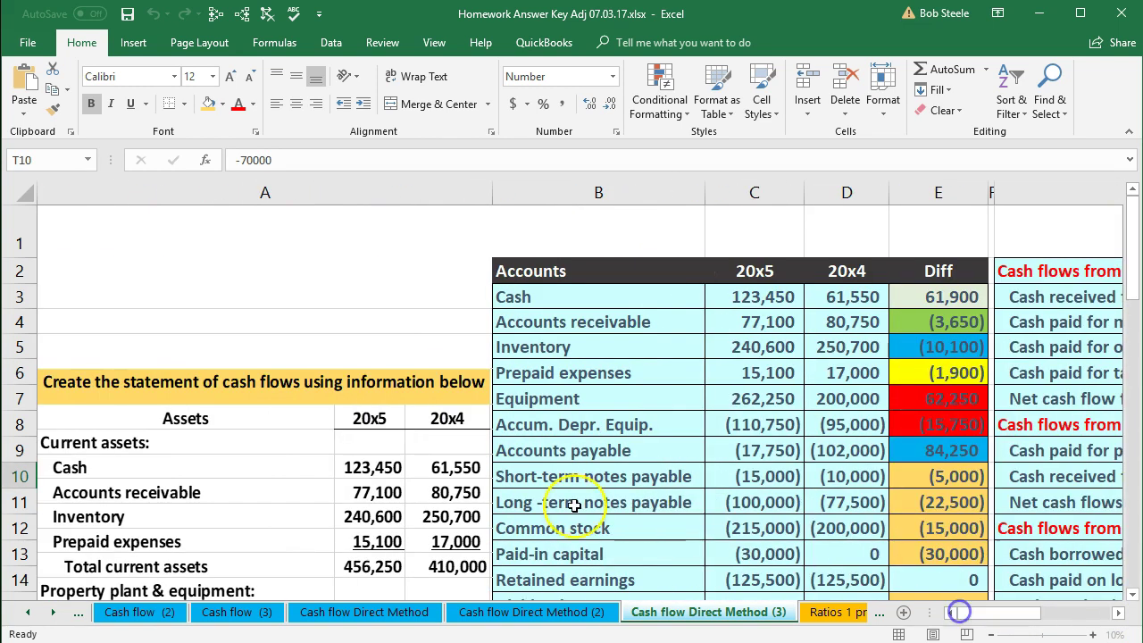
scroll(574, 506, down, 8)
scroll(574, 506, down, 6)
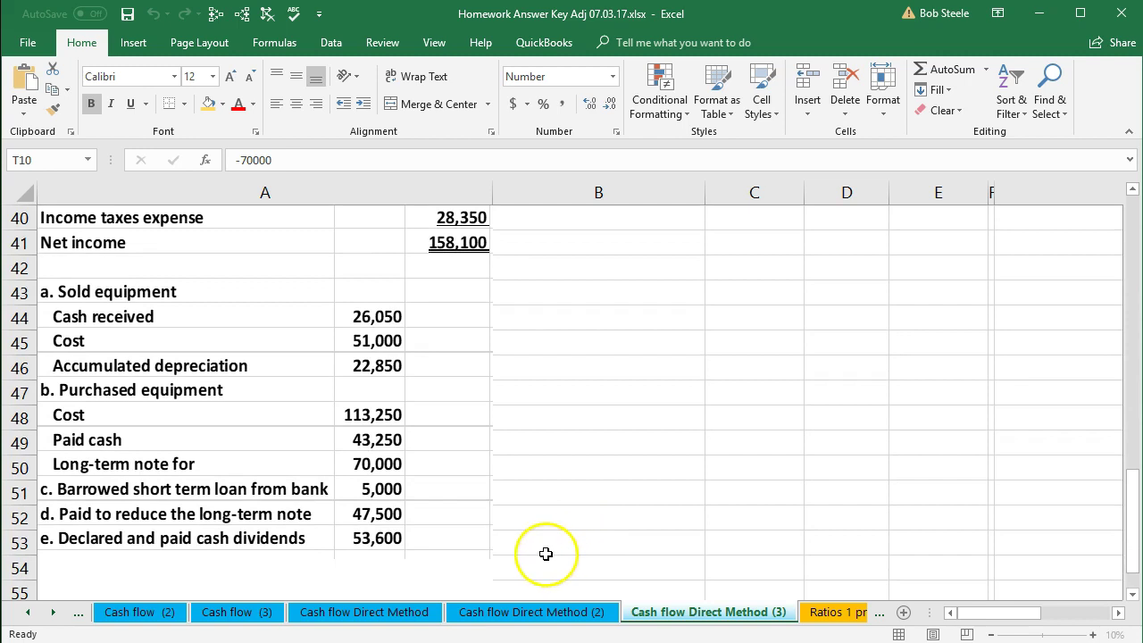
click(402, 518)
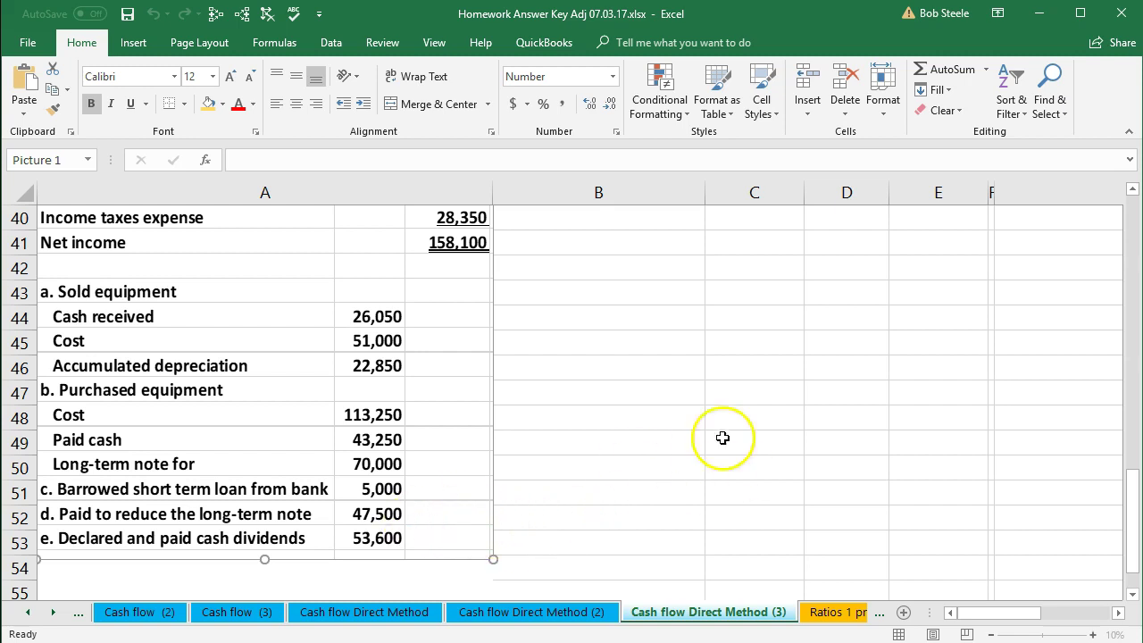
scroll(791, 432, up, 13)
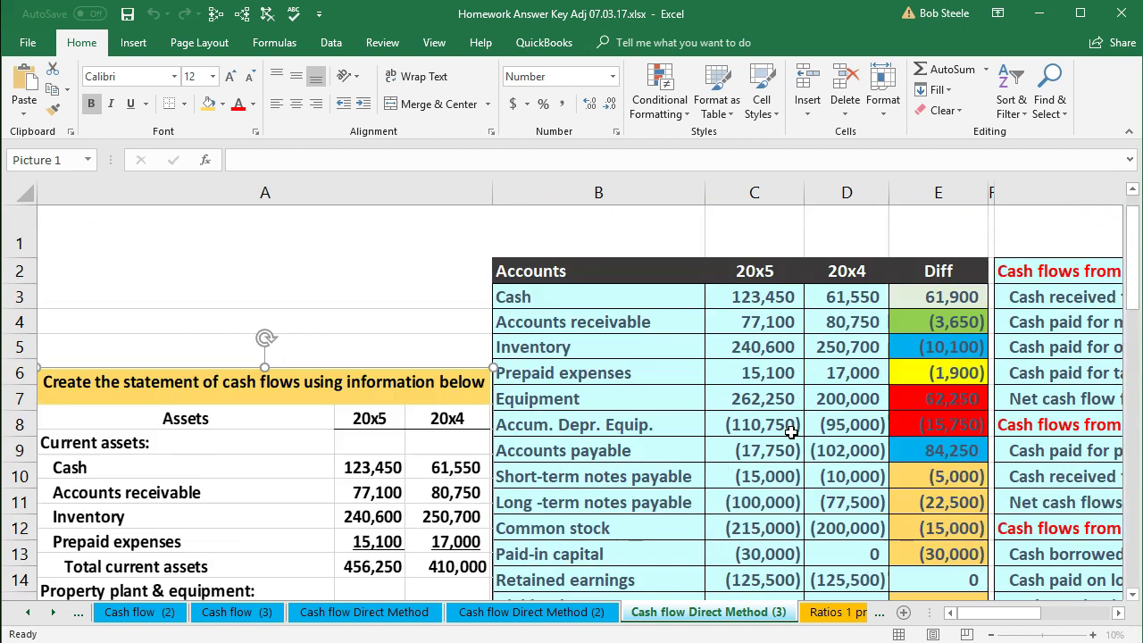
drag(1118, 612, 1119, 617)
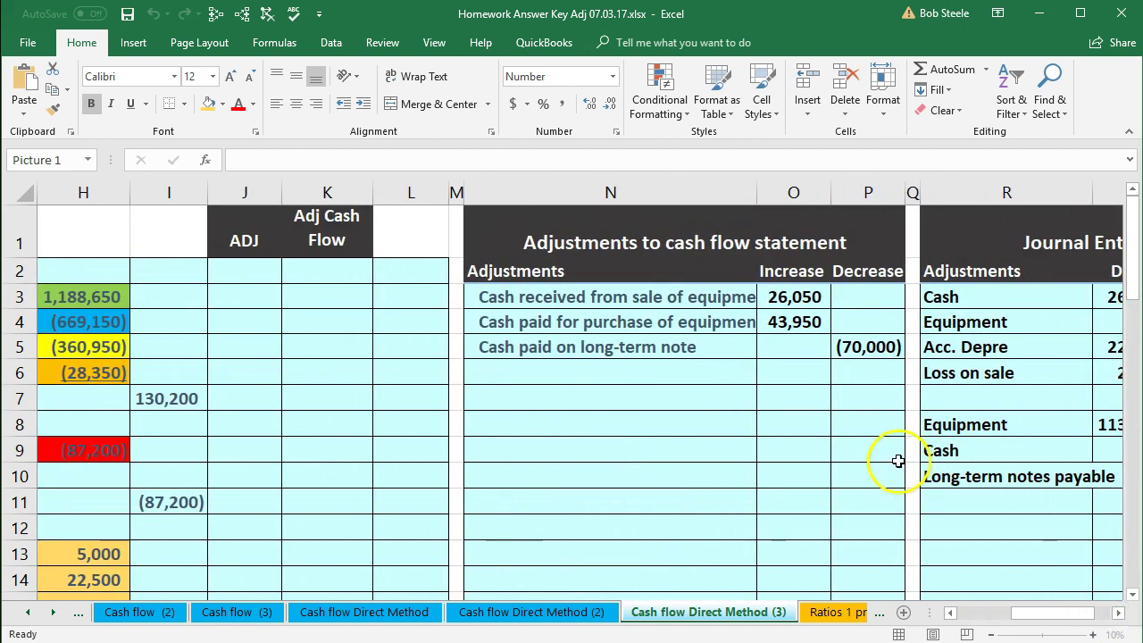
drag(793, 298, 805, 323)
click(845, 315)
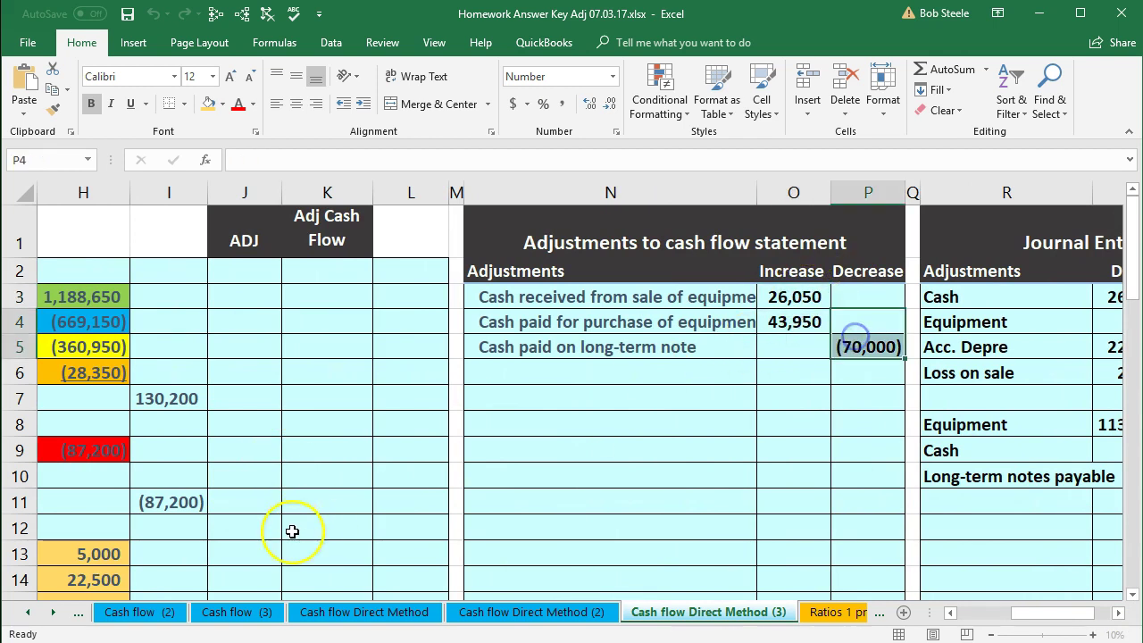
Step: Check the ending cash total in I20 of the cash flow statement against the entries in the adjustments table
scroll(293, 530, down, 2)
scroll(291, 531, down, 1)
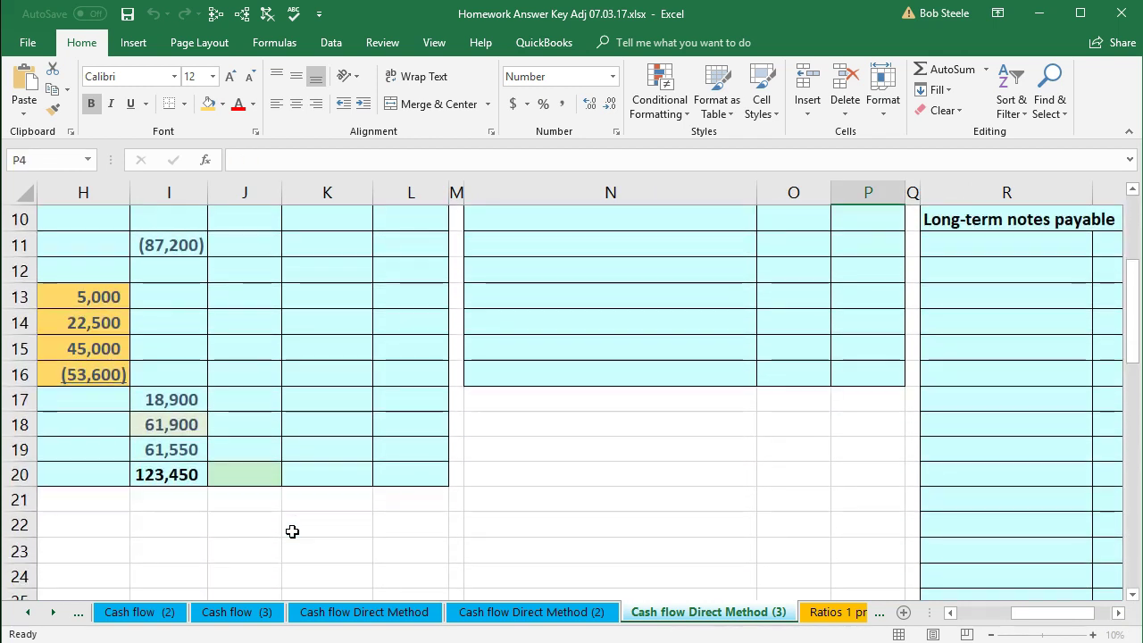
click(168, 475)
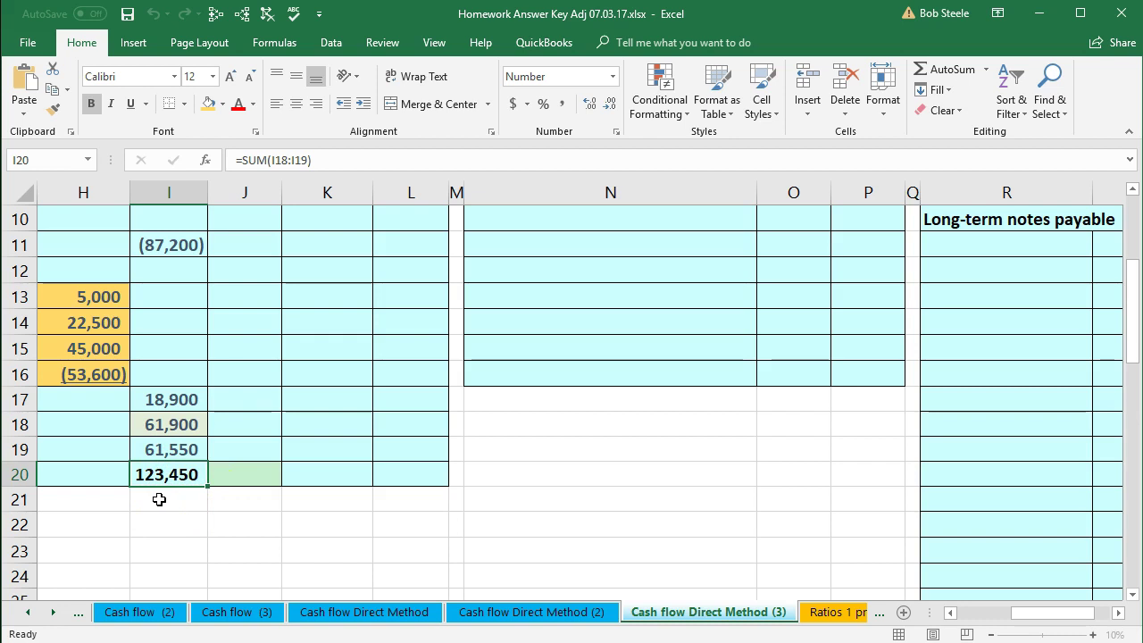
scroll(217, 525, up, 1)
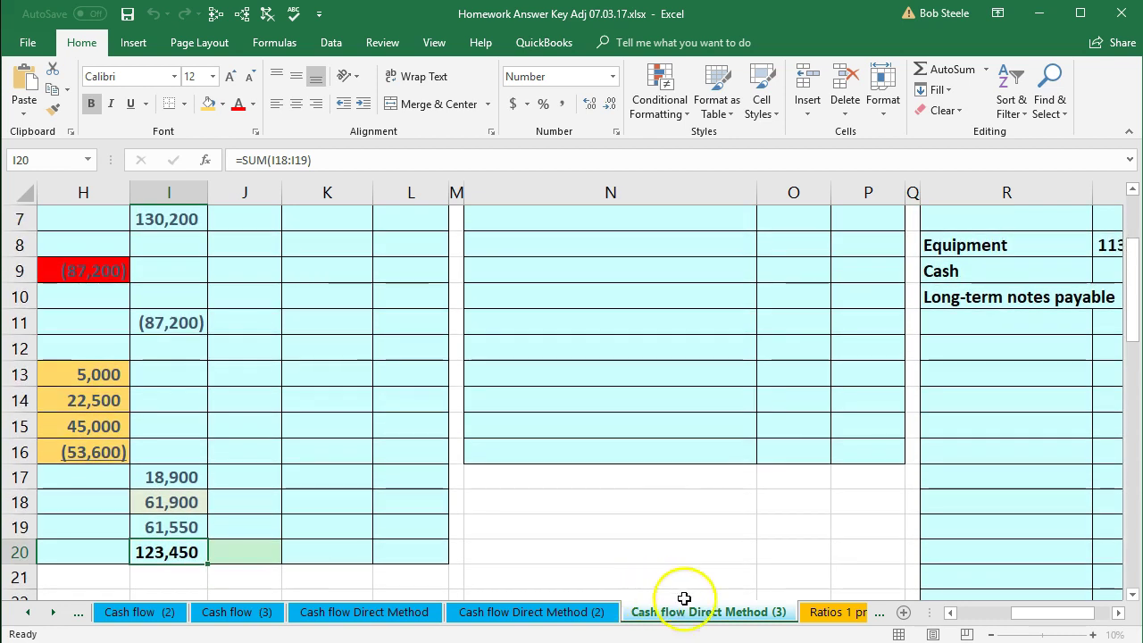
scroll(894, 556, up, 2)
click(631, 481)
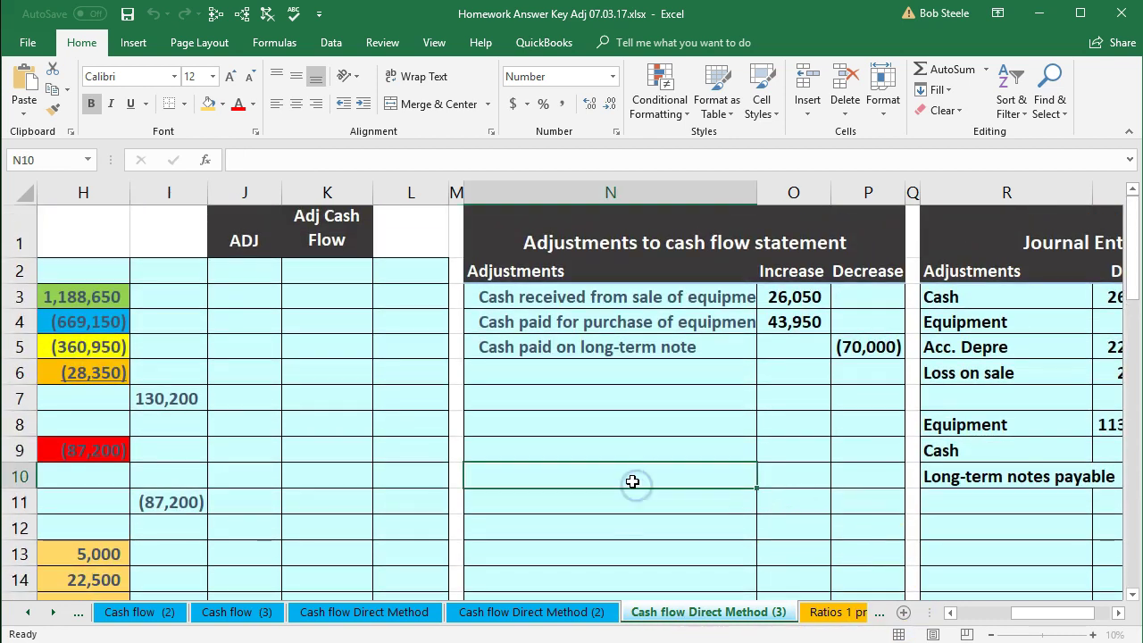
key(Left)
key(Left)
key(Left)
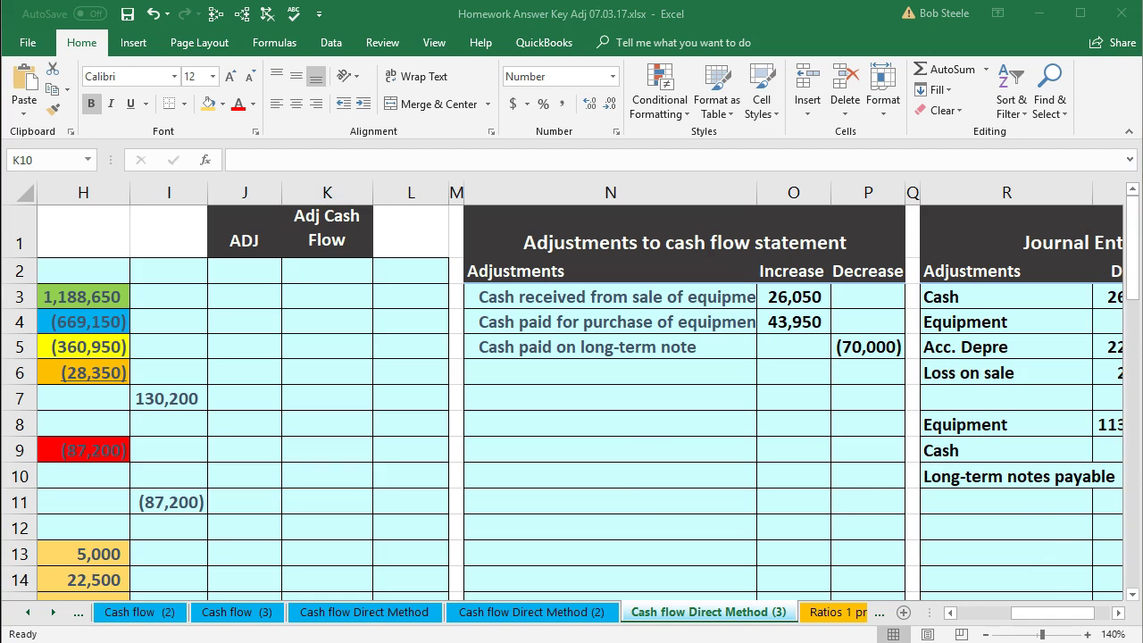
Step: Review the cash paid for purchase of equipment line and its row in the ADJ and Adj Cash Flow columns
click(228, 440)
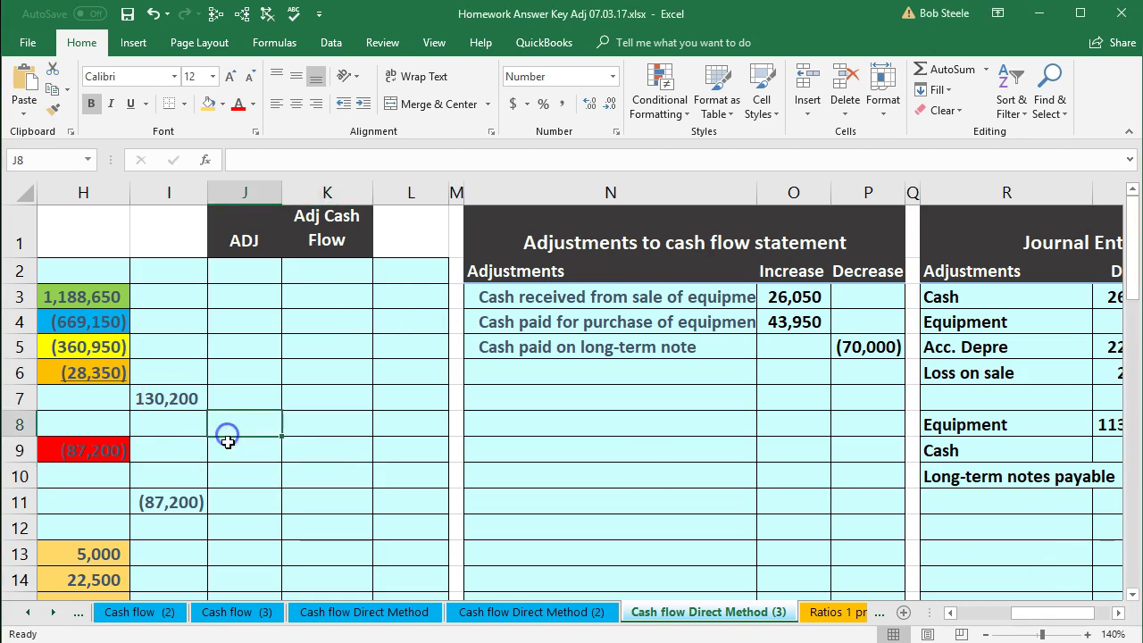
key(Left)
key(Left)
key(Left)
key(Left)
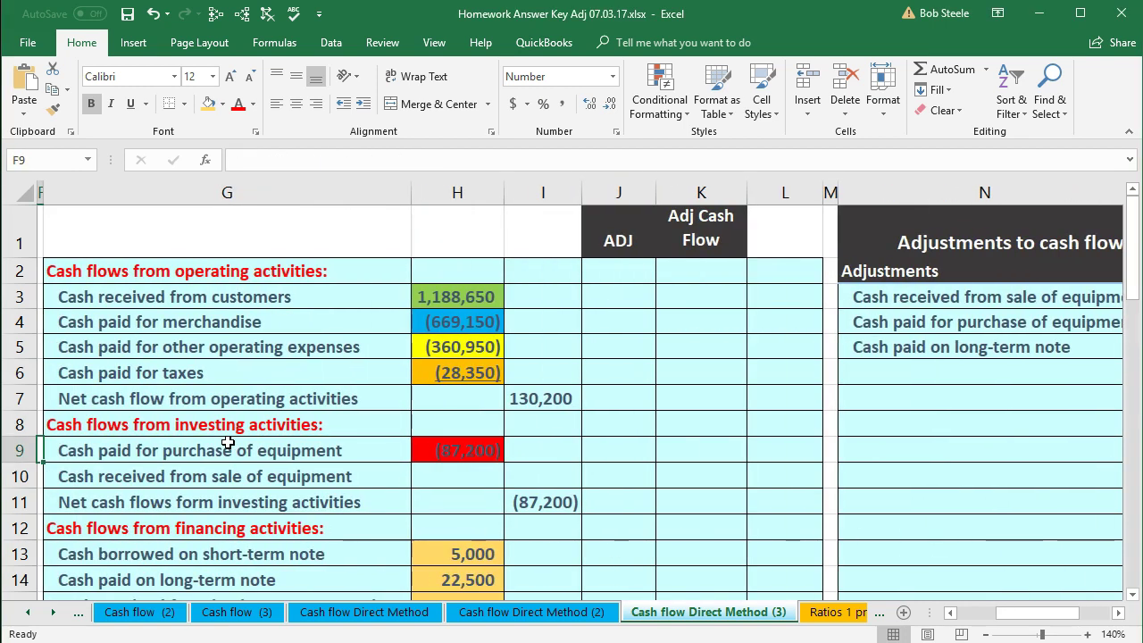
key(Right)
key(Right)
key(Right)
key(Right)
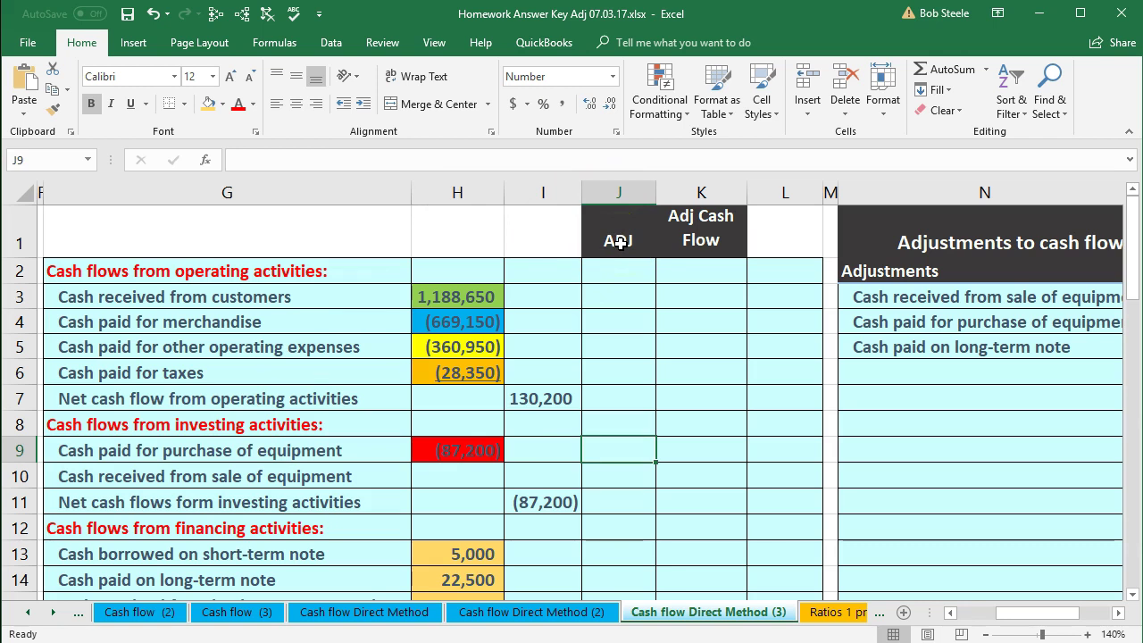
scroll(619, 307, left, 3)
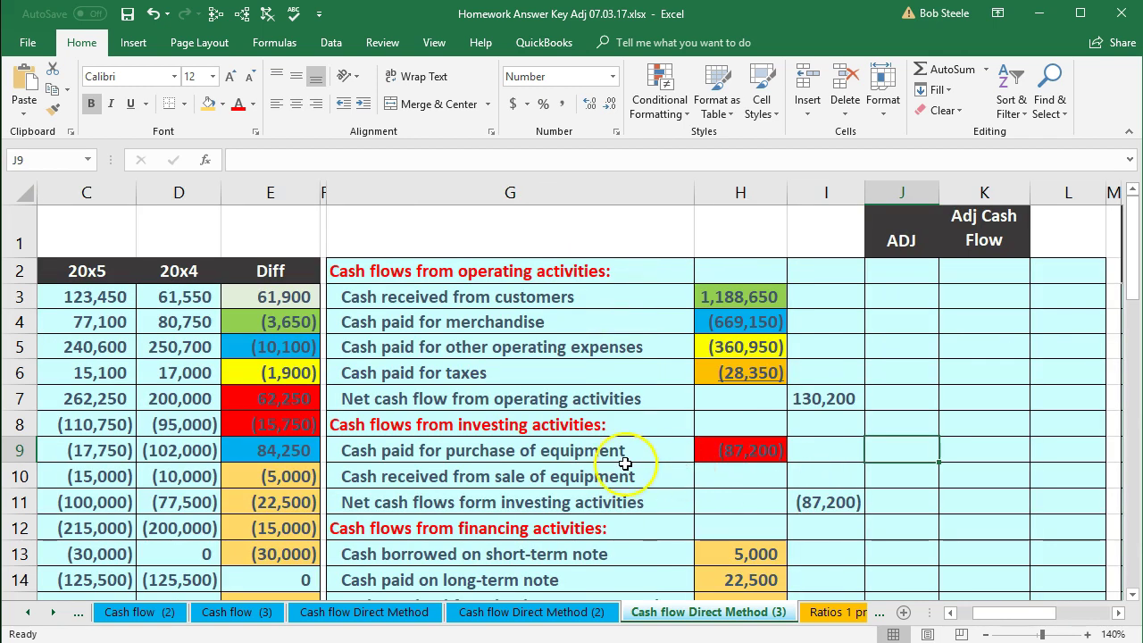
click(584, 454)
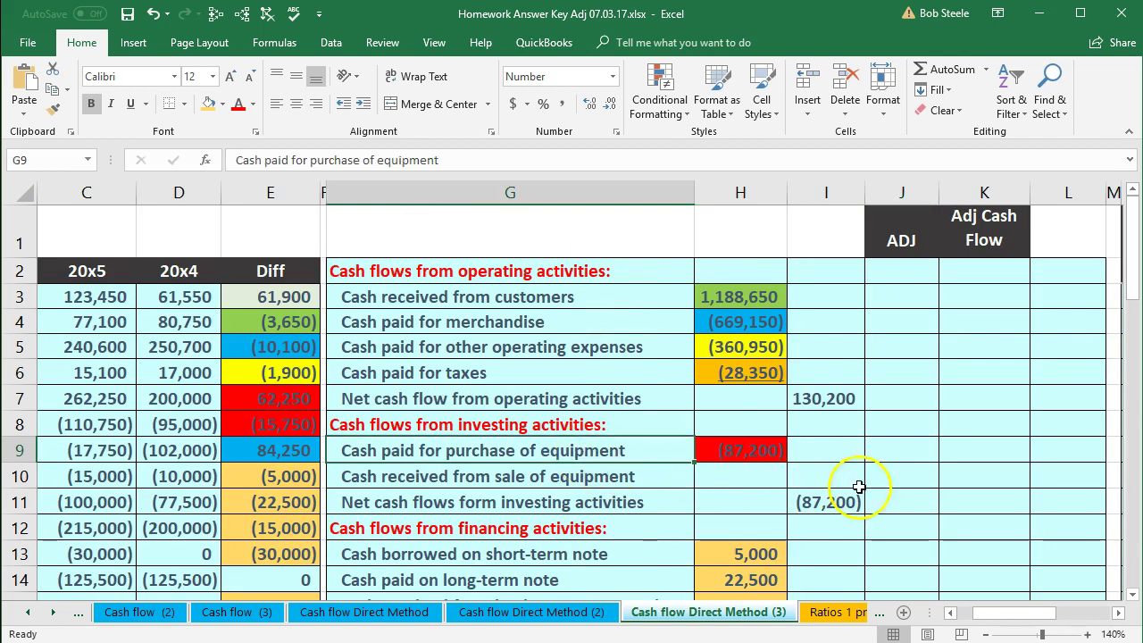
Step: Link the ADJ cell J9 for cash paid for purchase of equipment to the increase in O4 with =O4
click(908, 455)
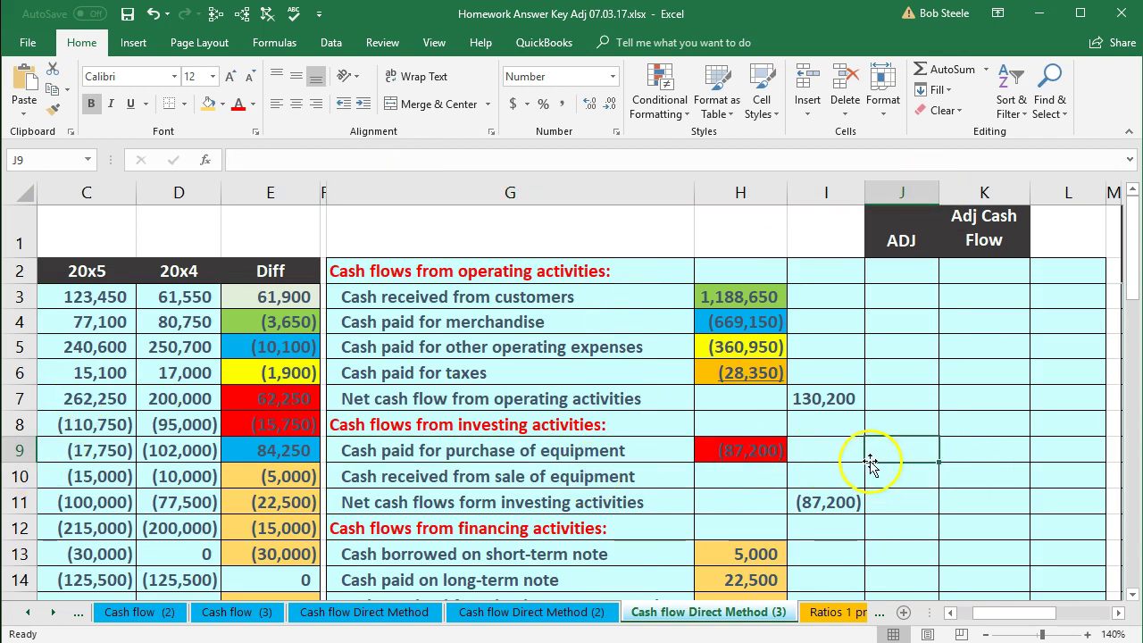
text(=)
key(Right)
key(Right)
key(Right)
key(Right)
key(Right)
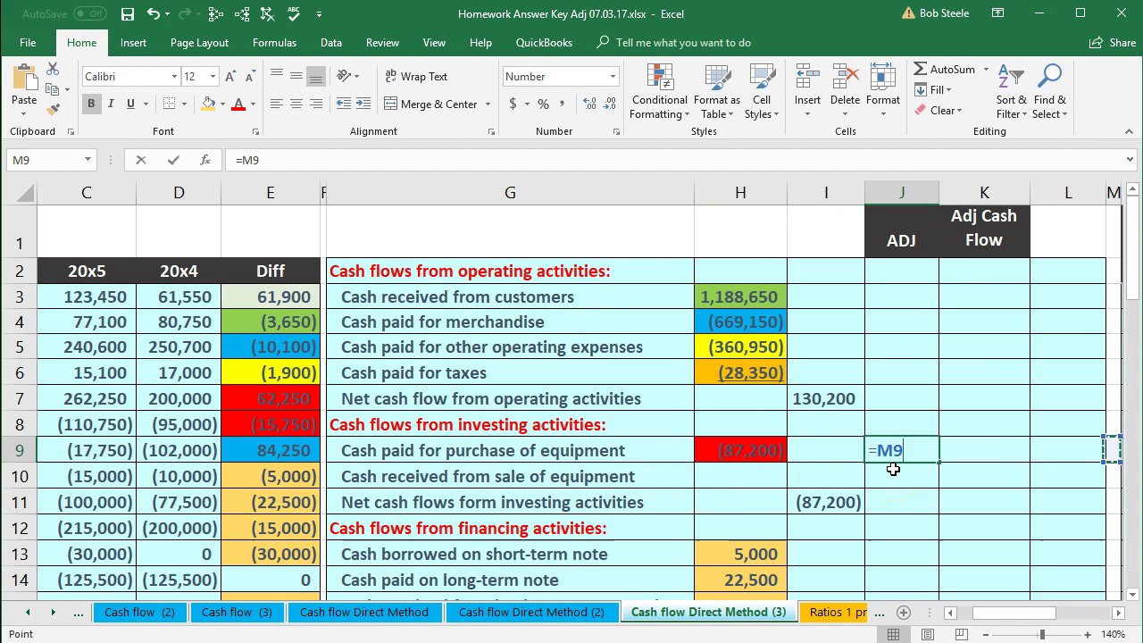
key(Up)
key(Up)
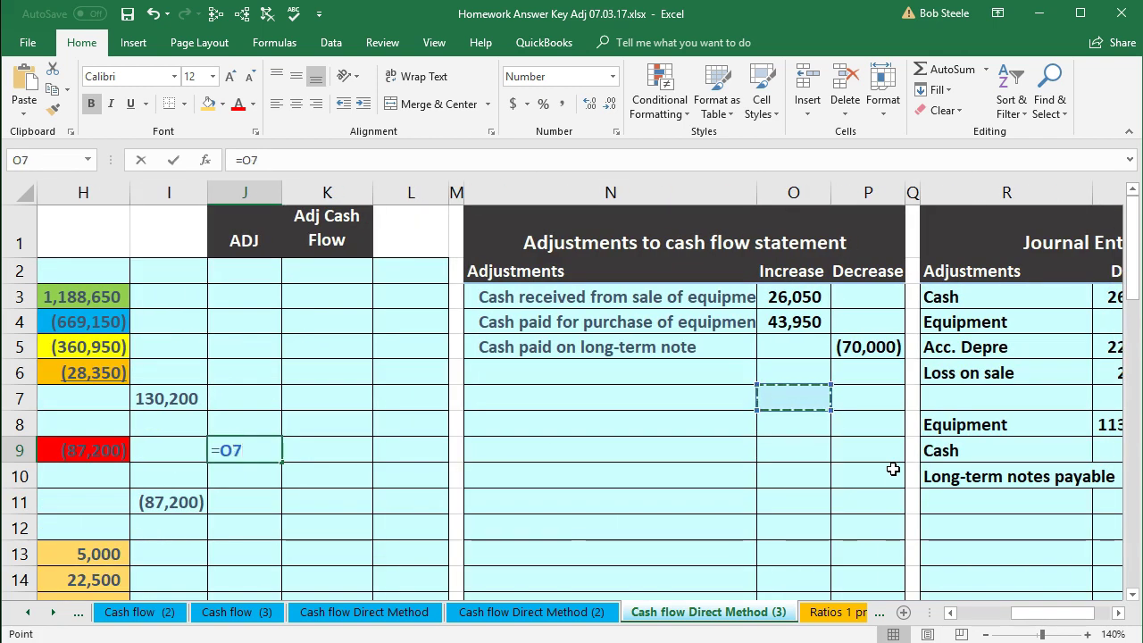
key(Up)
key(Up)
key(Up)
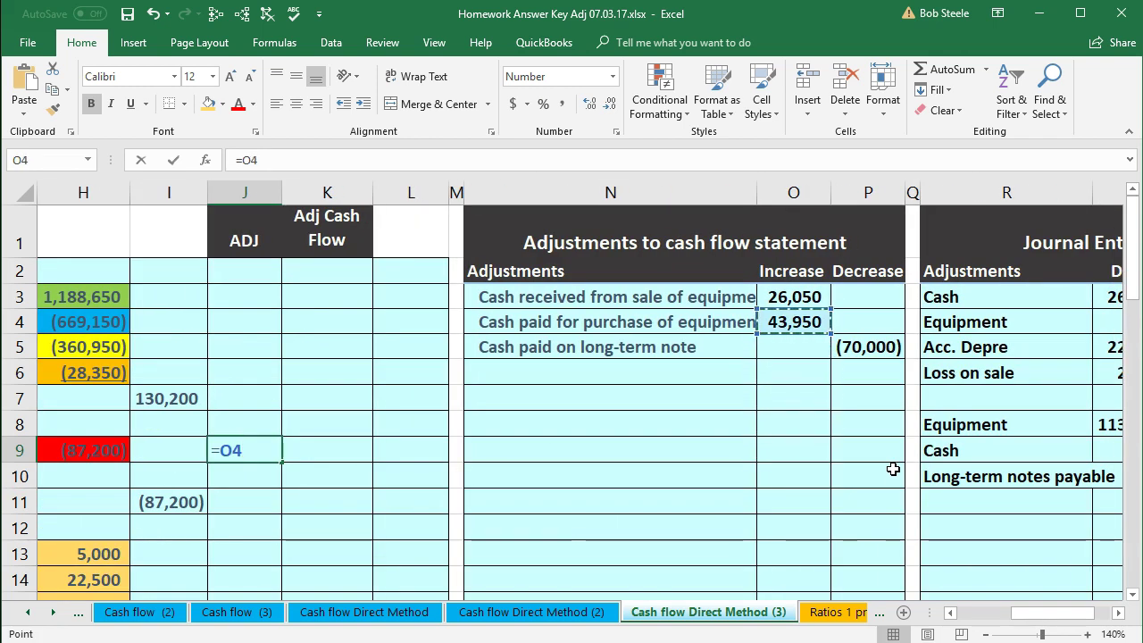
key(Return)
Step: Calculate the adjusted cash flow for the purchase of equipment in K9 with =H9+J9
key(Right)
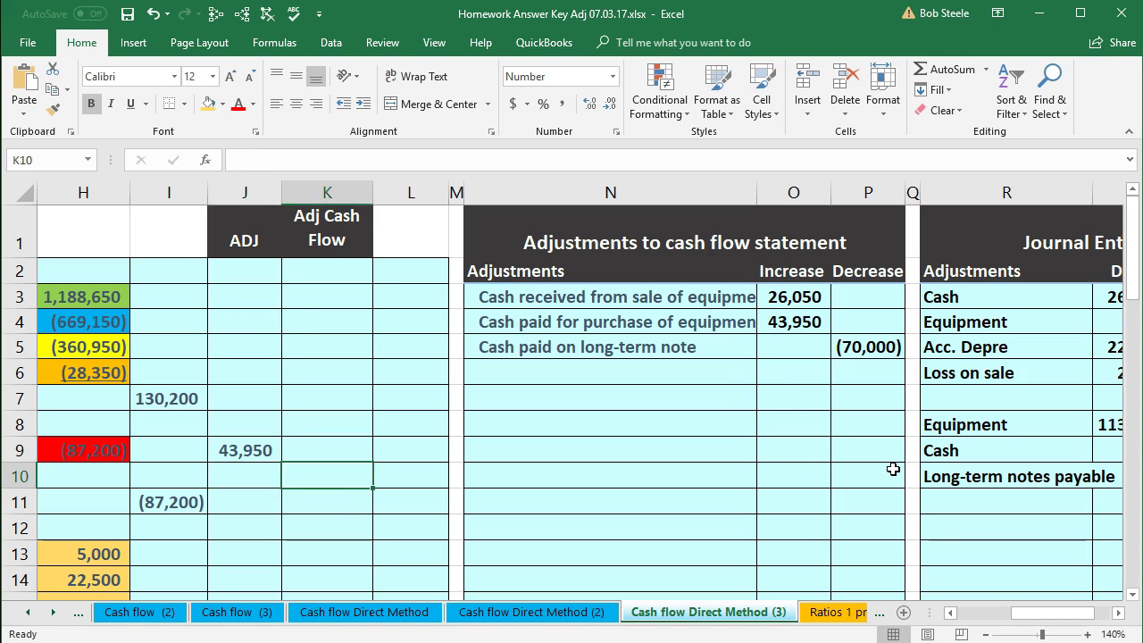
key(Up)
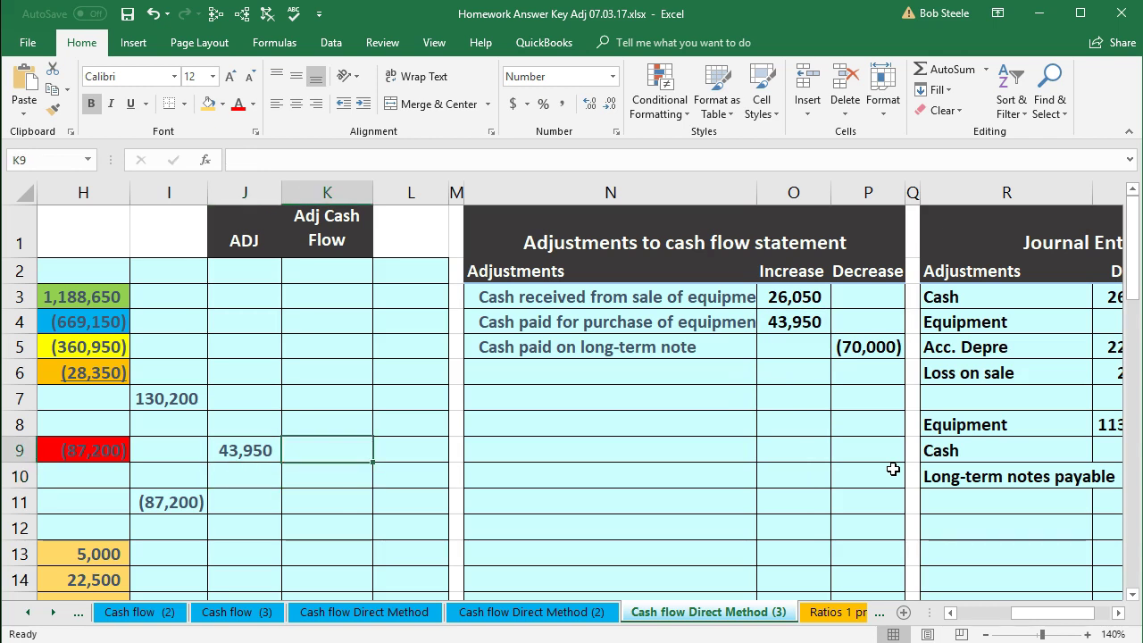
key(Left)
key(Left)
key(Left)
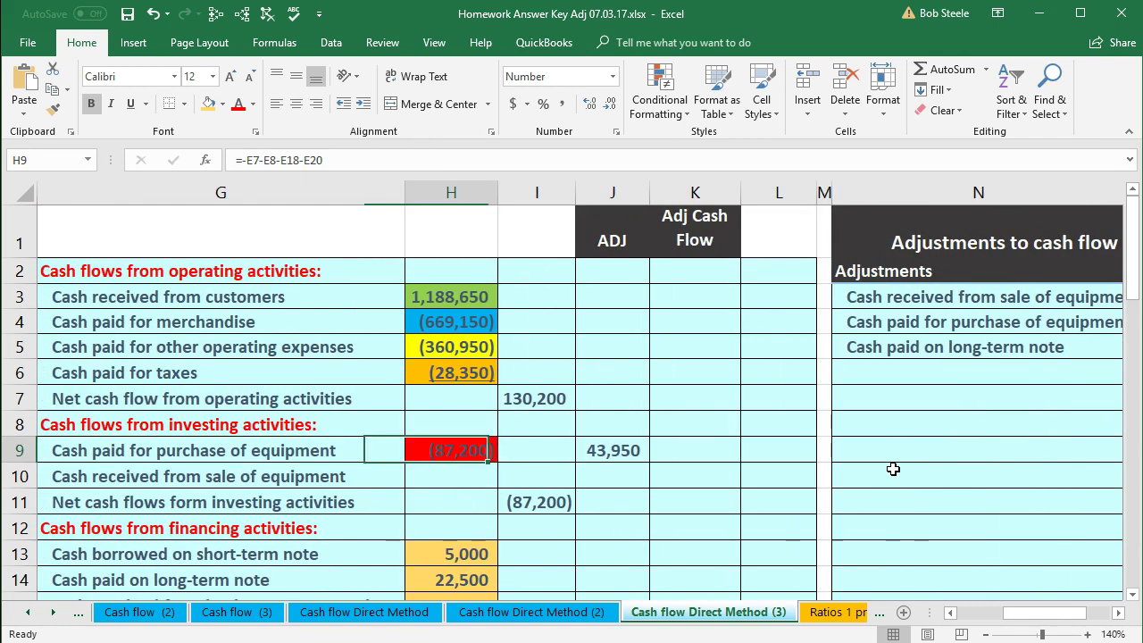
key(Right)
key(Right)
key(Right)
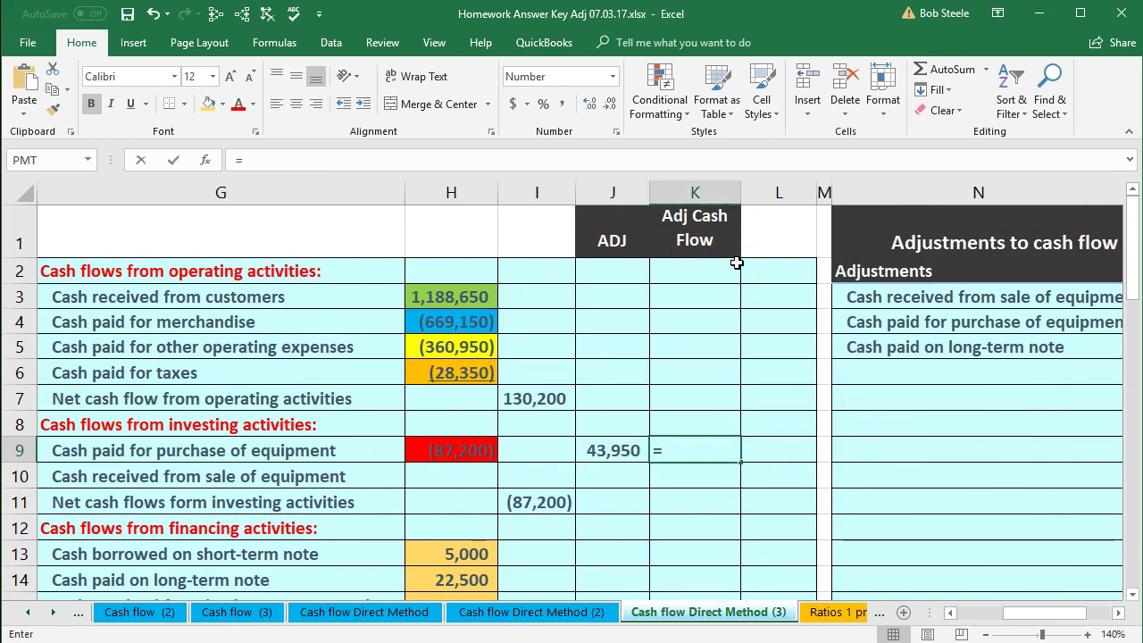
click(455, 451)
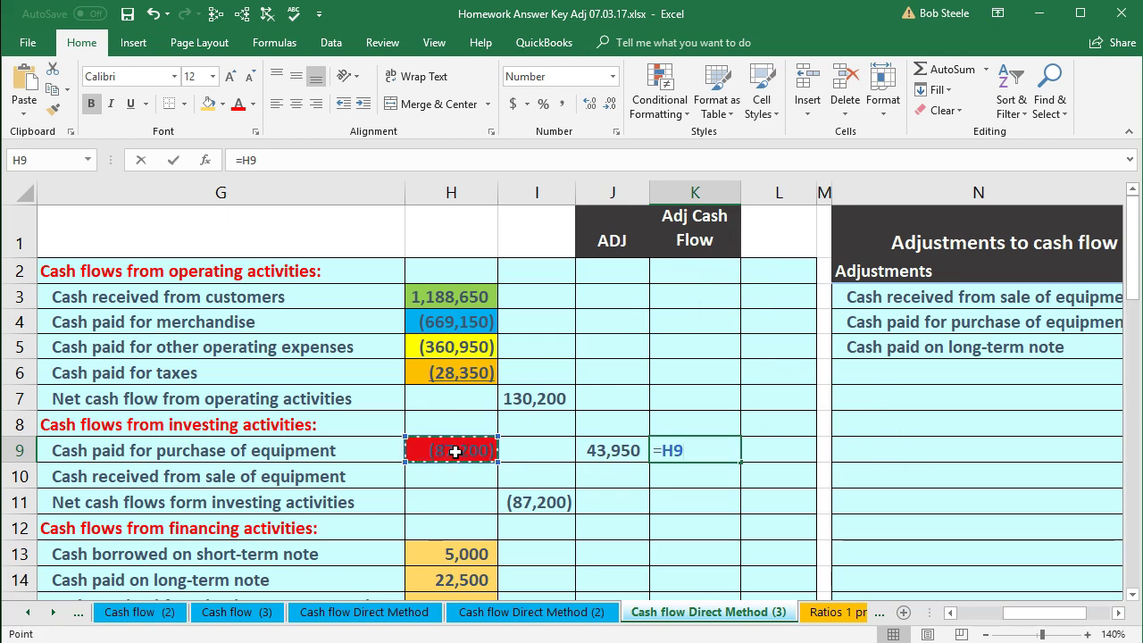
text(+)
click(611, 451)
key(Return)
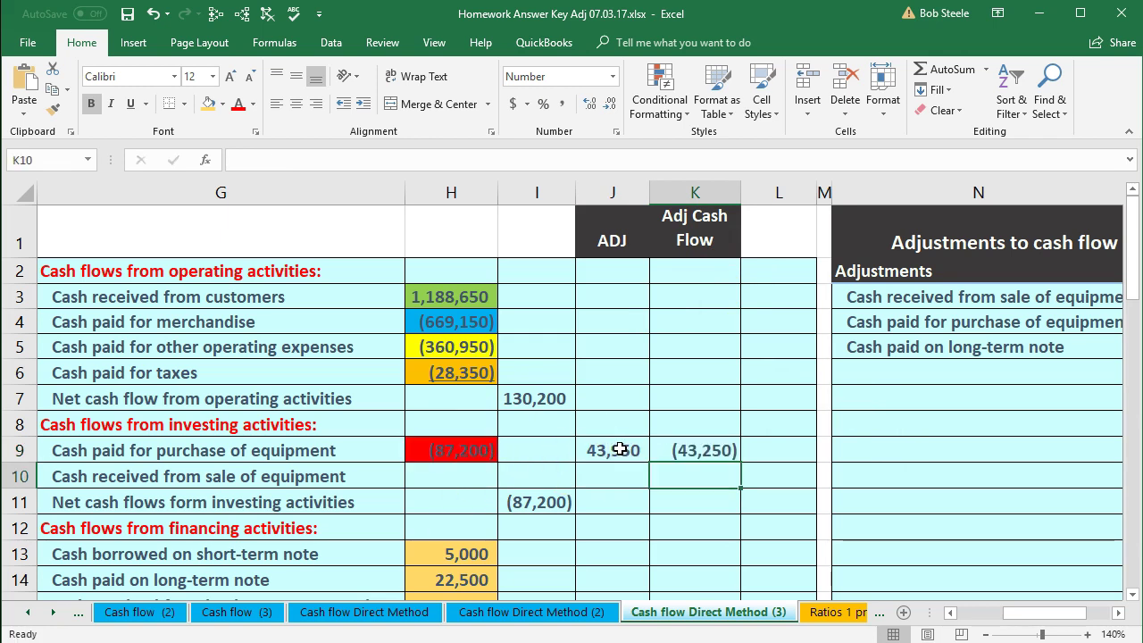
Step: Compare the adjusted equipment purchase amount in K9 with the paid cash figure in the purchased equipment details
click(698, 451)
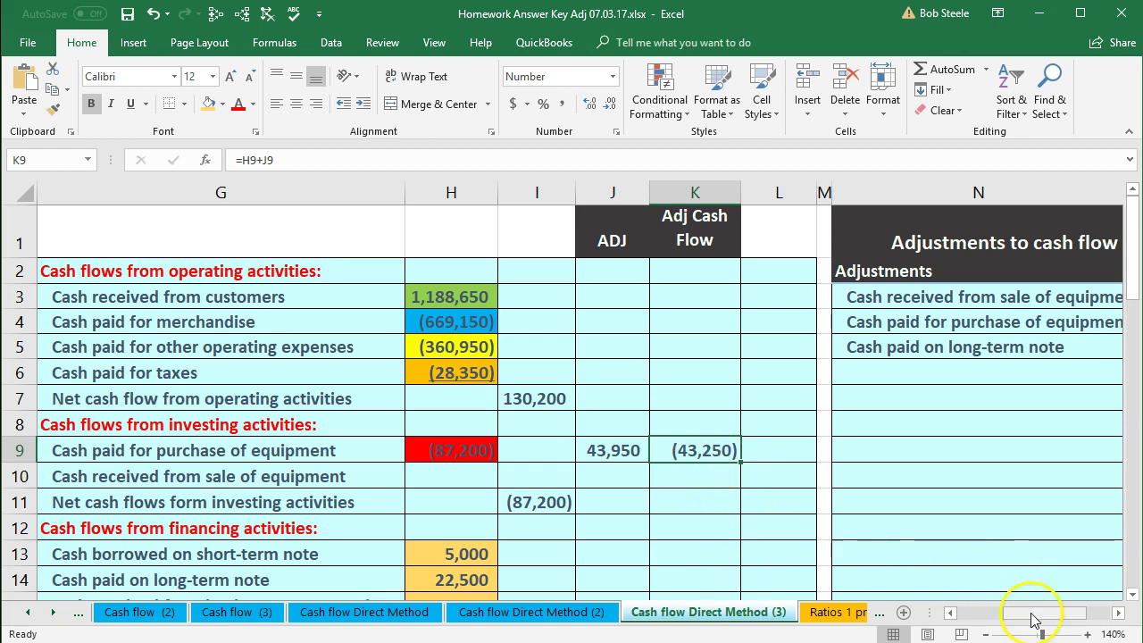
scroll(1028, 613, left, 3)
scroll(509, 498, down, 3)
scroll(508, 499, down, 9)
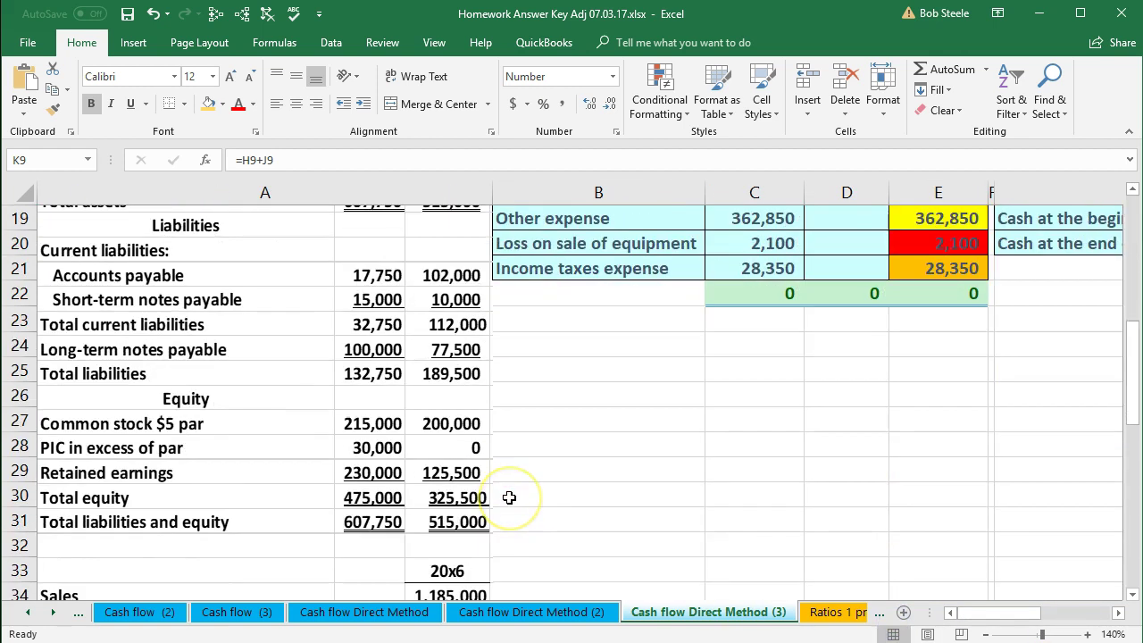
scroll(509, 497, down, 1)
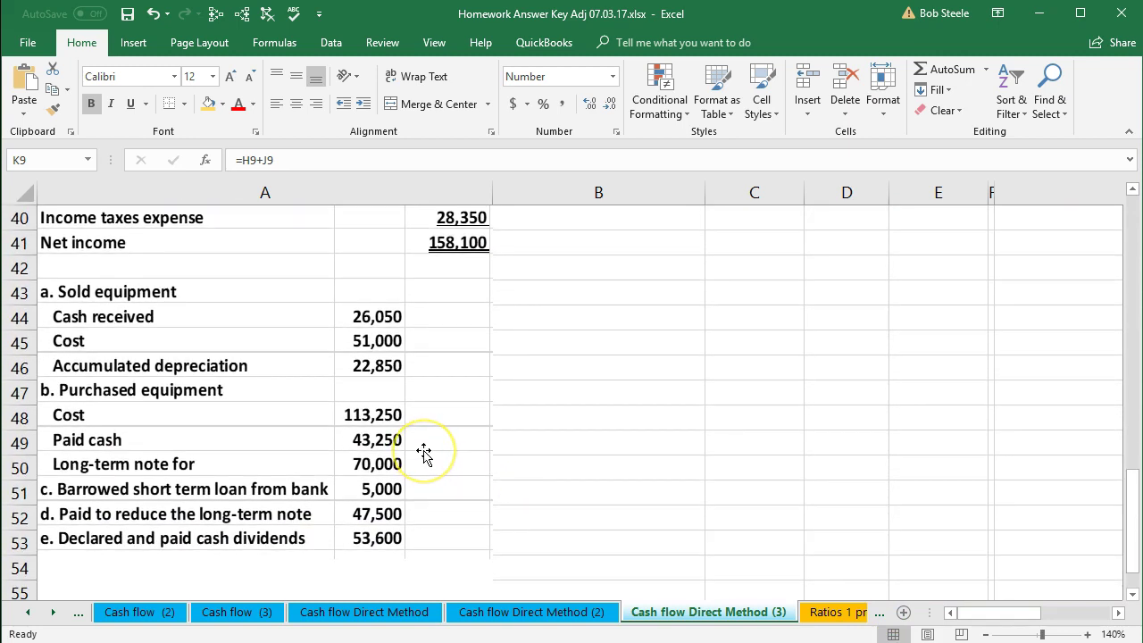
scroll(719, 439, up, 13)
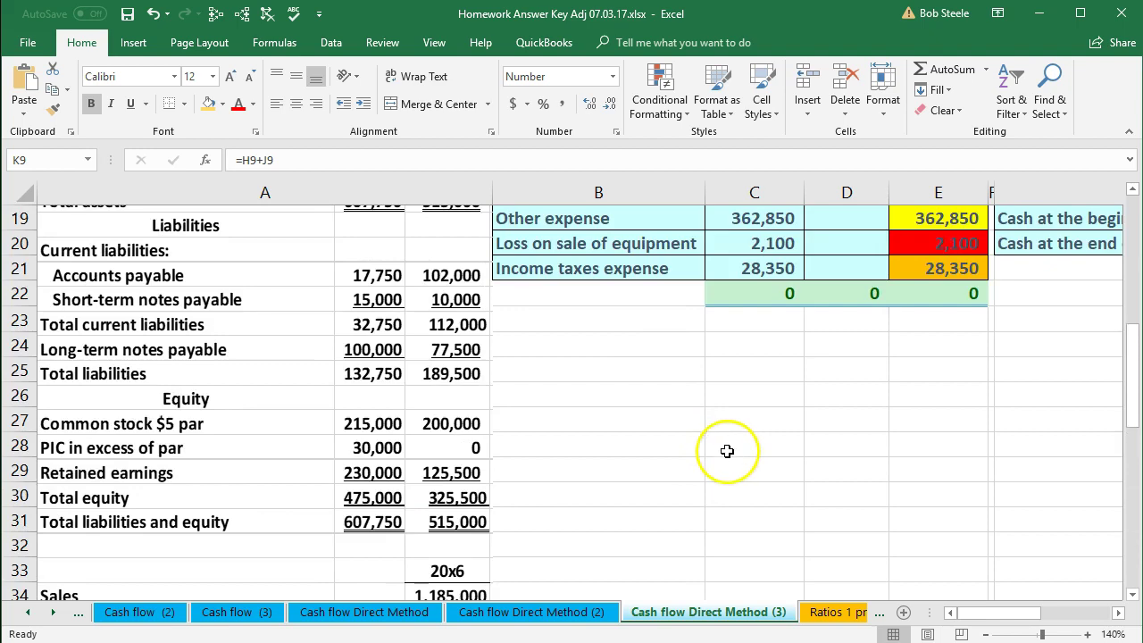
drag(1013, 618, 1066, 613)
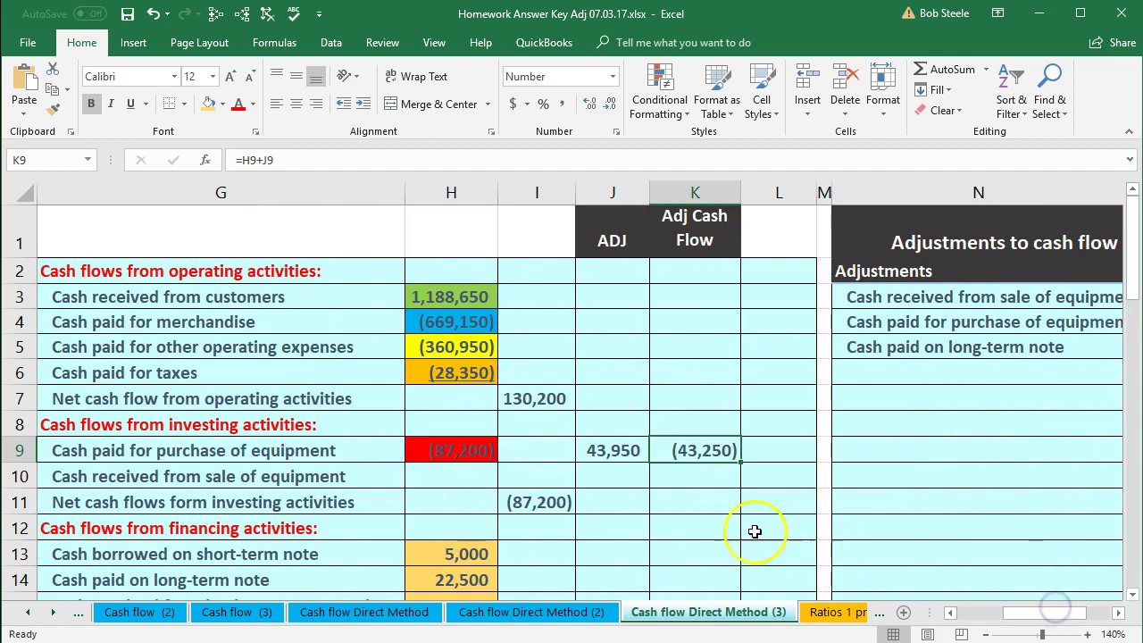
Step: Link the ADJ cell J10 for cash received from sale of equipment to the increase in O3 with =O3
click(591, 477)
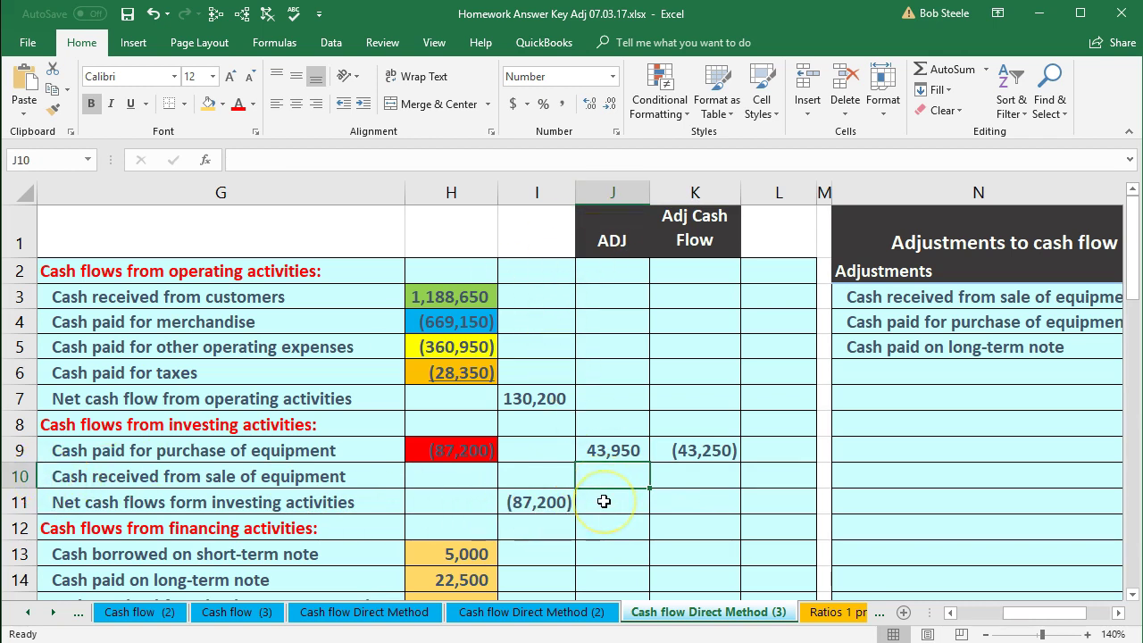
key(Right)
key(Right)
key(Right)
key(Right)
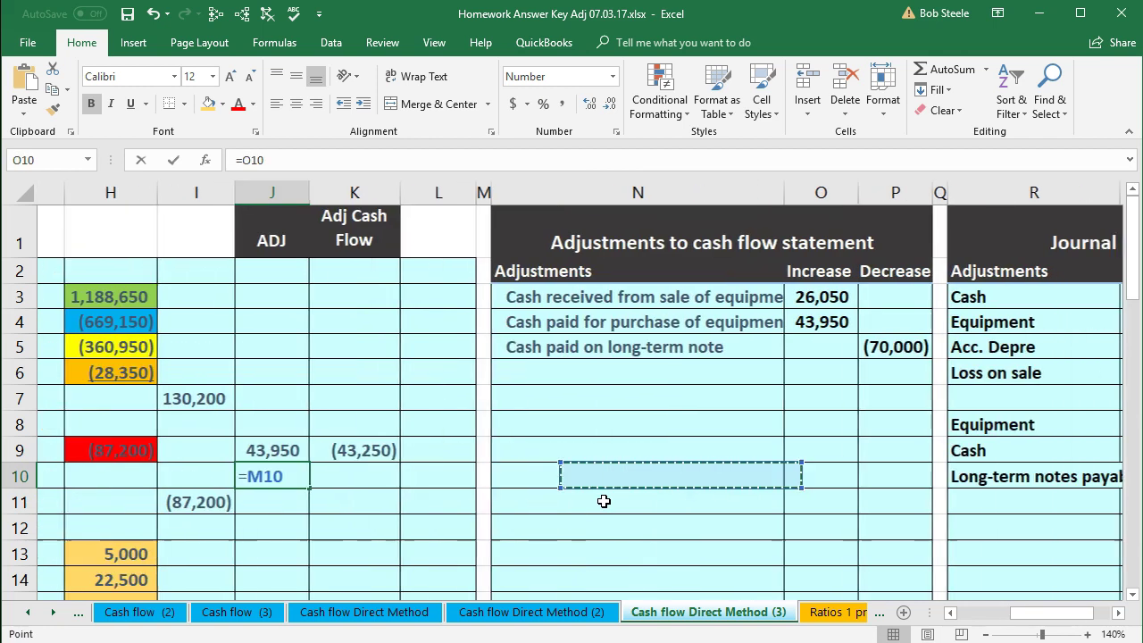
key(Up)
key(Up)
key(Up)
key(Up)
key(Up)
key(Up)
key(Up)
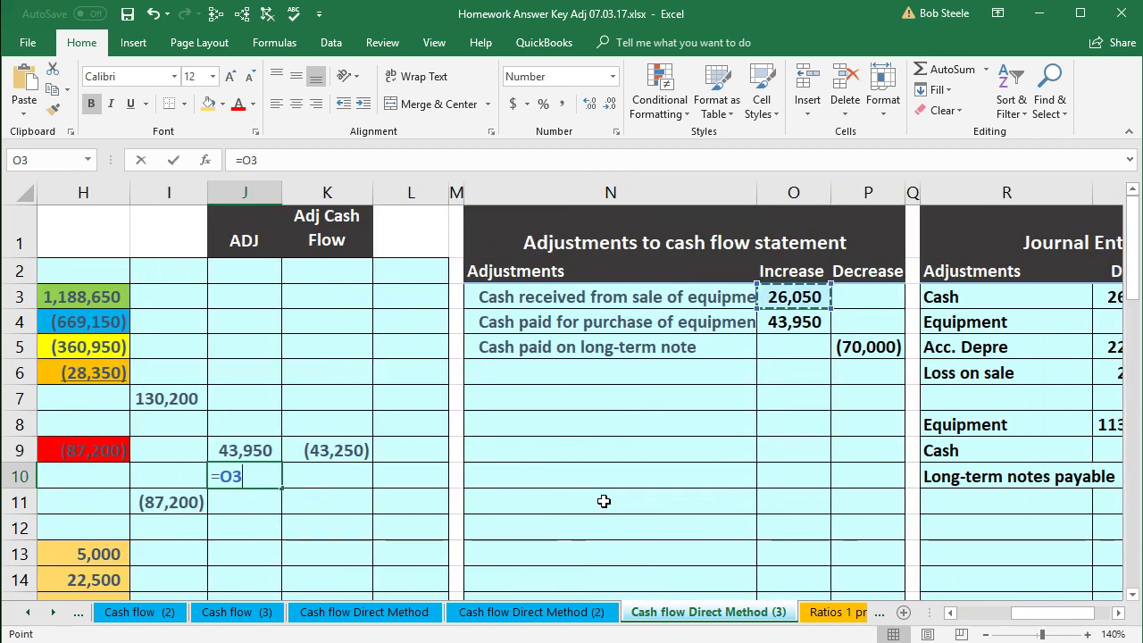
key(Return)
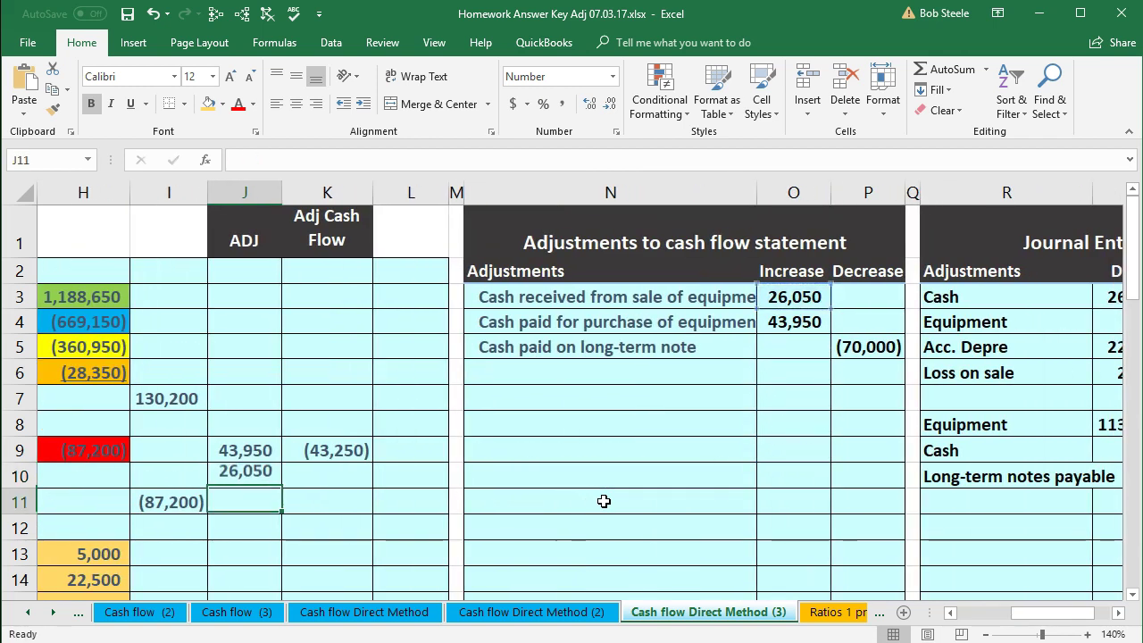
Step: Calculate the adjusted cash flow for the sale of equipment in K10 with =H10+J10
key(Left)
key(Left)
key(Left)
key(Right)
key(Right)
key(Right)
key(Right)
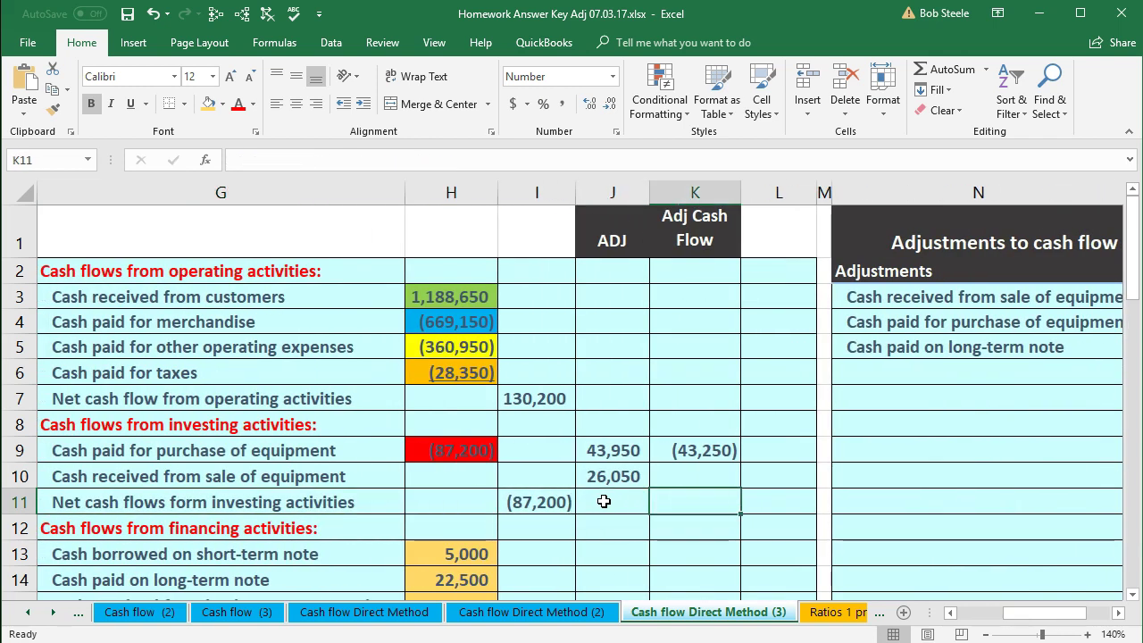
key(Up)
text(=)
click(464, 474)
text(+)
click(615, 481)
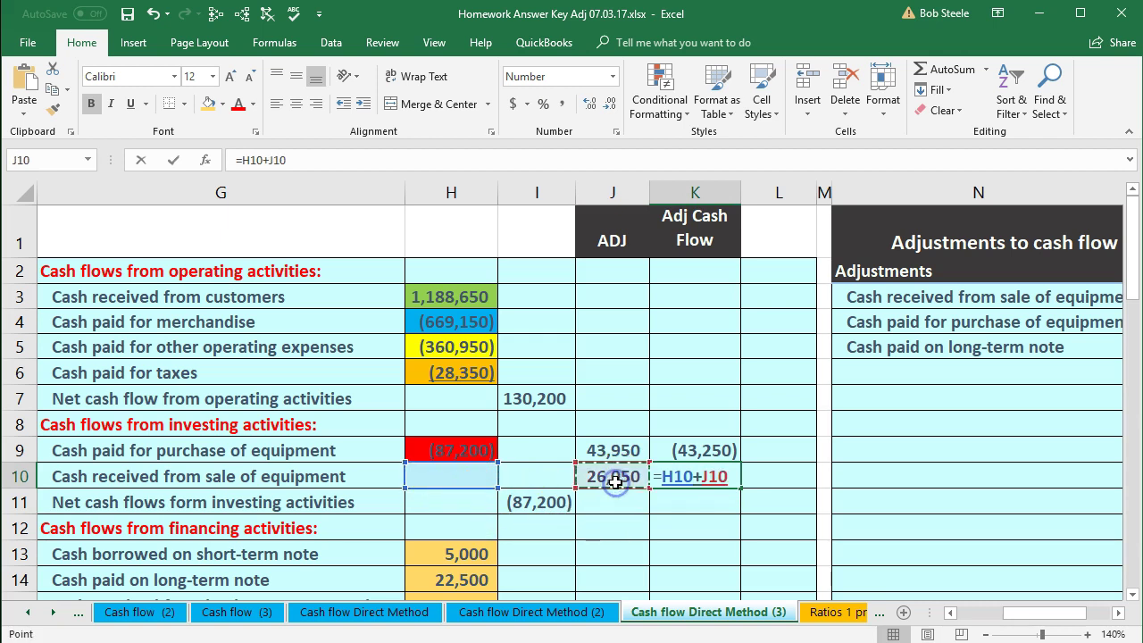
key(Return)
Step: Compare the adjusted equipment sale amount in K10 with the cash received figure in the sold equipment details
key(Up)
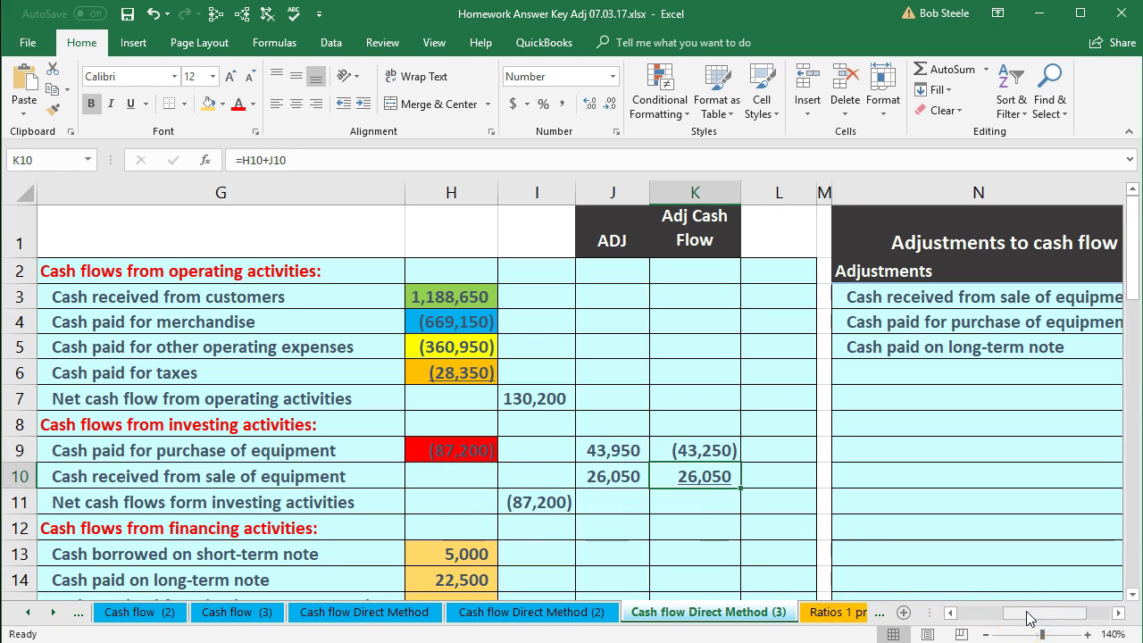
drag(1027, 619, 949, 612)
scroll(298, 474, down, 7)
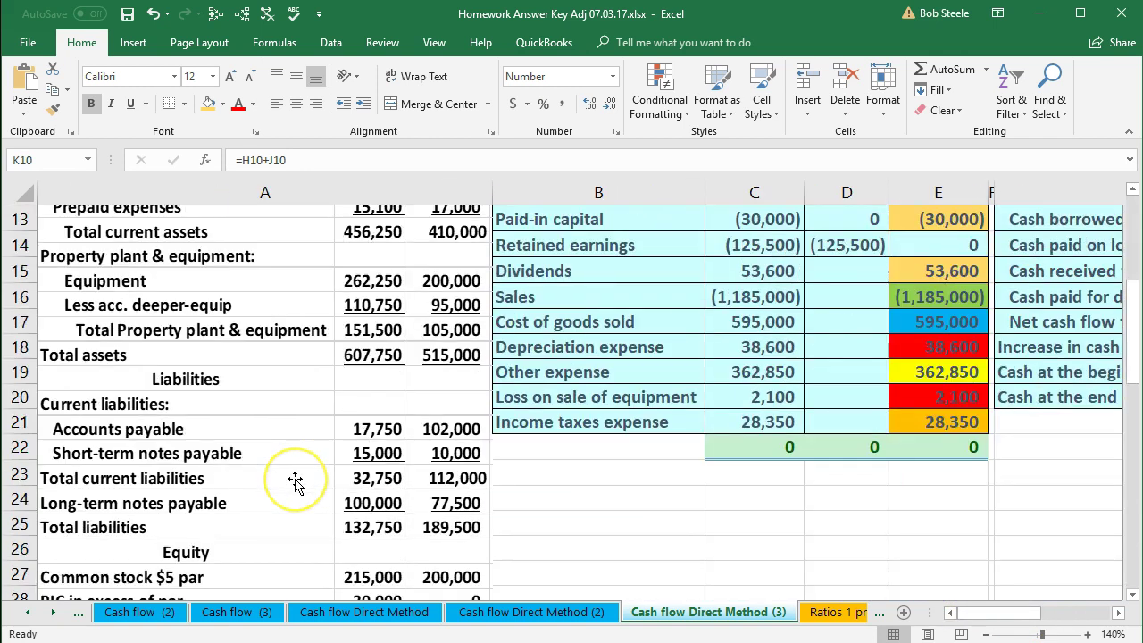
scroll(295, 482, down, 3)
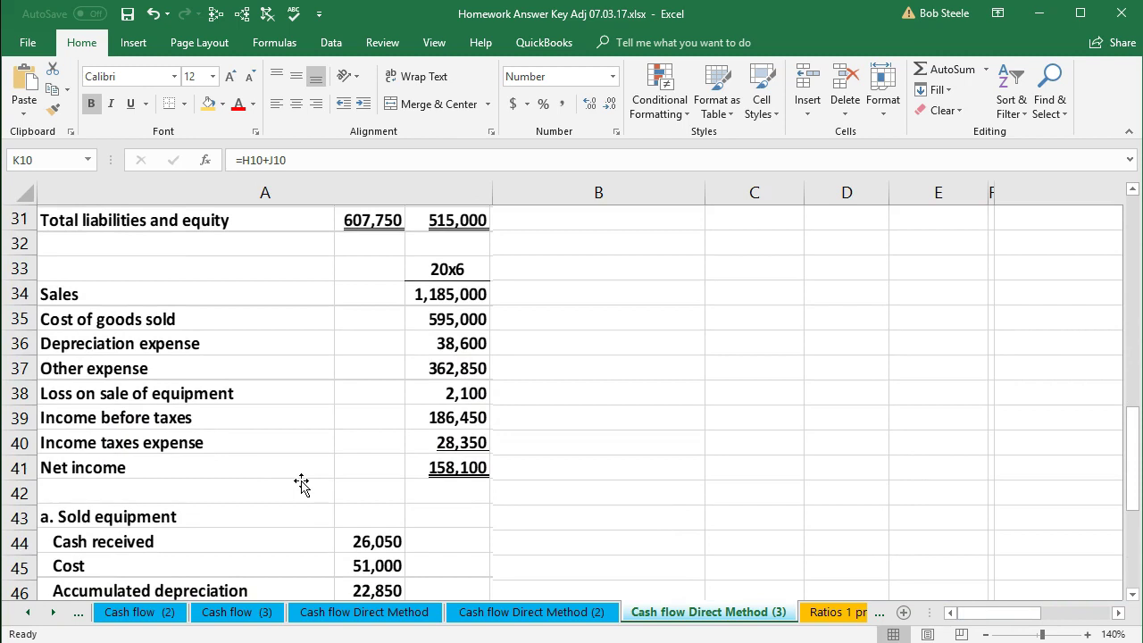
scroll(307, 494, down, 3)
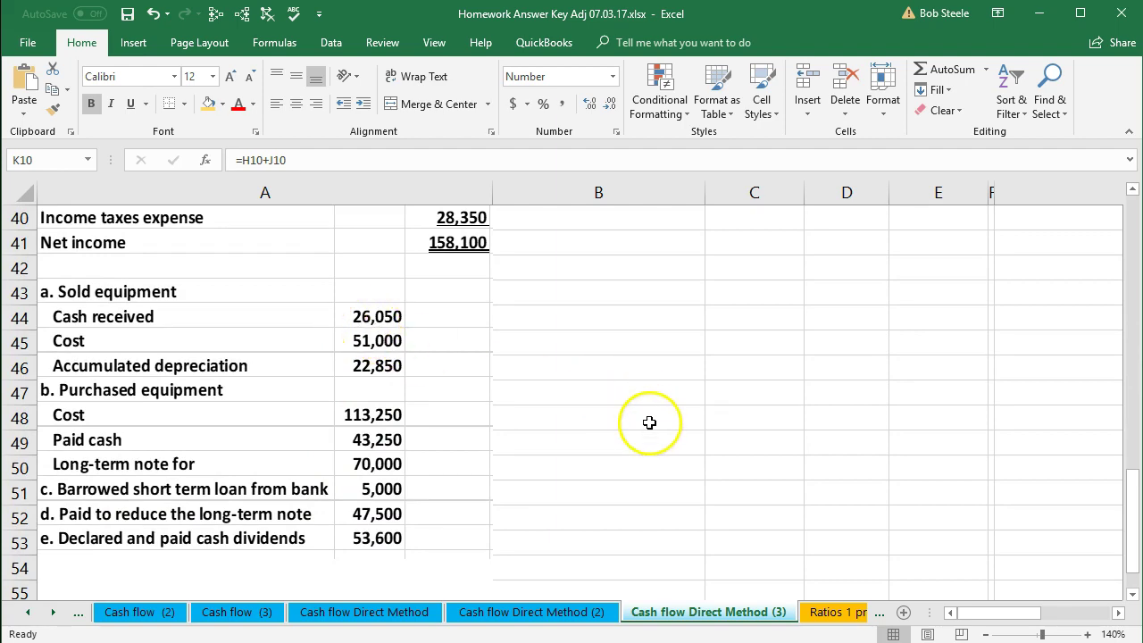
Step: Link the ADJ cell J14 for cash paid on long-term note to the decrease in P5 with =P5
scroll(656, 442, up, 5)
scroll(659, 445, up, 8)
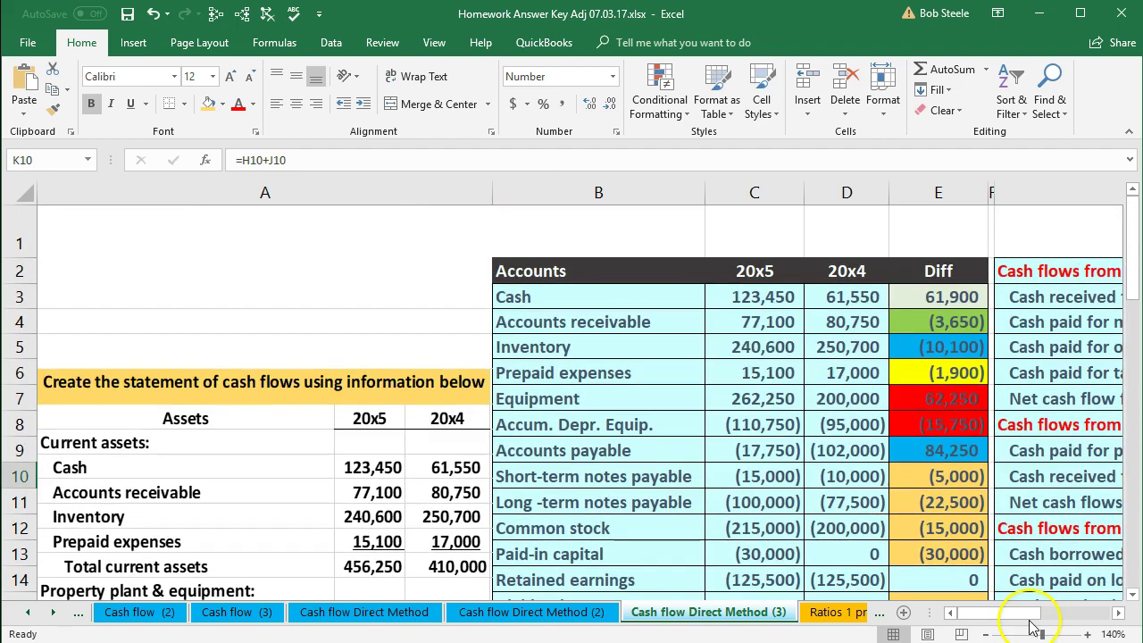
drag(1022, 613, 1076, 616)
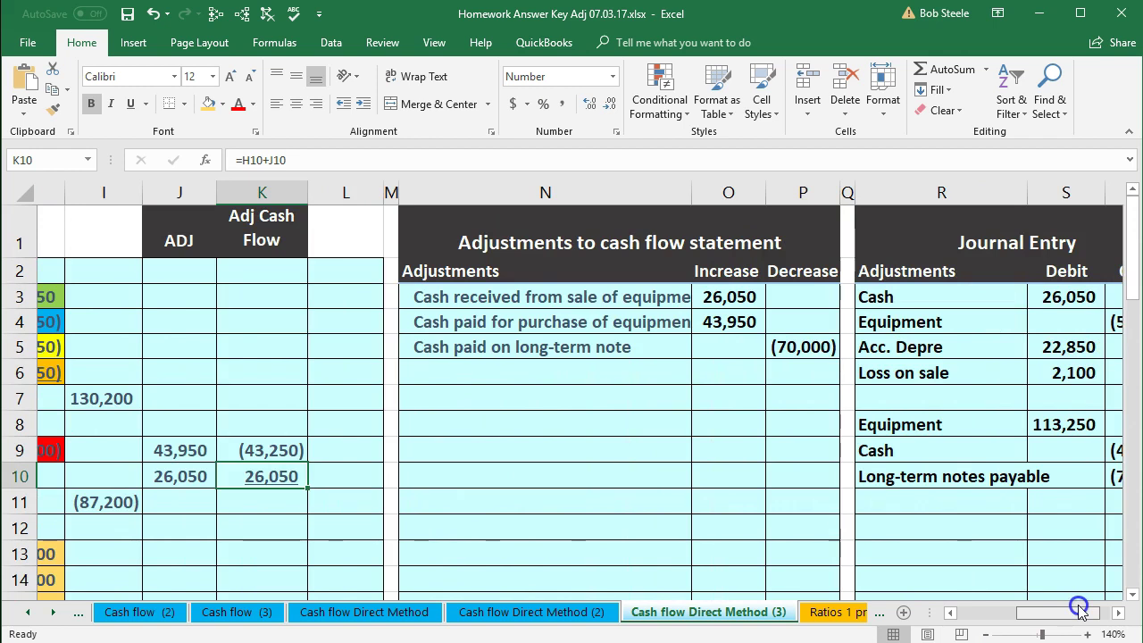
click(776, 357)
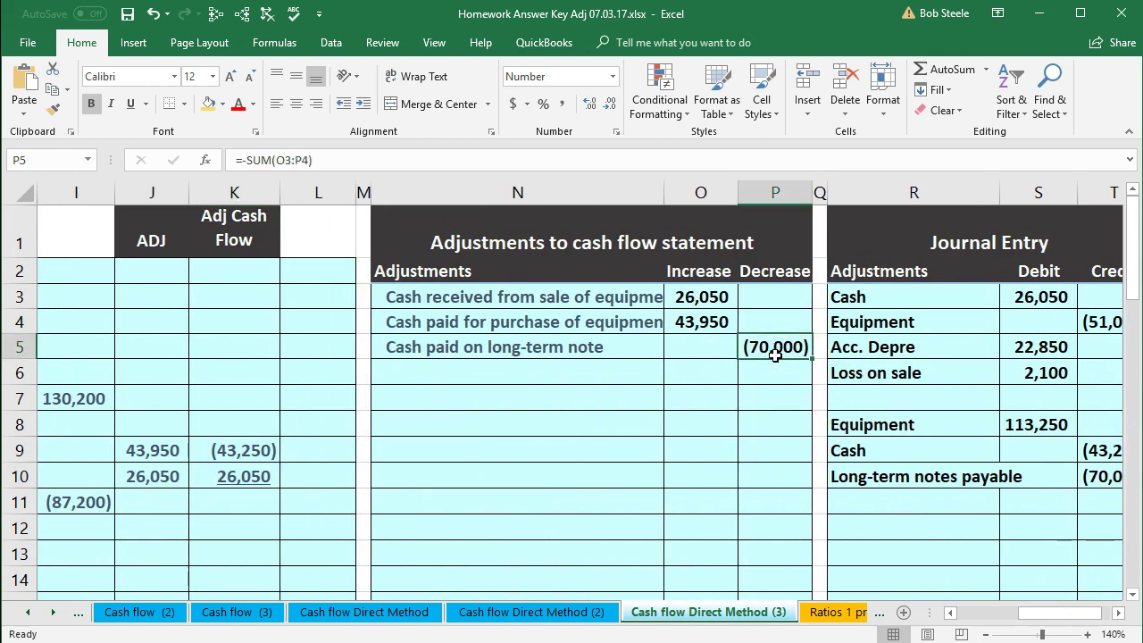
drag(1033, 611, 1012, 625)
scroll(944, 564, down, 3)
scroll(944, 564, up, 1)
drag(408, 401, 581, 397)
click(691, 404)
scroll(718, 411, up, 2)
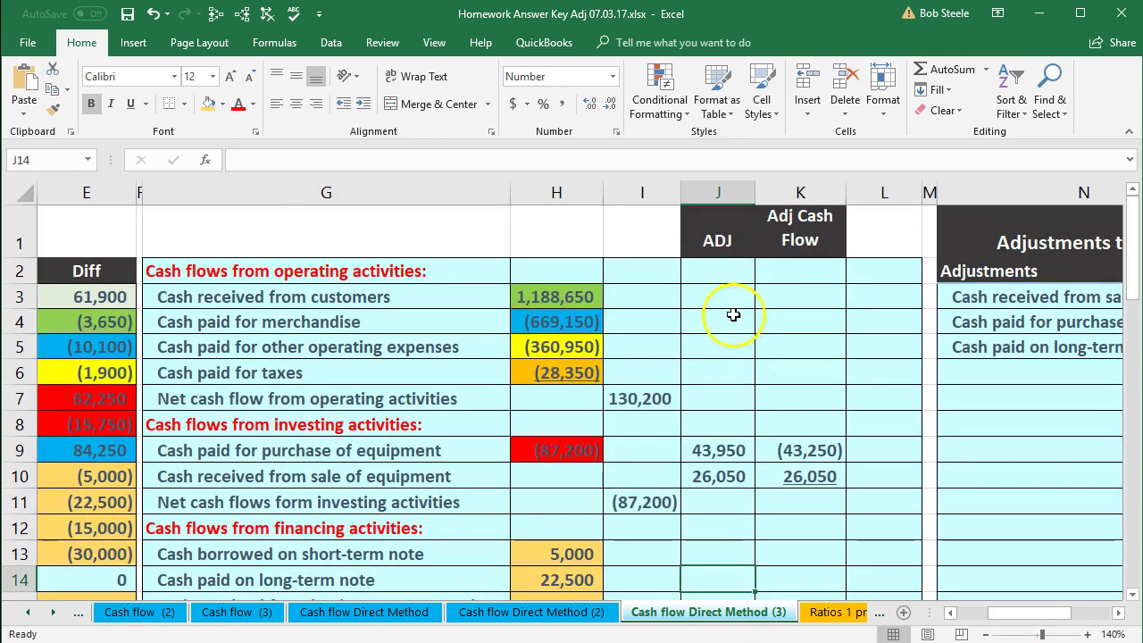
scroll(740, 461, down, 1)
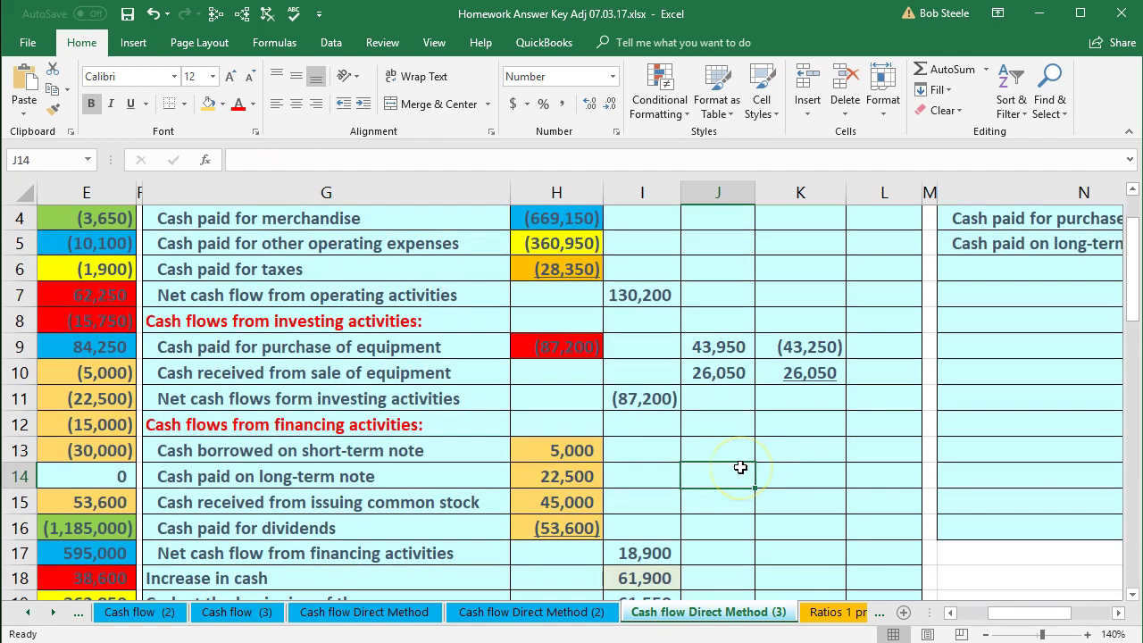
text(=)
key(Right)
key(Right)
key(Right)
key(Right)
key(Right)
key(Right)
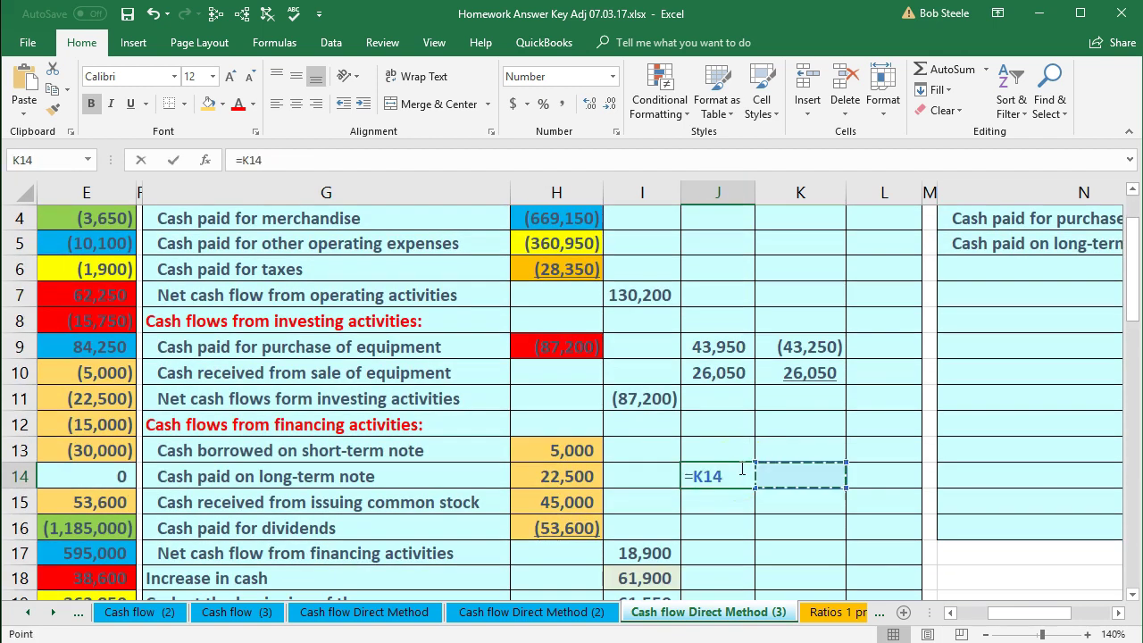
key(Up)
key(Up)
key(Up)
key(Up)
key(Up)
key(Up)
key(Up)
key(Up)
key(Up)
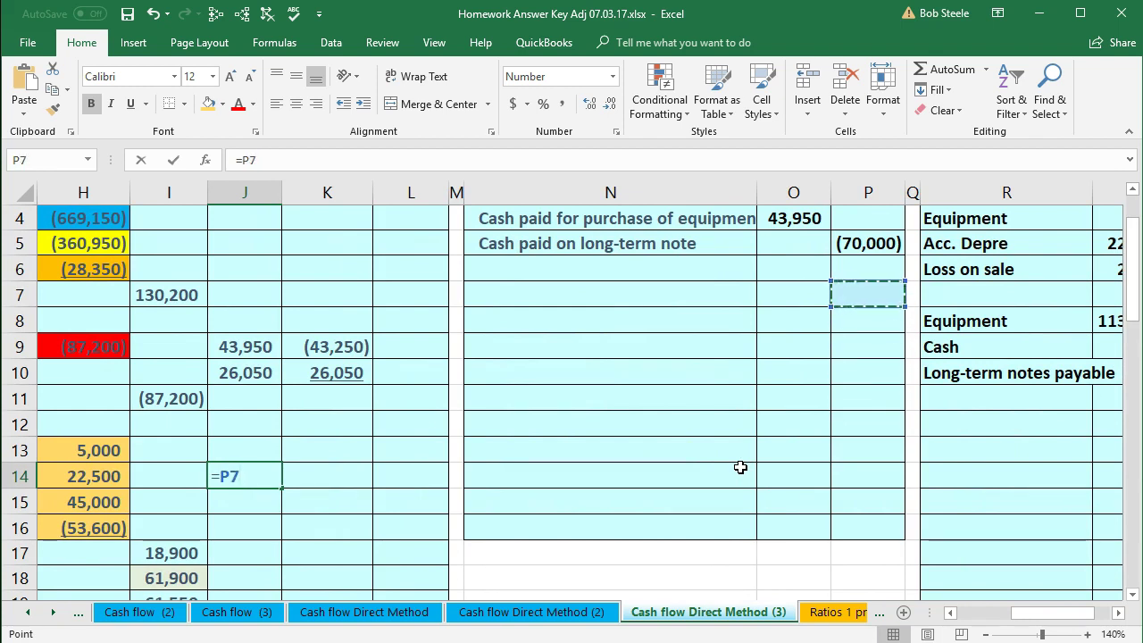
key(Return)
Step: Calculate the adjusted cash flow for cash paid on long-term note in K14 with =H14+J14
key(Left)
key(Left)
key(Left)
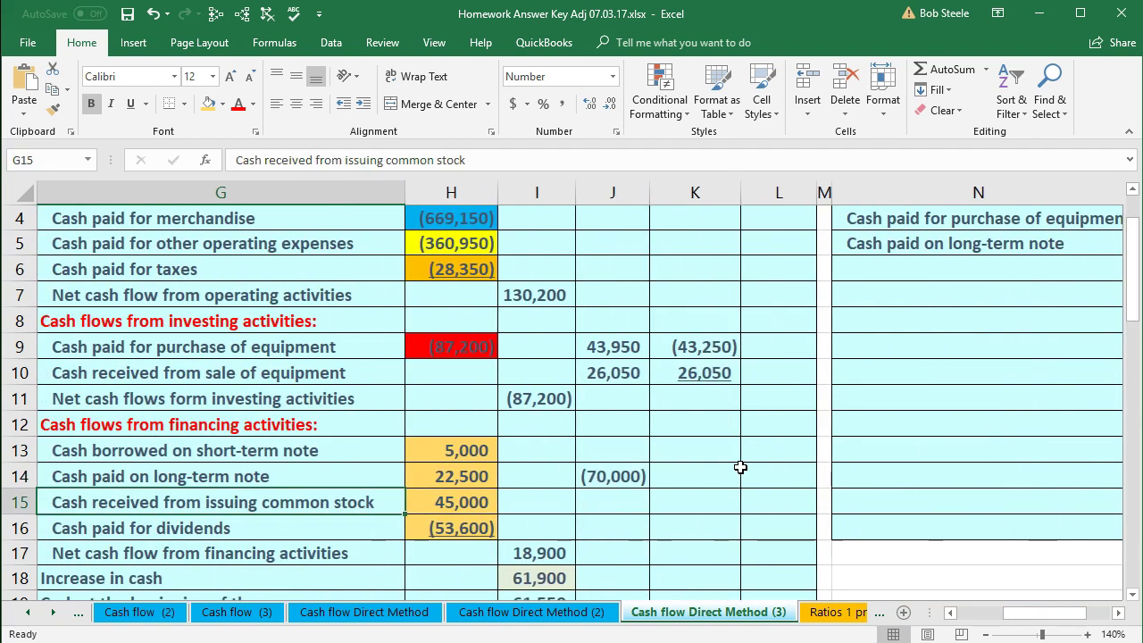
key(Right)
key(Right)
key(Right)
key(Right)
key(Up)
text(=)
key(Left)
key(Left)
key(Left)
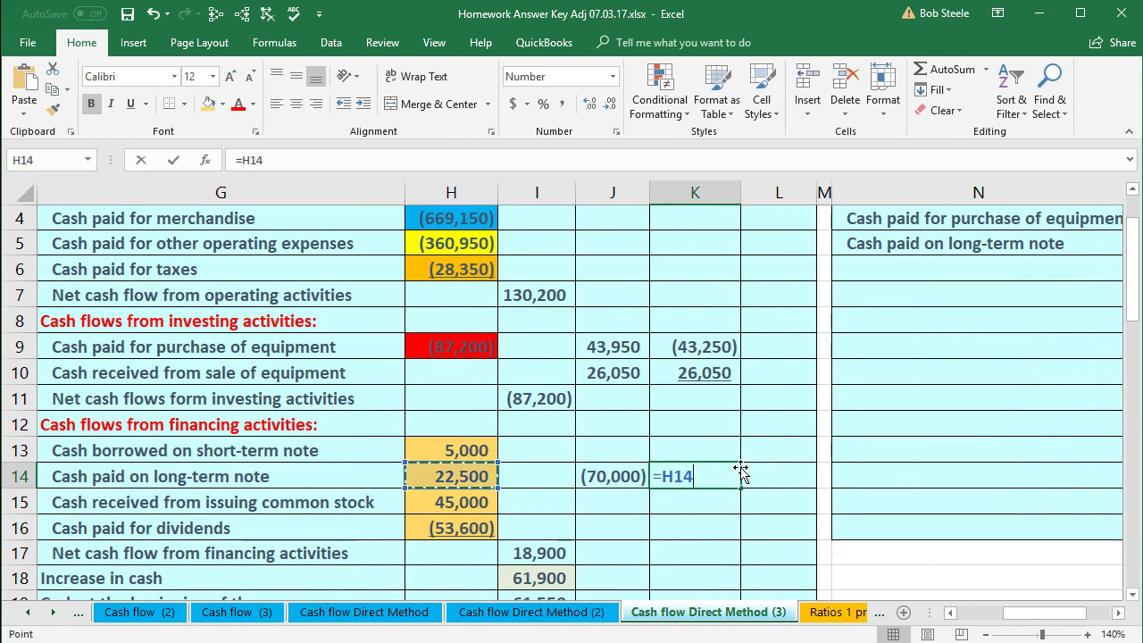
text(+)
key(Left)
key(Return)
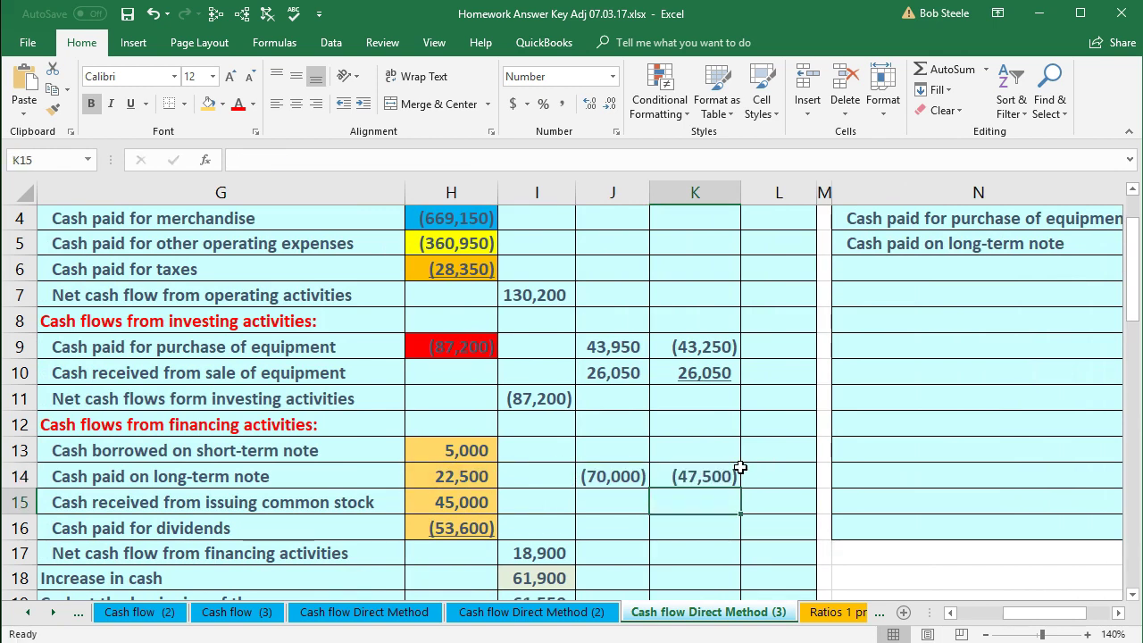
Step: Compare the adjusted long-term note amount in K14 with the amount paid to reduce the long-term note in the transaction details
click(708, 477)
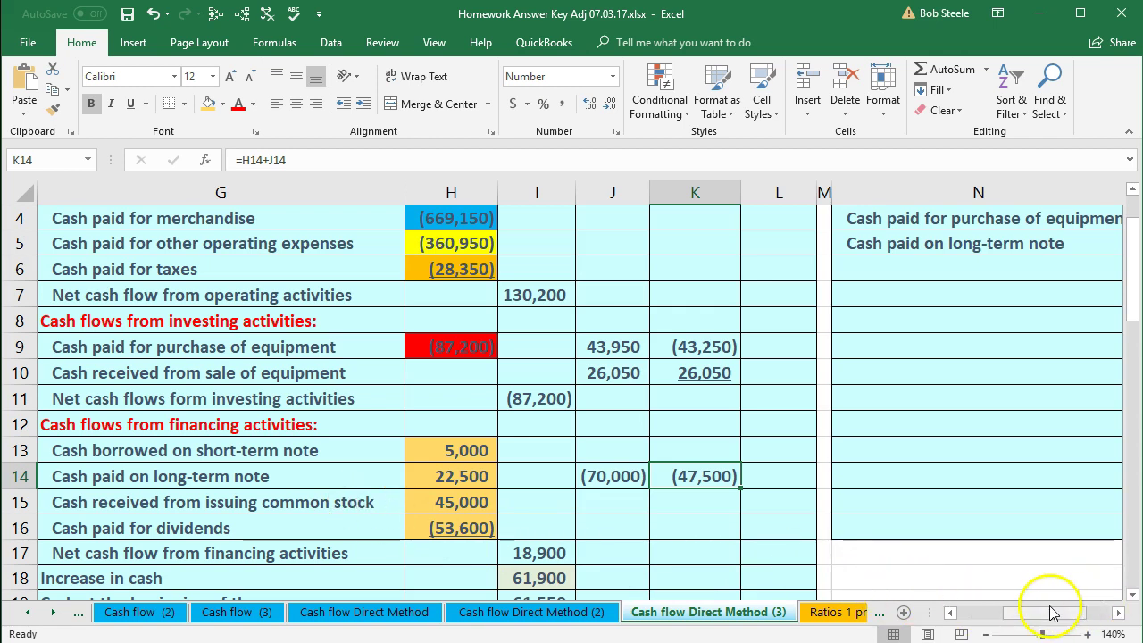
drag(1070, 620, 1026, 616)
scroll(694, 535, down, 5)
scroll(436, 547, down, 7)
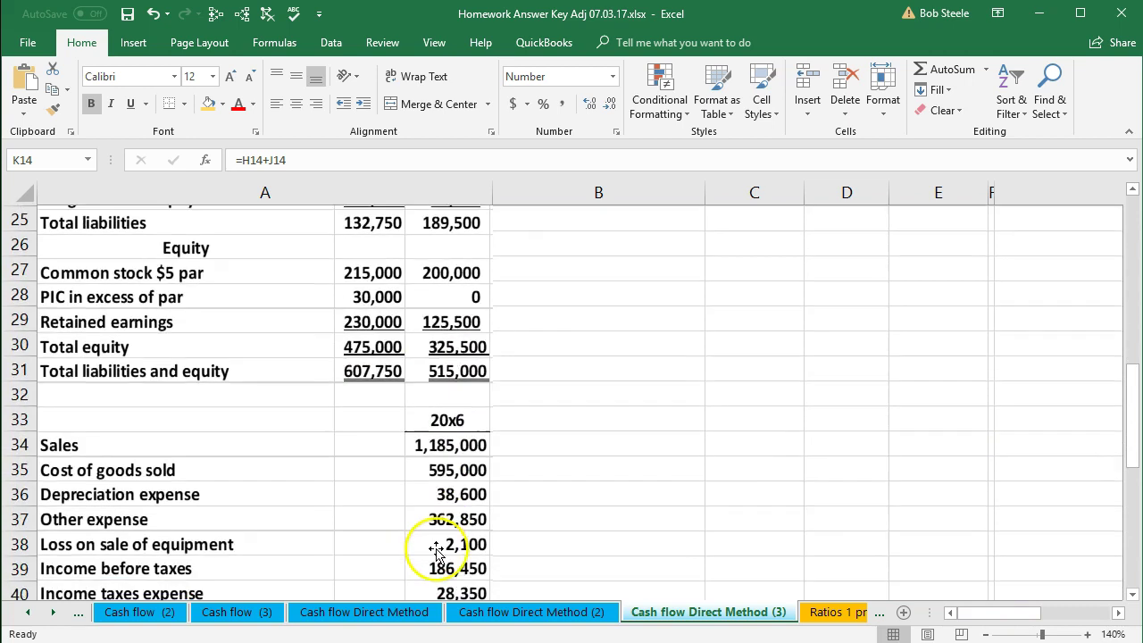
scroll(436, 551, down, 1)
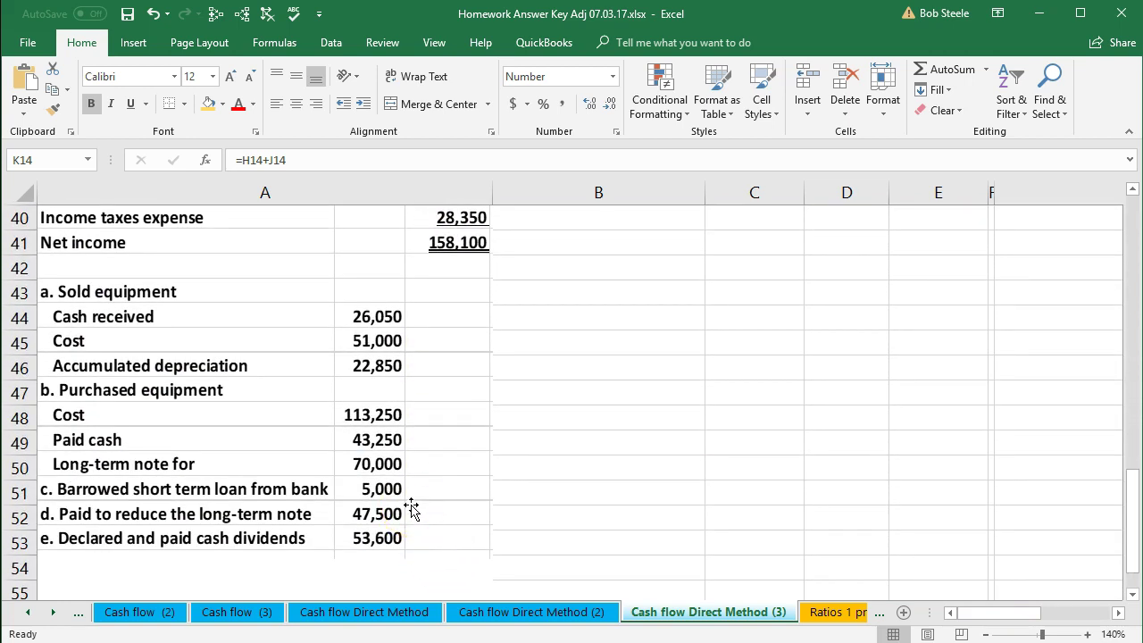
scroll(629, 483, up, 4)
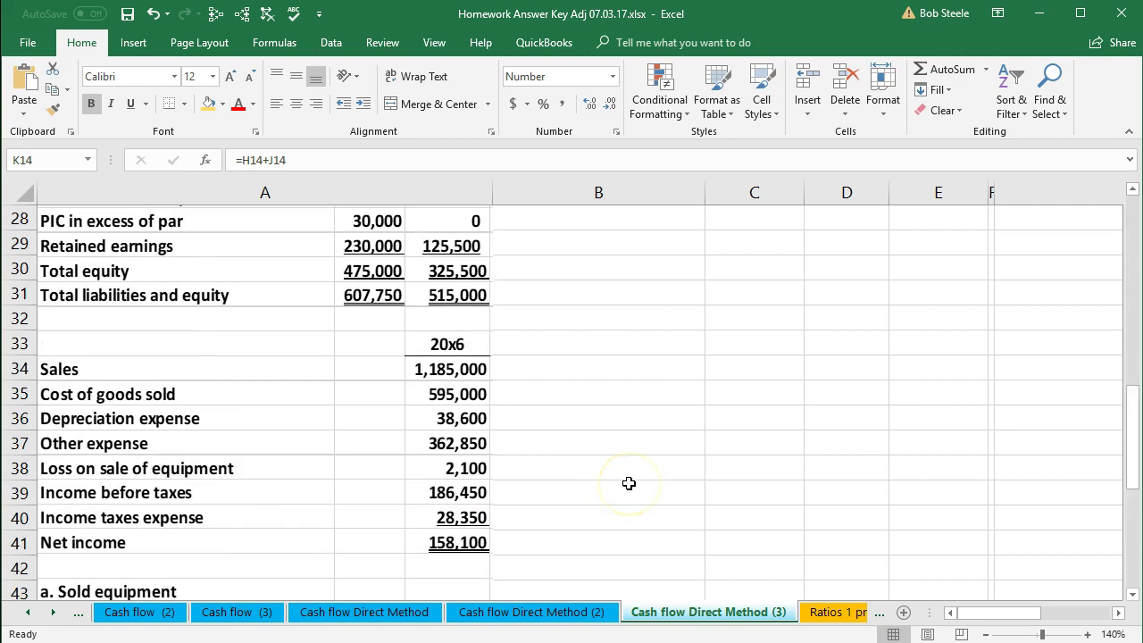
scroll(628, 483, up, 9)
drag(969, 612, 1016, 613)
scroll(898, 535, down, 3)
scroll(898, 536, up, 1)
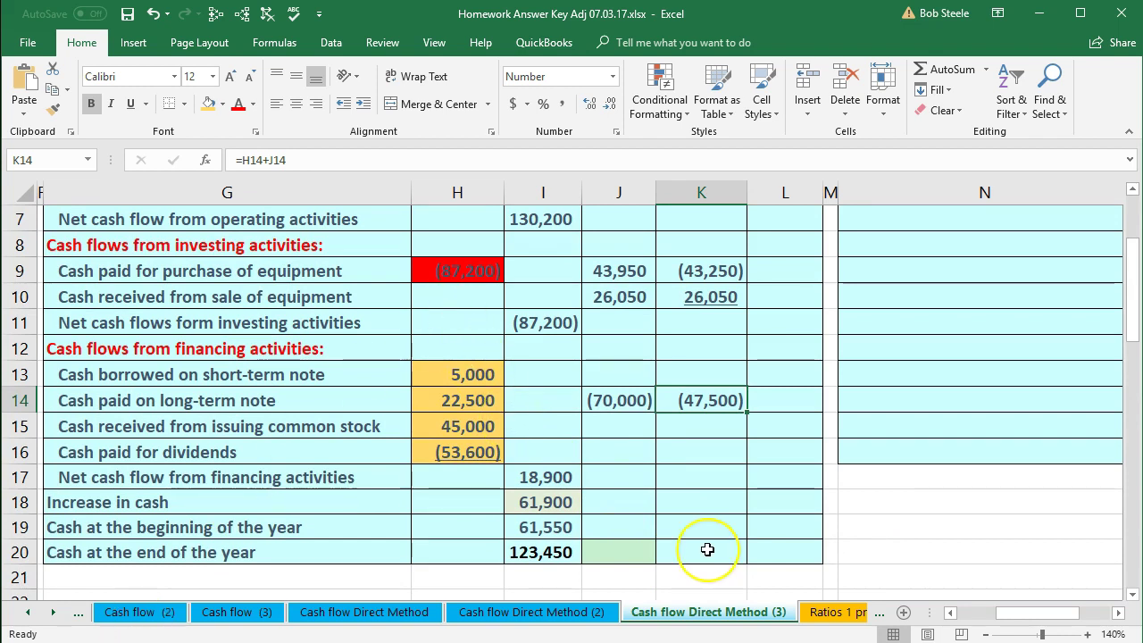
scroll(707, 549, up, 2)
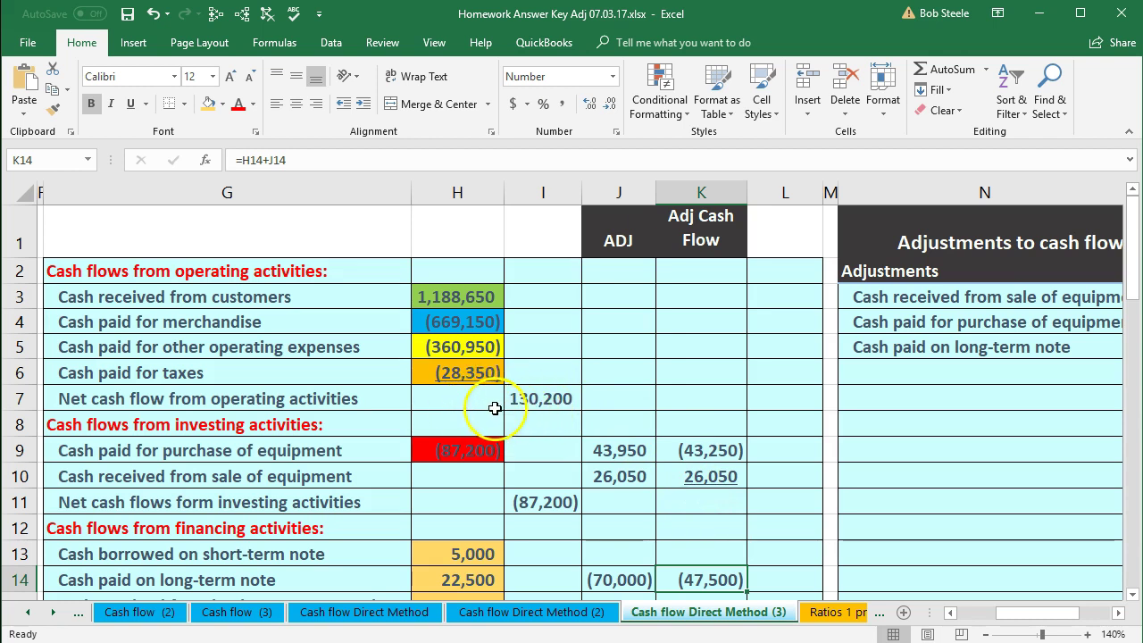
click(632, 298)
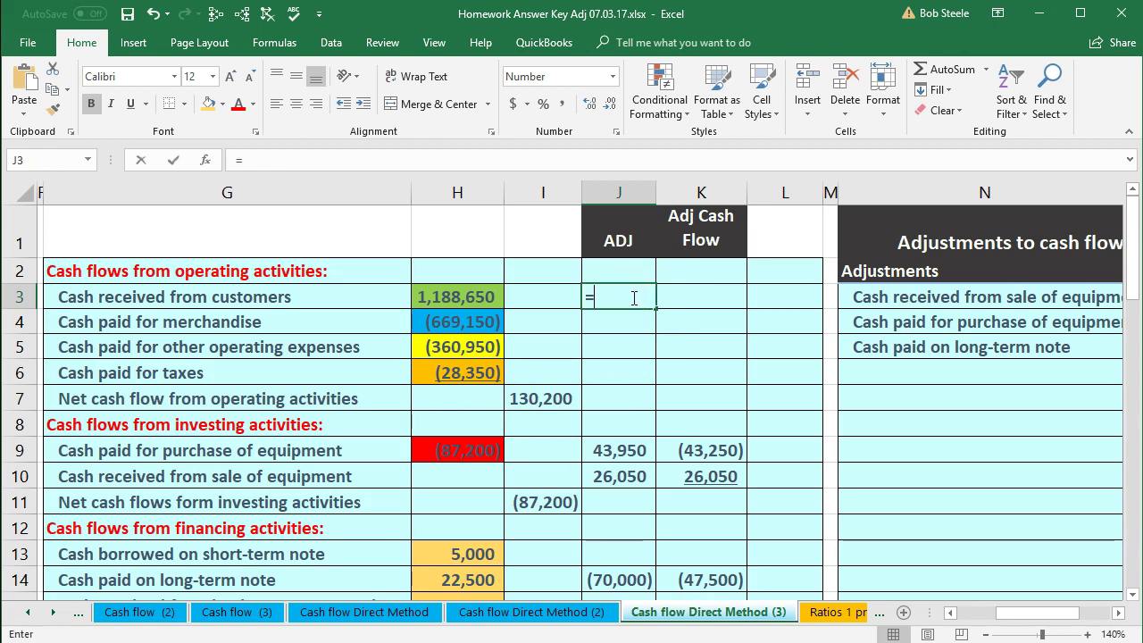
text(=)
key(Left)
key(Left)
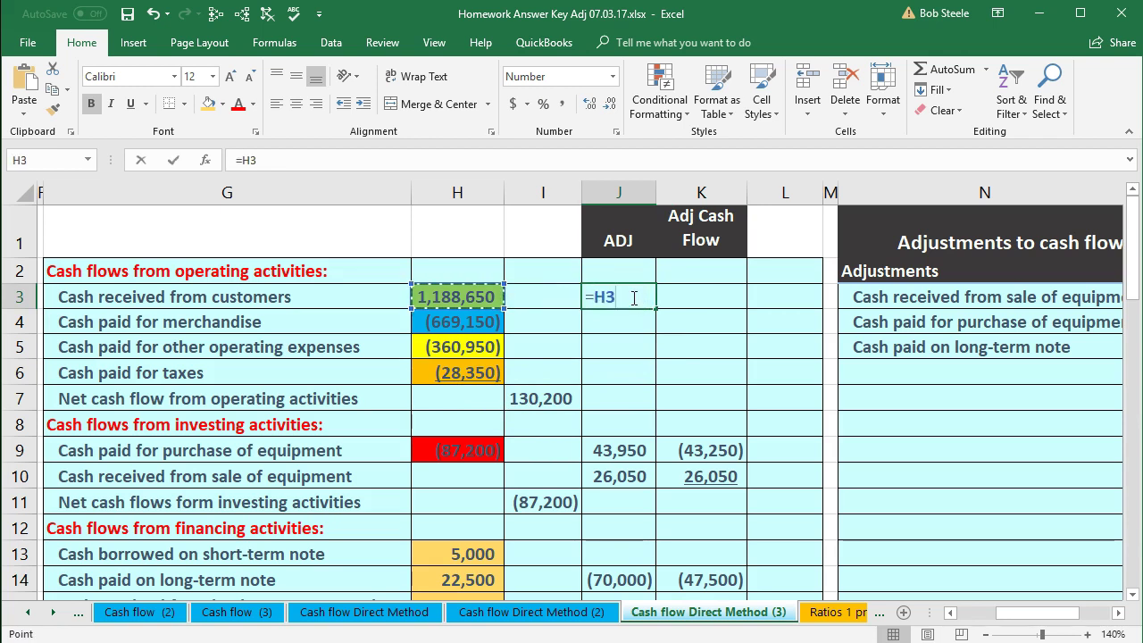
key(BackSpace)
key(BackSpace)
key(Return)
Step: Calculate the adjusted cash flow for cash received from customers in K3 with =H3+J3
key(Up)
key(Right)
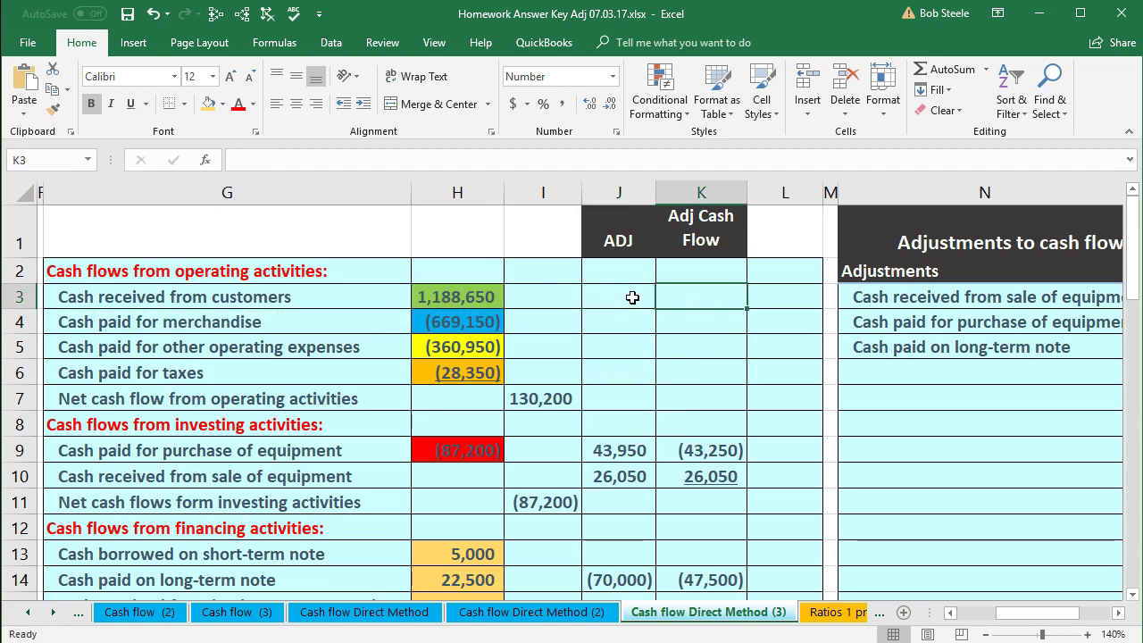
text(=)
key(Left)
key(Left)
key(Left)
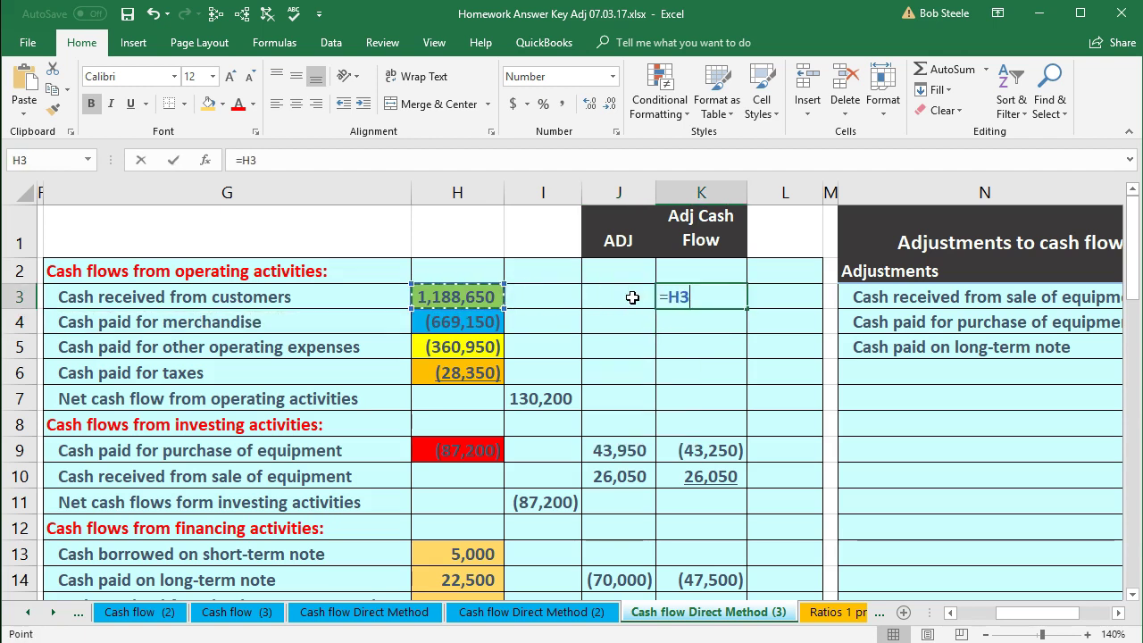
text(+)
key(Left)
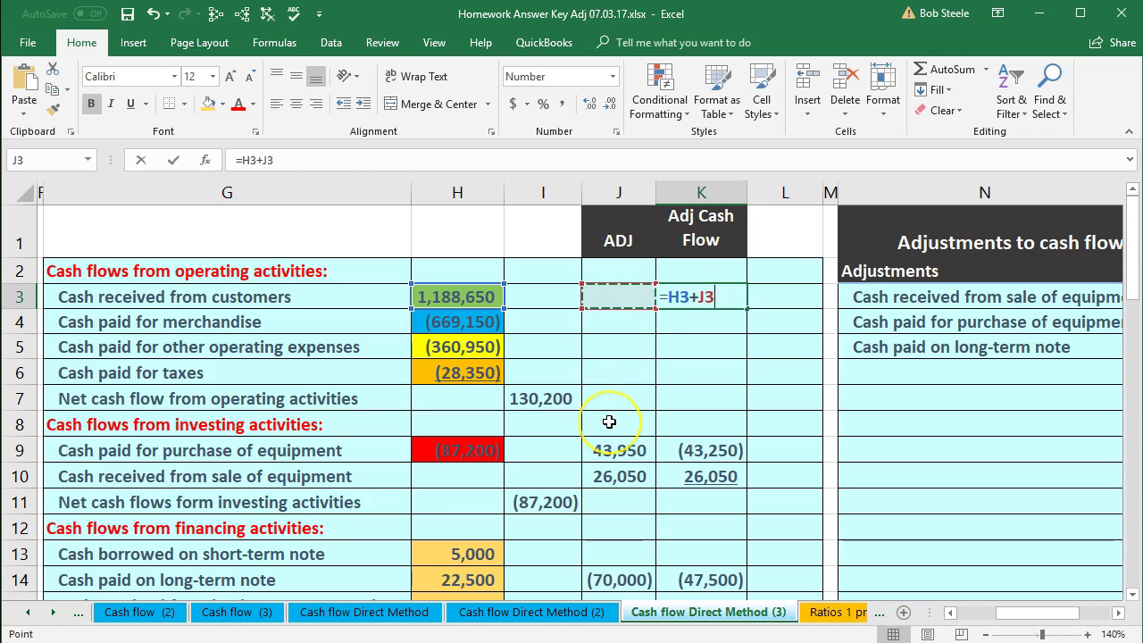
click(627, 293)
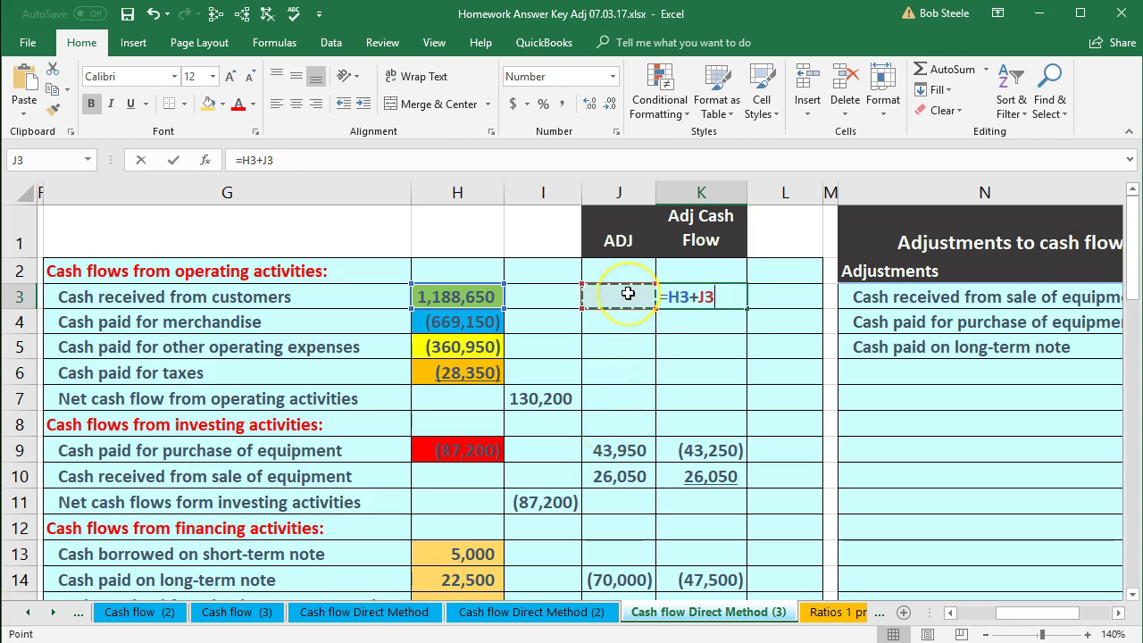
key(Return)
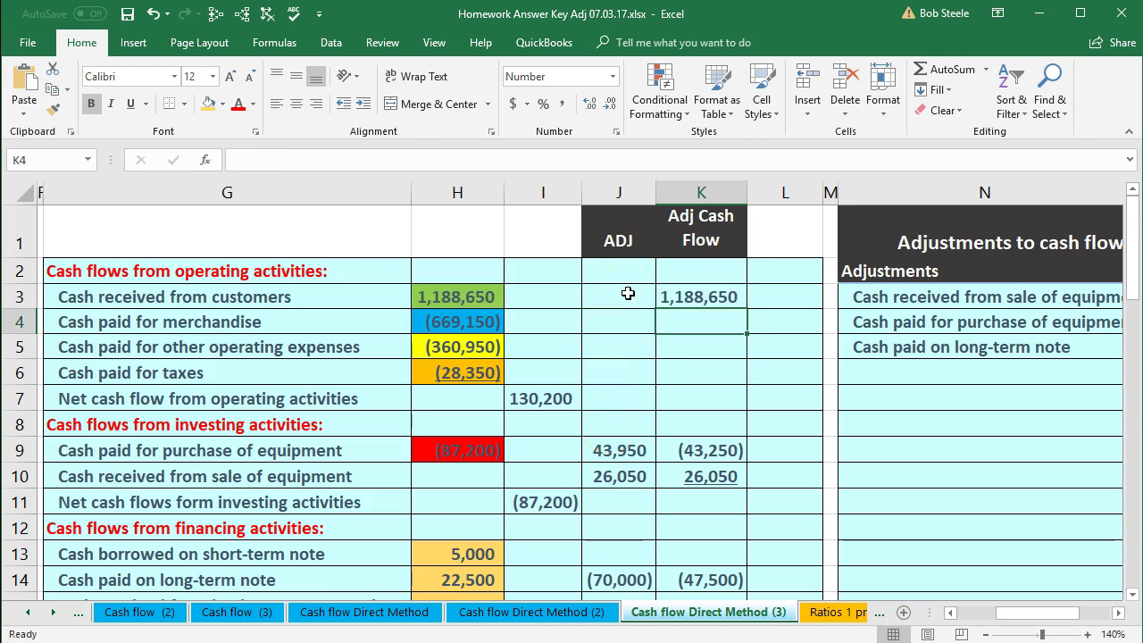
Step: Calculate the adjusted cash flow for cash paid for merchandise in K4 with =H4+J4
text(=)
key(Left)
key(Left)
key(Left)
text(+)
key(Left)
key(Return)
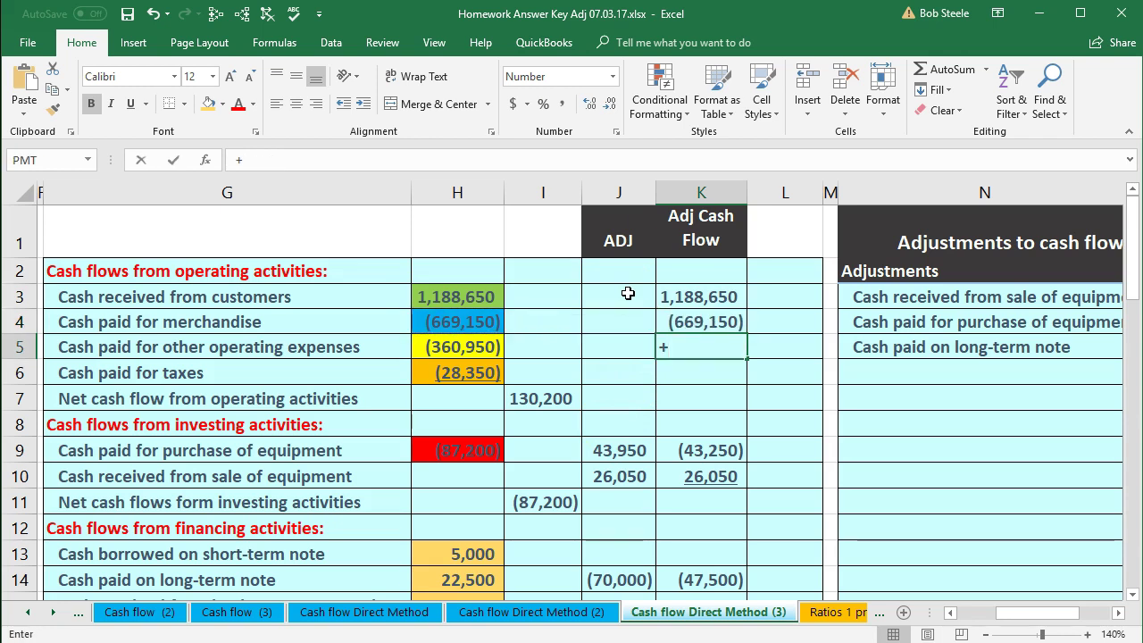
Step: Calculate the adjusted cash flow for other operating expenses in K5 with =H5+J5
text(=)
key(Left)
key(Left)
key(Left)
text(+)
key(Left)
key(Return)
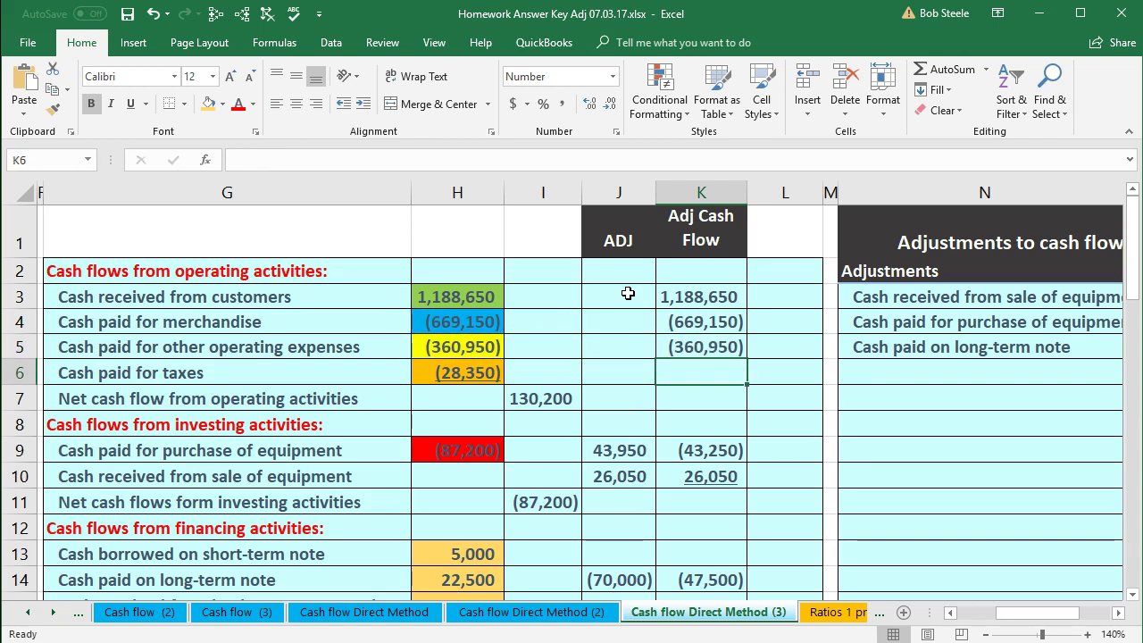
Step: Calculate the adjusted cash flow for cash paid for taxes in K6 with =H6+J6
text(=)
key(Left)
key(Left)
key(Left)
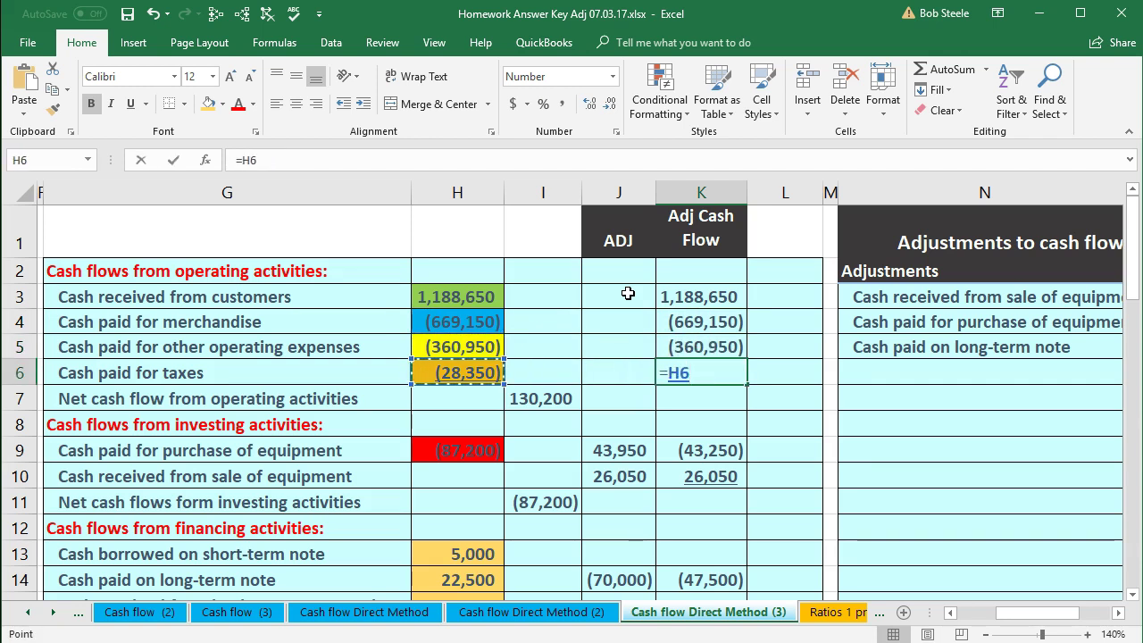
text(+)
key(Left)
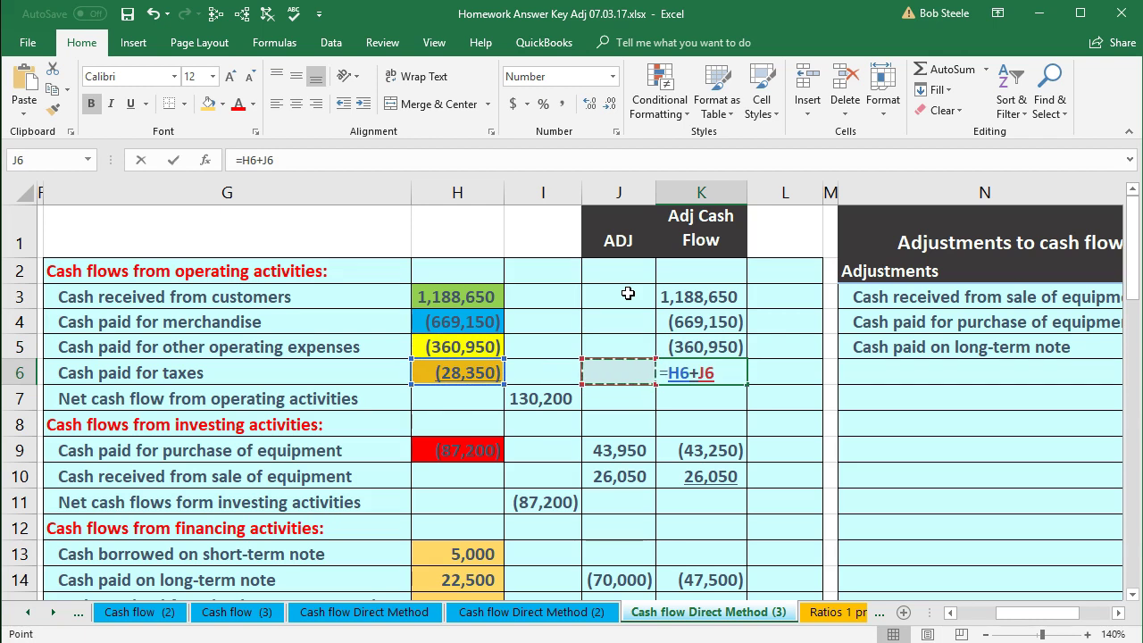
key(Return)
Step: Total the adjusted net cash flow from operating activities in L7 with =SUM(K3:K6)
key(Right)
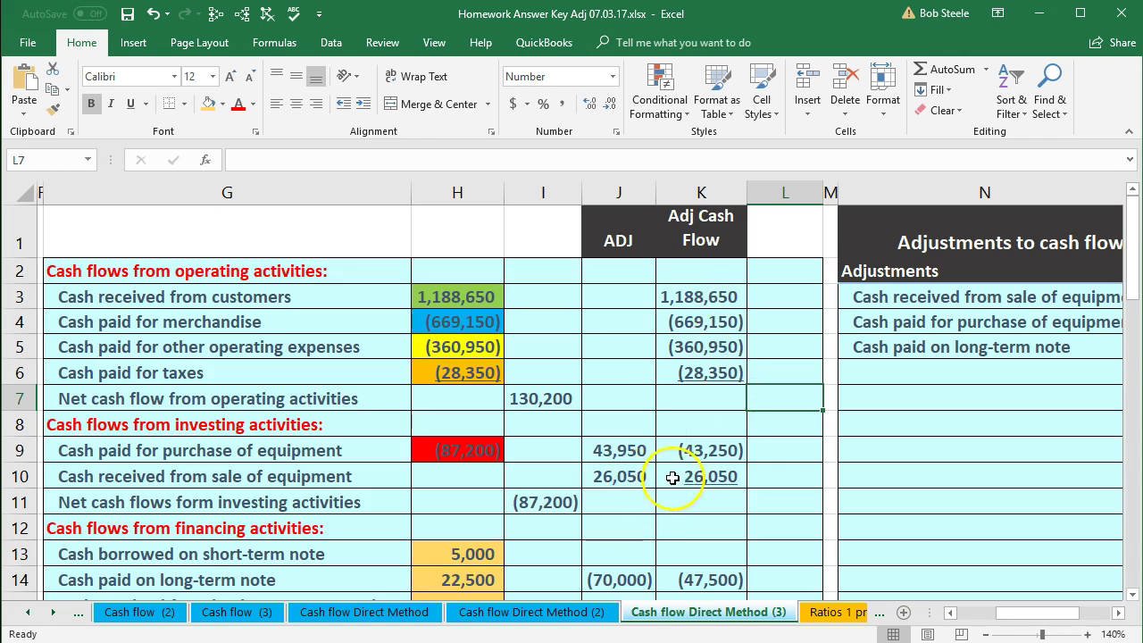
text(=sum()
key(Up)
key(Left)
key(shift+Up)
key(shift+Up)
key(shift+Up)
key(Return)
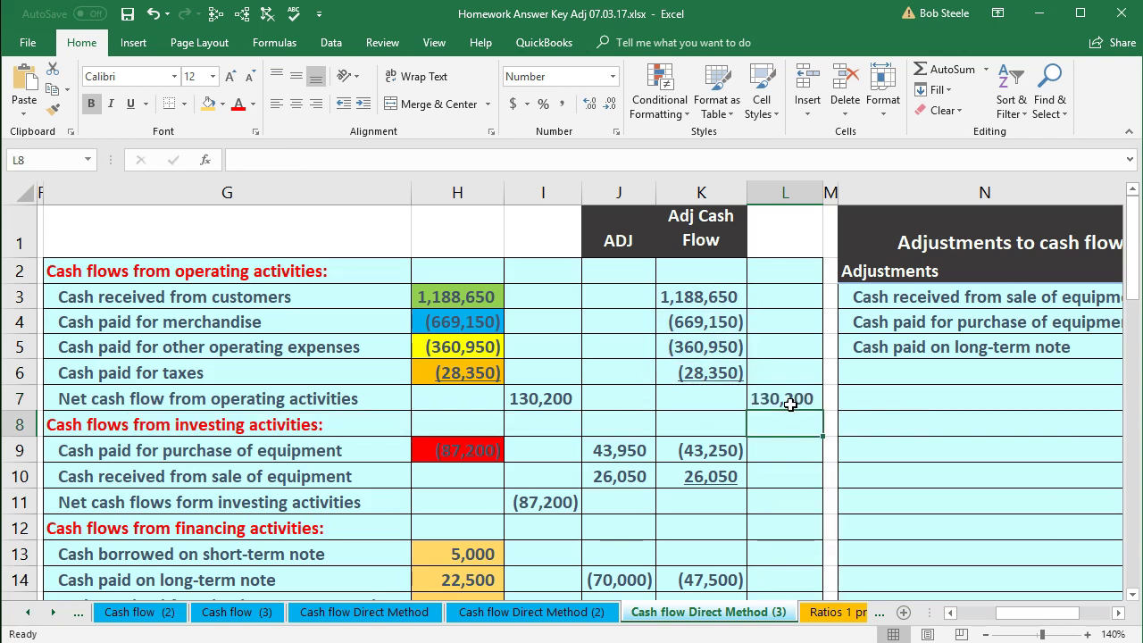
Step: Total the adjusted net cash flow from investing activities in L11 with =SUM(K9:K10) and compare it with I11
key(Down)
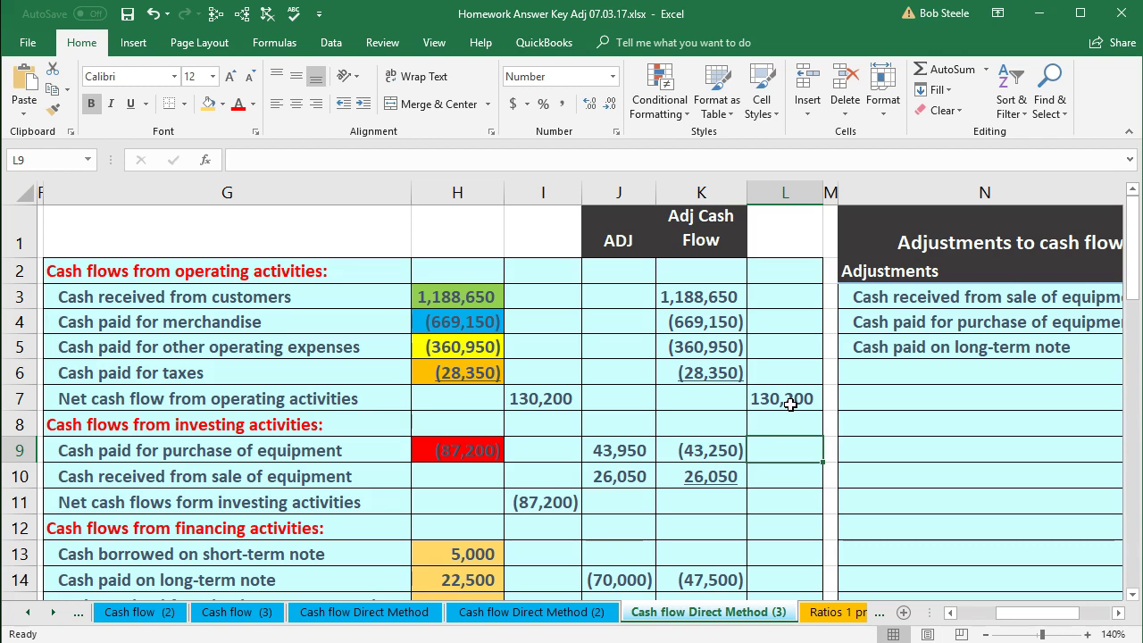
key(Left)
key(Down)
key(Down)
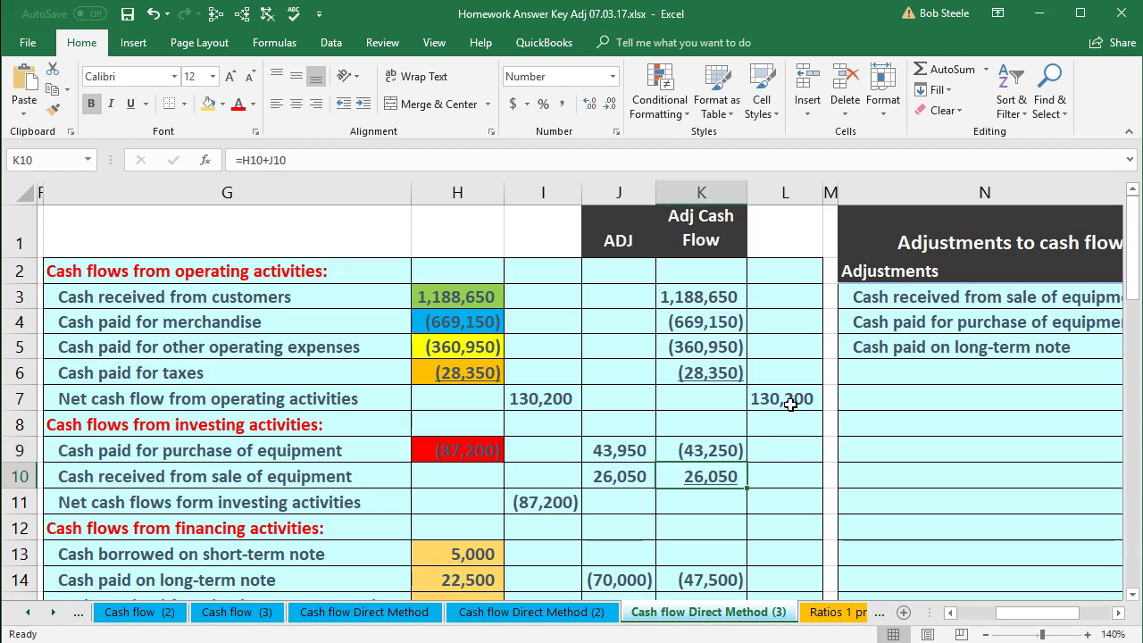
key(Right)
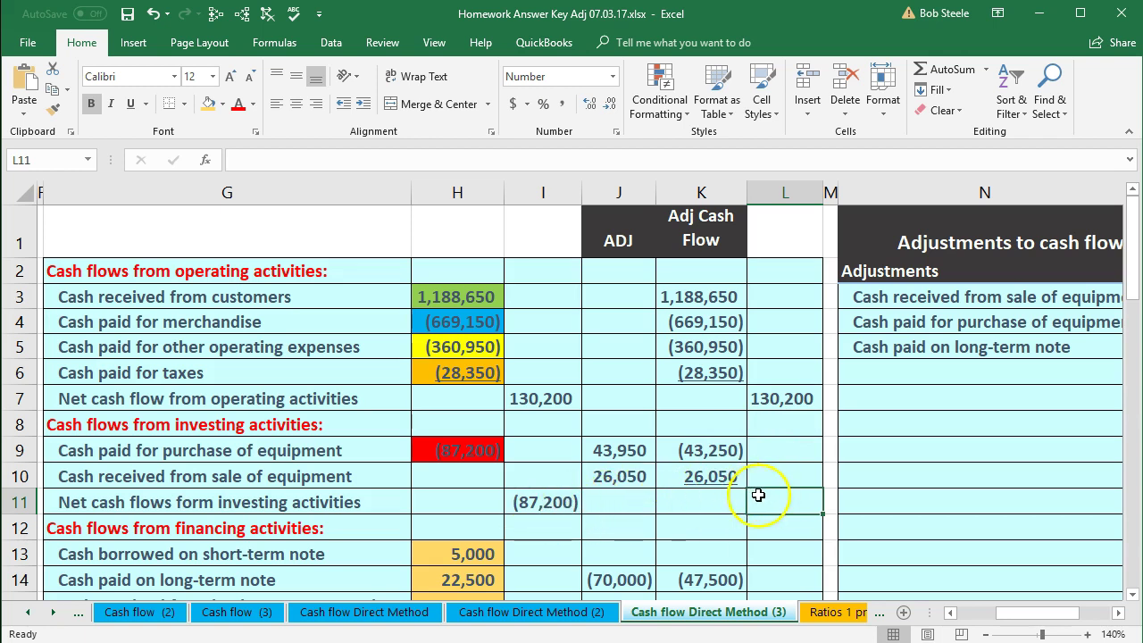
click(528, 503)
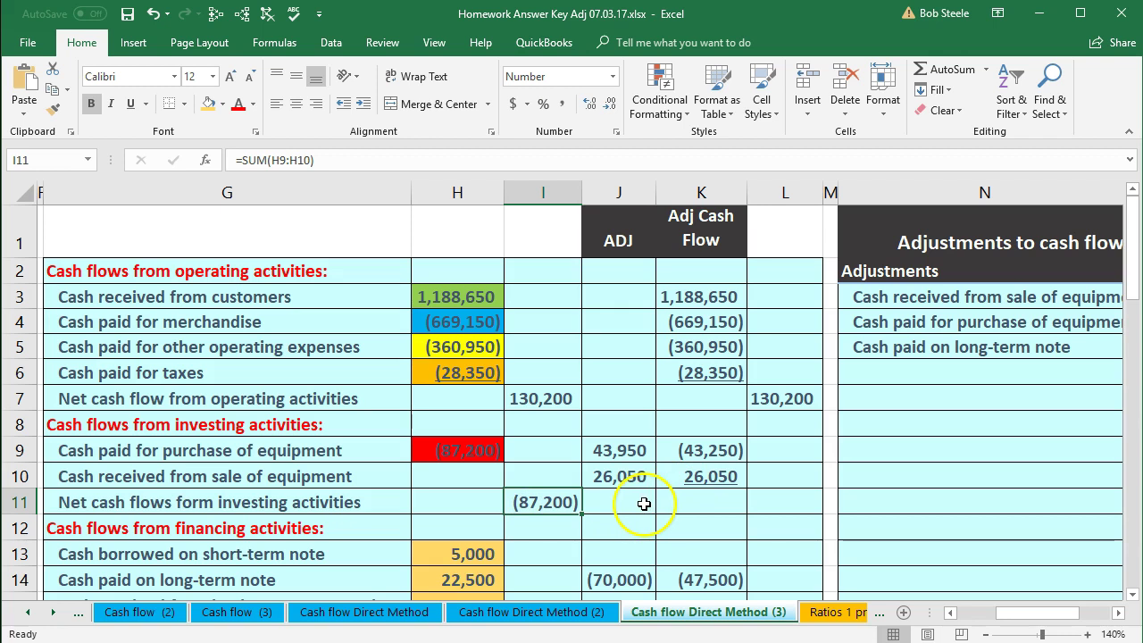
click(642, 501)
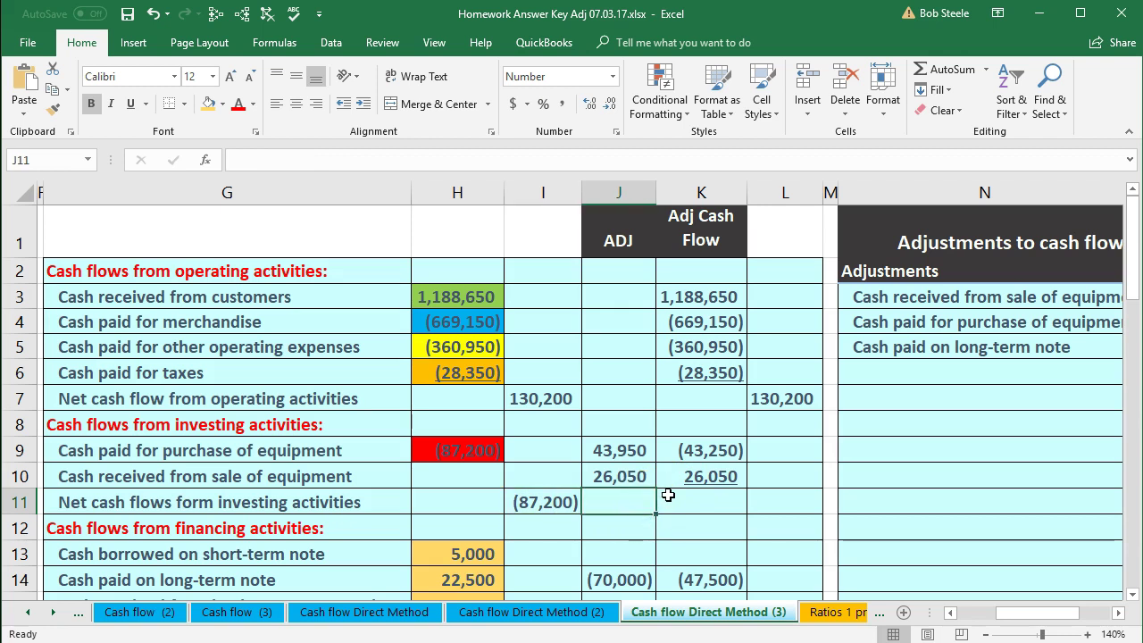
drag(694, 449, 694, 479)
click(562, 501)
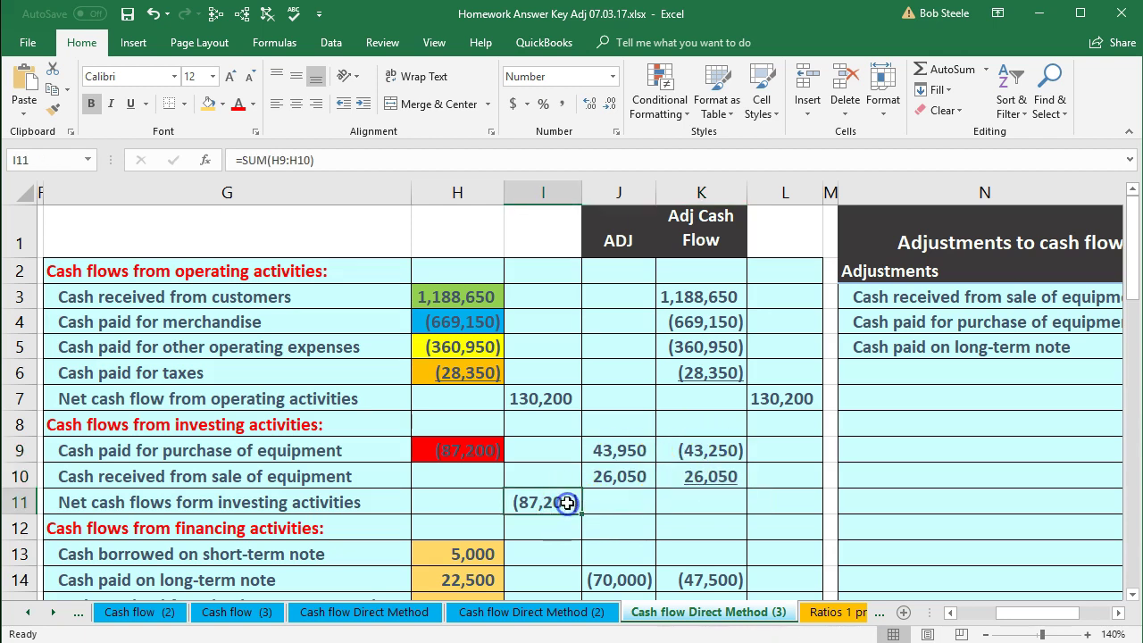
click(799, 501)
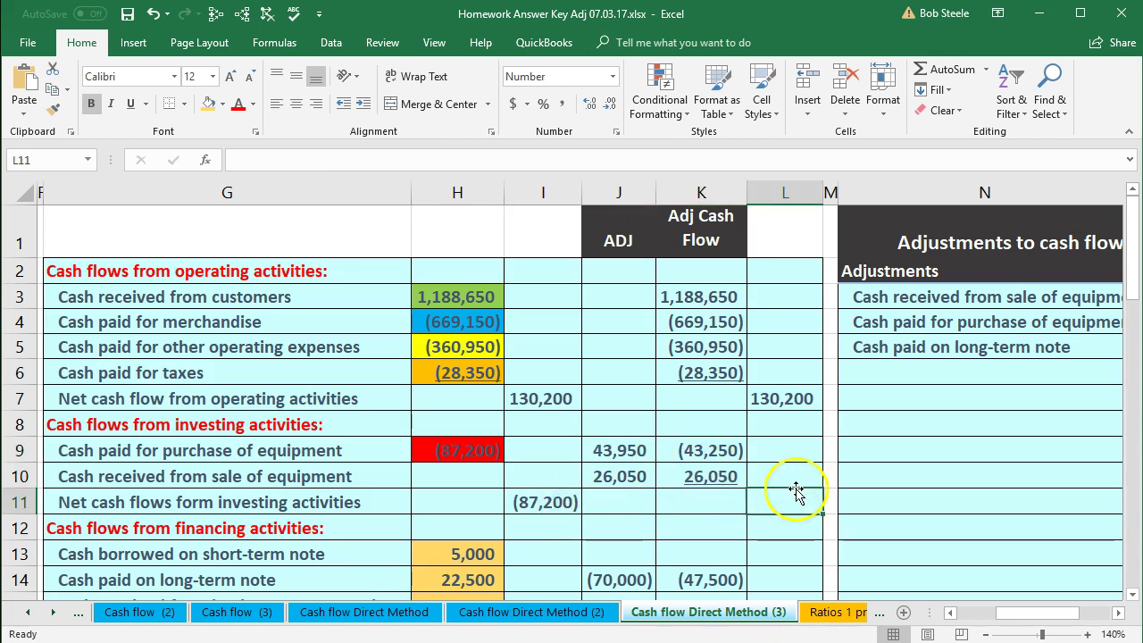
text(=sum)
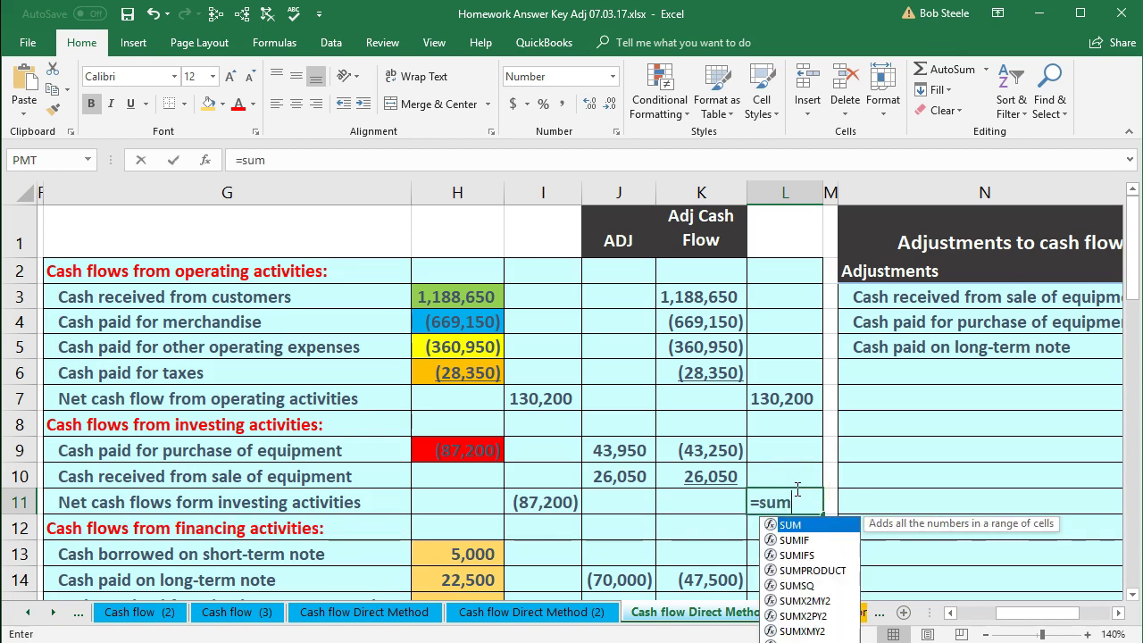
double_click(791, 525)
drag(714, 451, 717, 474)
key(Return)
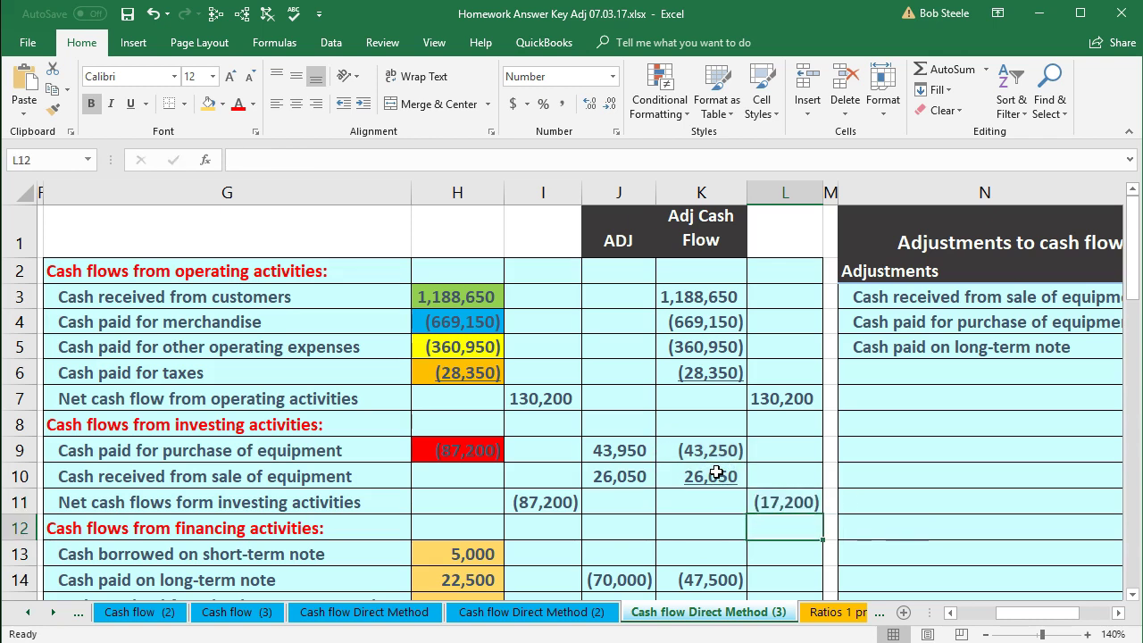
click(545, 502)
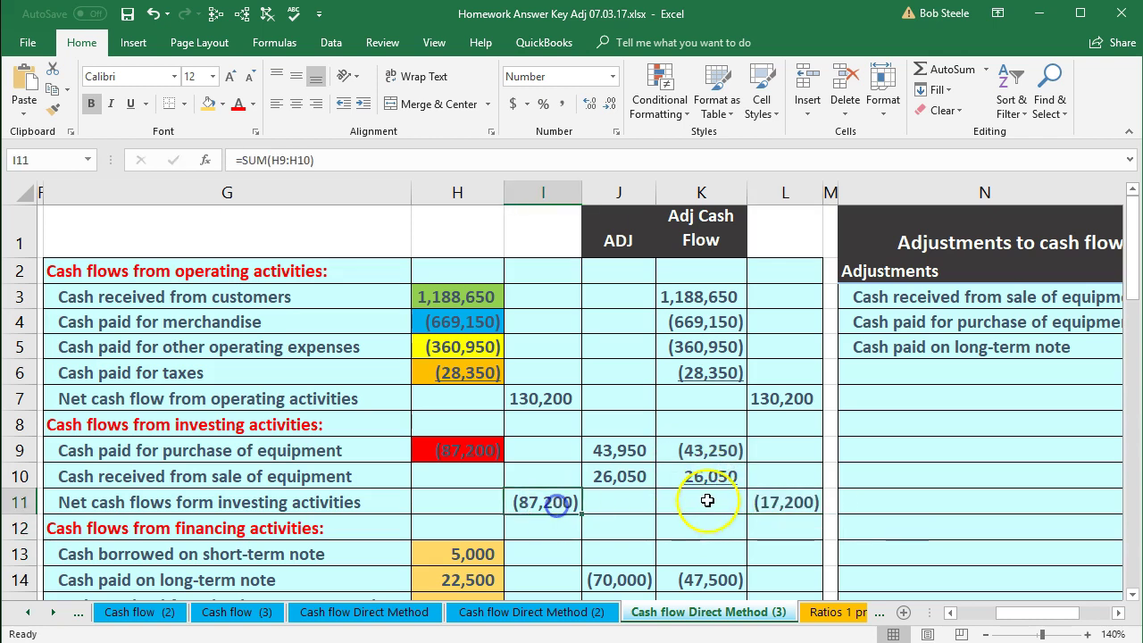
click(757, 501)
Step: Calculate the adjusted cash flow for cash borrowed on the short-term note in K13 with =H13+J13
scroll(757, 501, down, 1)
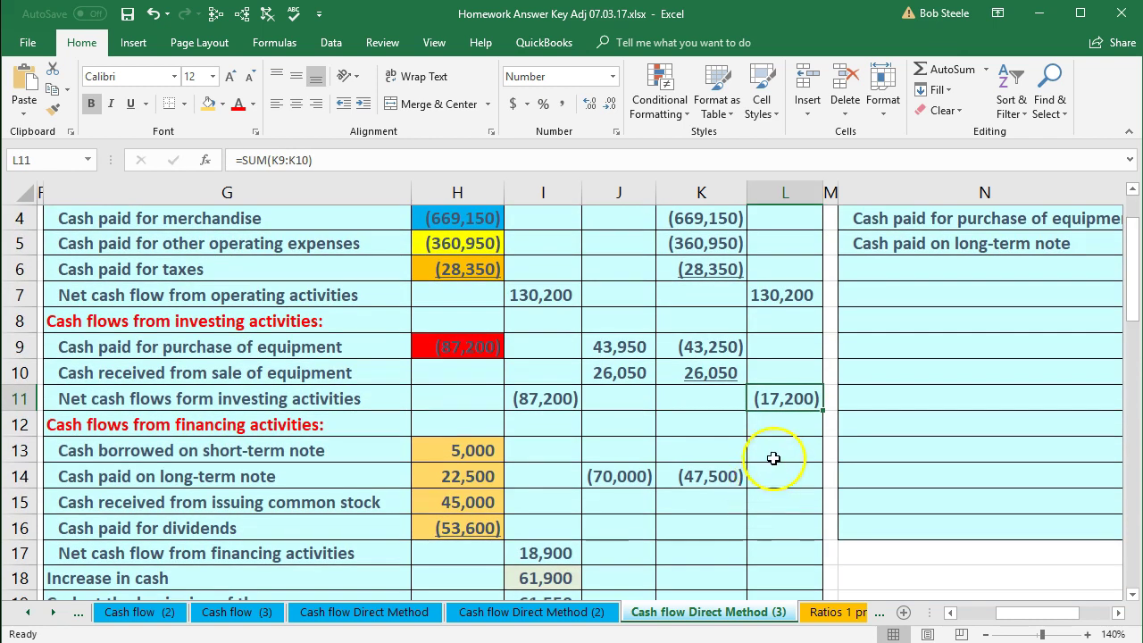
click(720, 444)
text(=)
key(Left)
key(Left)
key(Left)
text(+)
key(Left)
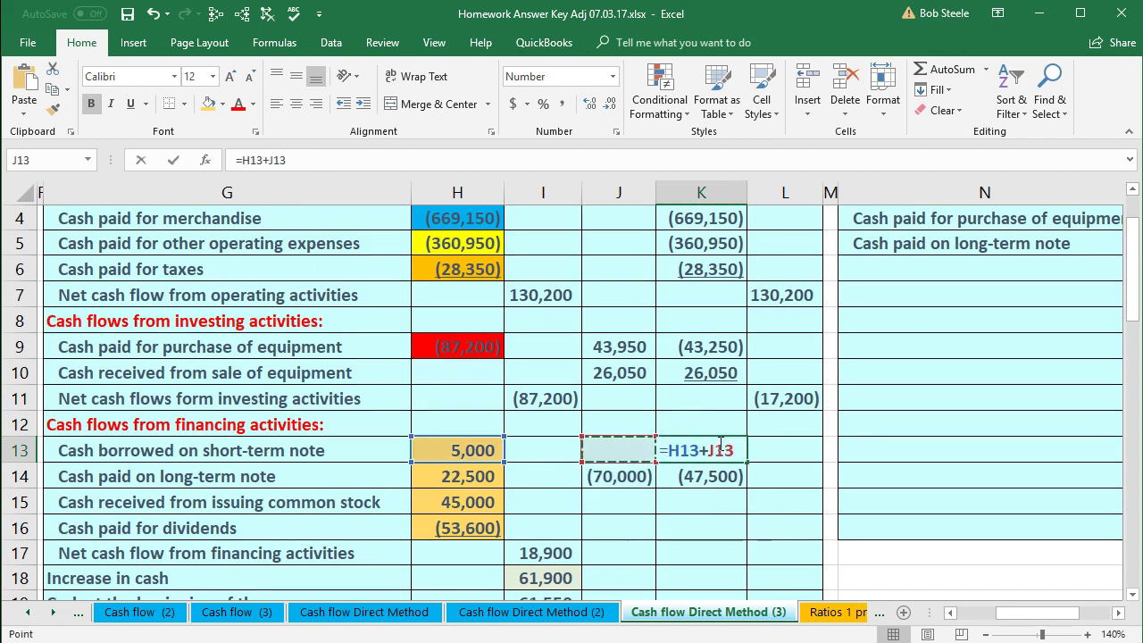
key(Return)
Step: Calculate the adjusted cash flow for cash received from issuing common stock in K15 by adding H15 and J15
key(Return)
text(+)
key(Left)
key(Left)
key(Left)
text(+)
key(Left)
key(Return)
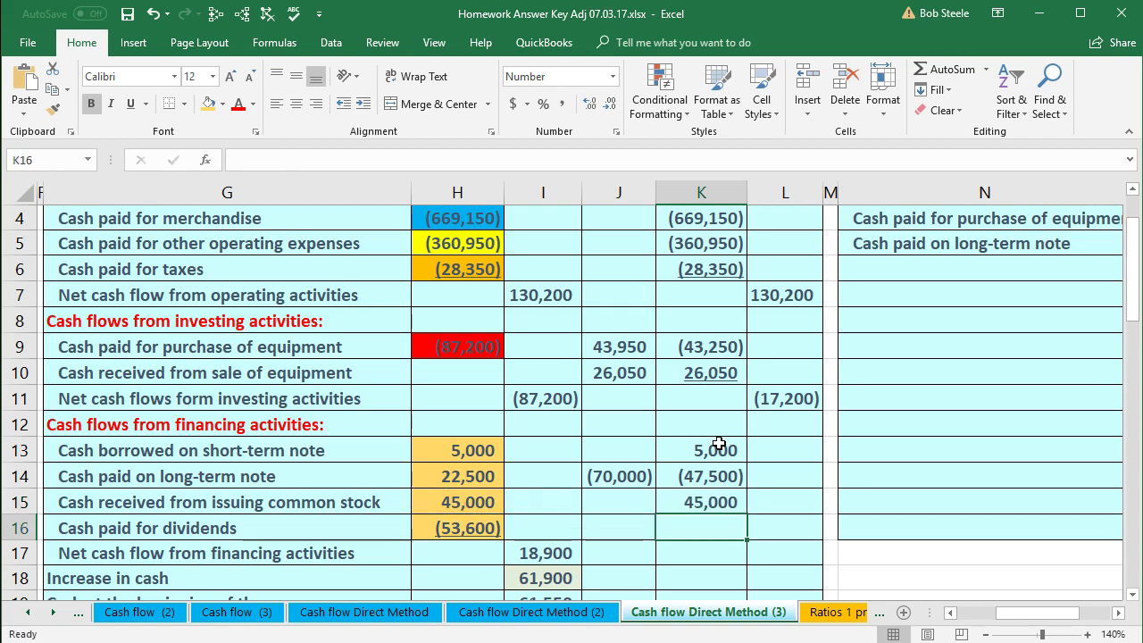
Step: Calculate the adjusted cash flow for cash paid for dividends in K16 with =H16+J16
text(=)
key(Left)
key(Left)
key(Left)
text(+)
key(Left)
key(Return)
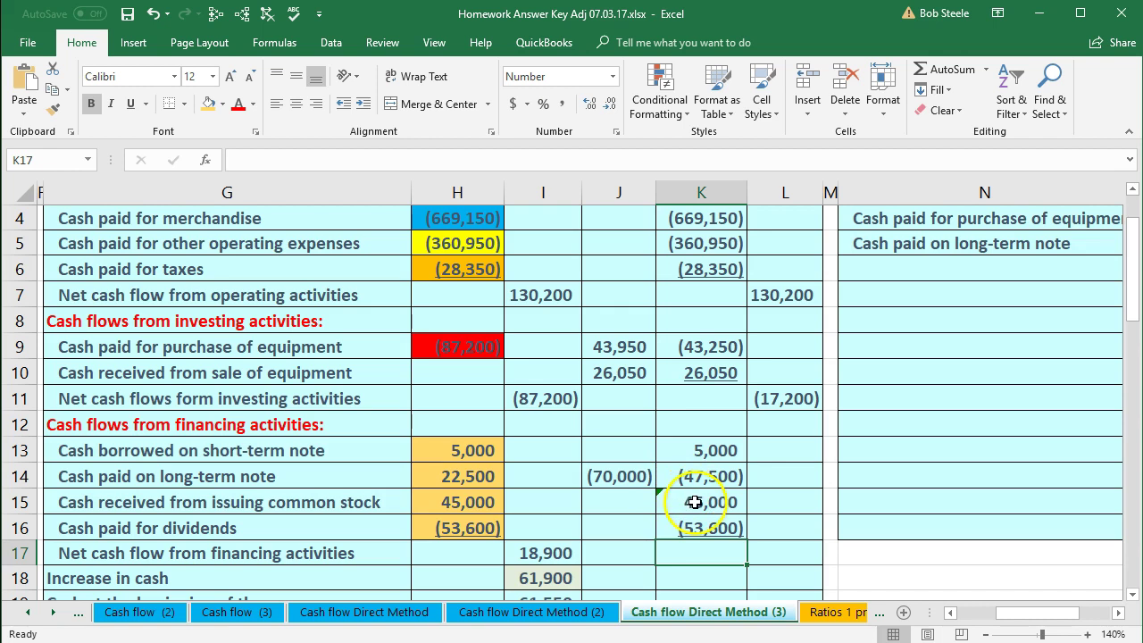
Step: Clear K15:K16 and fill the long-term note formula from K14 down through K16
drag(705, 502, 693, 522)
key(Delete)
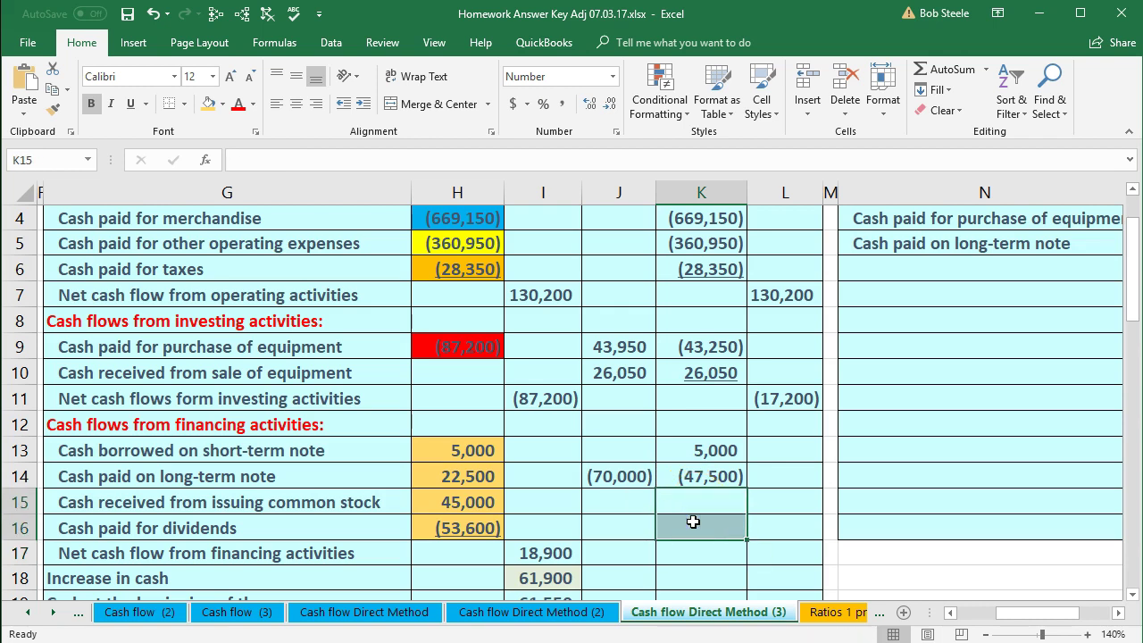
click(716, 482)
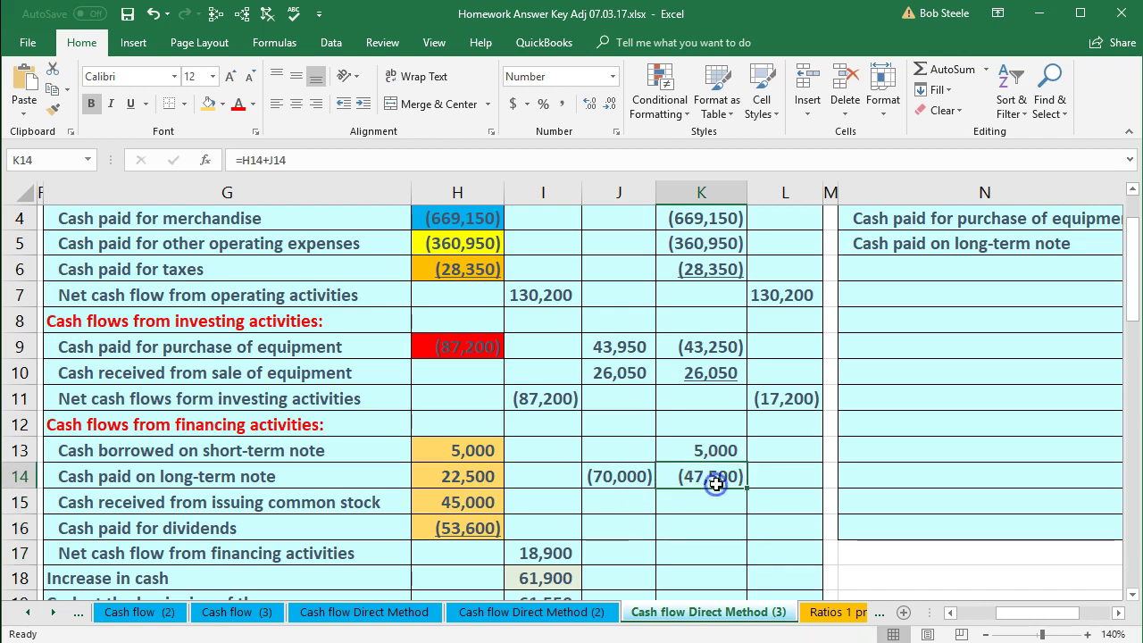
drag(747, 491, 740, 534)
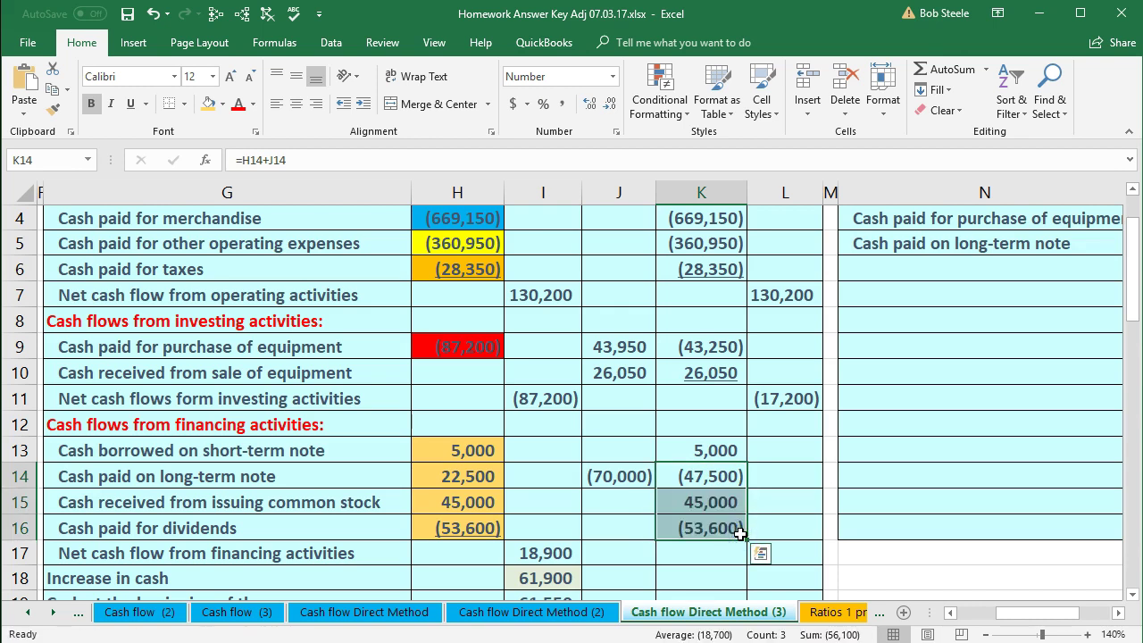
Step: Total the adjusted net cash flow from financing activities in L17 with =SUM(K13:K16)
click(697, 549)
scroll(699, 548, down, 1)
click(779, 479)
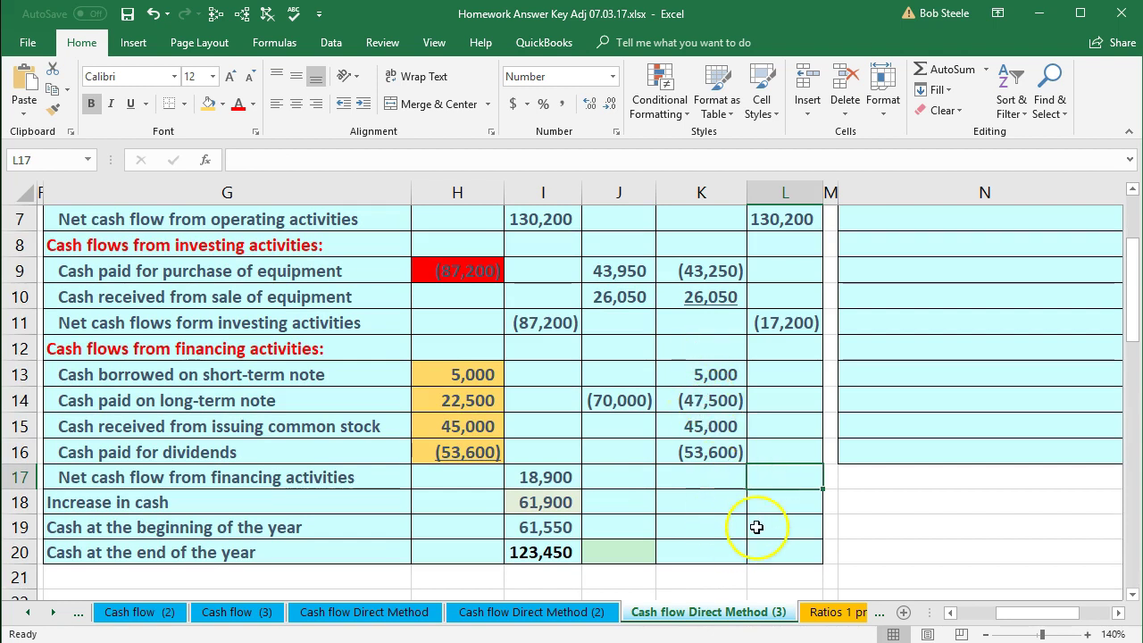
text(=sum()
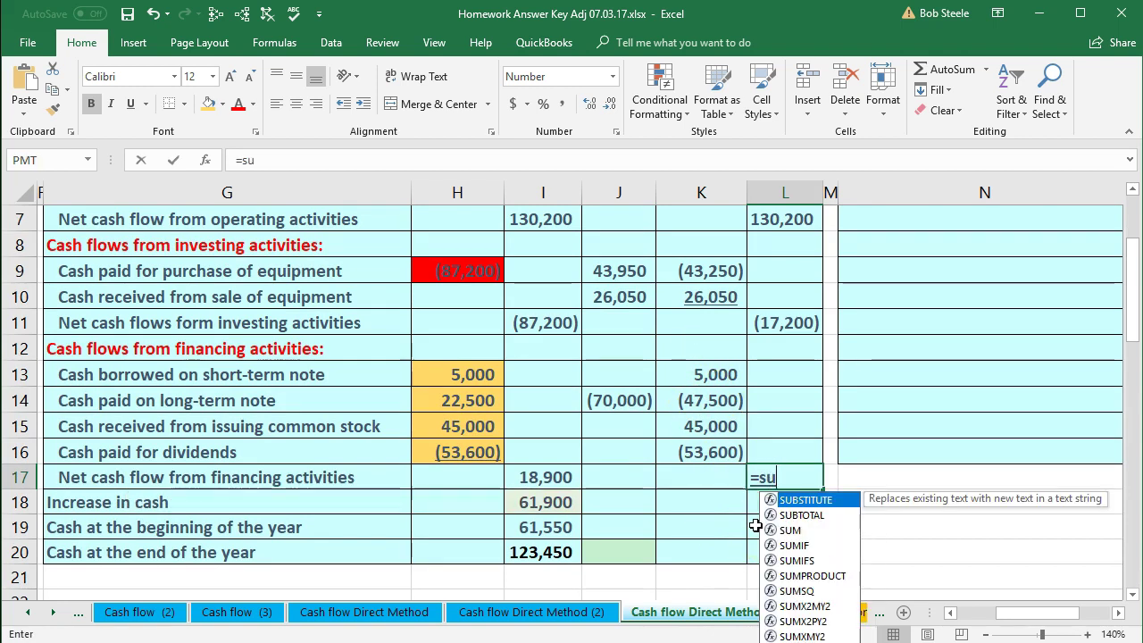
key(Left)
key(Up)
key(shift+Up)
key(shift+Up)
key(shift+Up)
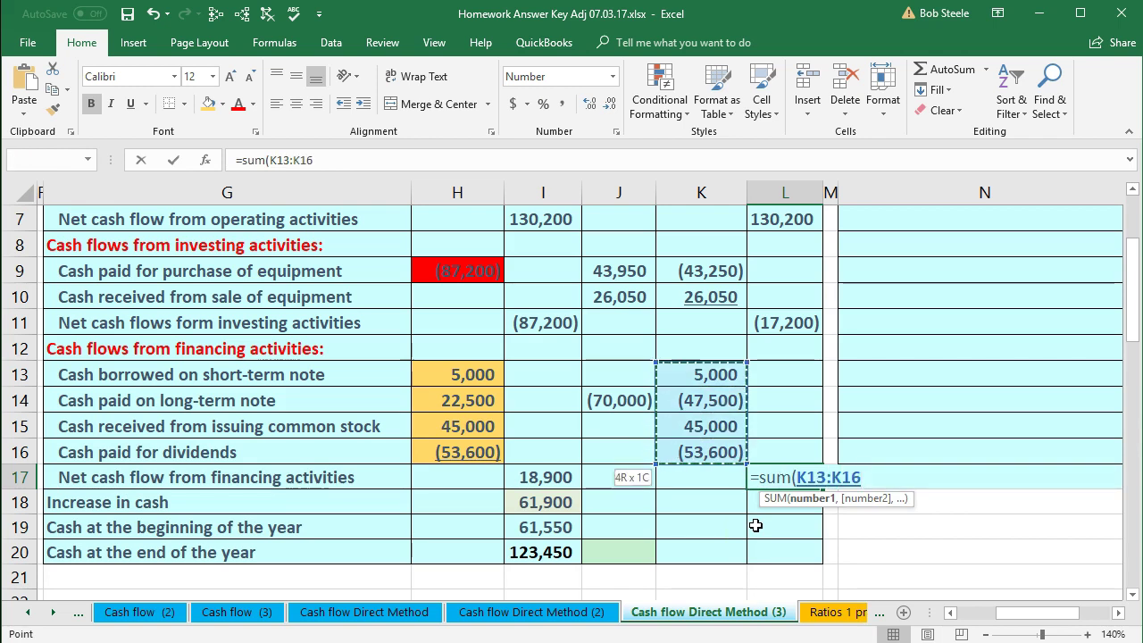
key(Return)
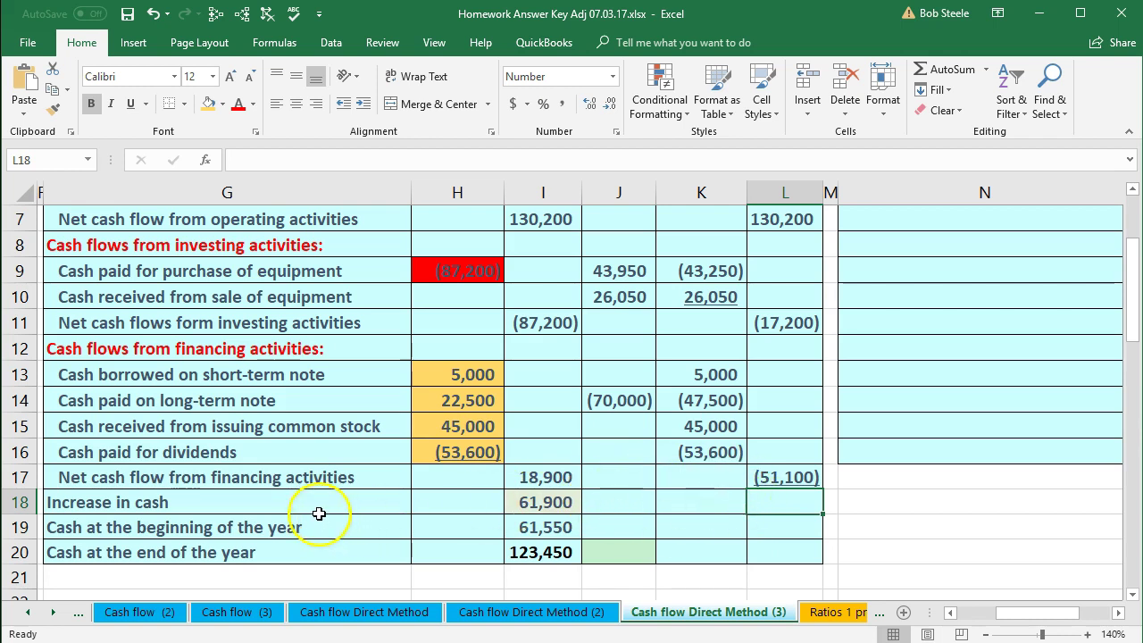
Step: Calculate the adjusted increase in cash in L18 with =SUM(L7:L17), adding the three activity subtotals
scroll(740, 369, up, 1)
drag(775, 297, 780, 545)
scroll(768, 535, down, 1)
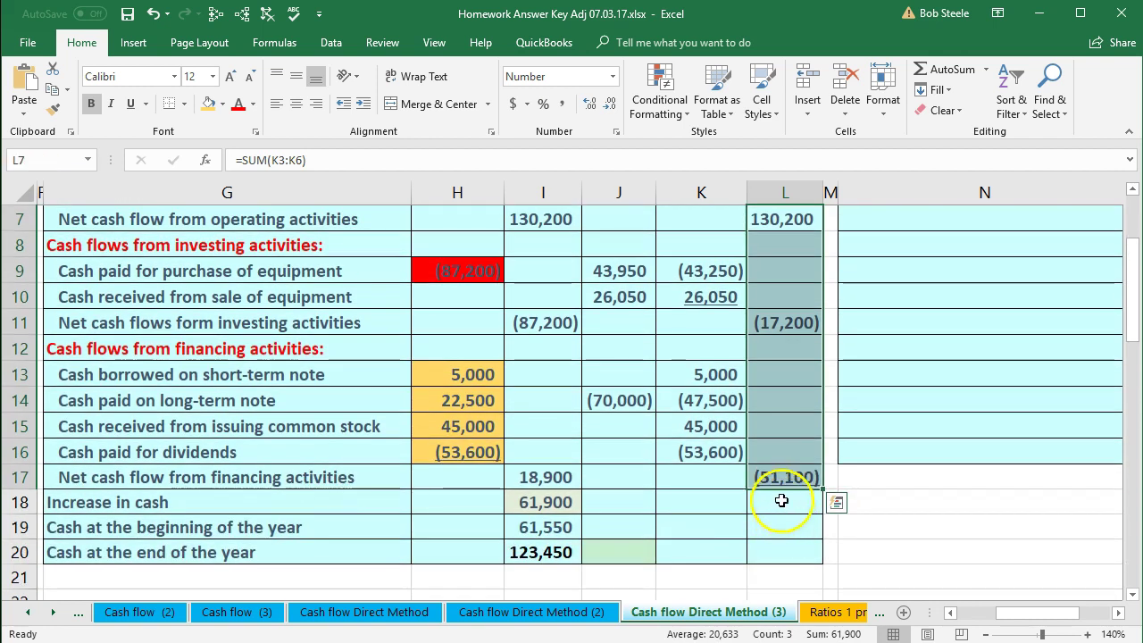
click(781, 502)
text(=sum()
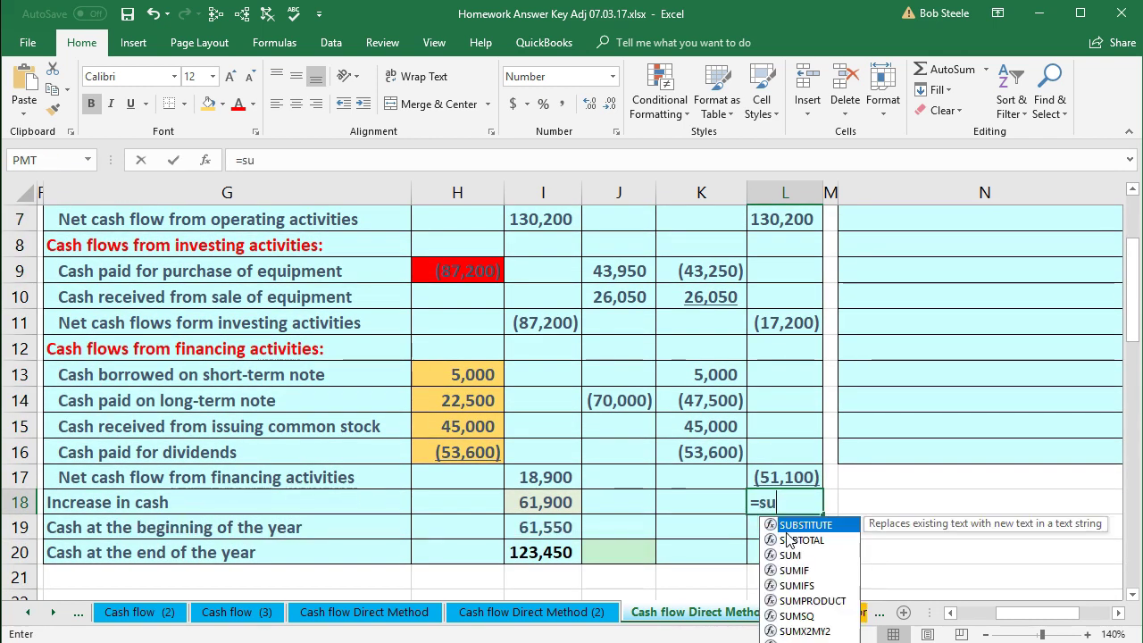
key(Up)
key(shift+Up)
key(shift+Up)
key(shift+Up)
key(shift+Up)
key(shift+Up)
key(shift+Up)
key(shift+Up)
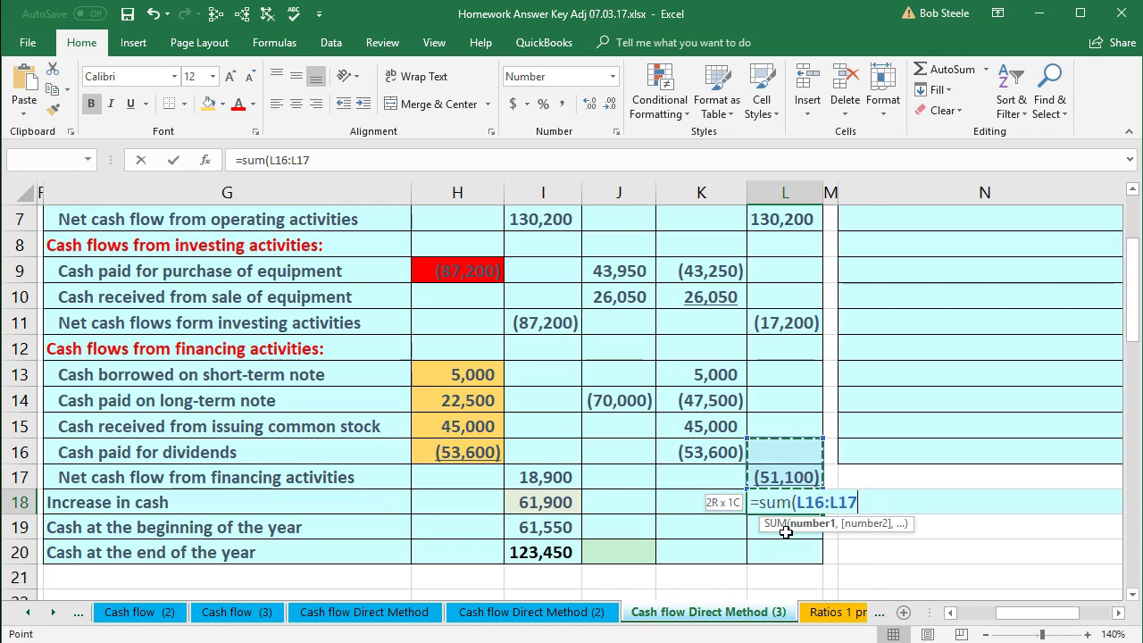
key(shift+Up)
key(shift+Up)
key(shift+Up)
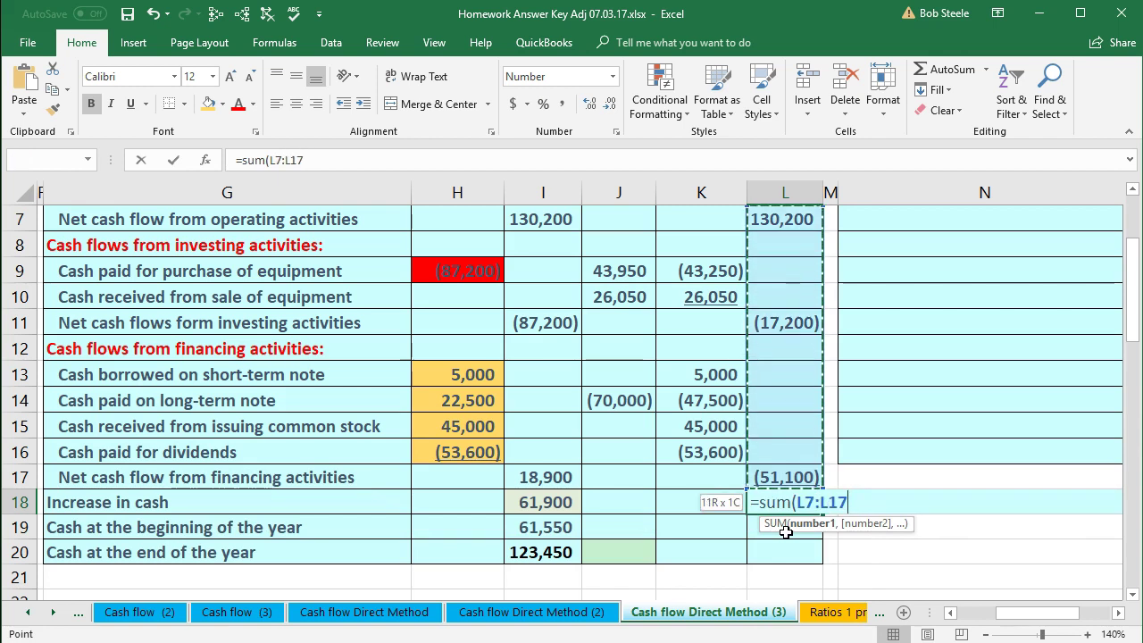
key(Return)
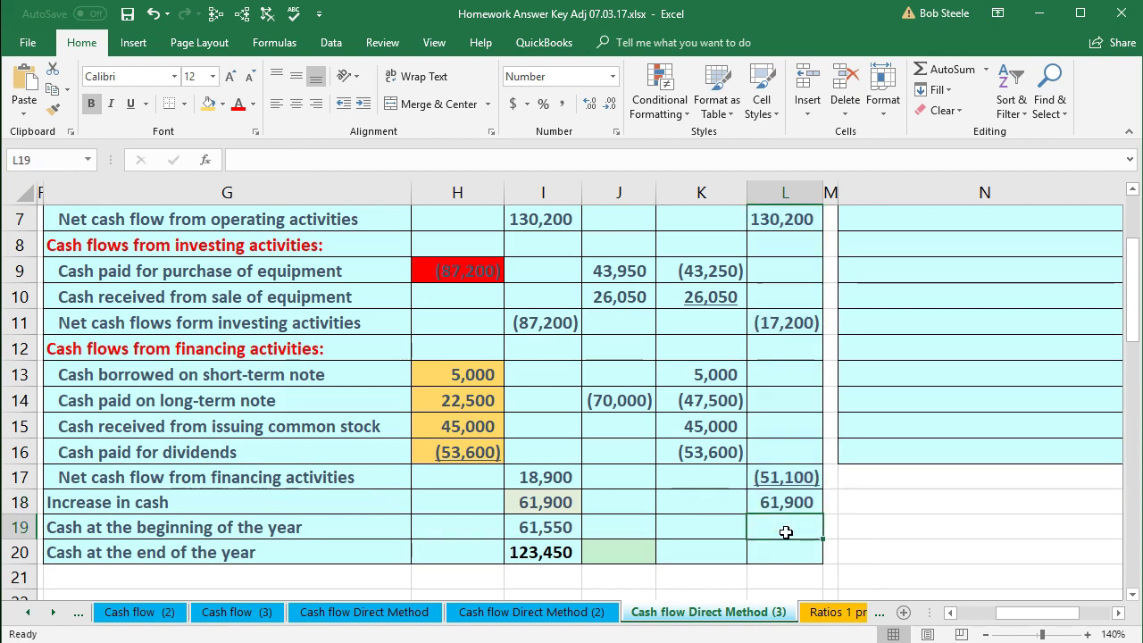
Step: Compare the adjusted increase in cash in L18 with the original in I18, and examine the subtotals in L7:L17
click(543, 527)
click(793, 527)
click(558, 527)
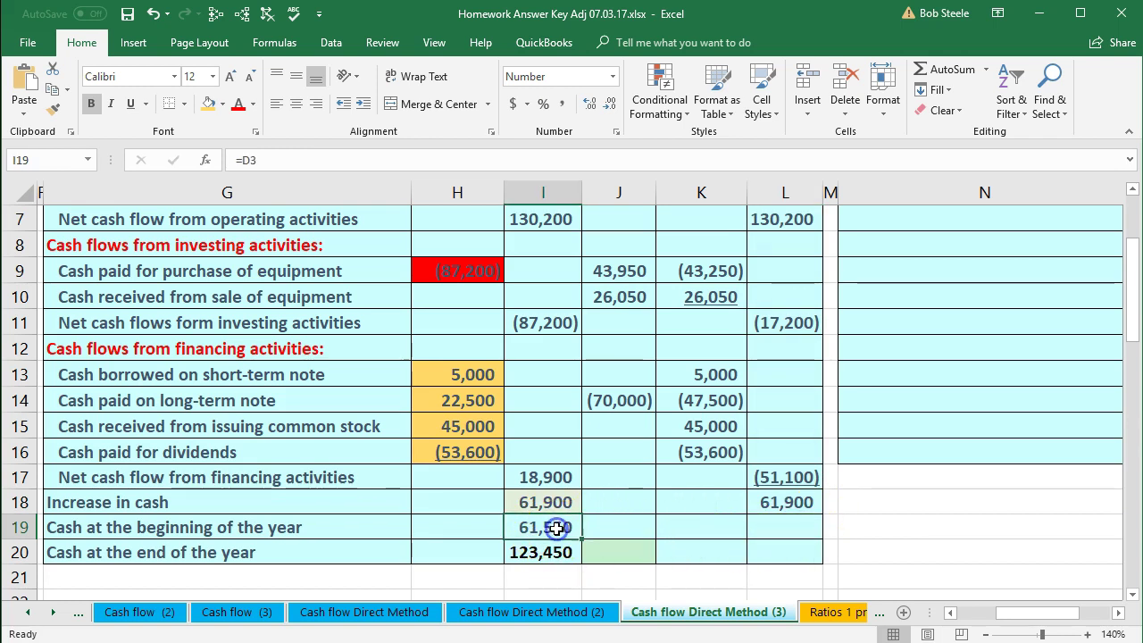
click(778, 530)
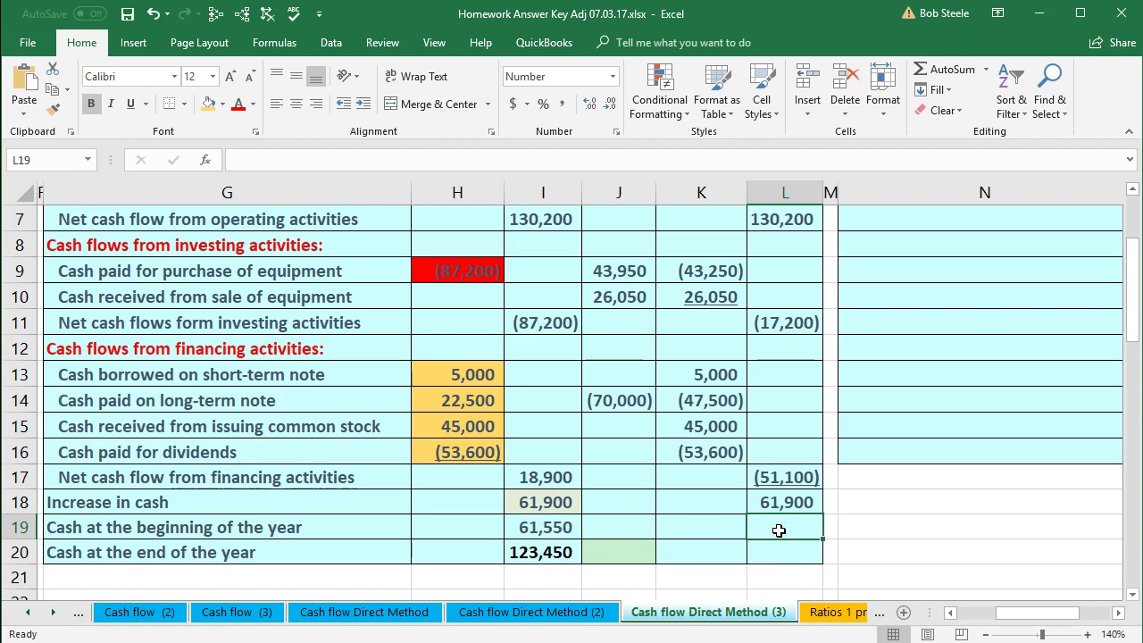
click(790, 505)
double_click(785, 505)
key(Return)
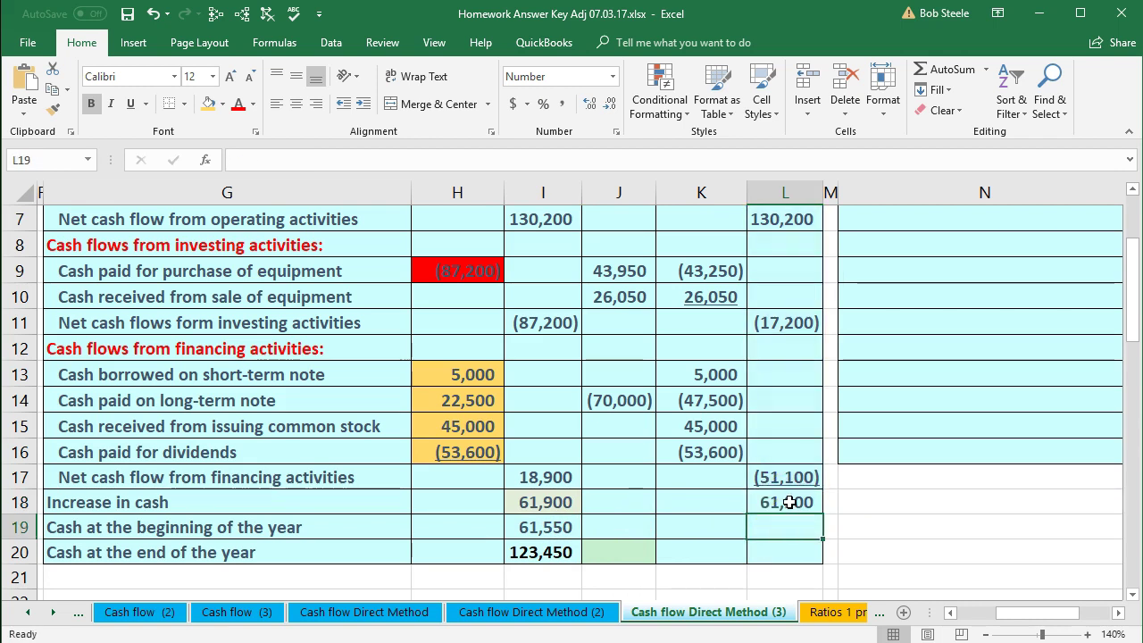
double_click(539, 502)
key(Return)
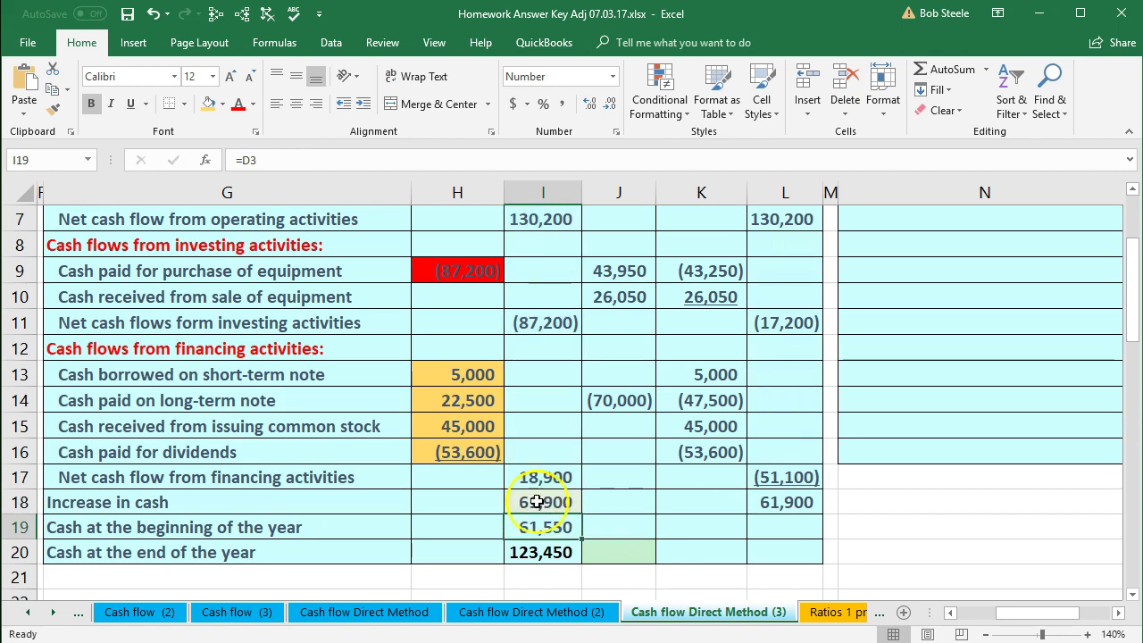
click(790, 503)
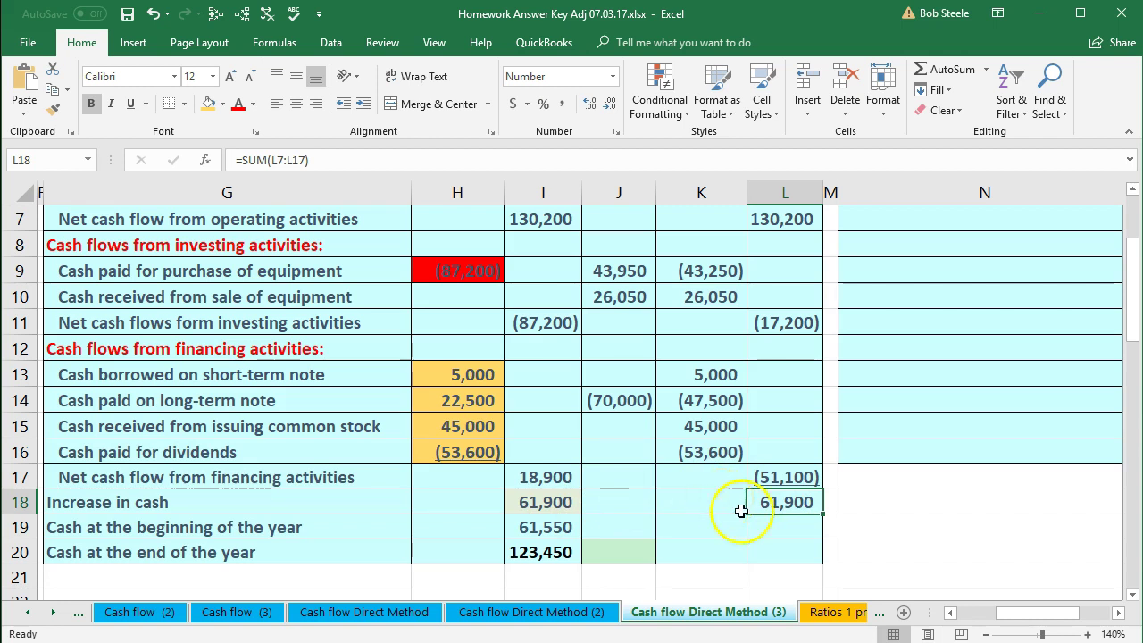
drag(789, 219, 791, 477)
Step: Link the adjusted cash at the beginning of the year in L19 to the original figure with =I19
click(776, 526)
text(=)
key(Left)
key(Left)
key(Left)
key(Return)
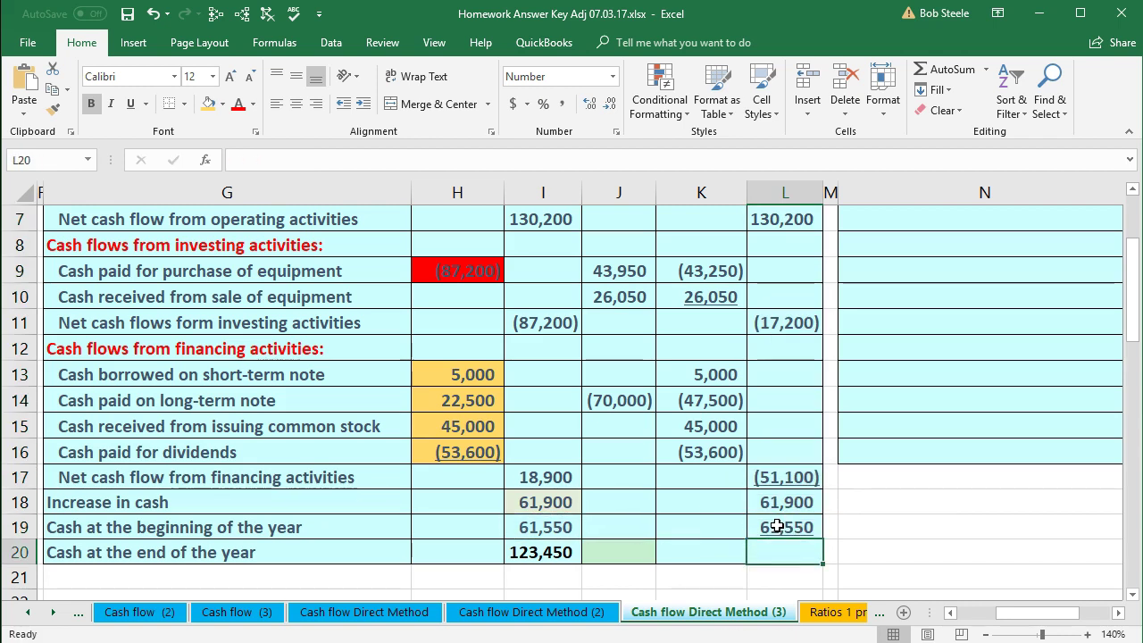
Step: Calculate the adjusted cash at the end of the year in L20 with =SUM(L18:L19)
drag(773, 503, 770, 527)
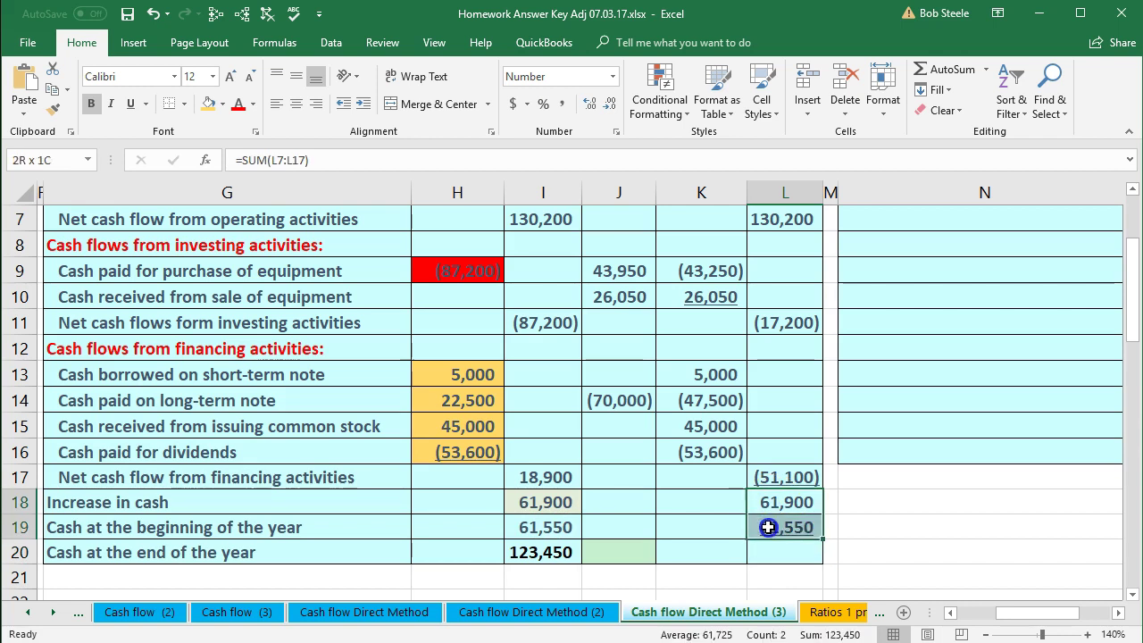
click(548, 550)
click(798, 545)
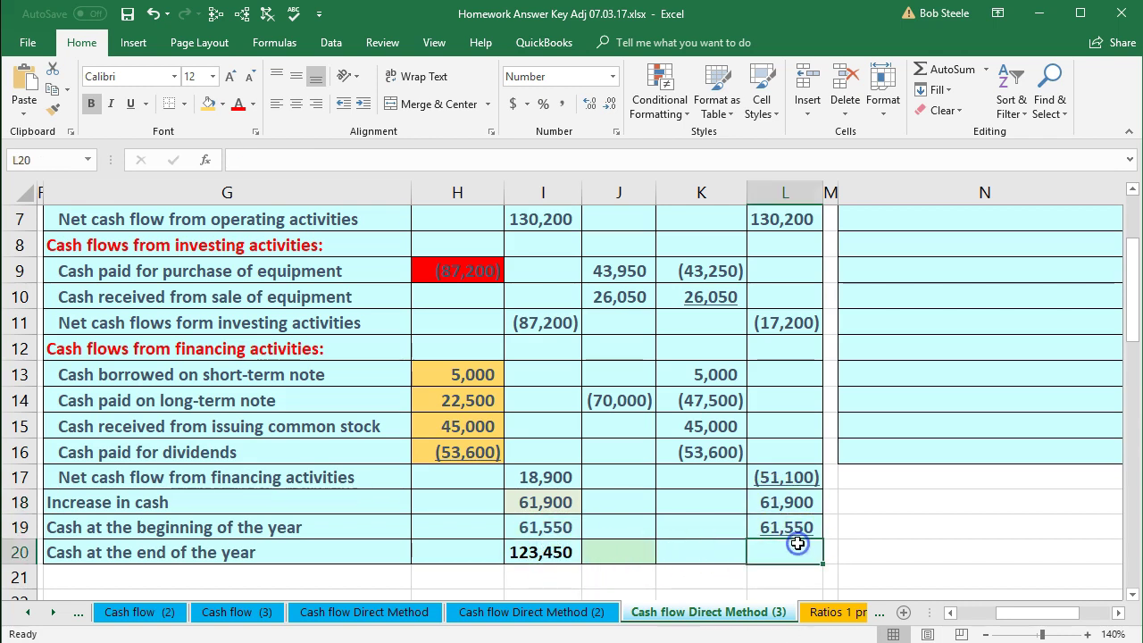
text(=sum()
drag(797, 532, 795, 504)
key(Return)
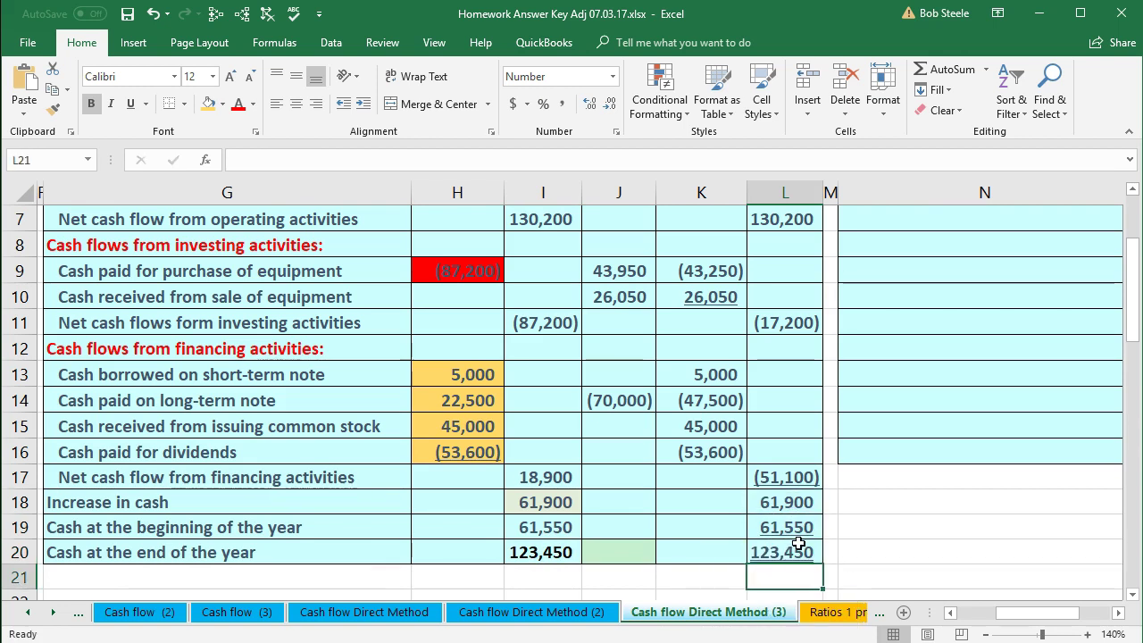
Step: Examine the adjusted net cash flow subtotals for financing, operating and investing activities in L17, L7 and L11
click(753, 478)
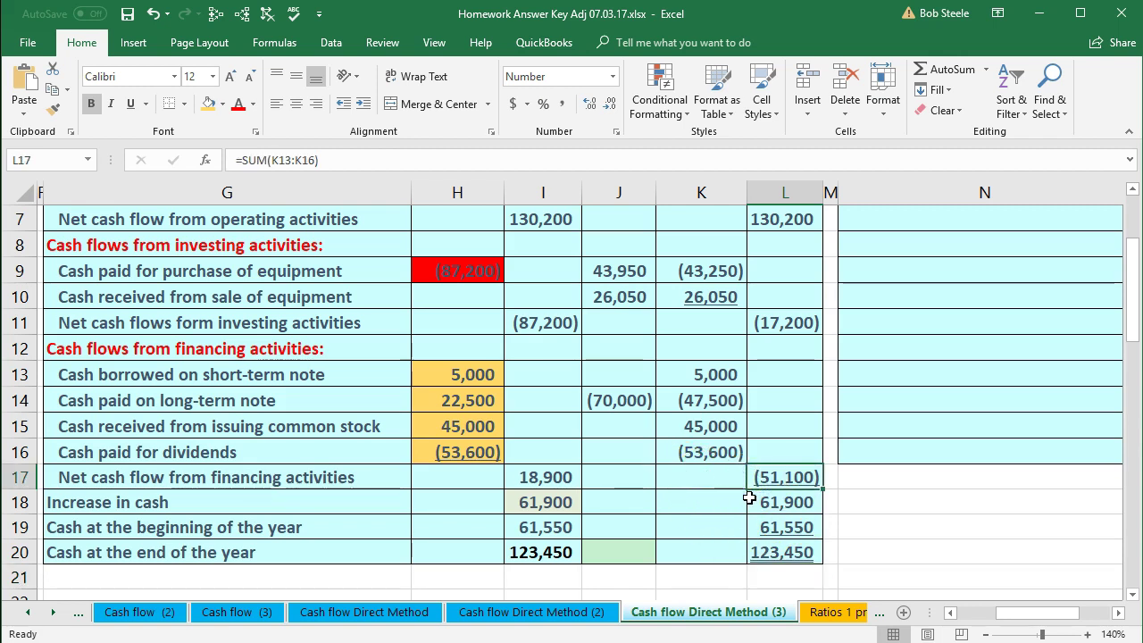
scroll(745, 500, up, 2)
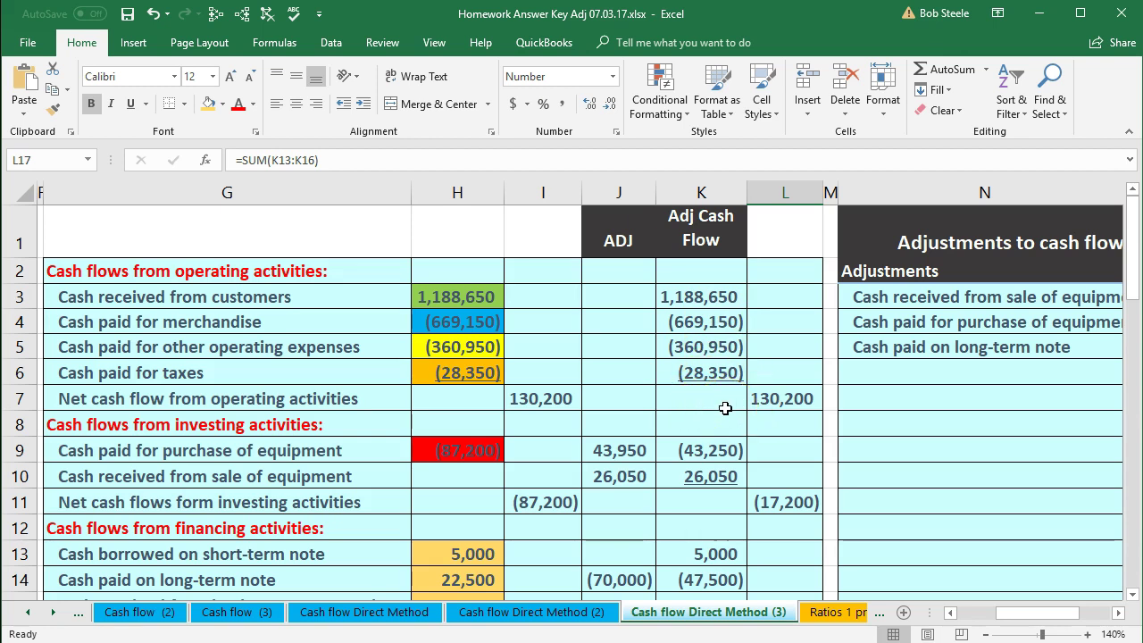
click(791, 395)
scroll(794, 397, down, 1)
click(792, 398)
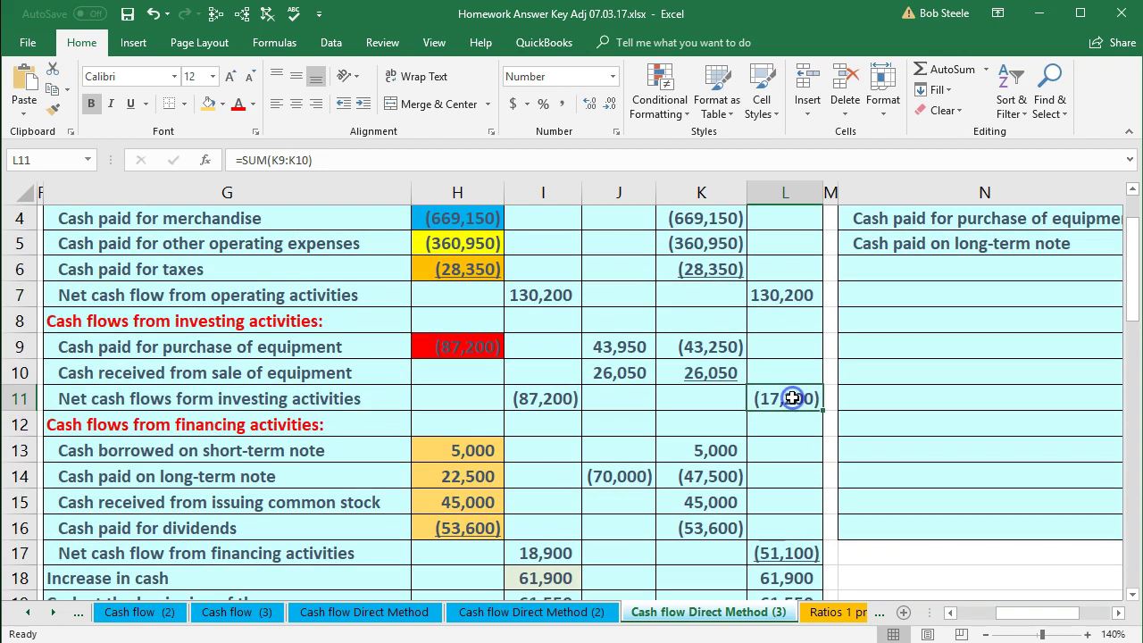
scroll(793, 396, down, 1)
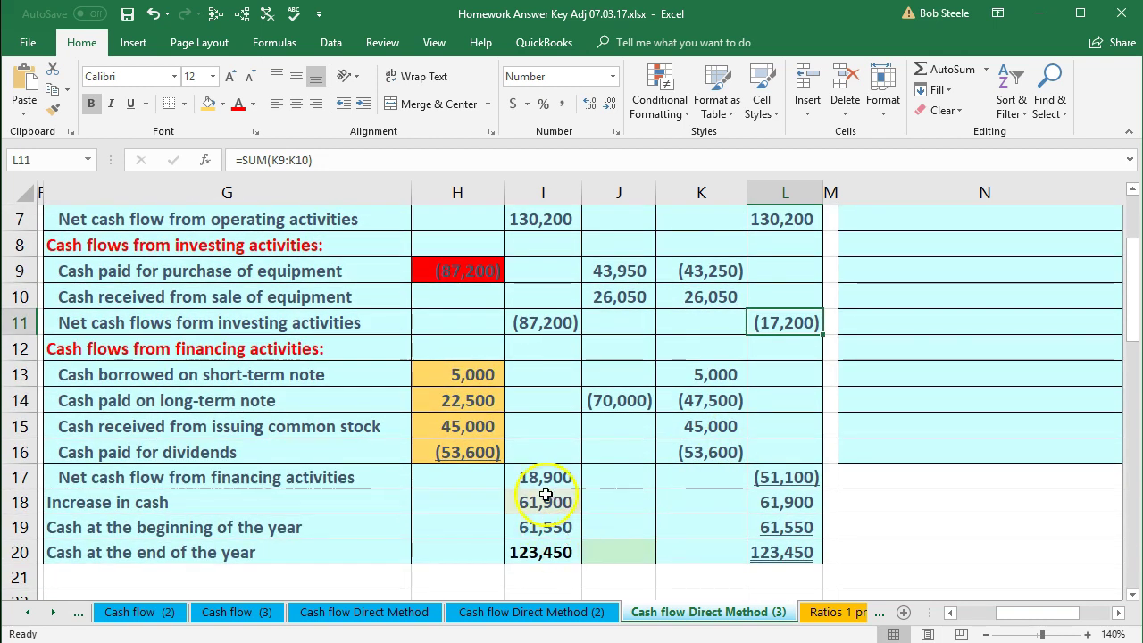
Step: Compare the original cash flow columns H:I, the adjustment column J and the adjusted cash flow columns K:L
scroll(545, 493, up, 2)
drag(492, 190, 525, 190)
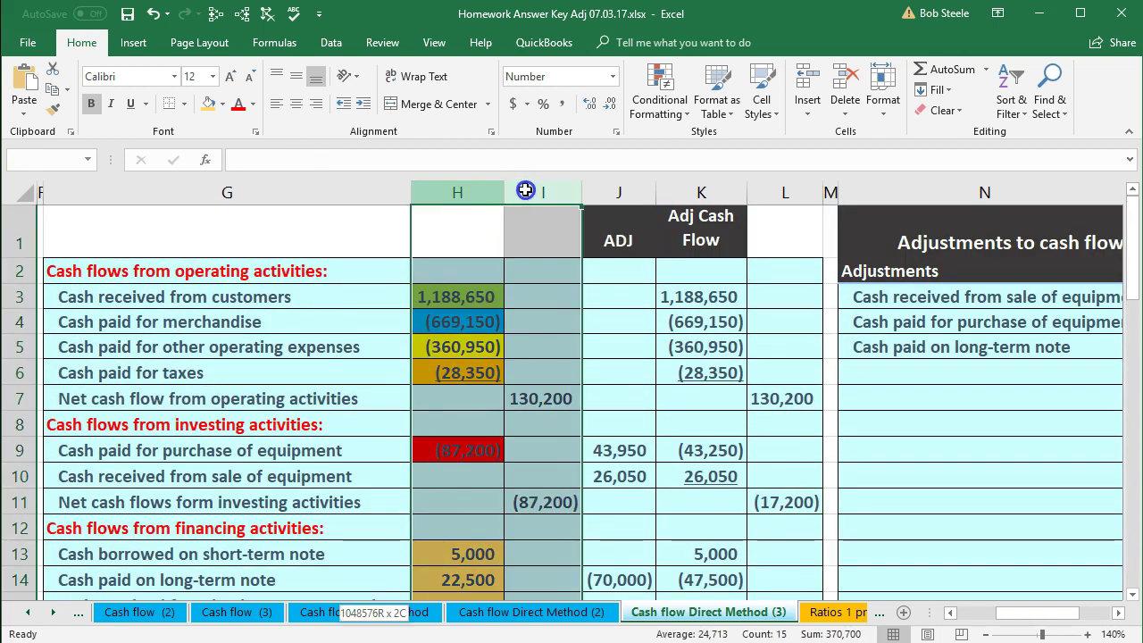
scroll(556, 357, down, 2)
scroll(571, 316, up, 2)
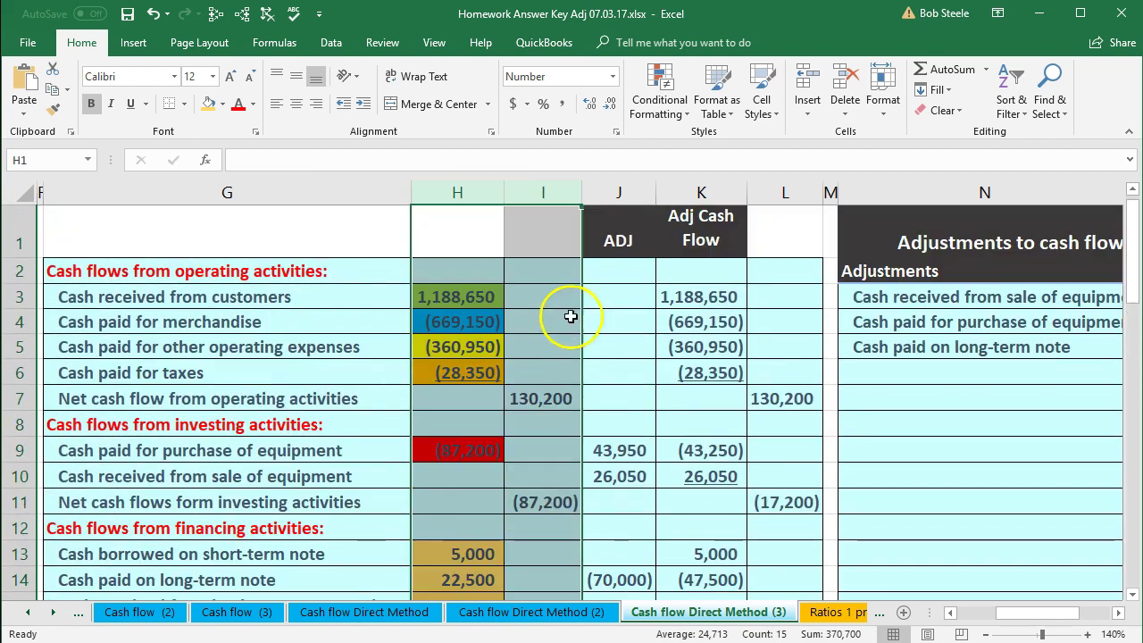
click(641, 190)
scroll(615, 447, down, 2)
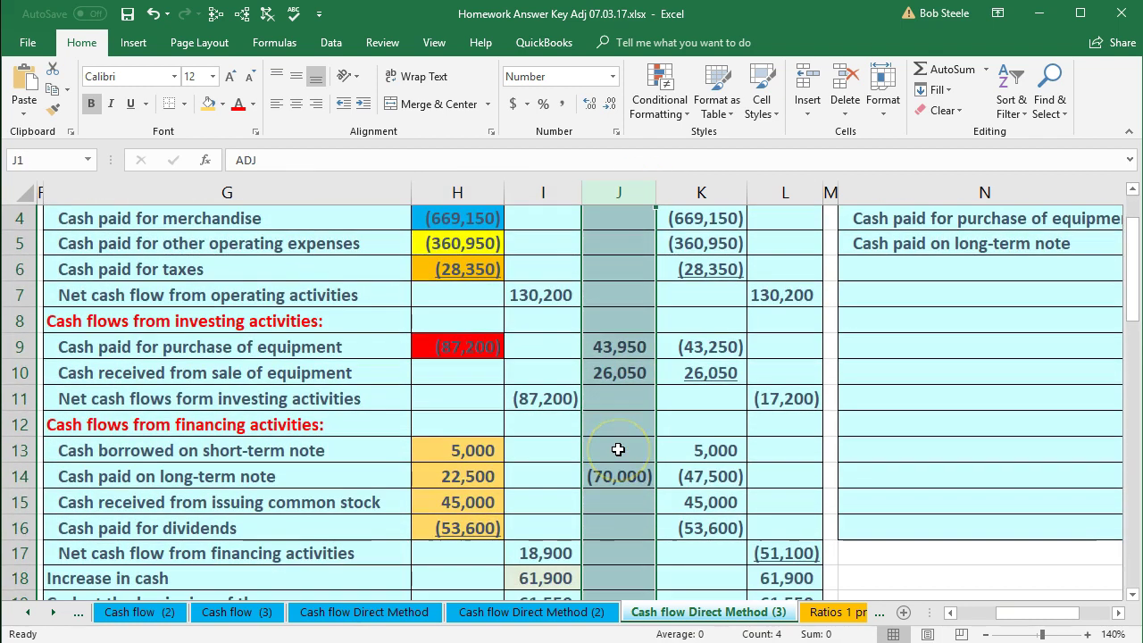
scroll(618, 449, up, 2)
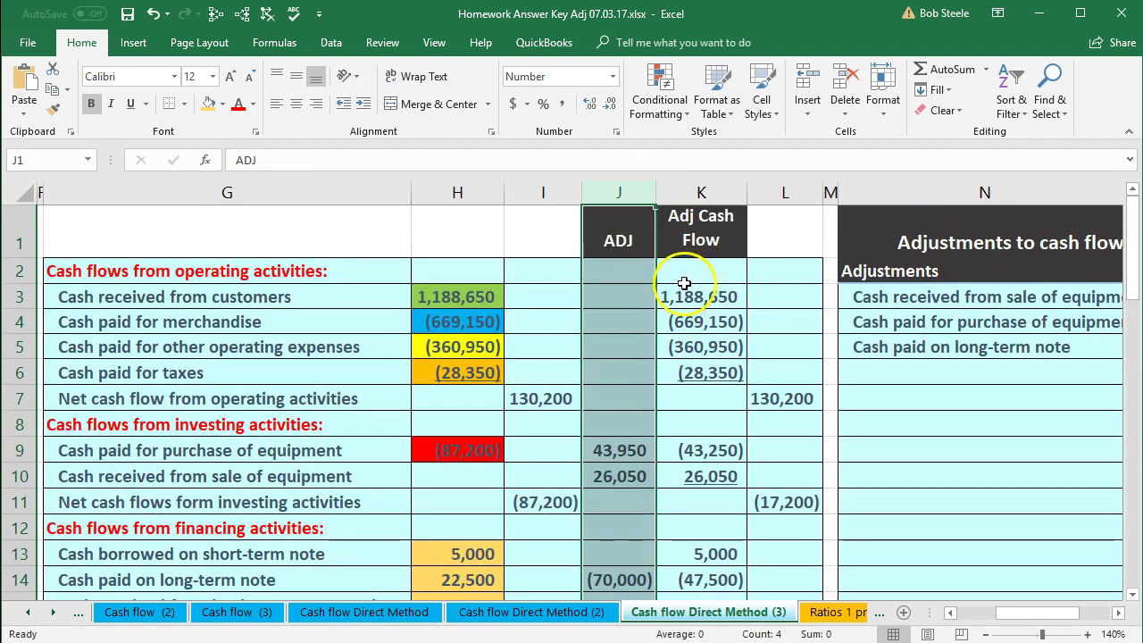
drag(701, 194, 773, 193)
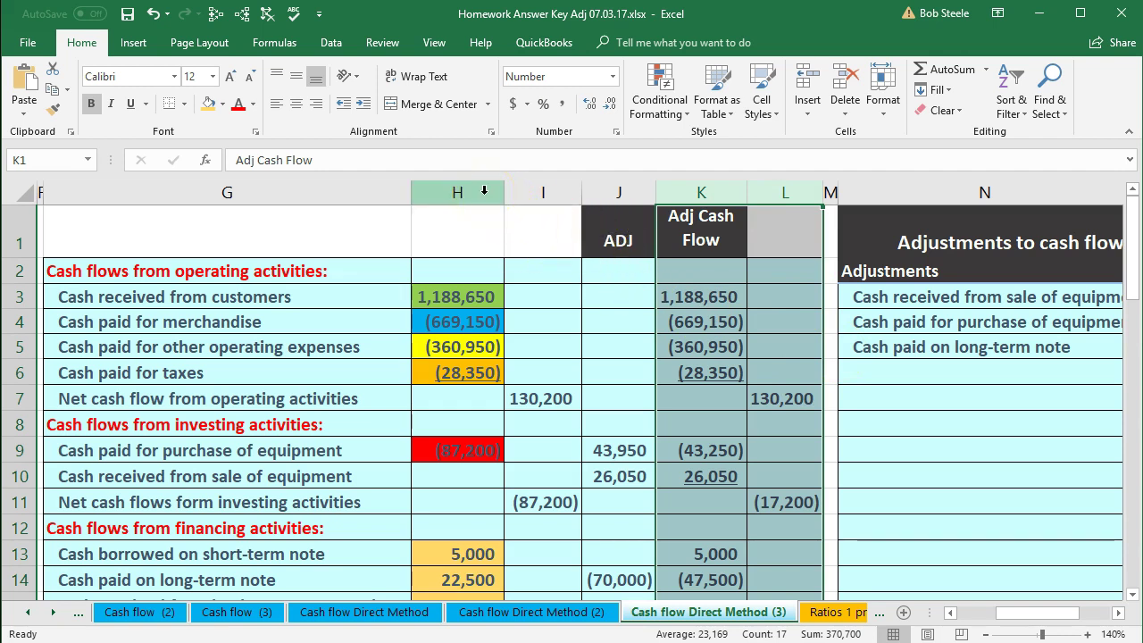
Step: Hide columns H through J so that only the adjusted cash flow columns remain beside the line descriptions
drag(483, 190, 596, 194)
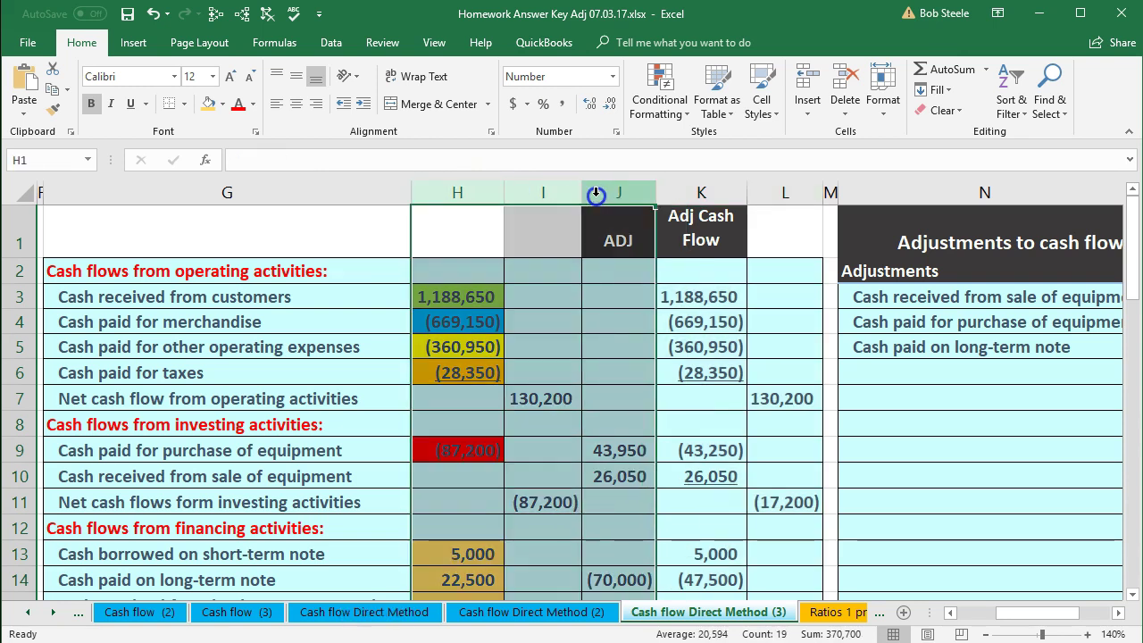
right_click(446, 323)
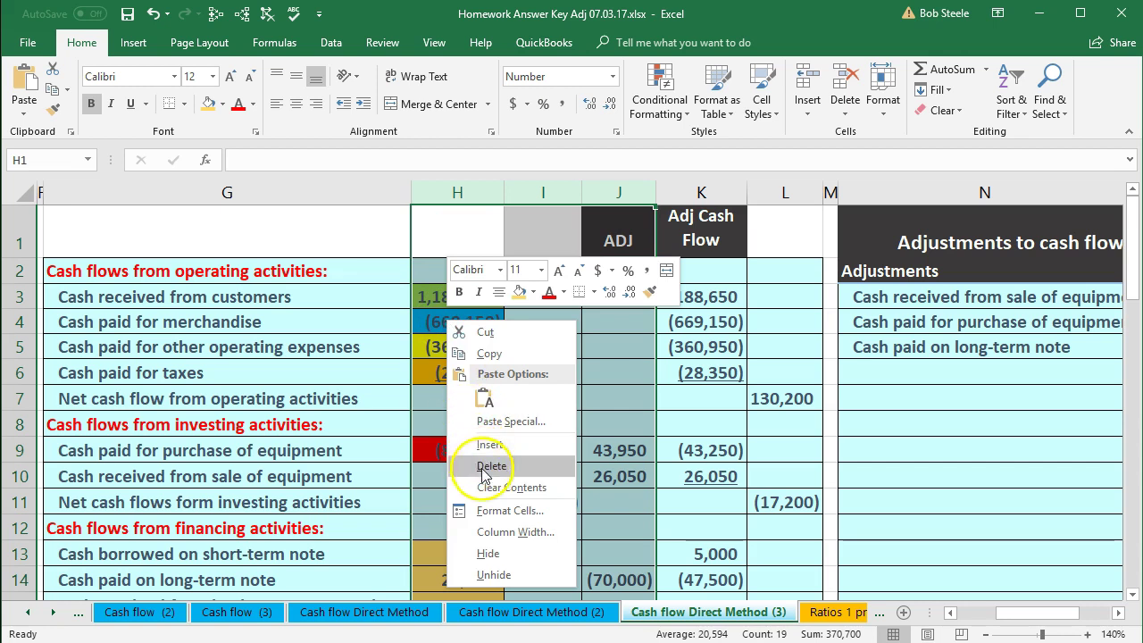
click(490, 555)
click(493, 502)
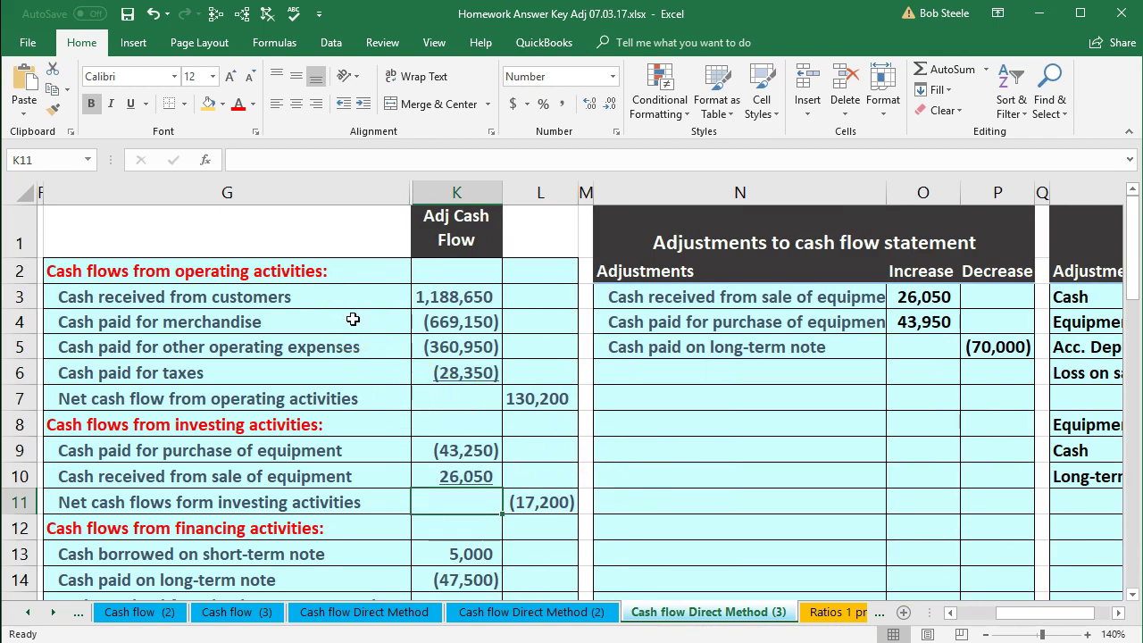
Step: Review the finished adjusted cash flow statement, checking the activity subtotals in L7, L11 and L17 against the increase in cash in L18
scroll(356, 331, down, 2)
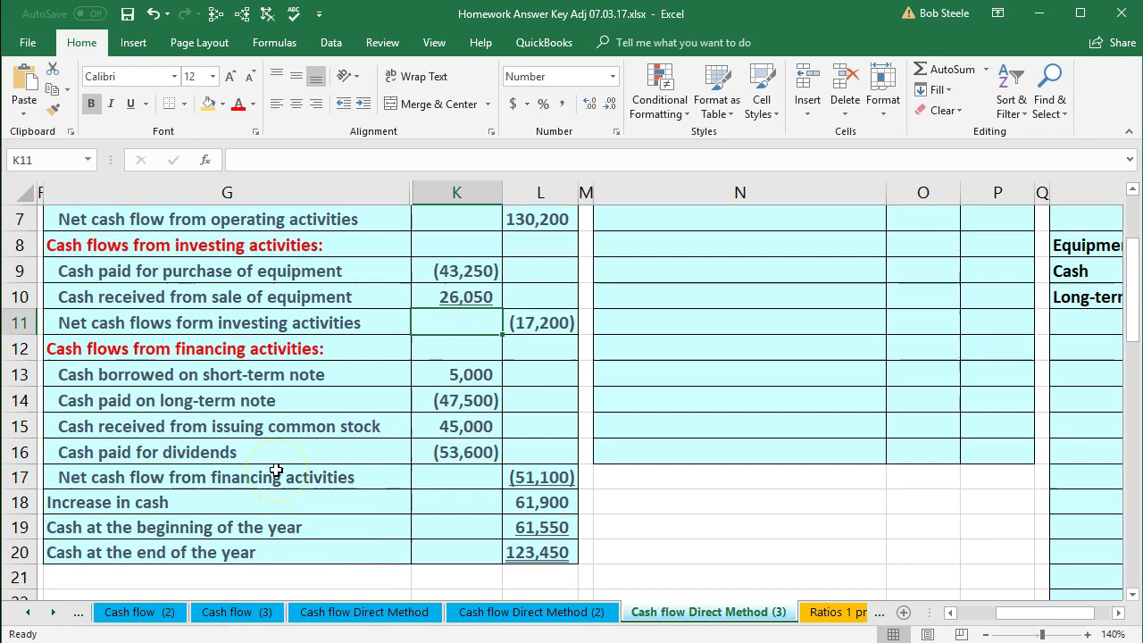
scroll(276, 471, up, 1)
scroll(276, 471, up, 1)
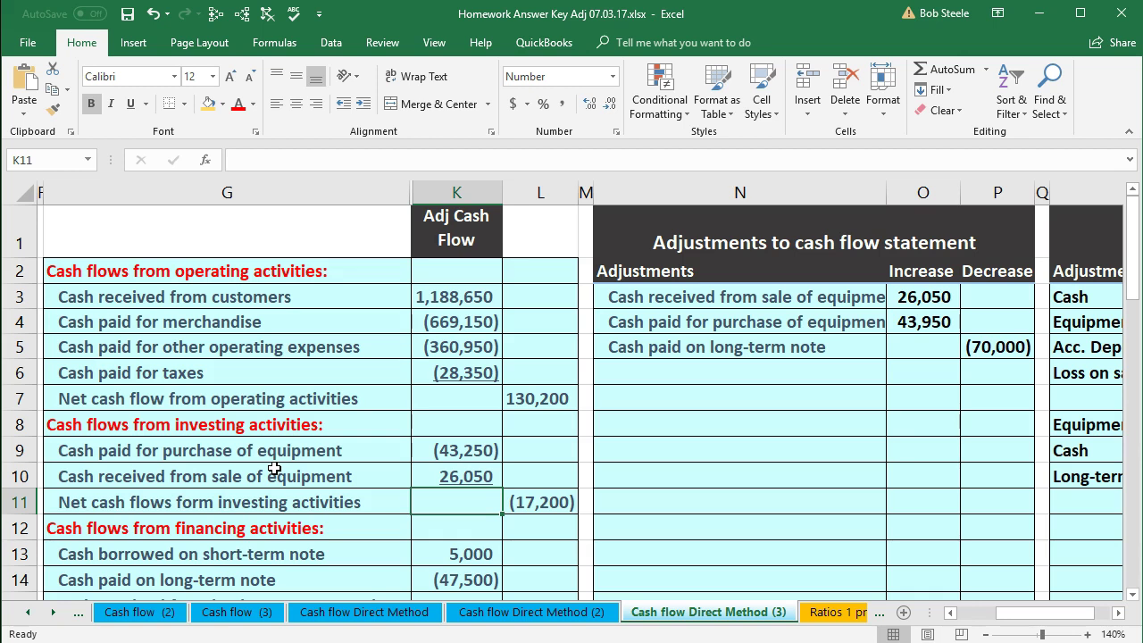
scroll(274, 468, down, 2)
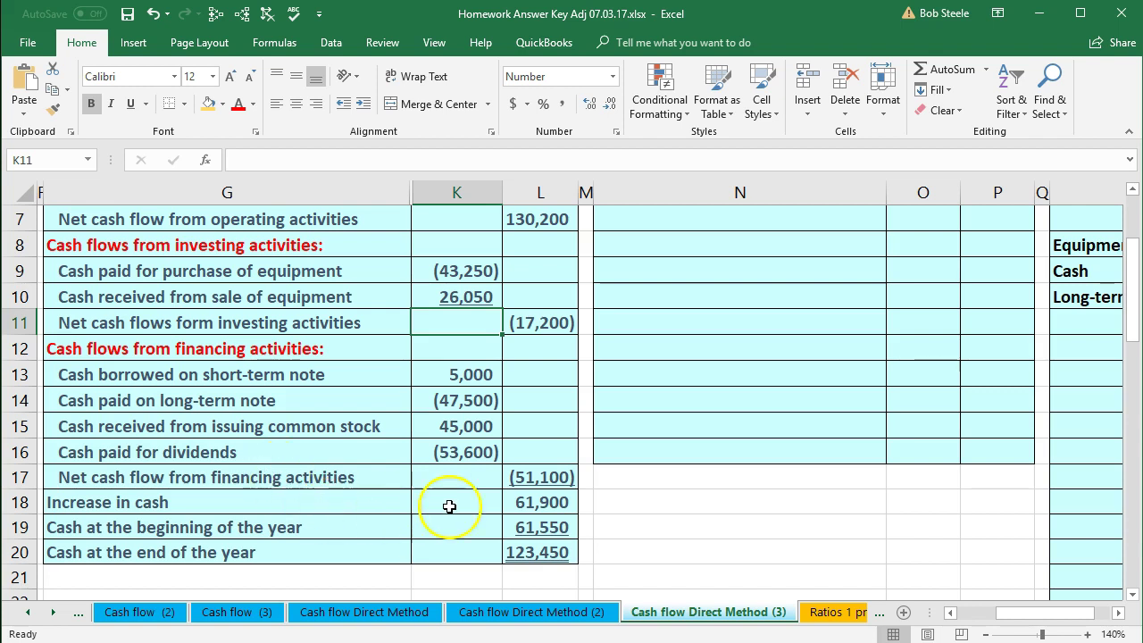
click(527, 501)
scroll(389, 584, up, 1)
scroll(389, 583, up, 2)
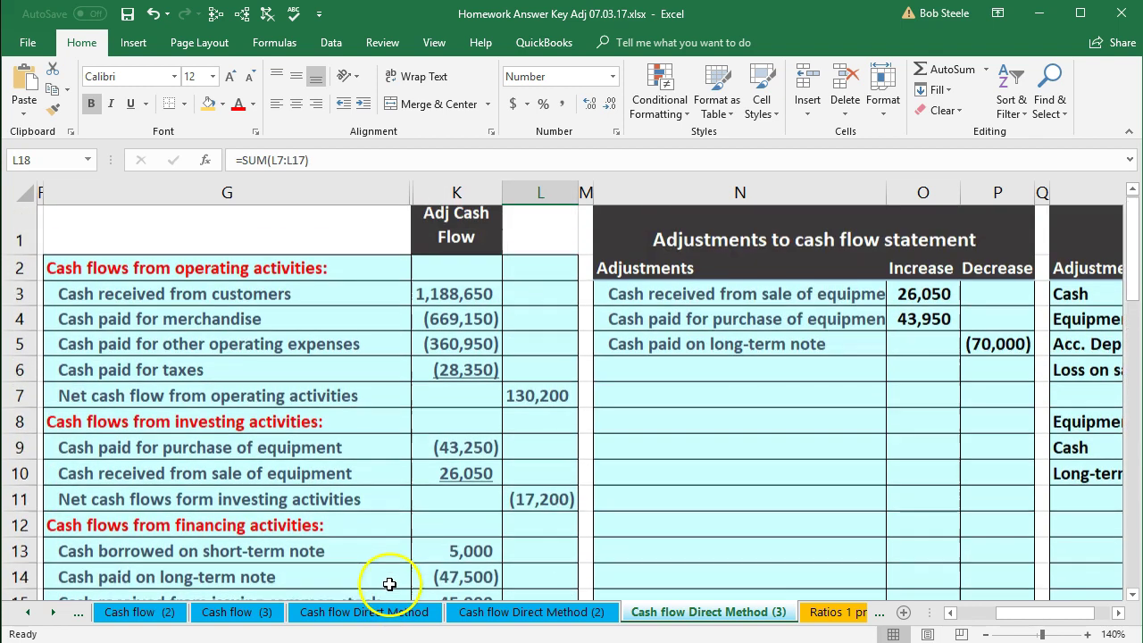
click(525, 398)
click(539, 496)
scroll(541, 500, down, 2)
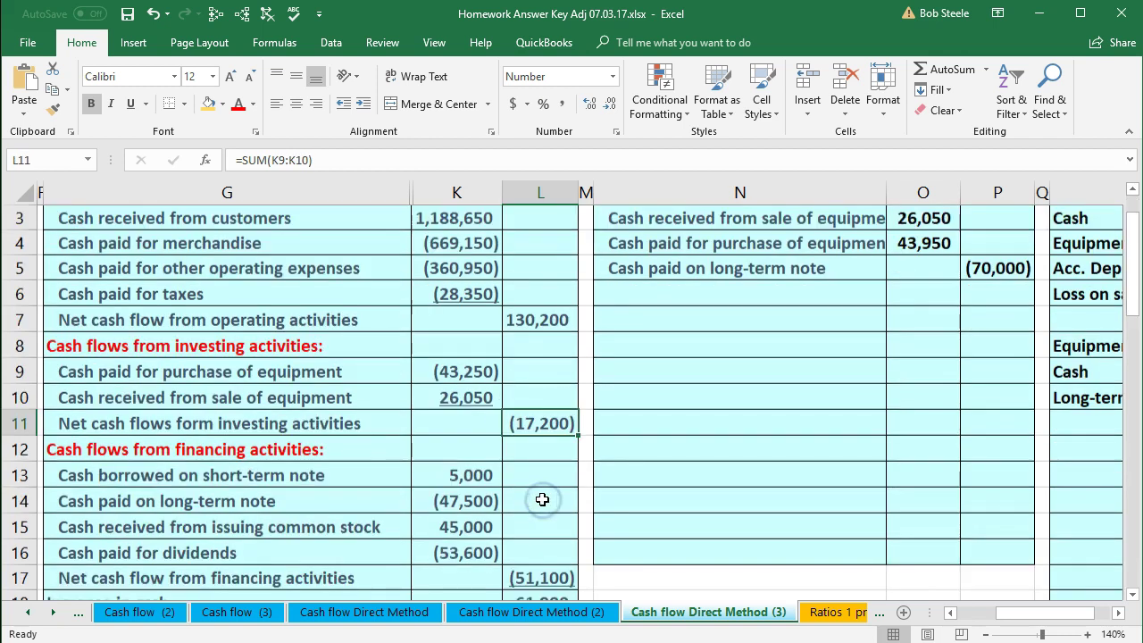
click(536, 541)
scroll(535, 517, down, 1)
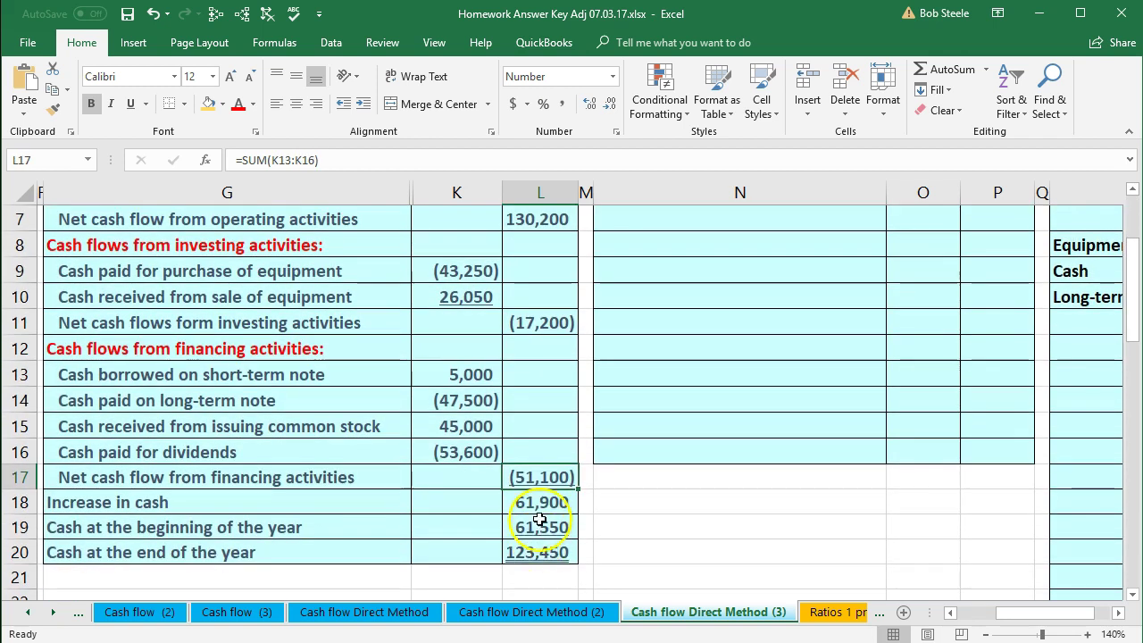
click(536, 502)
Step: Examine the Cash row of the comparative account balances, checking the 20x5, 20x4 and difference amounts in C3:E3
click(950, 612)
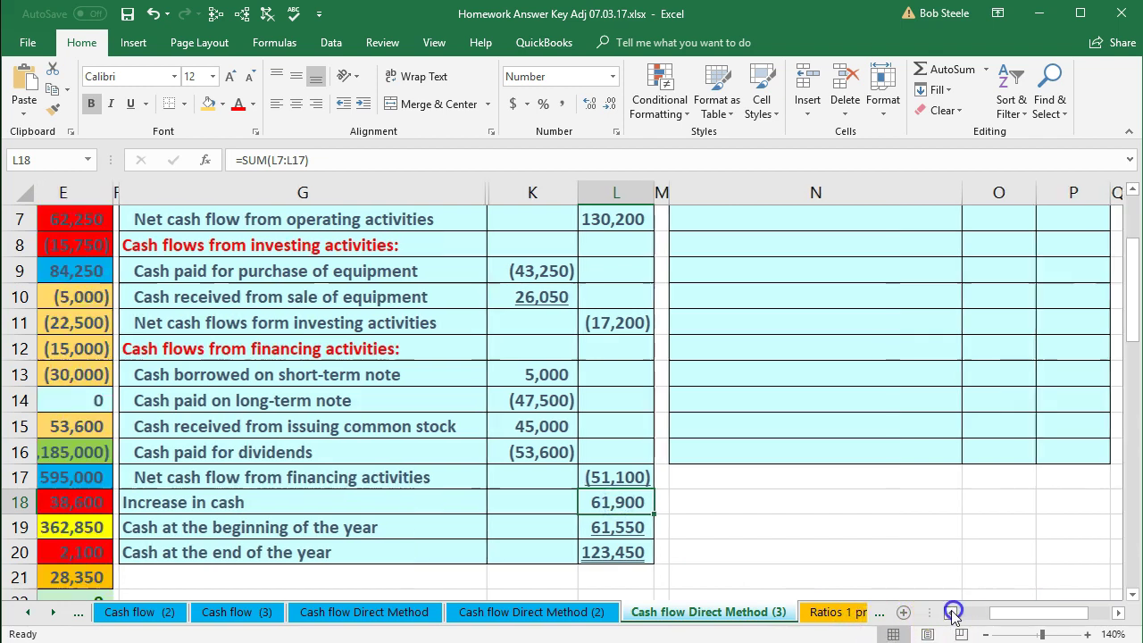
click(950, 613)
click(950, 612)
scroll(423, 534, up, 2)
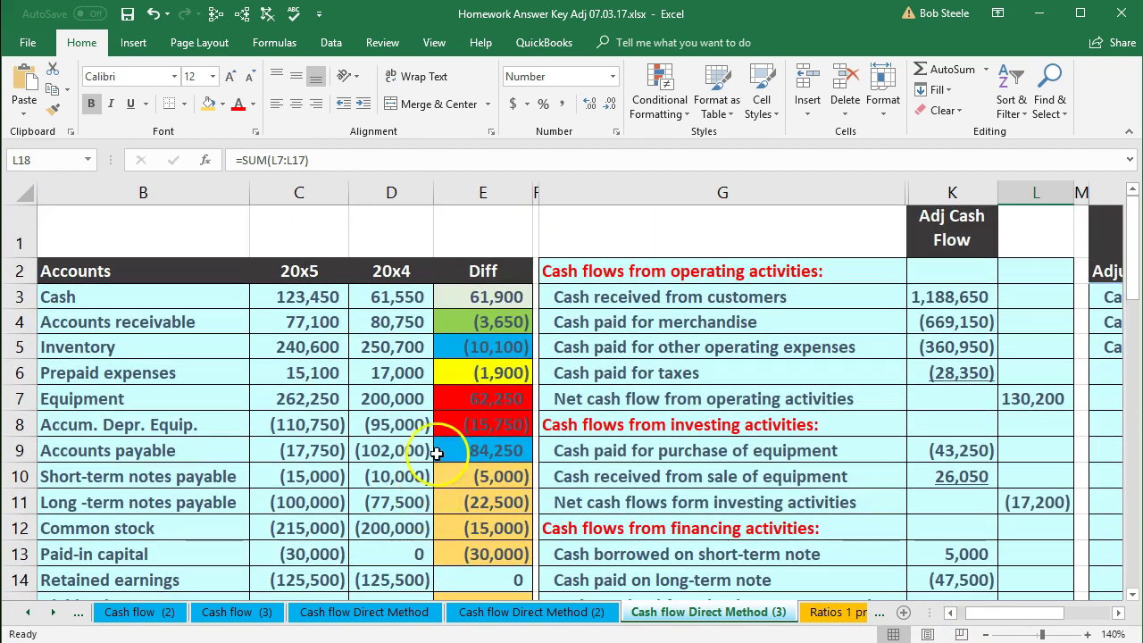
click(482, 304)
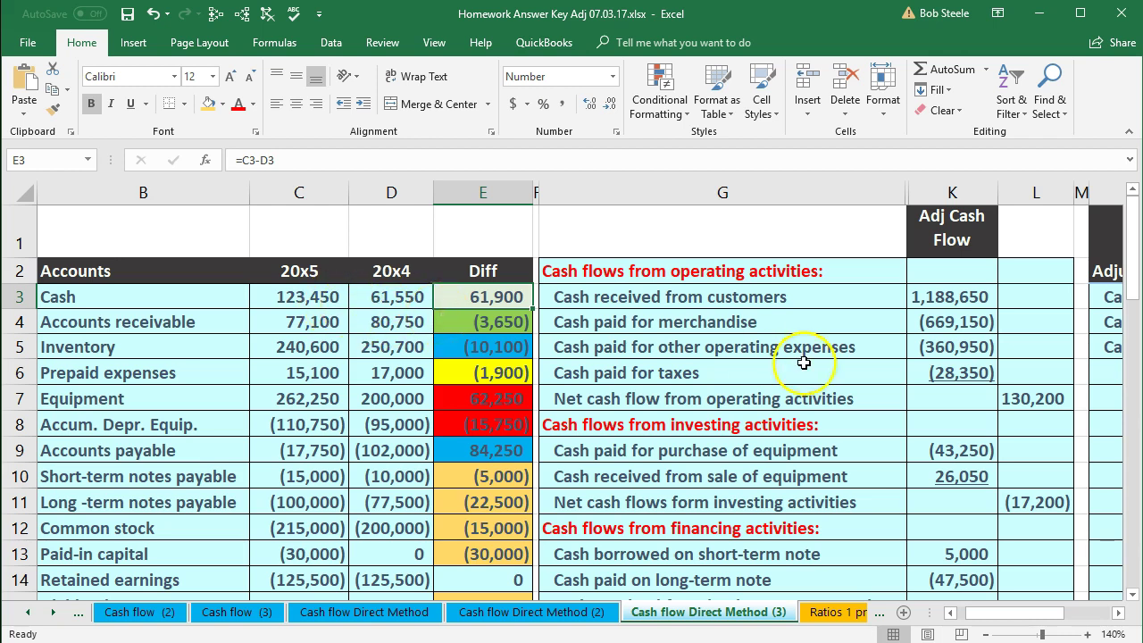
click(321, 296)
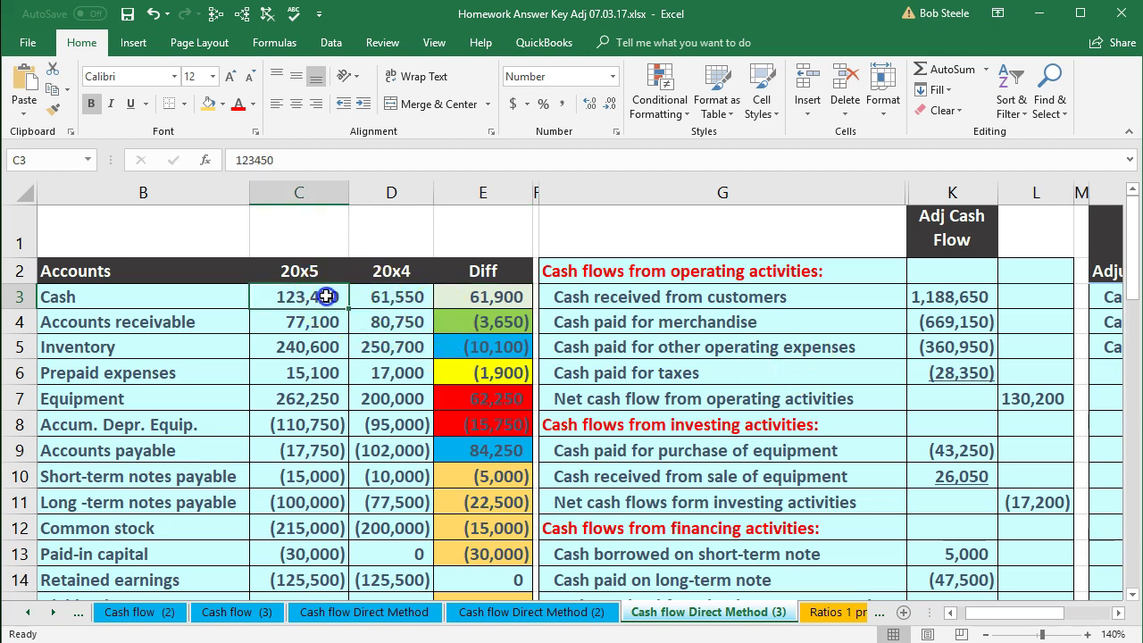
click(478, 298)
click(399, 296)
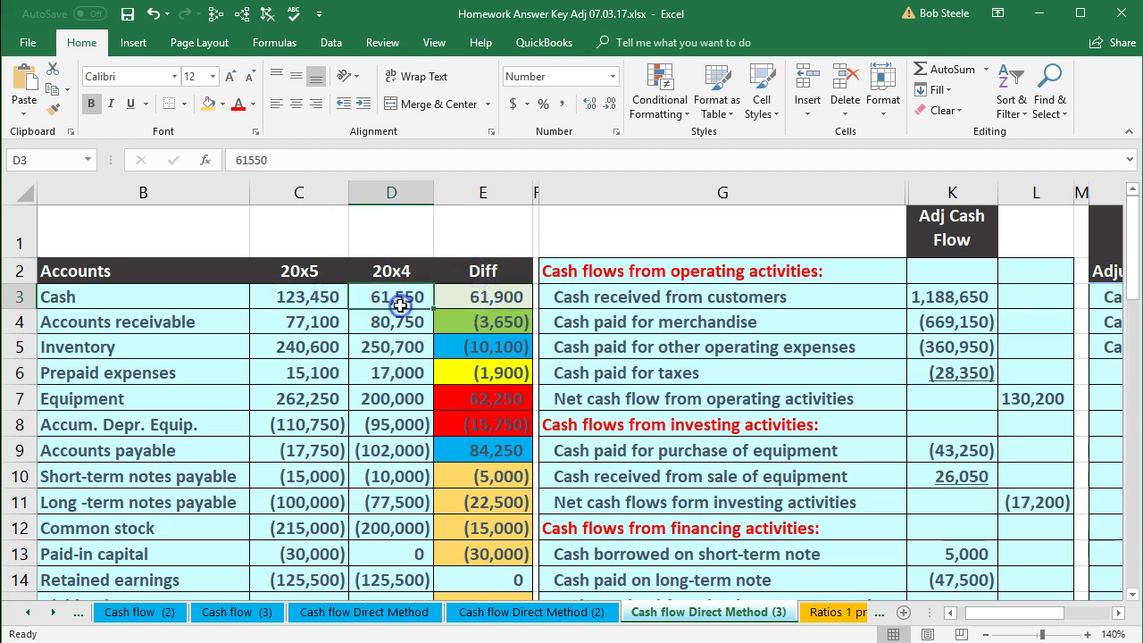
click(322, 300)
Step: Check the increase in cash and the beginning and ending cash in L18:L20 against the comparative cash balances
scroll(737, 407, down, 1)
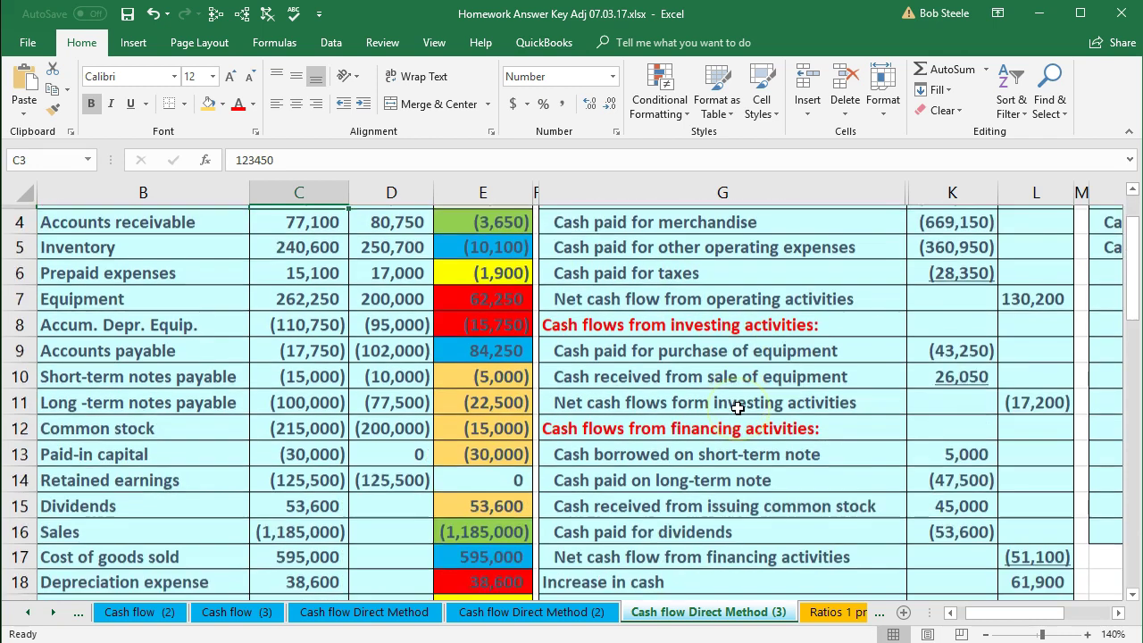
scroll(737, 407, down, 2)
click(1009, 423)
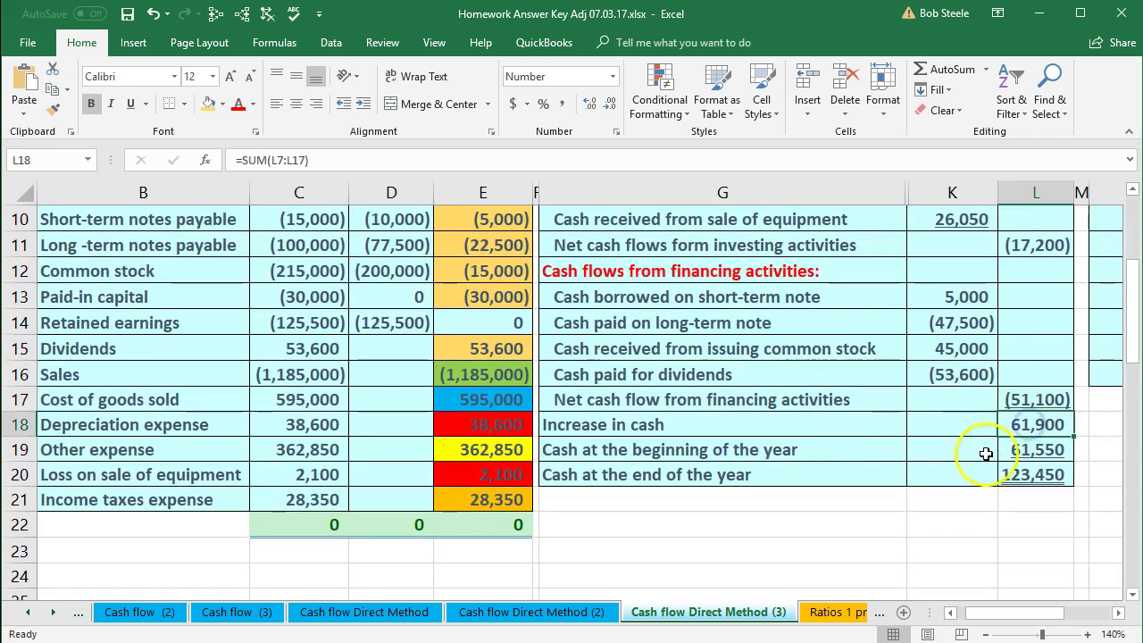
click(1017, 448)
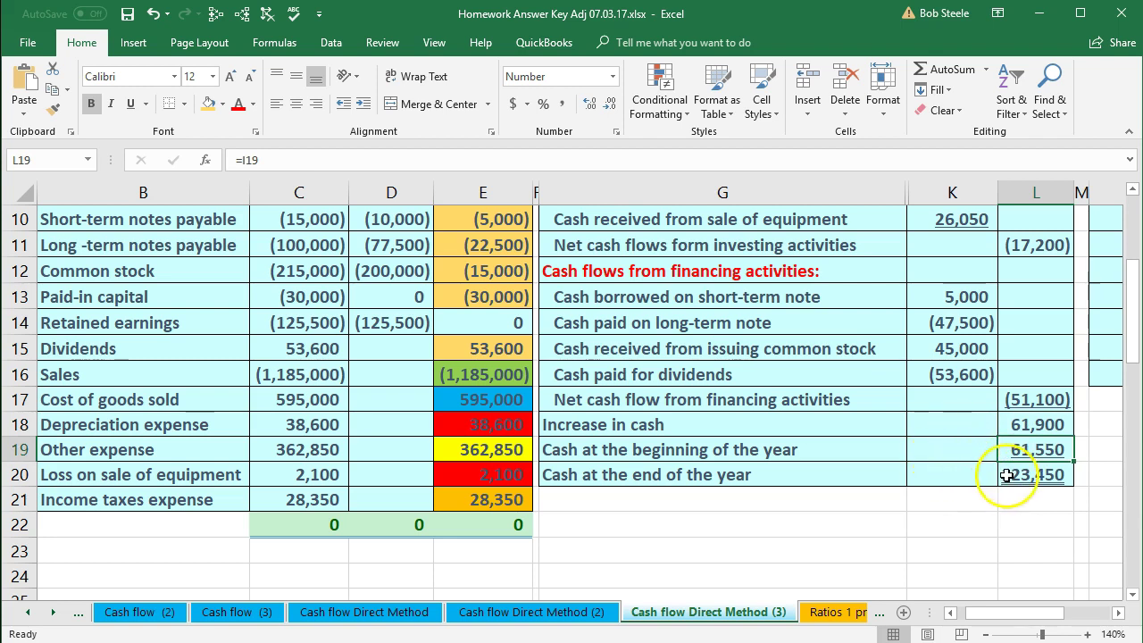
click(1006, 475)
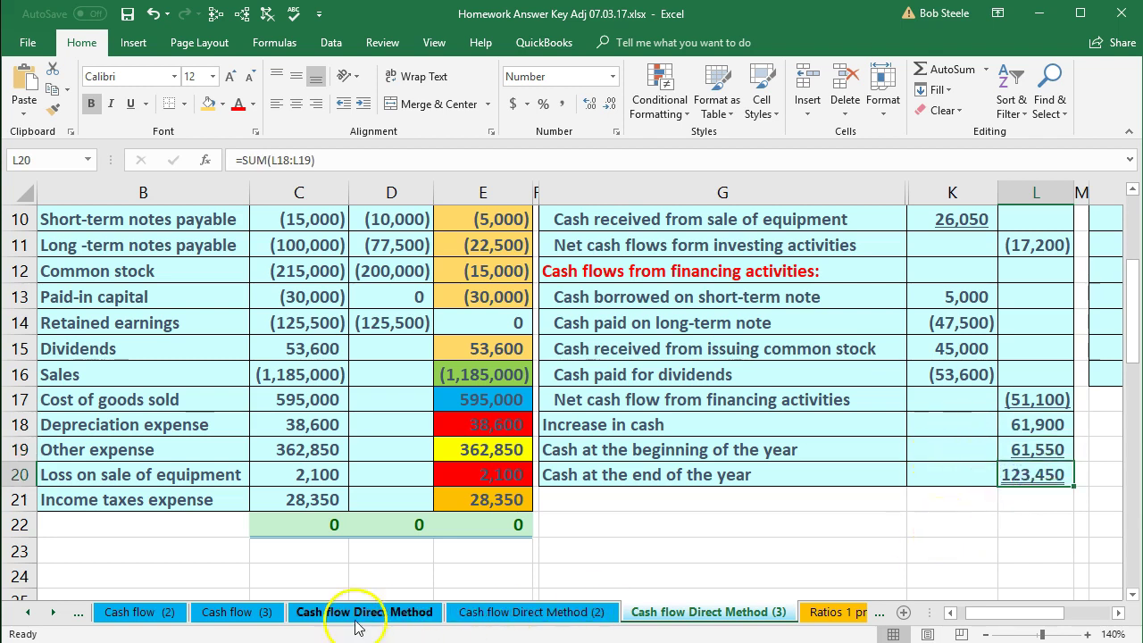